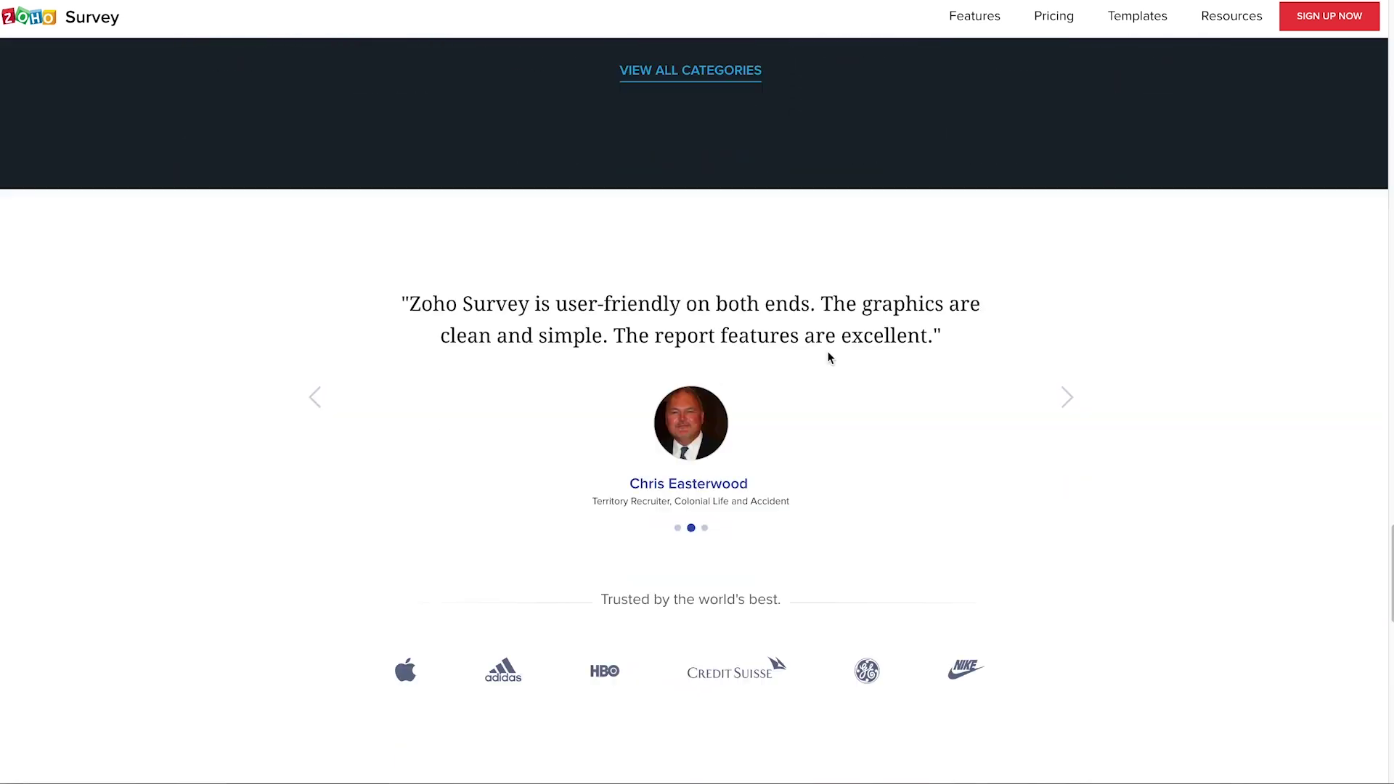
{"action": "scroll", "coordinate": [828, 357], "scroll_direction": "down", "scroll_amount": 3}
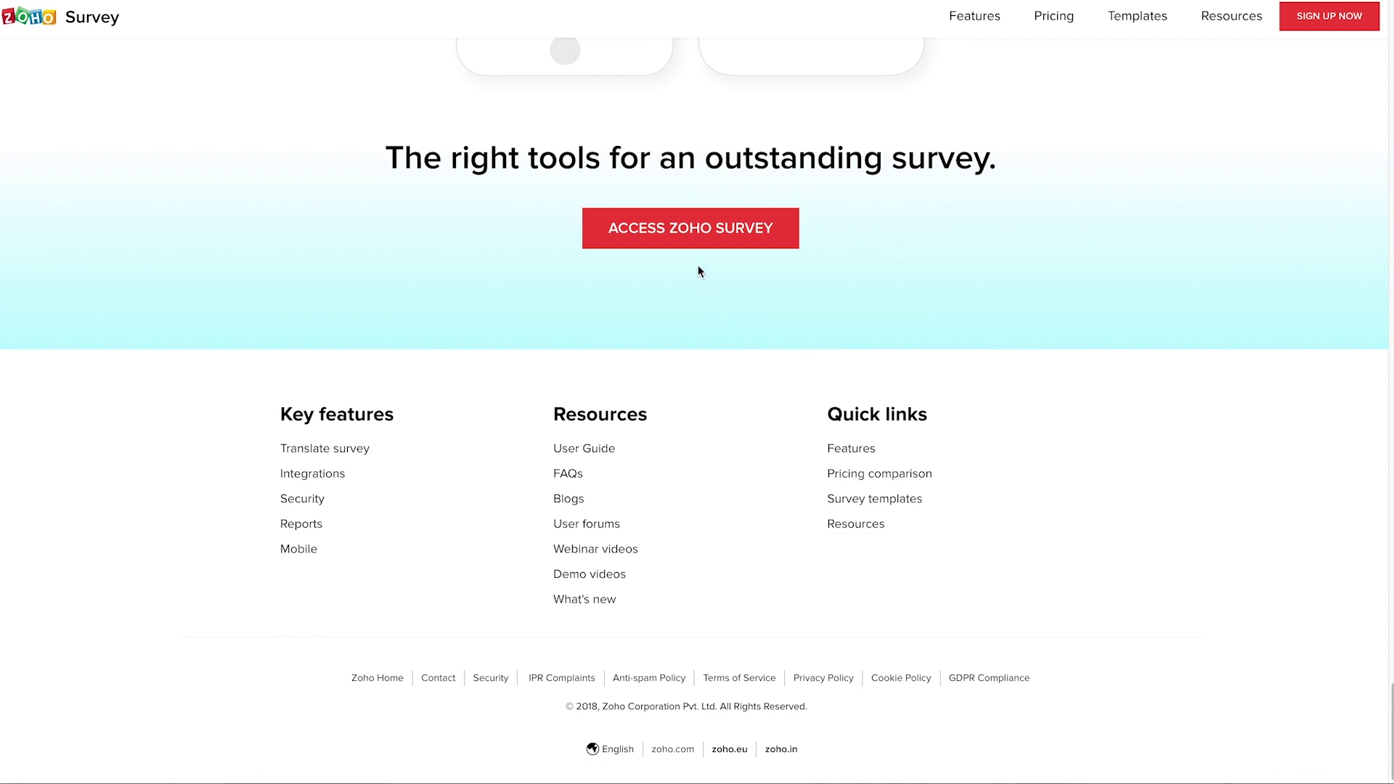
Step: Enter Zoho Survey from the product page and open the Create a New Survey options
{"action": "left_click", "coordinate": [697, 237]}
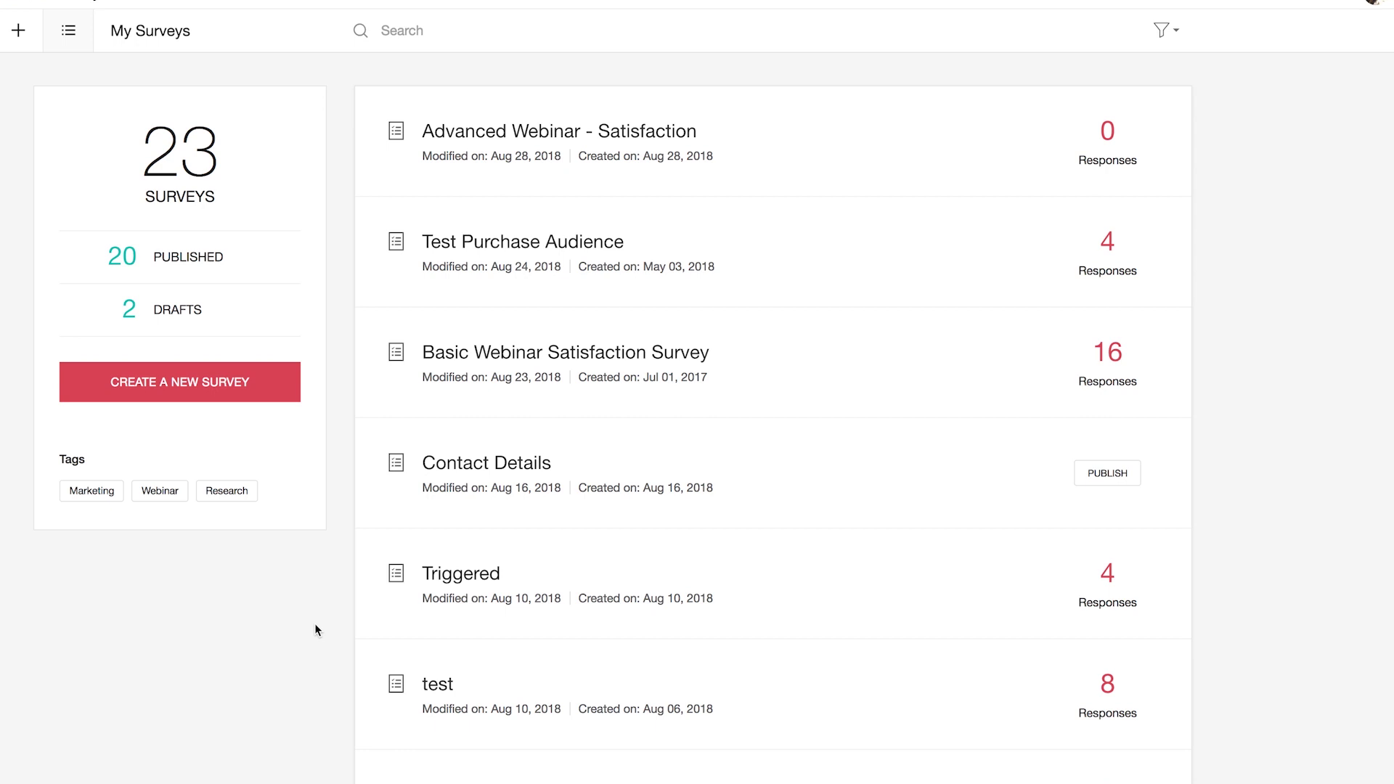
{"action": "left_click", "coordinate": [243, 394]}
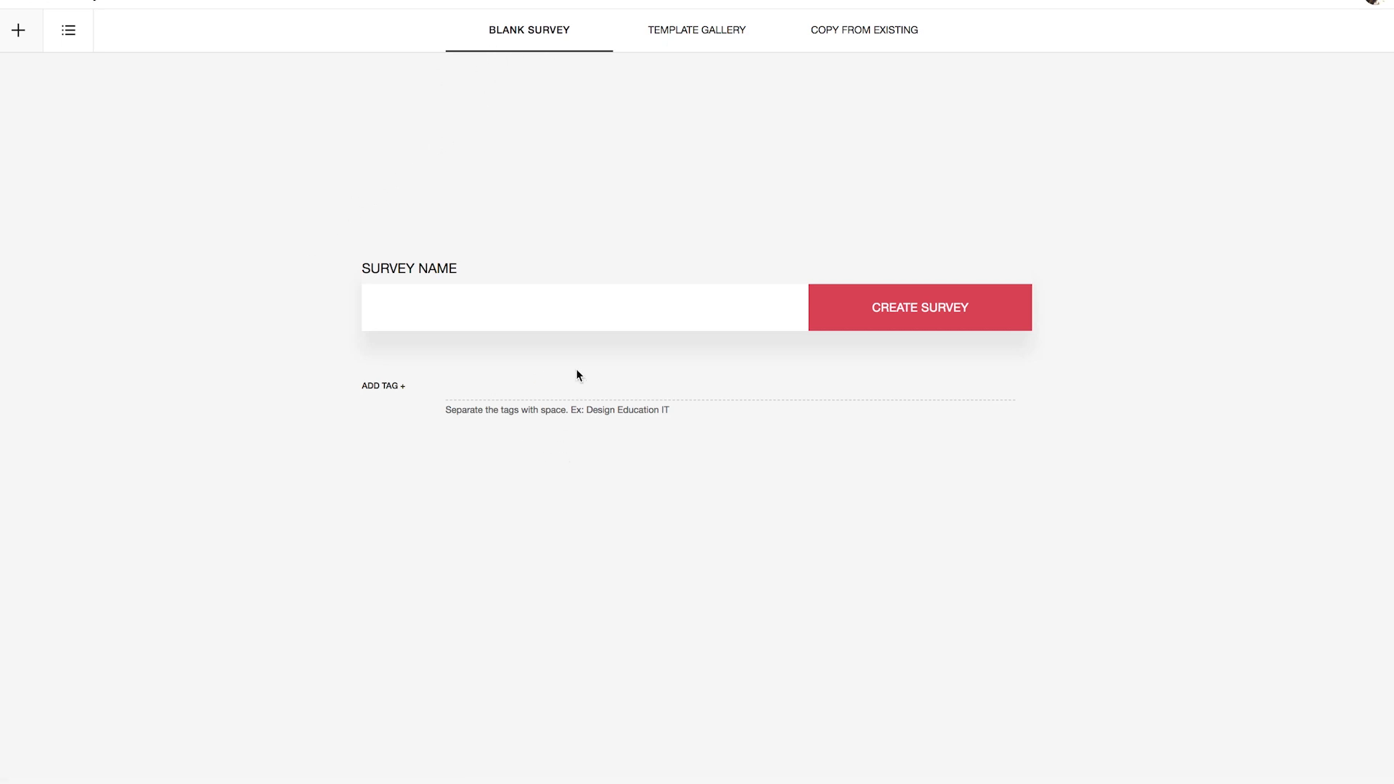
Step: Browse the Template Gallery and Copy From Existing lists, then return to the 23-survey list
{"action": "left_click", "coordinate": [696, 28]}
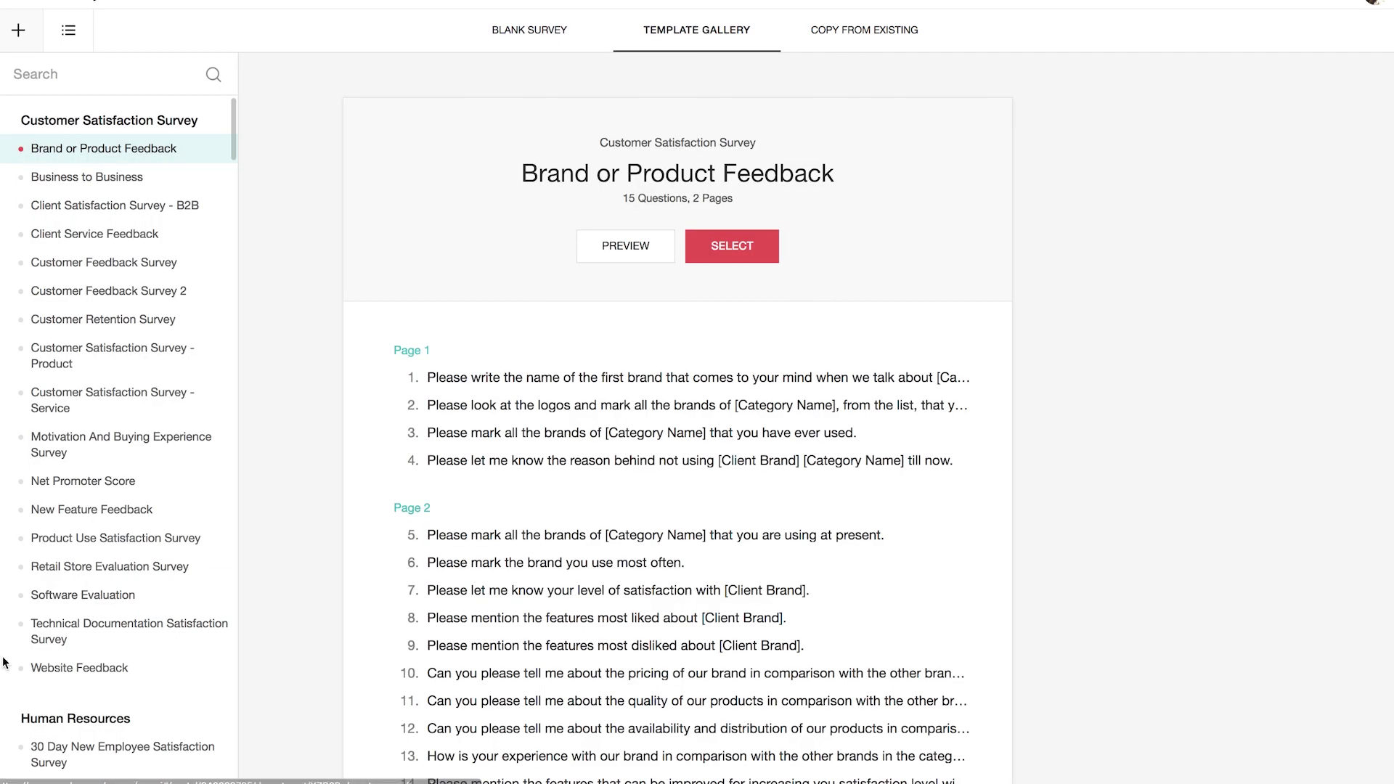
{"action": "scroll", "coordinate": [97, 631], "scroll_direction": "down", "scroll_amount": 20}
{"action": "scroll", "coordinate": [94, 630], "scroll_direction": "down", "scroll_amount": 15}
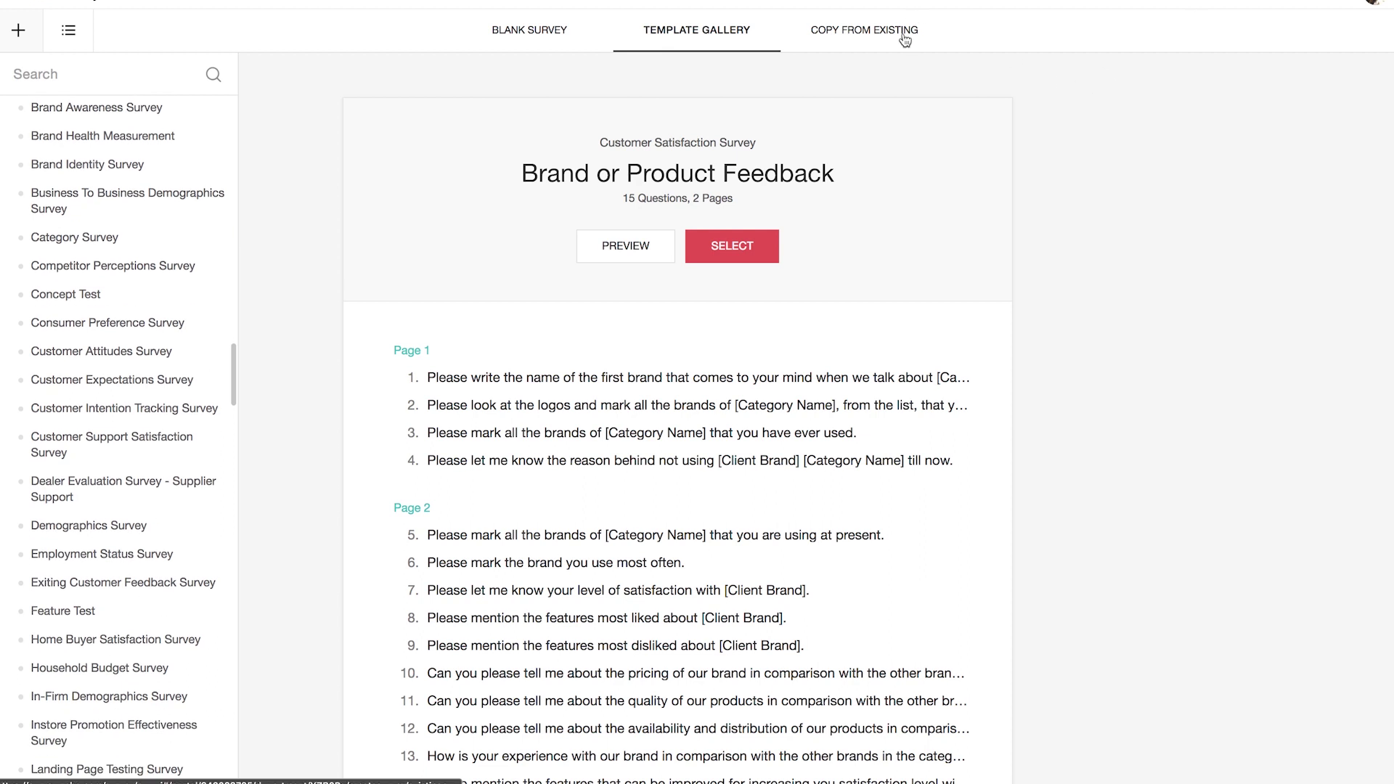
{"action": "left_click", "coordinate": [903, 34]}
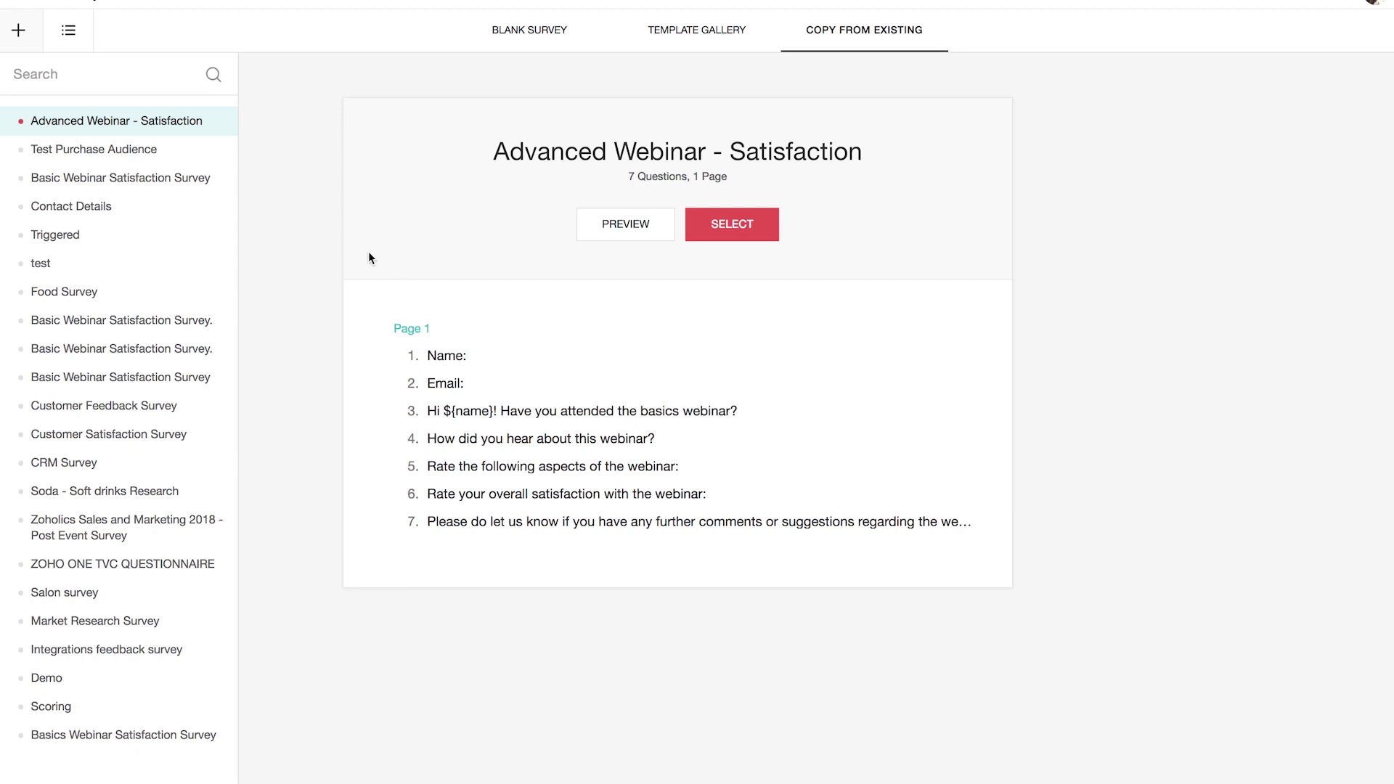
{"action": "left_click", "coordinate": [68, 30]}
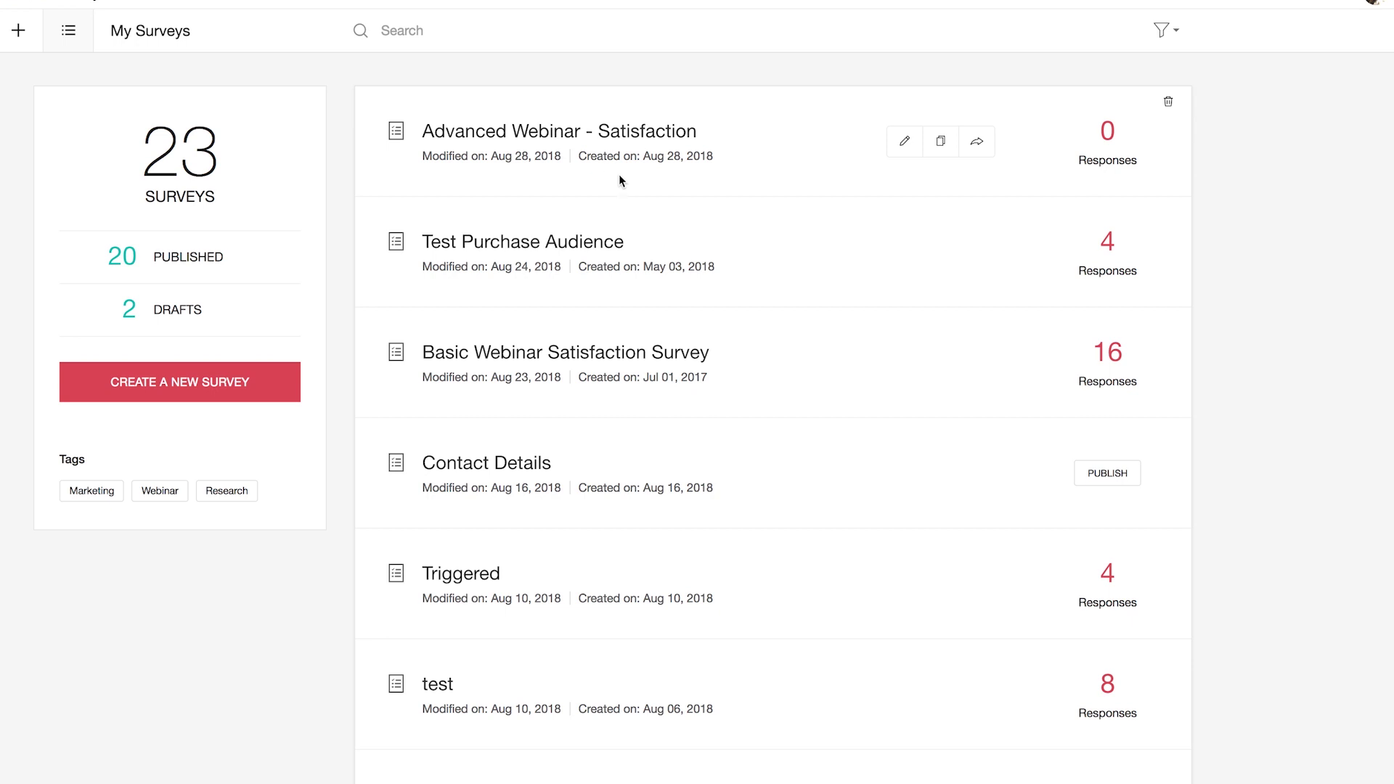
Step: Open the Advanced Webinar - Satisfaction survey in the Builder and look over its questions
{"action": "left_click", "coordinate": [781, 162]}
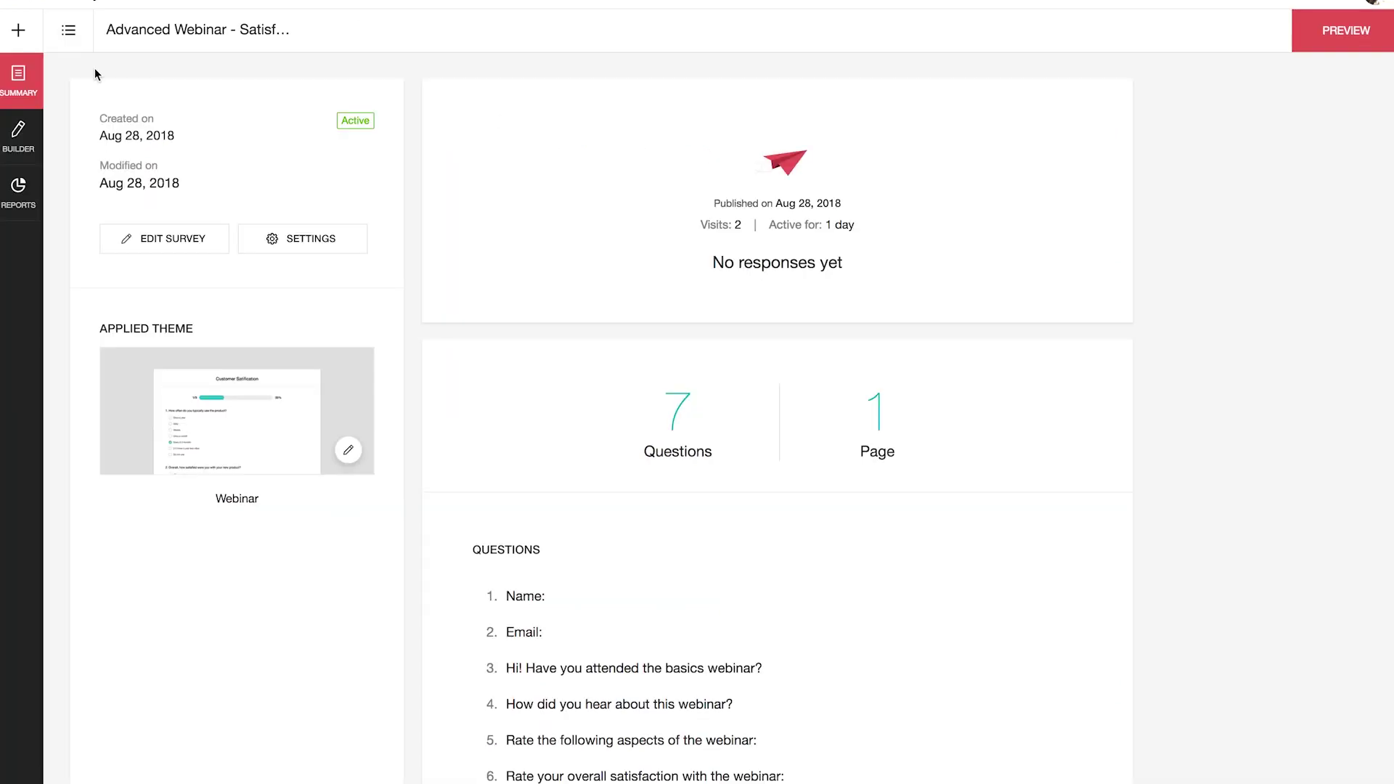
{"action": "left_click", "coordinate": [18, 143]}
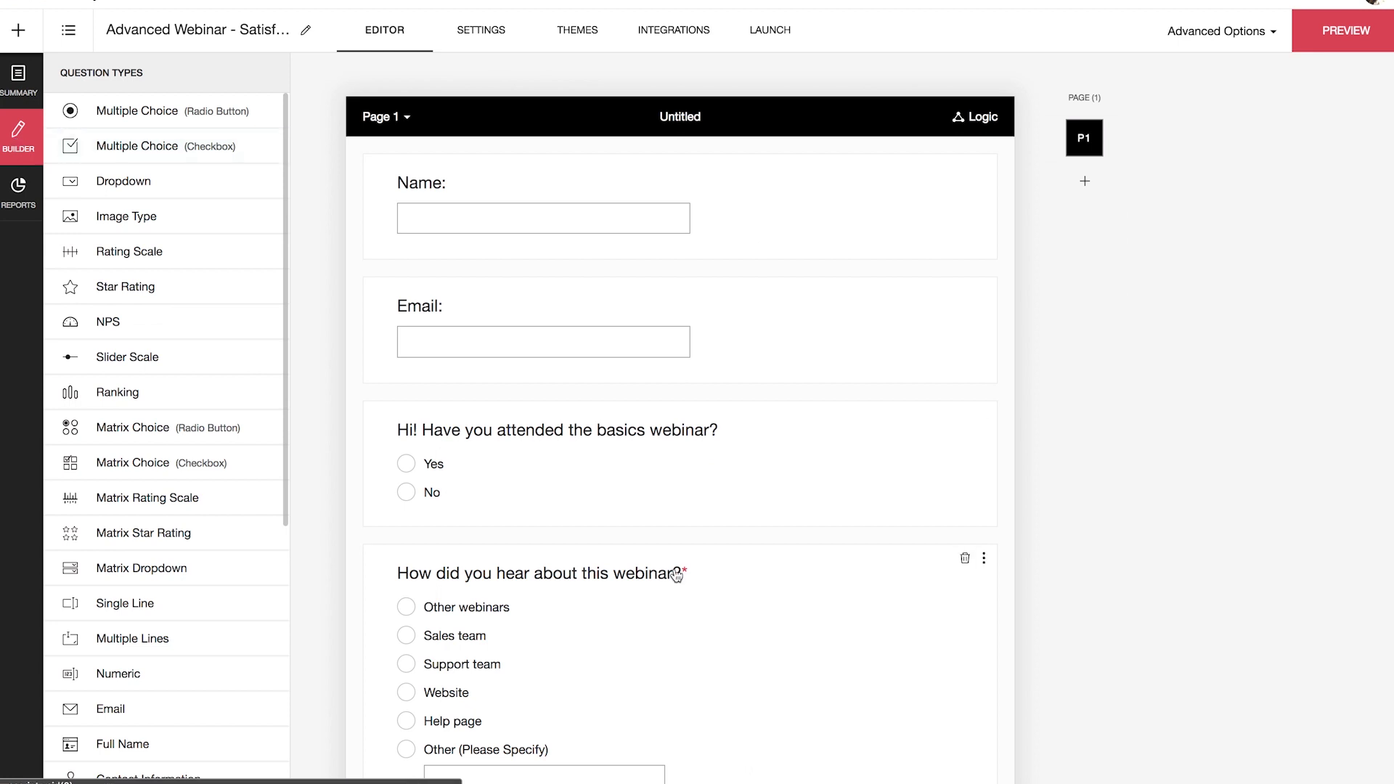
{"action": "scroll", "coordinate": [677, 576], "scroll_direction": "down", "scroll_amount": 2}
{"action": "scroll", "coordinate": [676, 575], "scroll_direction": "up", "scroll_amount": 1}
{"action": "scroll", "coordinate": [669, 601], "scroll_direction": "down", "scroll_amount": 3}
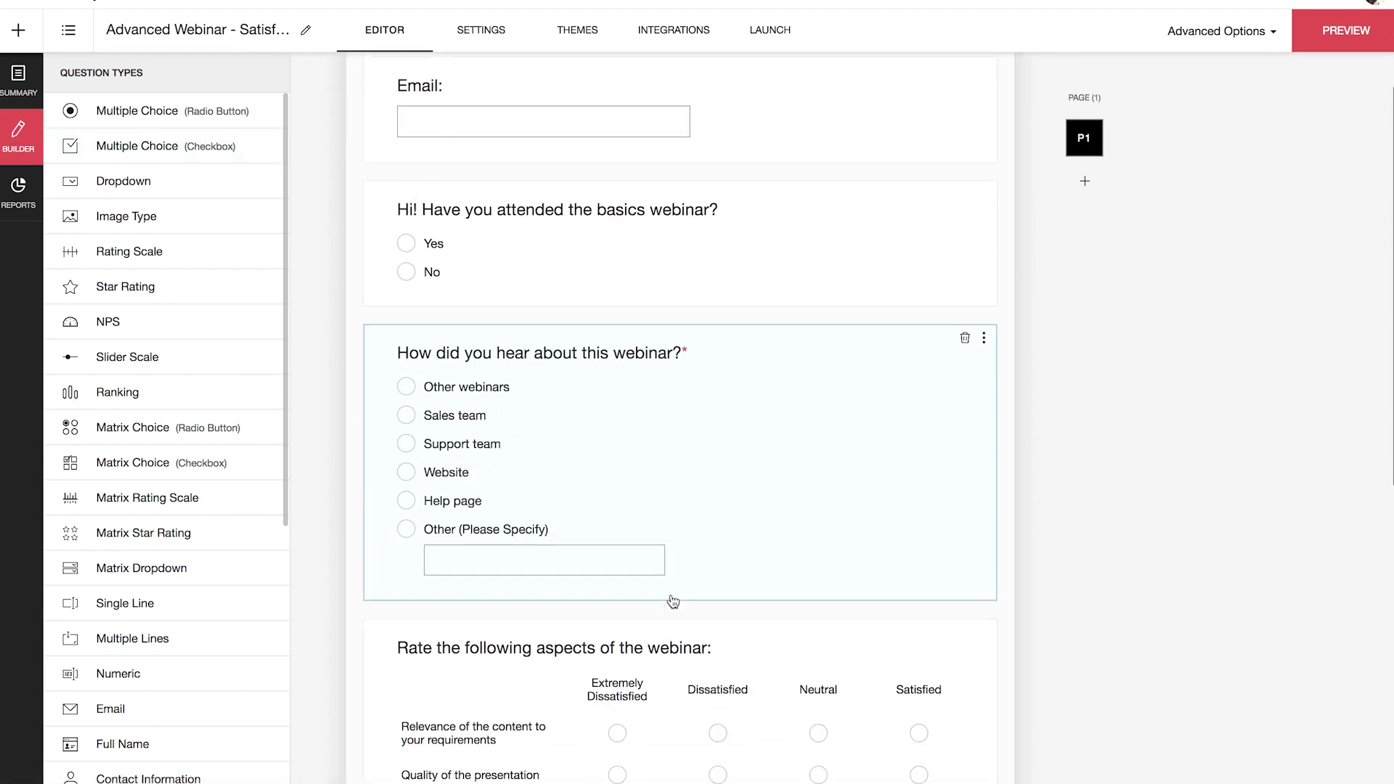
{"action": "scroll", "coordinate": [668, 600], "scroll_direction": "up", "scroll_amount": 2}
{"action": "scroll", "coordinate": [673, 601], "scroll_direction": "up", "scroll_amount": 3}
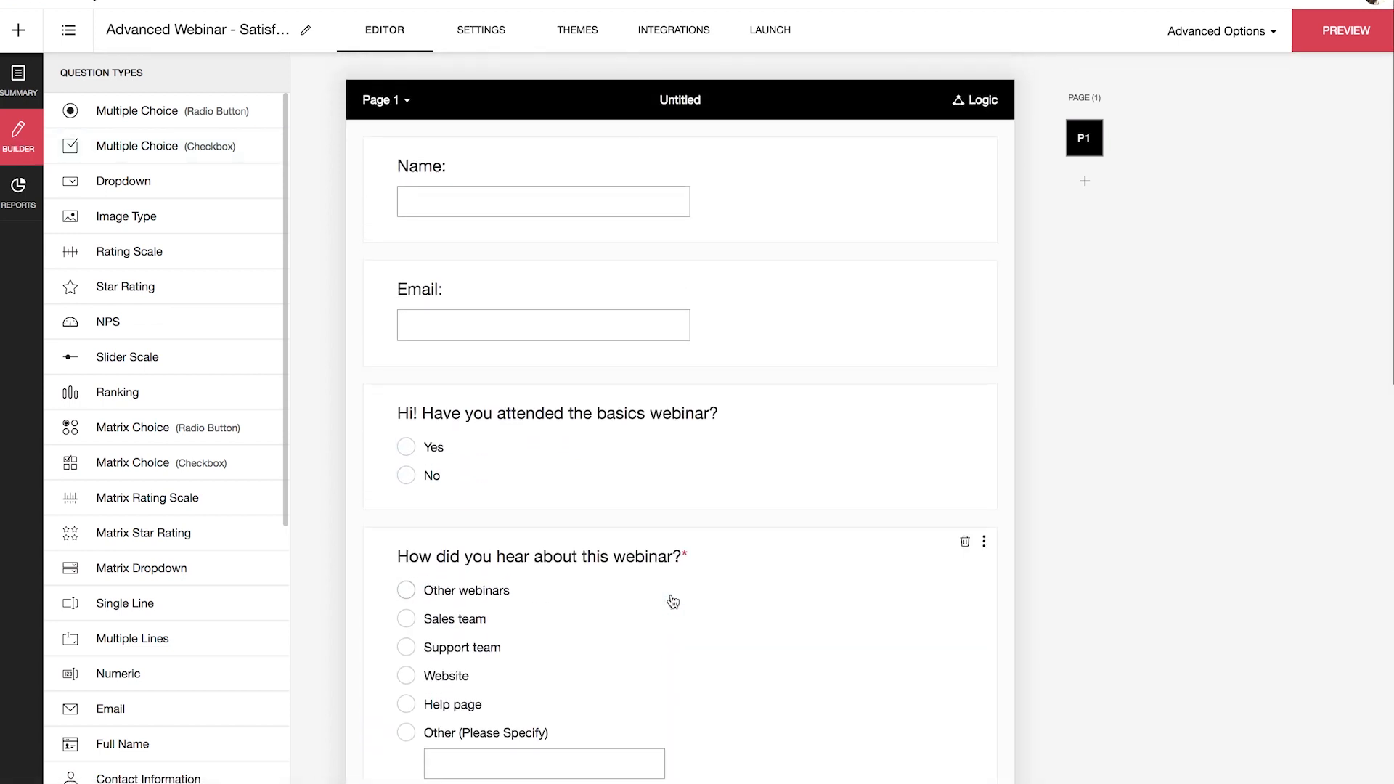
{"action": "scroll", "coordinate": [672, 601], "scroll_direction": "down", "scroll_amount": 2}
{"action": "scroll", "coordinate": [671, 606], "scroll_direction": "up", "scroll_amount": 2}
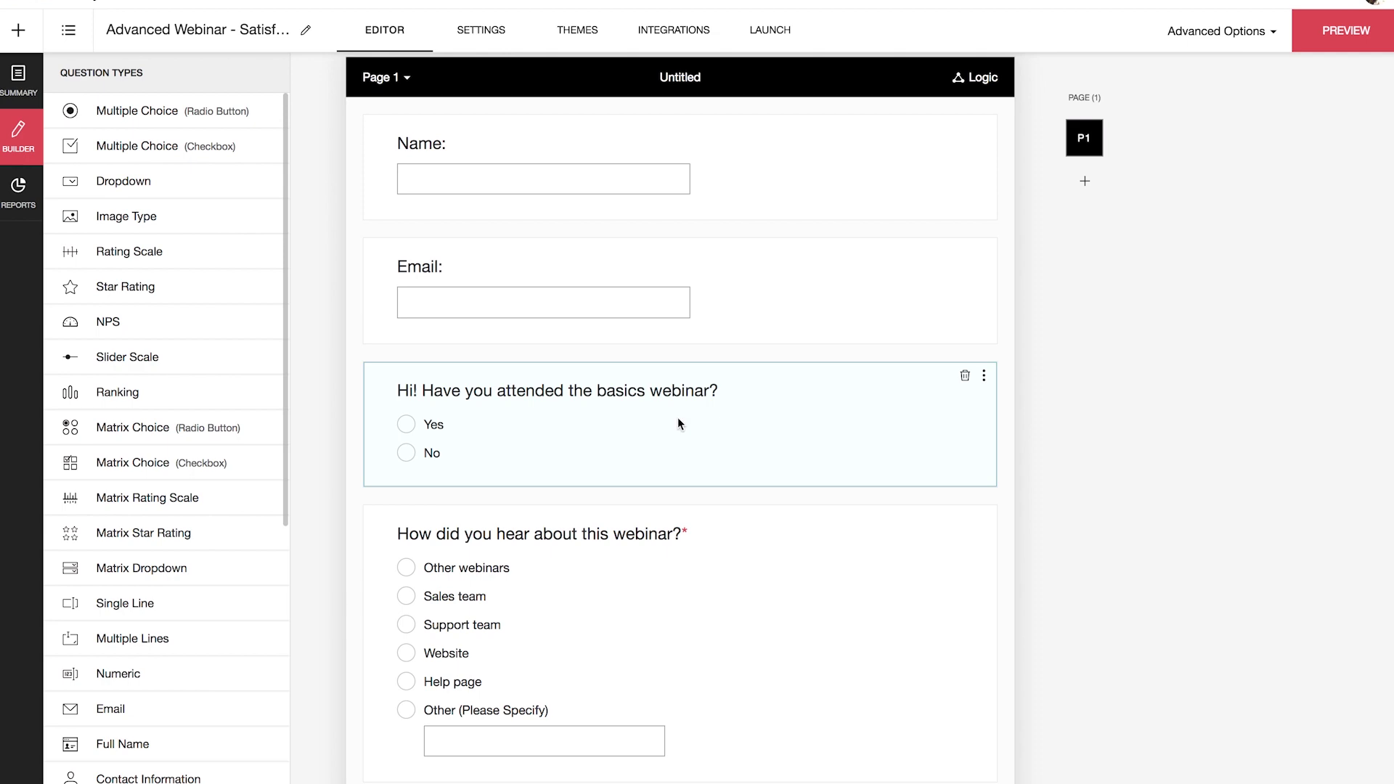
Step: Insert a URL parameter renamed 'name' after 'Hi' in question 3 and save it
{"action": "left_click", "coordinate": [678, 419]}
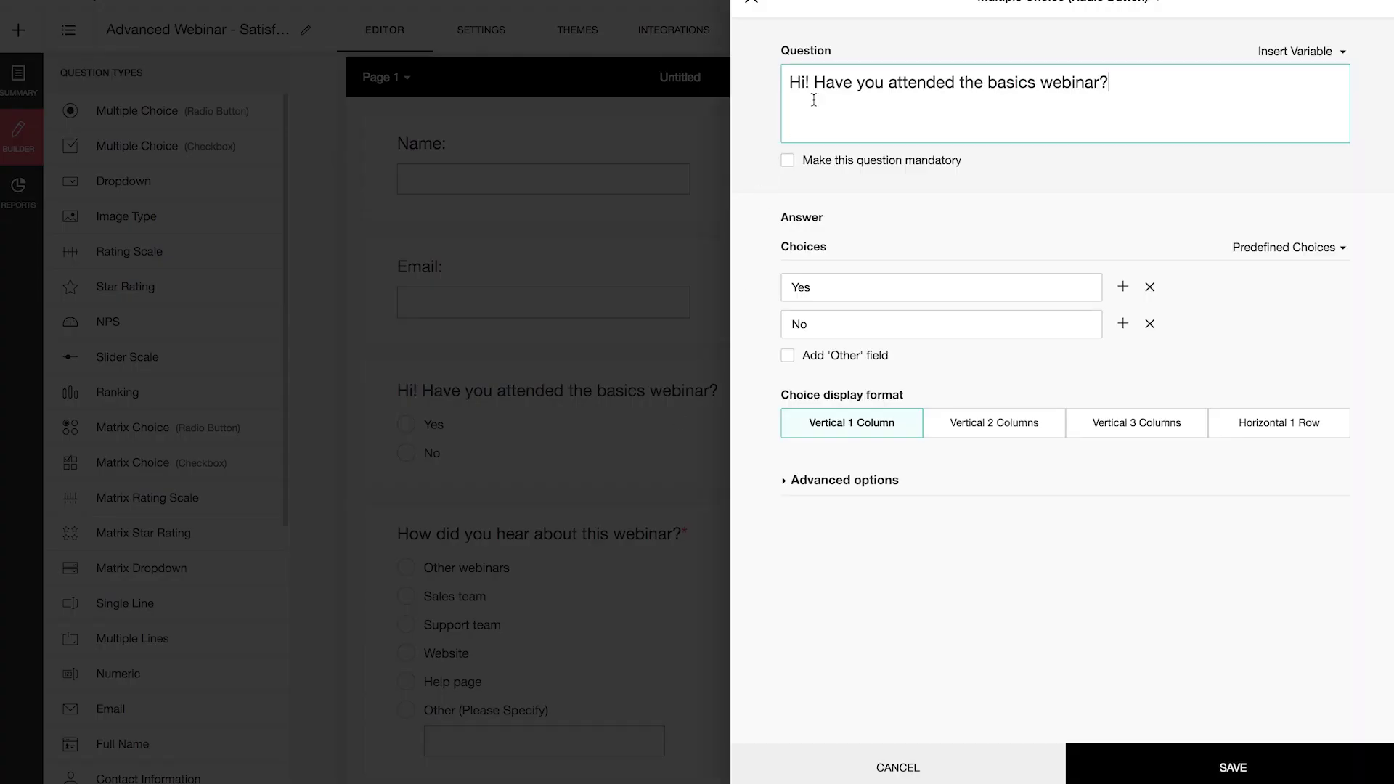
{"action": "left_click", "coordinate": [808, 84]}
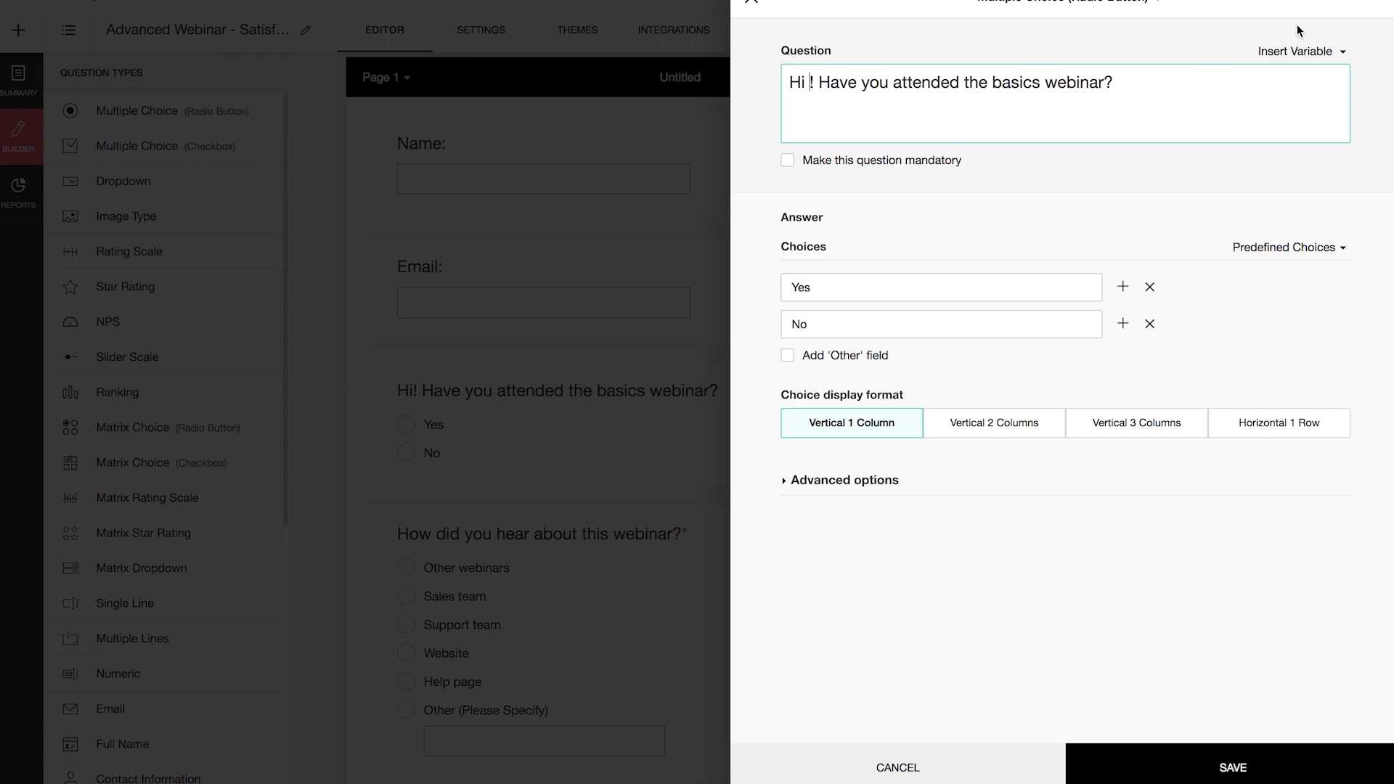
{"action": "left_click", "coordinate": [1314, 49]}
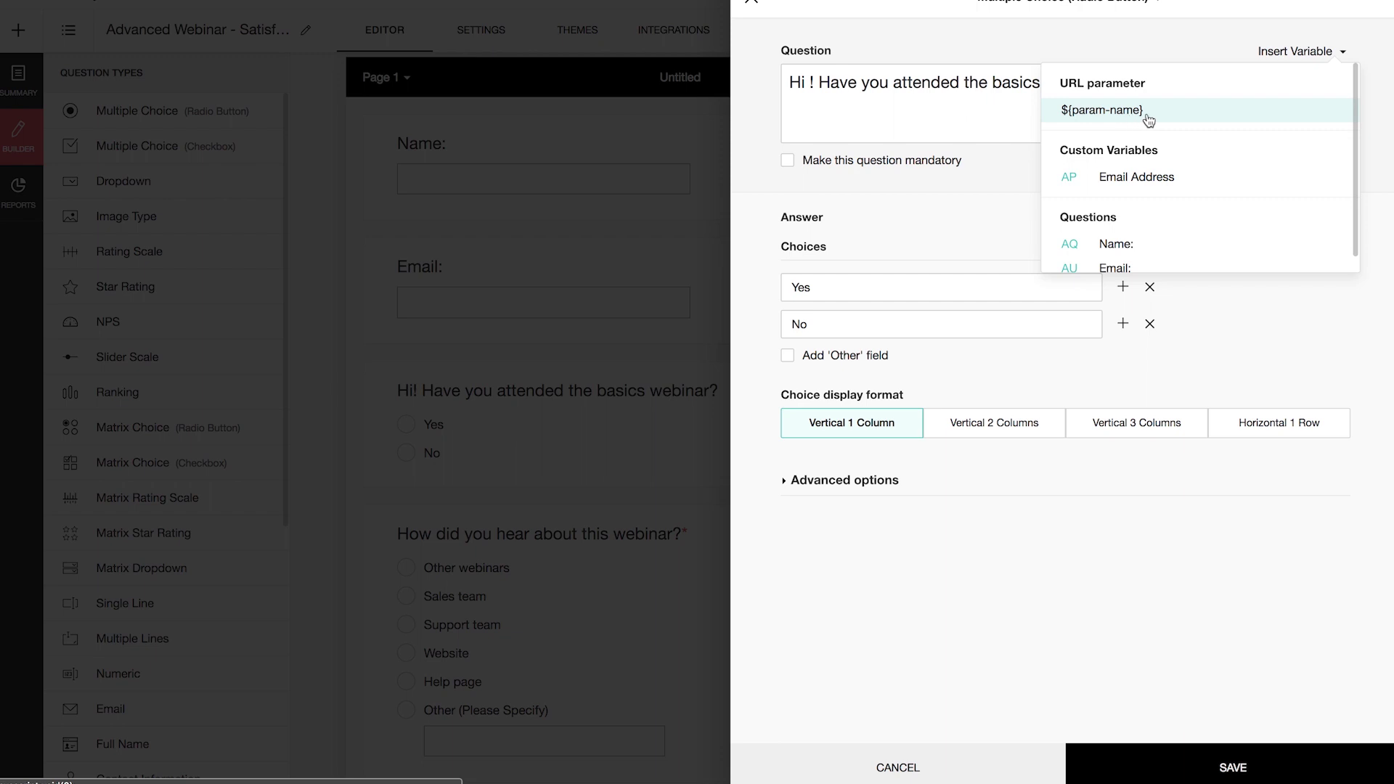
{"action": "left_click", "coordinate": [1149, 117]}
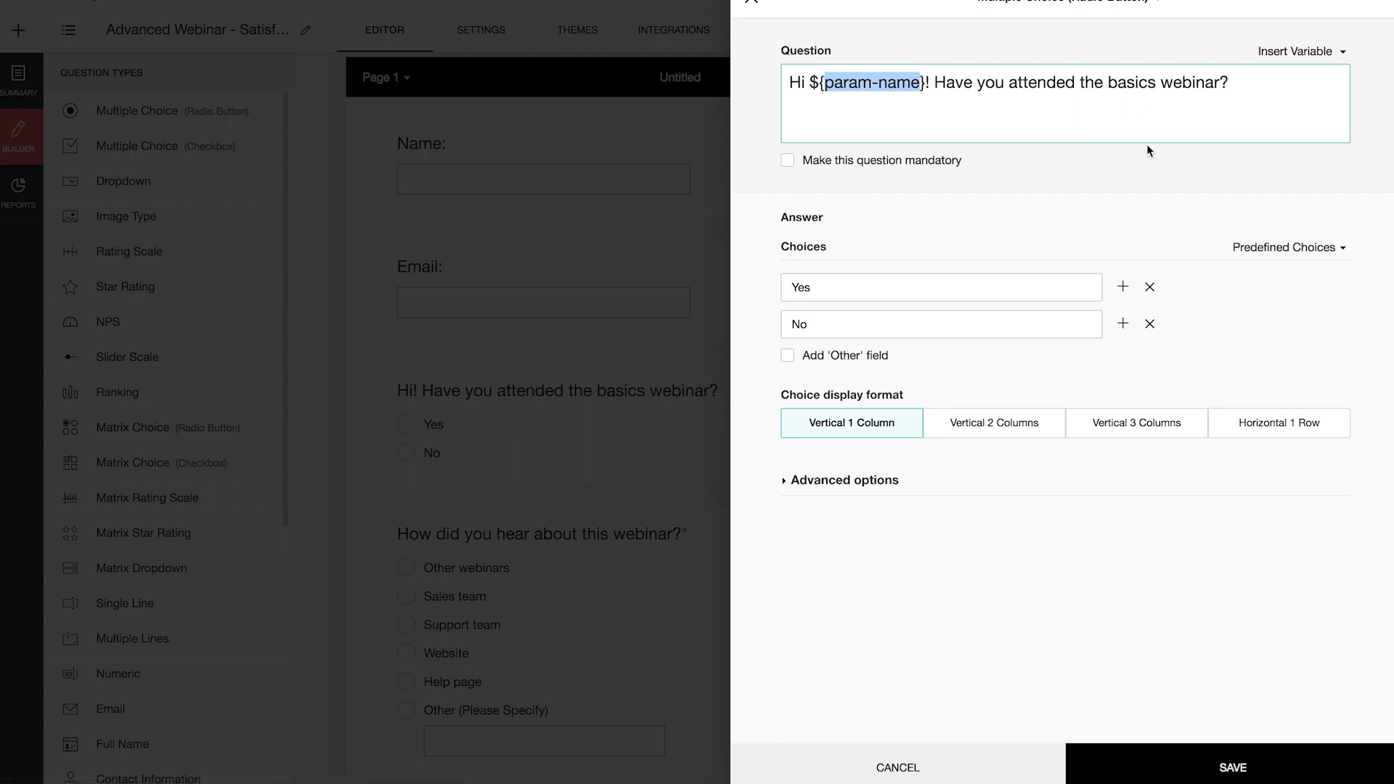
{"action": "key", "text": "BackSpace"}
{"action": "type", "text": "name"}
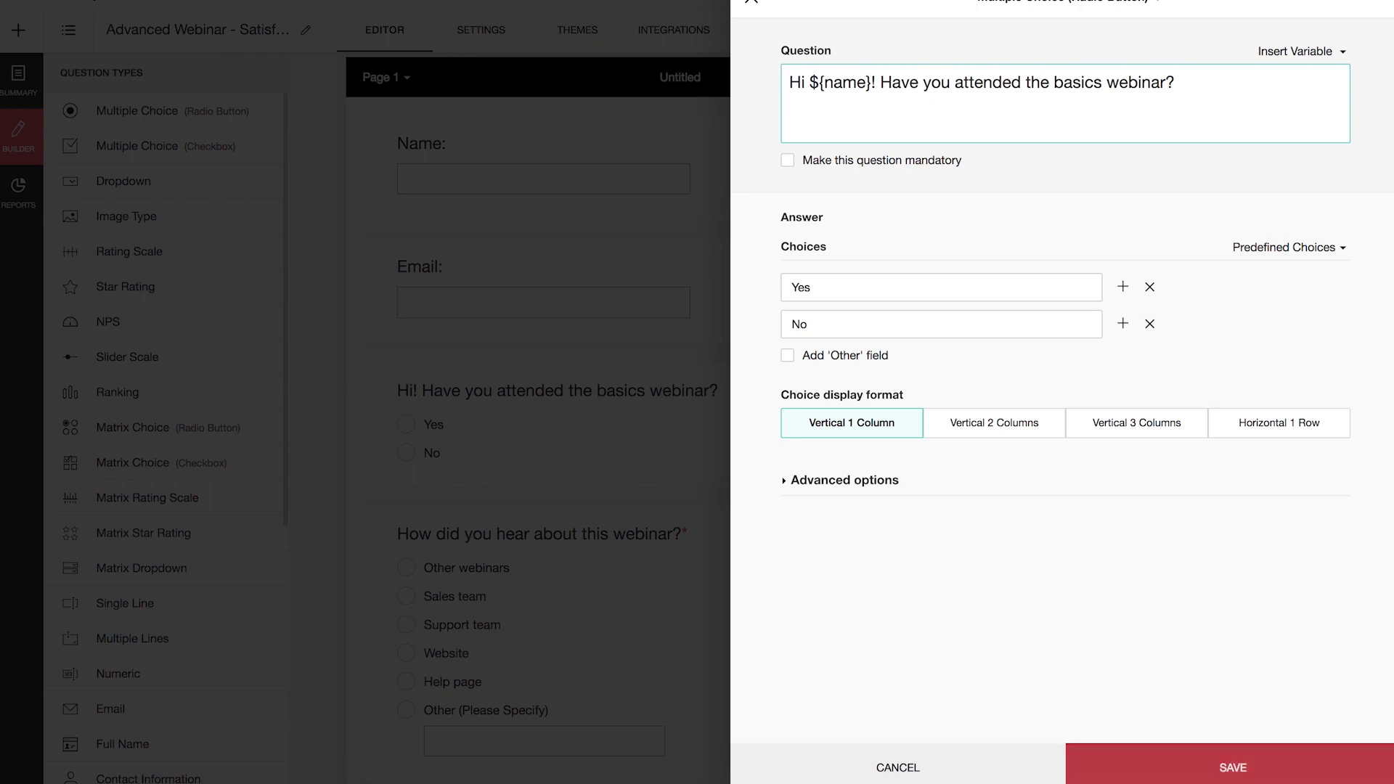
{"action": "left_click", "coordinate": [1247, 769]}
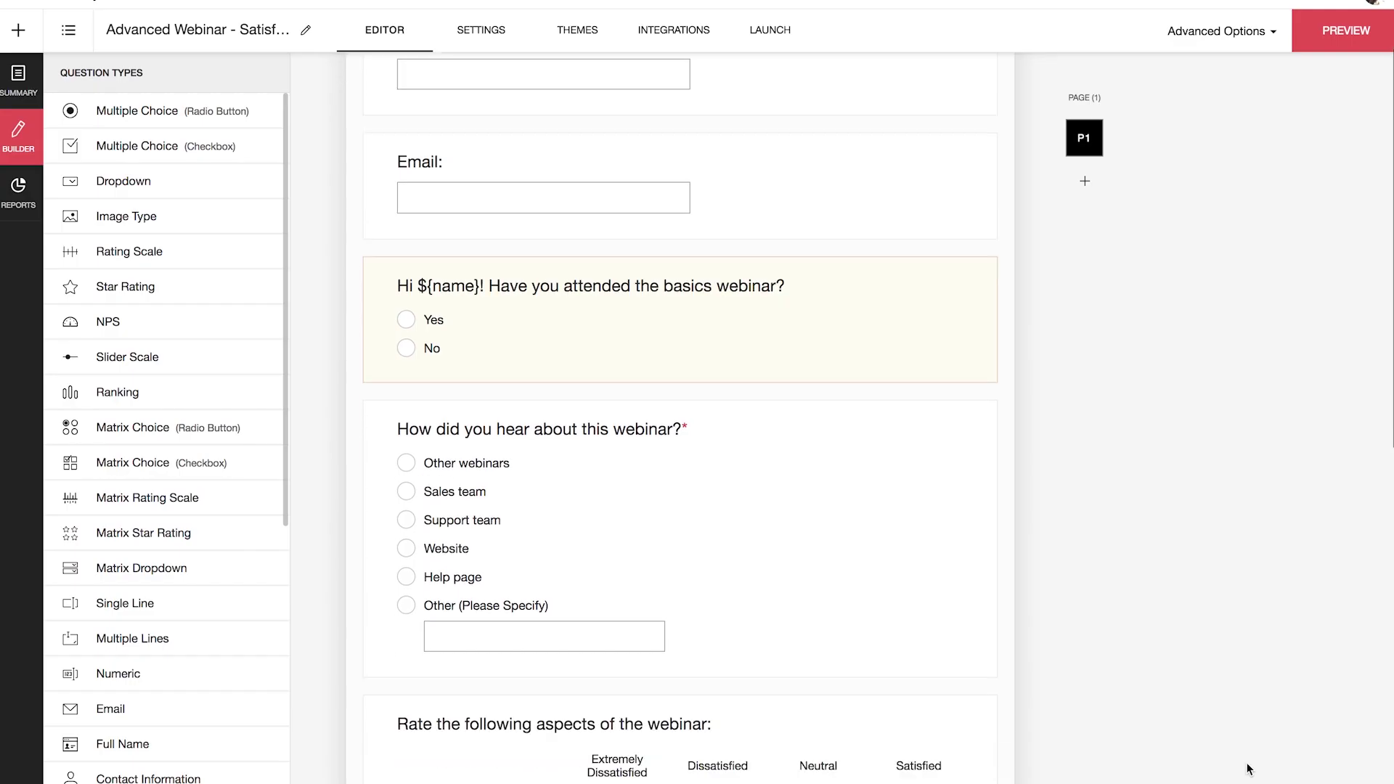
Step: Open the copied web link privately with a sample ?name= value, check the greeting, then close it
{"action": "left_click", "coordinate": [769, 29]}
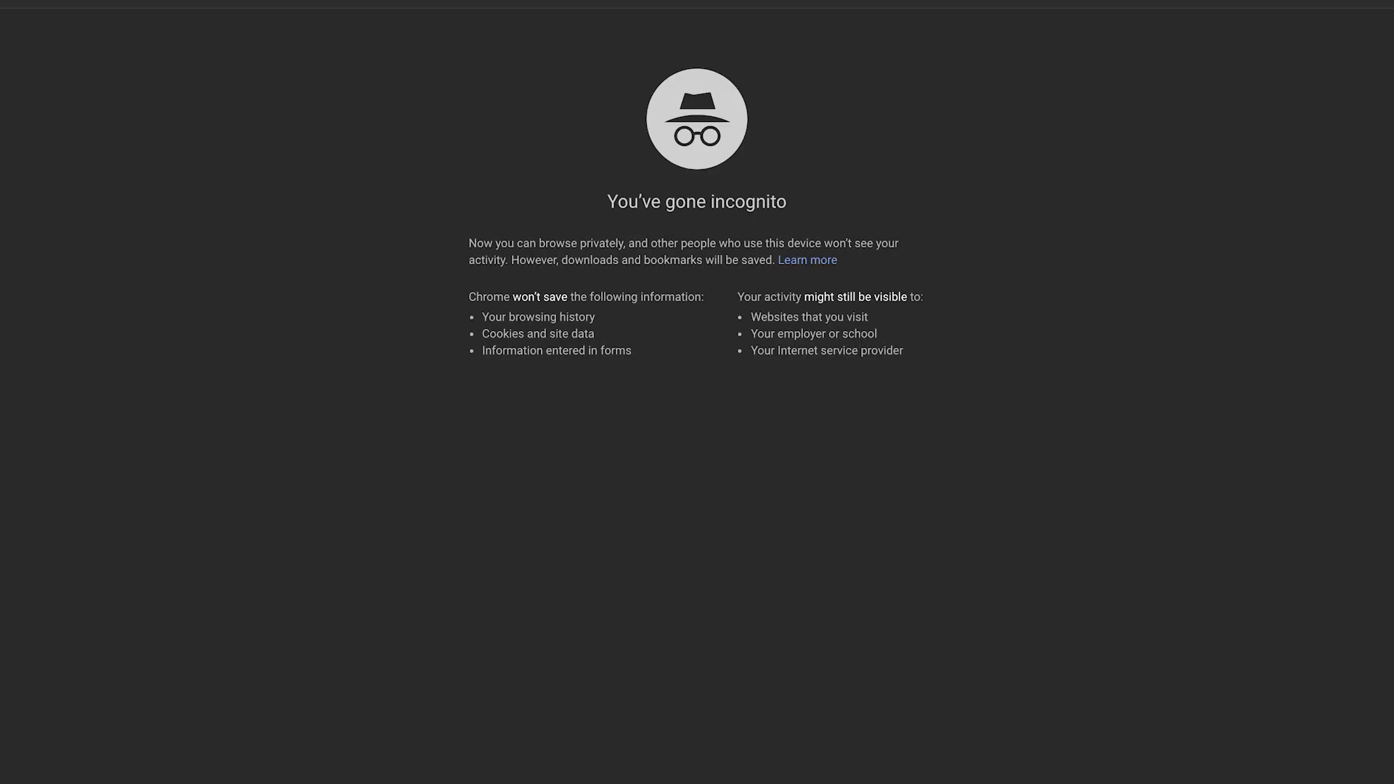
{"action": "key", "text": "super+v"}
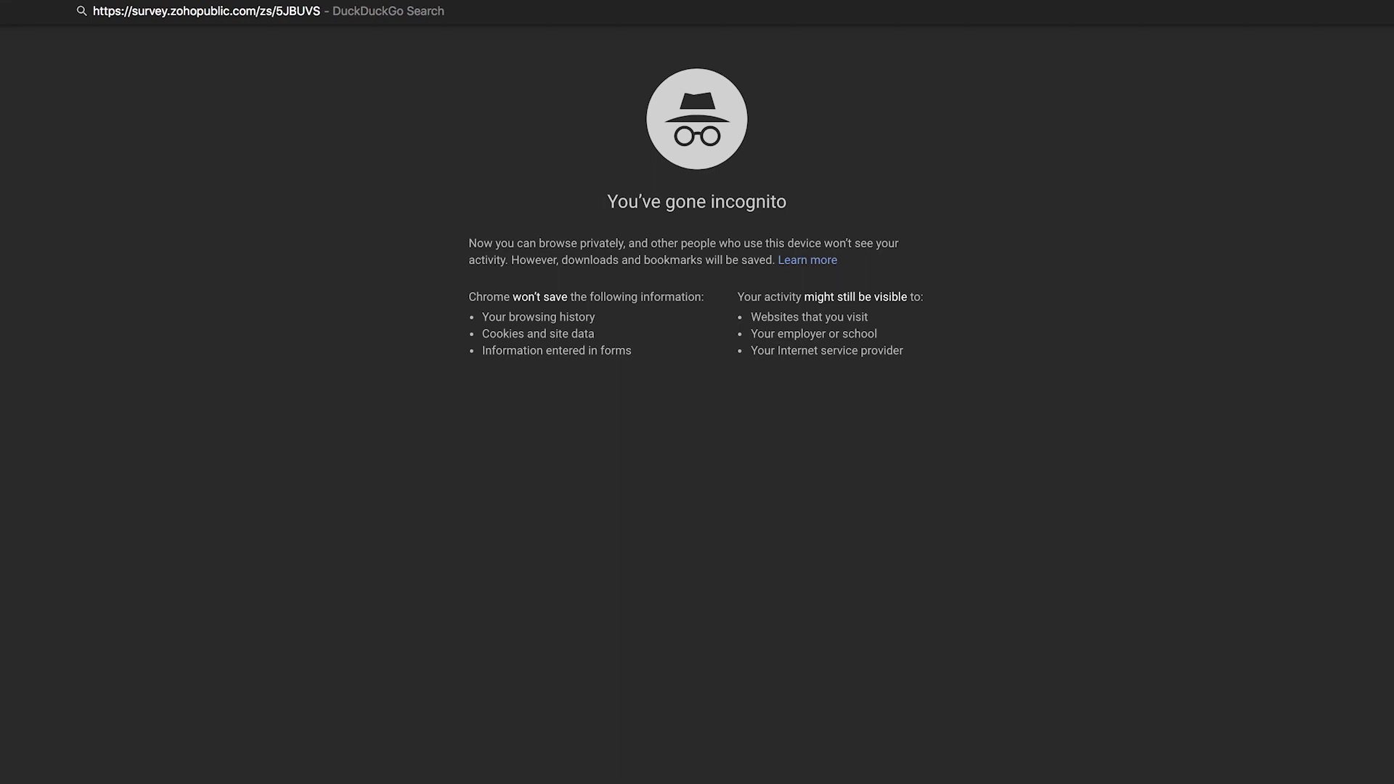
{"action": "type", "text": "?name=Anna"}
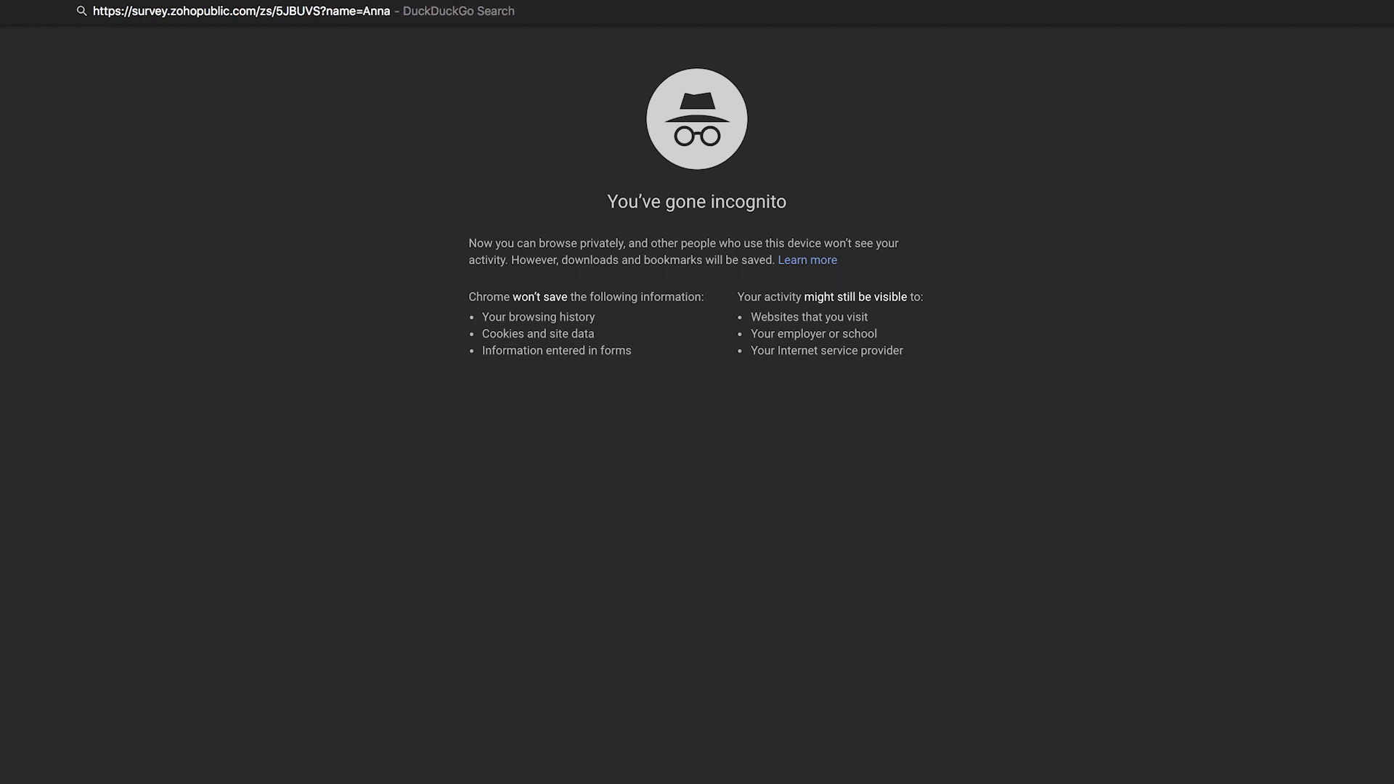
{"action": "key", "text": "Return"}
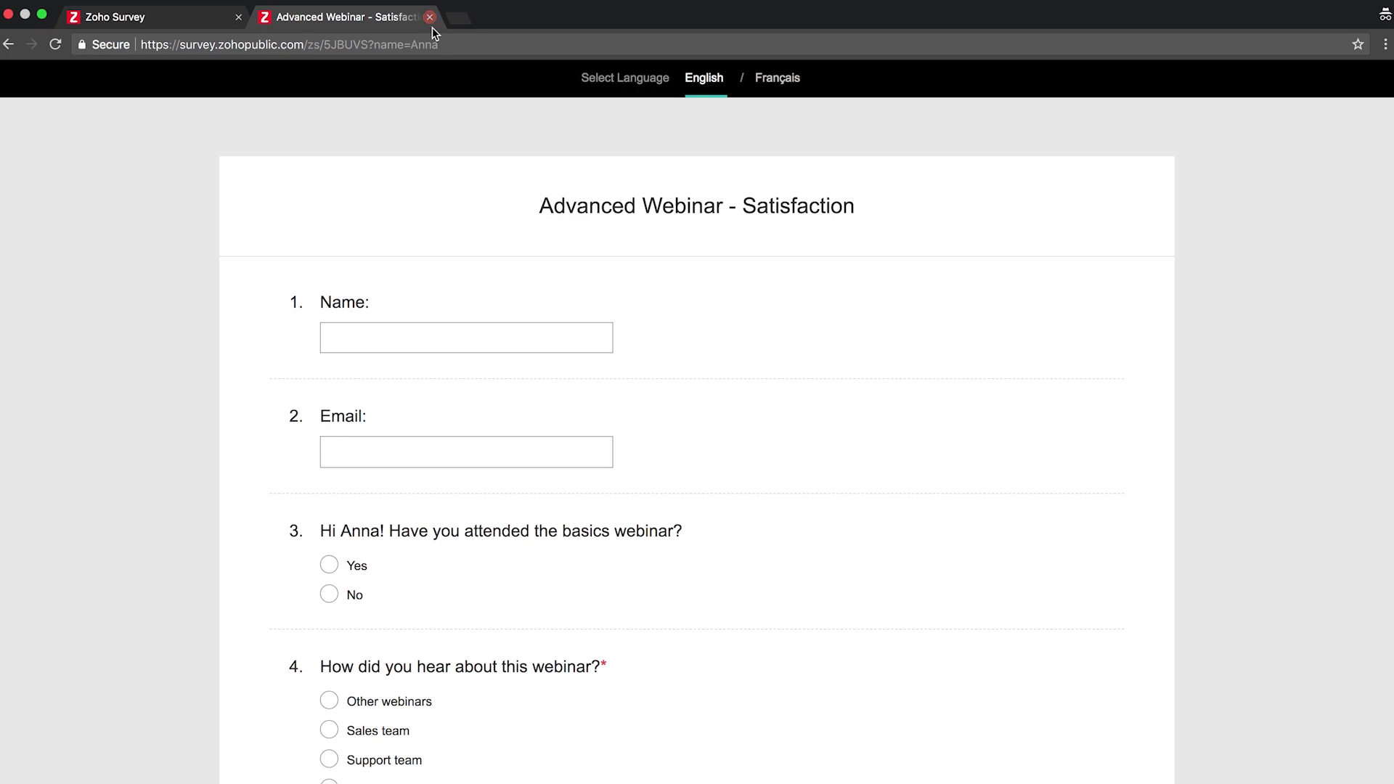
{"action": "left_click", "coordinate": [429, 6]}
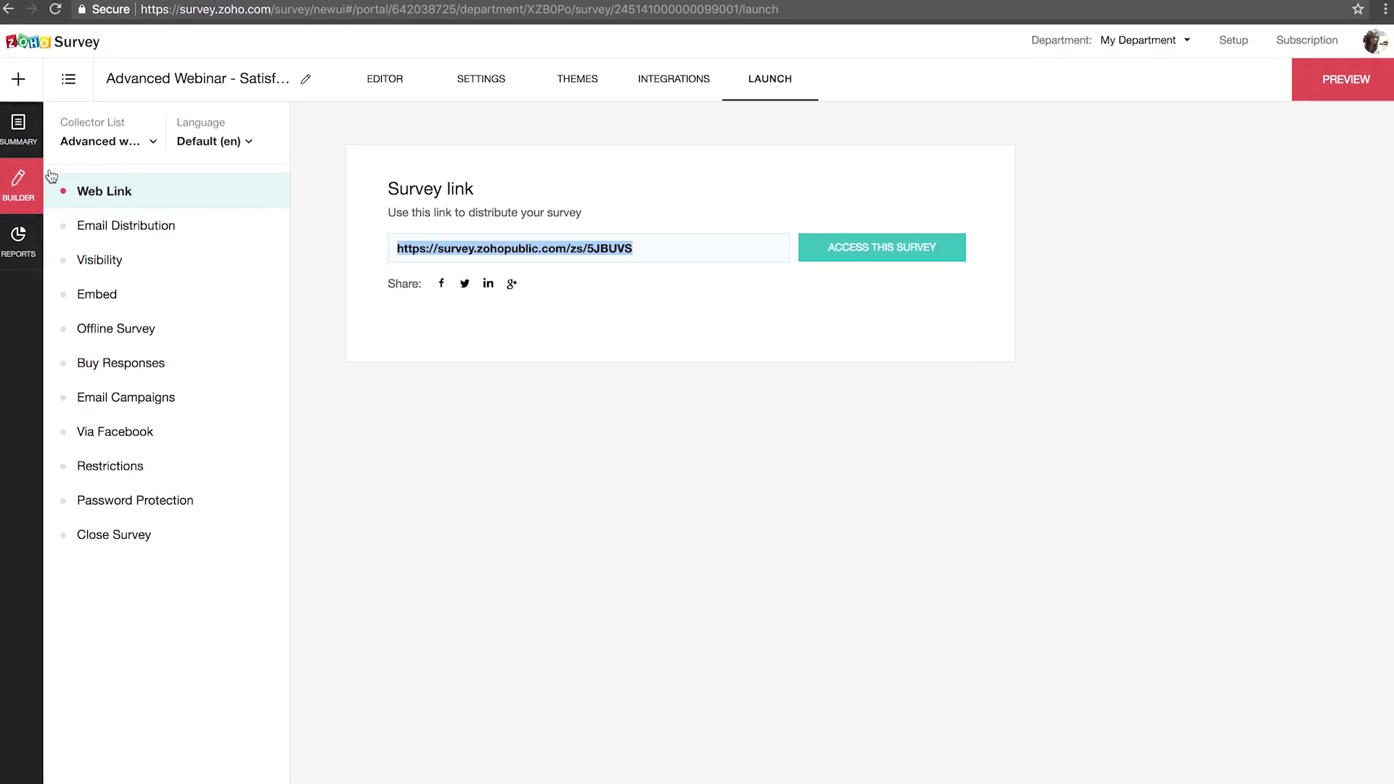
Step: Swap the greeting's name variable for the Name question's answer (${Q-AQ}) and save
{"action": "left_click", "coordinate": [401, 65]}
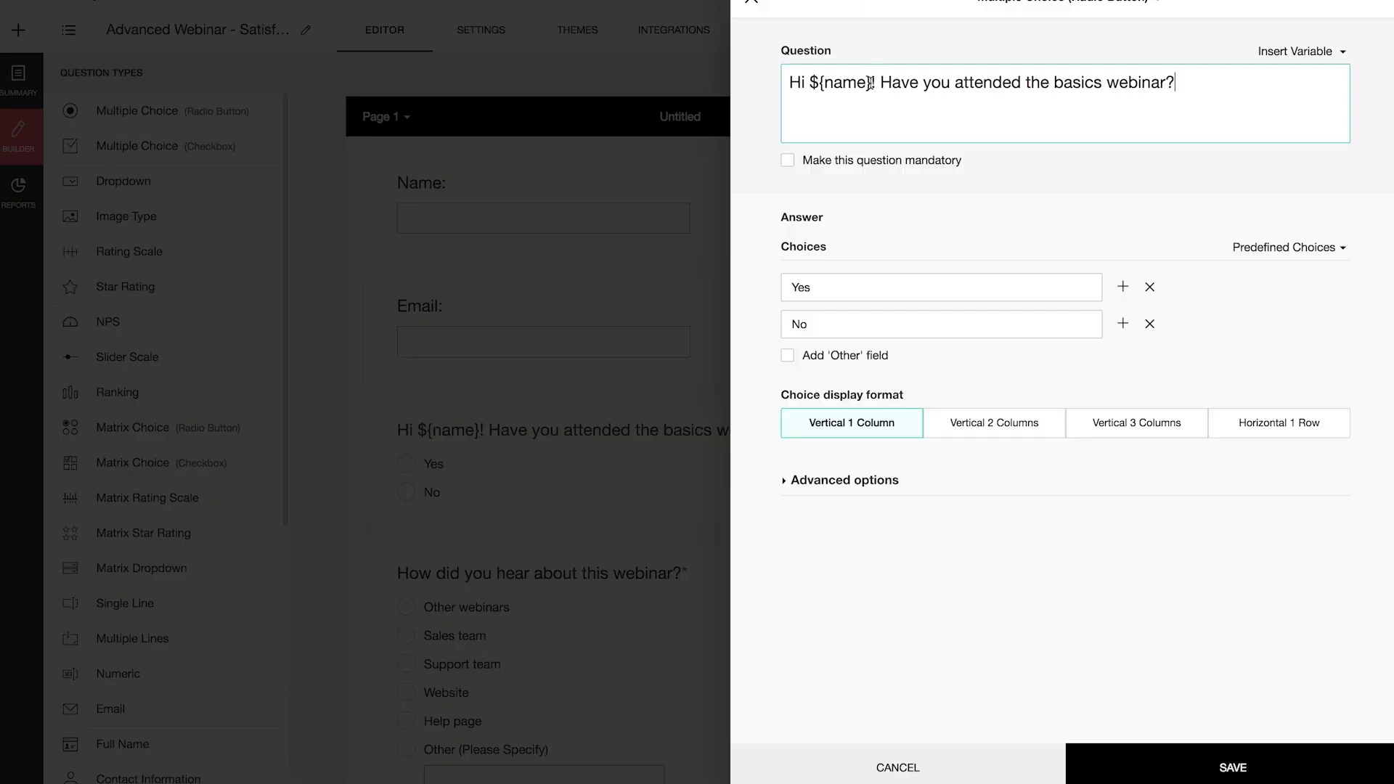
{"action": "left_click", "coordinate": [868, 82]}
{"action": "key", "text": "BackSpace"}
{"action": "key", "text": "BackSpace"}
{"action": "key", "text": "BackSpace"}
{"action": "key", "text": "BackSpace"}
{"action": "key", "text": "BackSpace"}
{"action": "key", "text": "BackSpace"}
{"action": "key", "text": "BackSpace"}
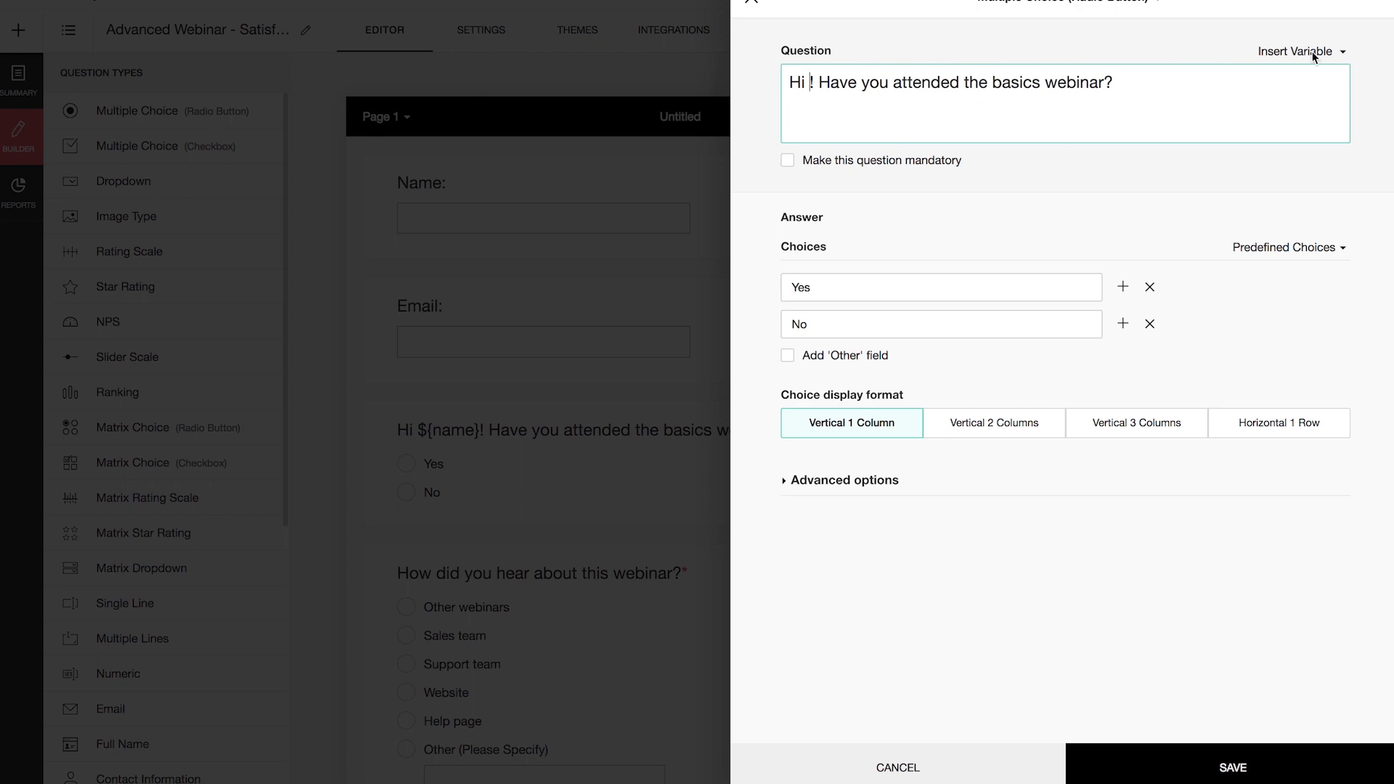
{"action": "left_click", "coordinate": [1313, 52]}
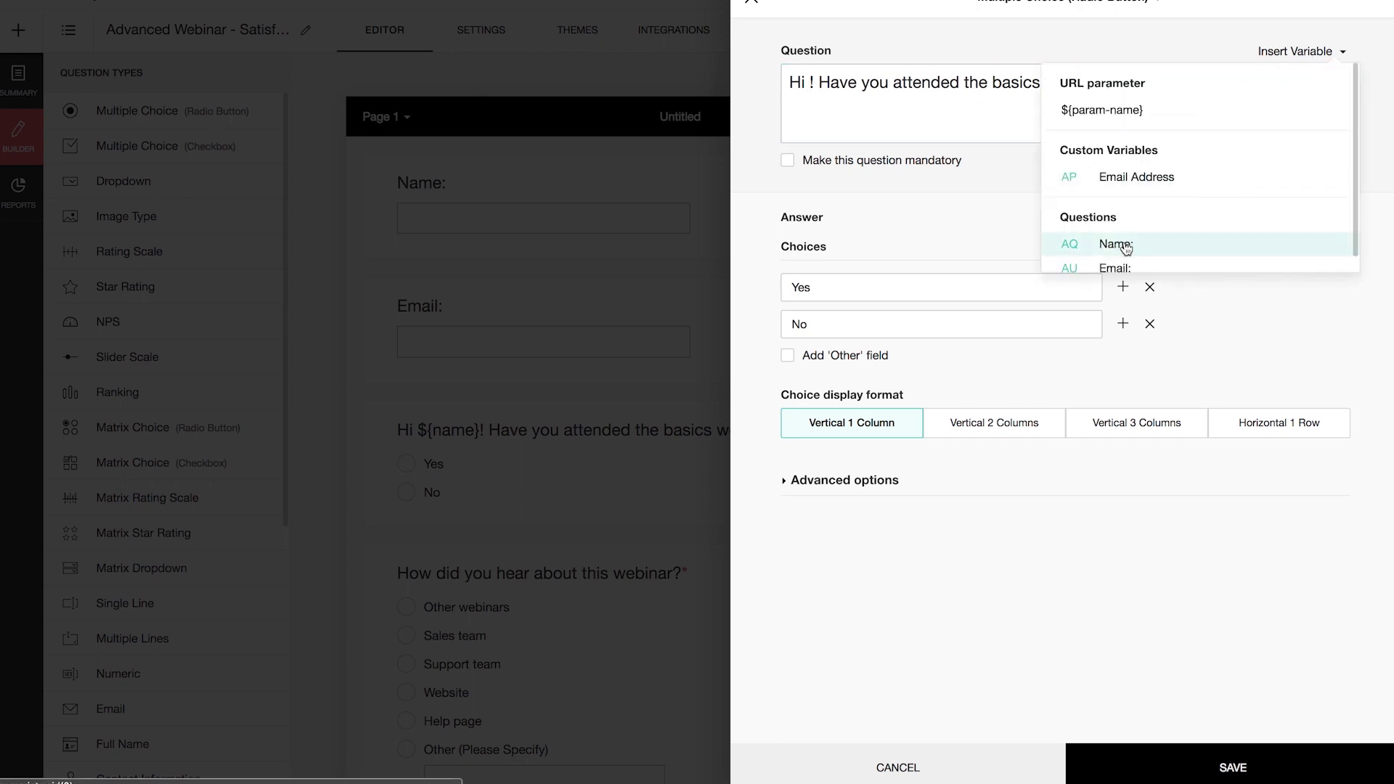
{"action": "left_click", "coordinate": [1151, 247]}
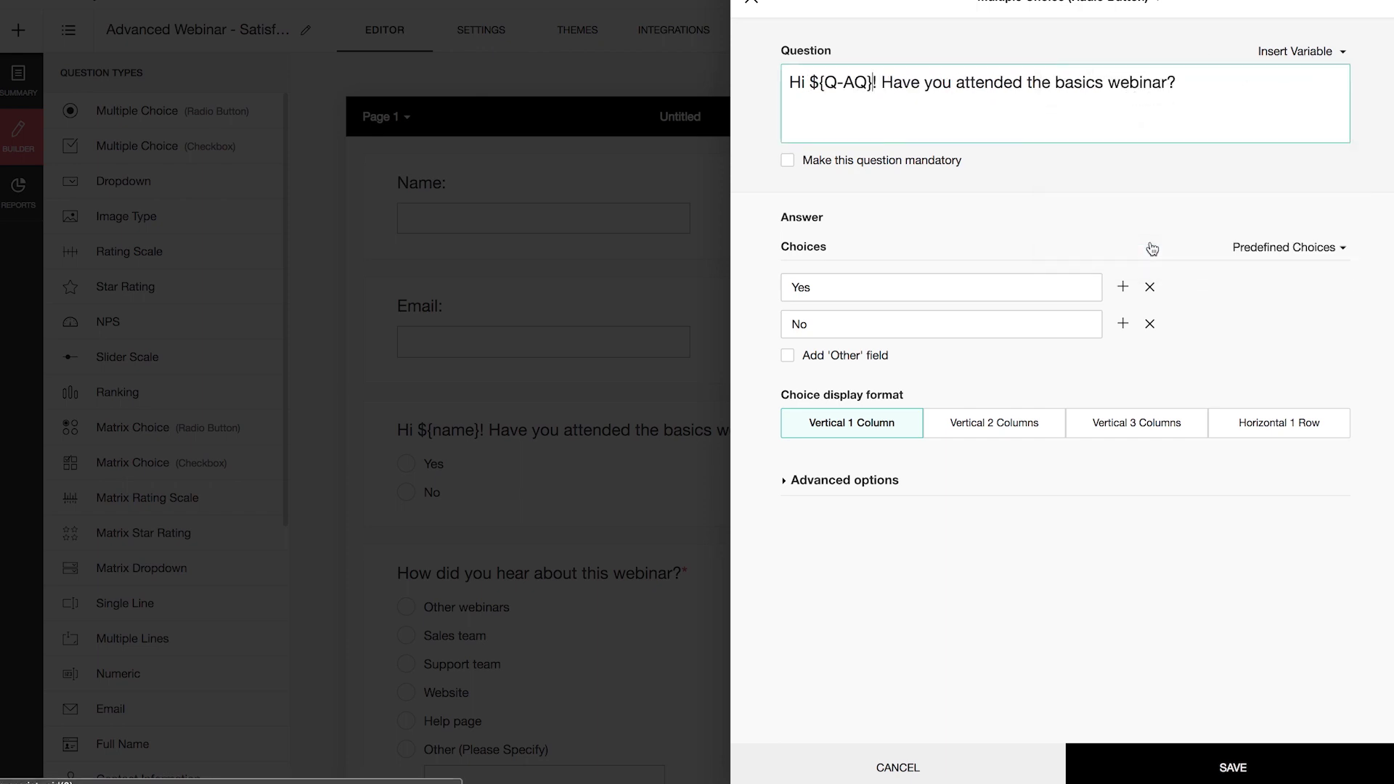
{"action": "left_click", "coordinate": [1232, 770]}
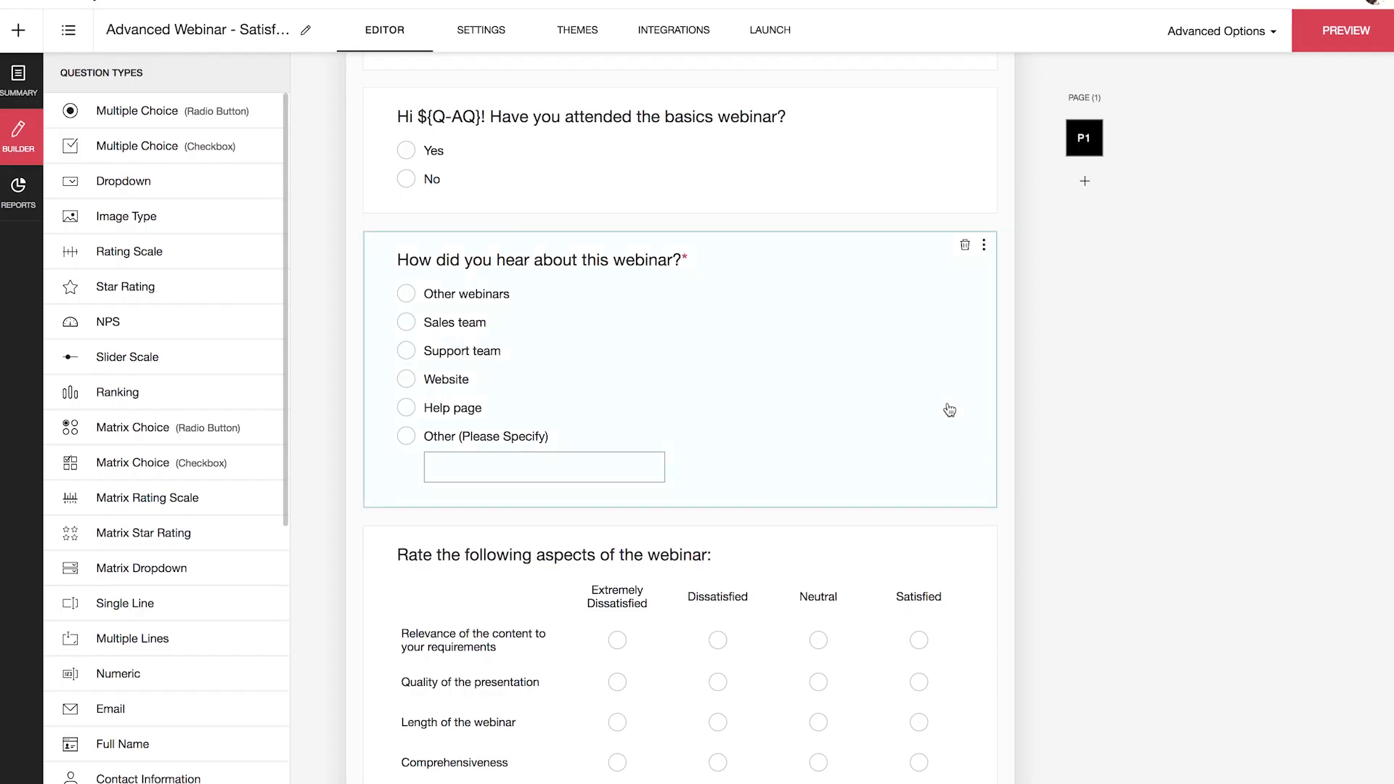
{"action": "scroll", "coordinate": [948, 406], "scroll_direction": "up", "scroll_amount": 3}
{"action": "scroll", "coordinate": [948, 410], "scroll_direction": "up", "scroll_amount": 1}
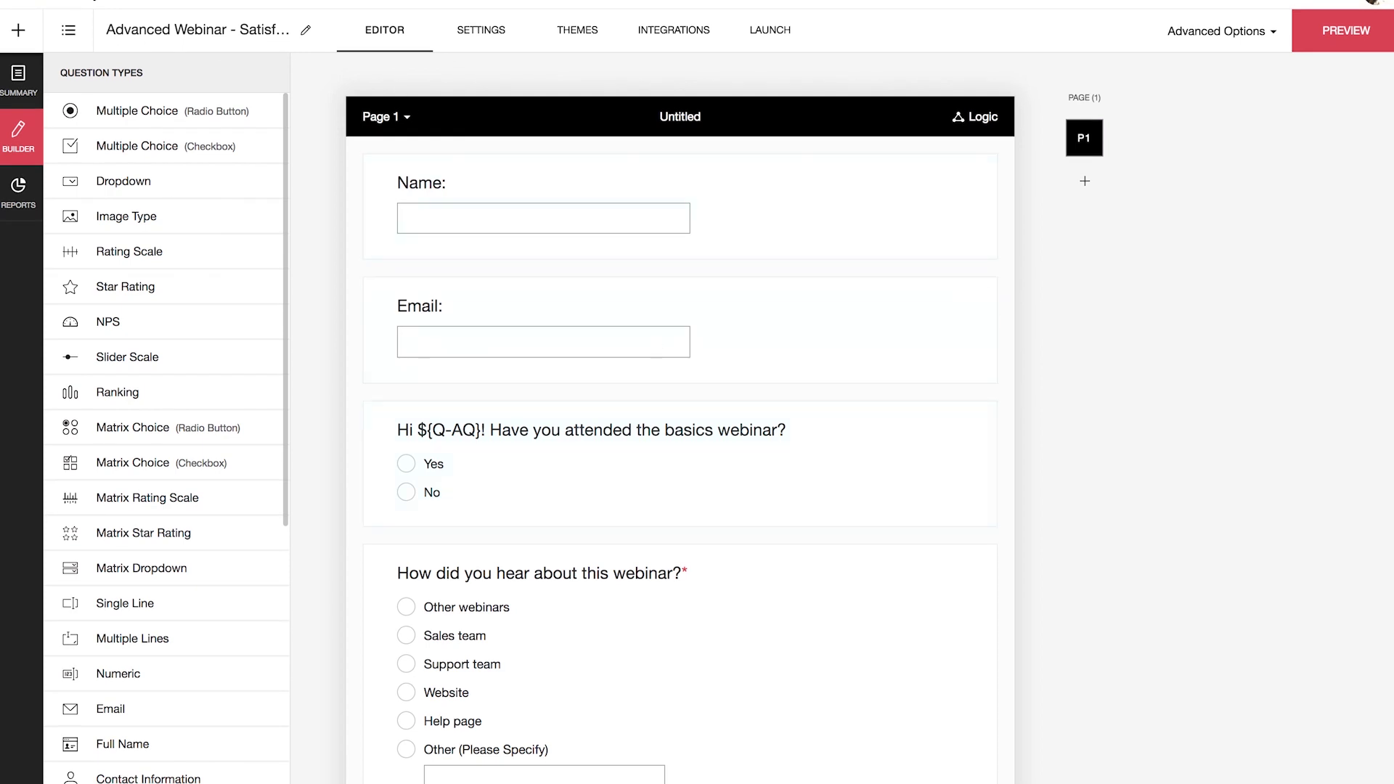
{"action": "left_click", "coordinate": [1364, 42]}
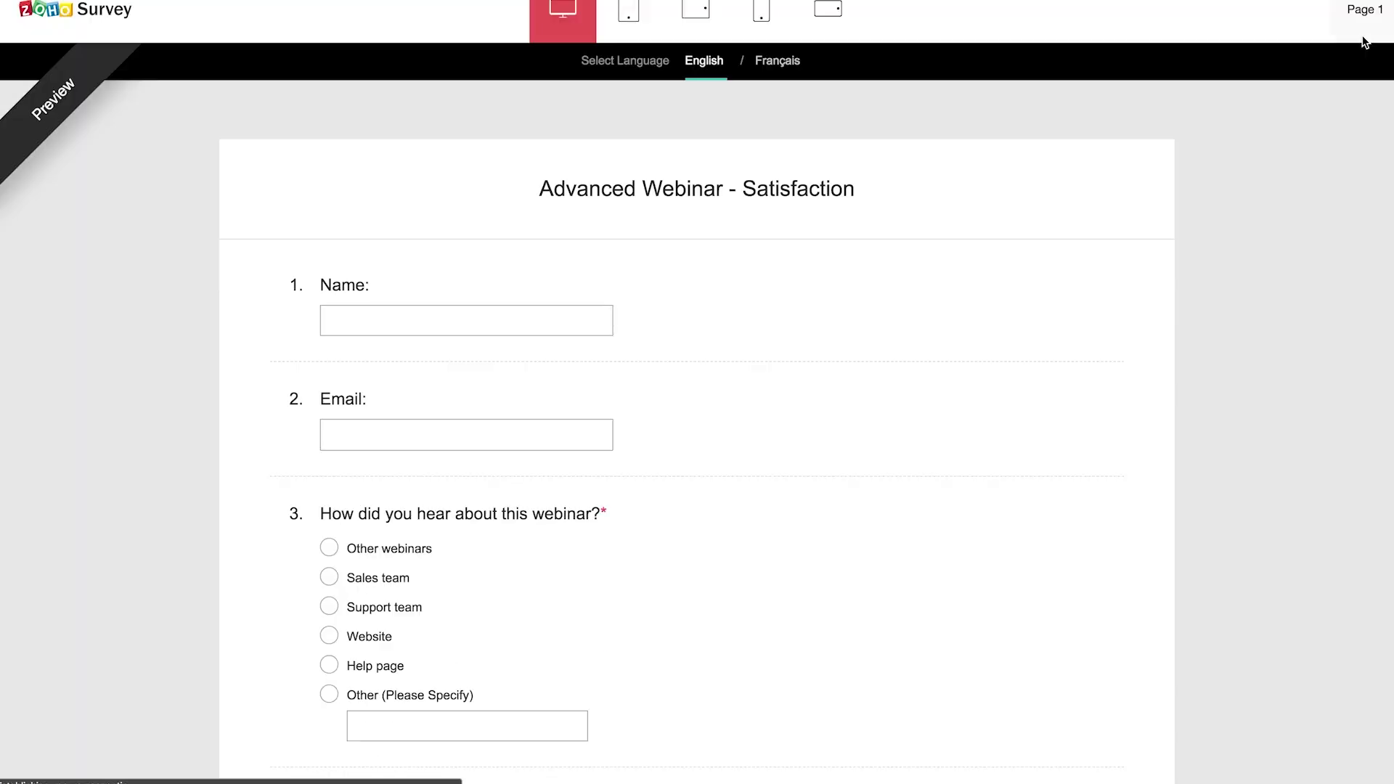
{"action": "left_click", "coordinate": [593, 317]}
{"action": "type", "text": "Anna"}
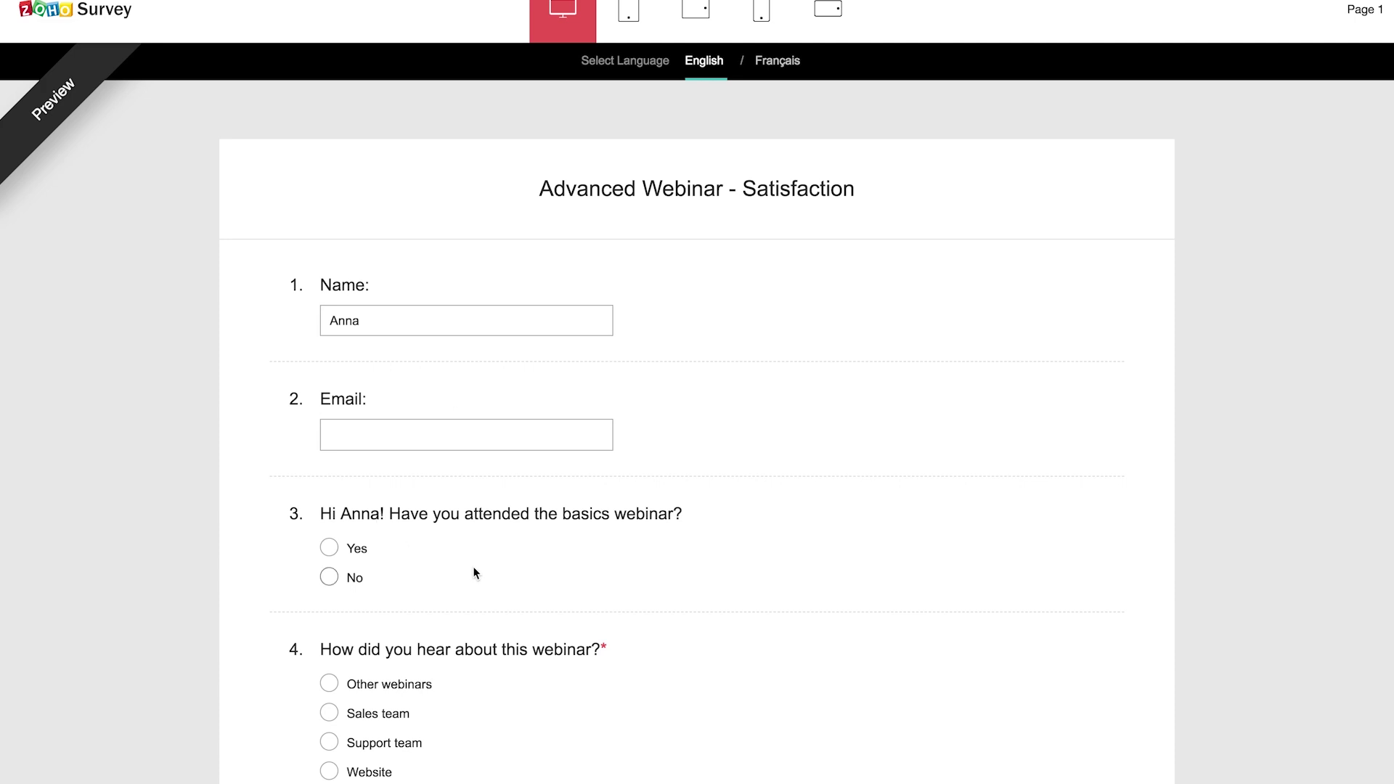
{"action": "scroll", "coordinate": [533, 575], "scroll_direction": "down", "scroll_amount": 4}
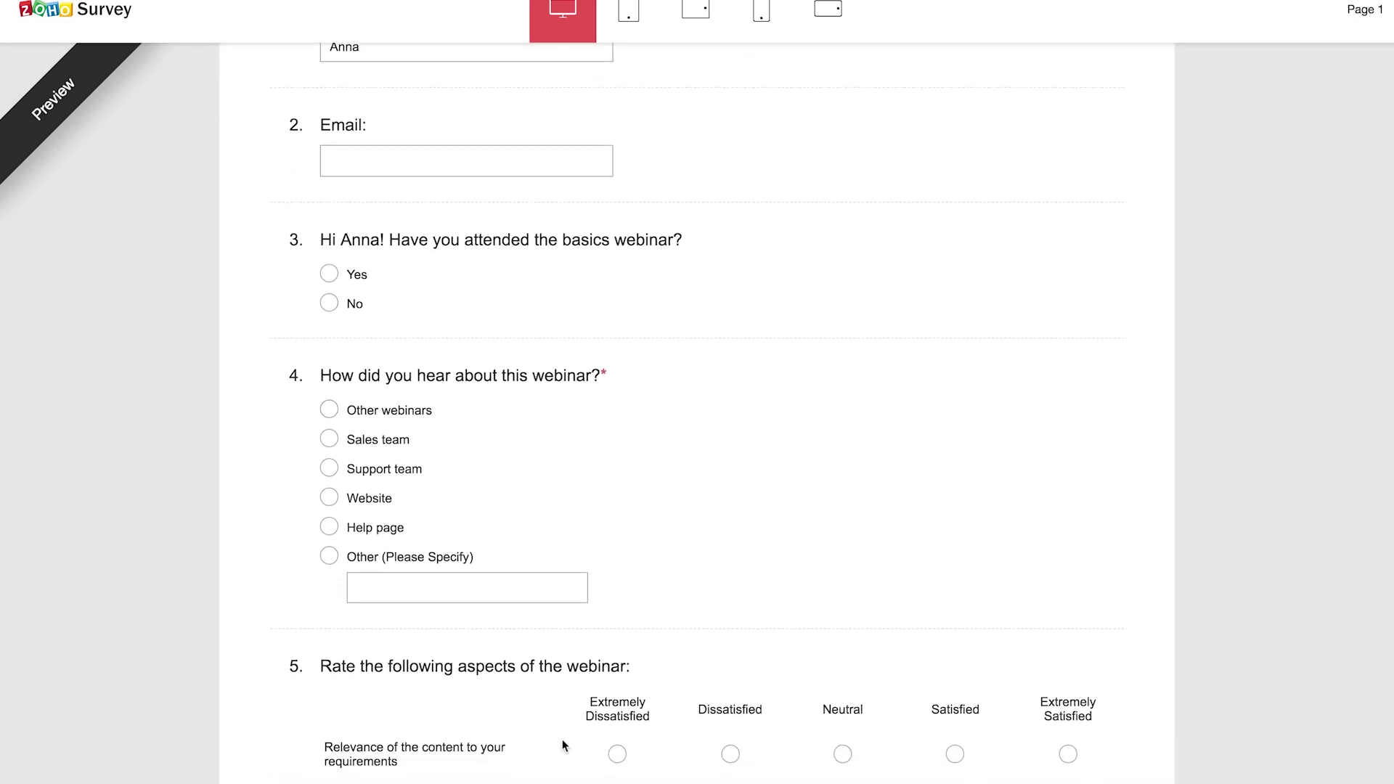
{"action": "scroll", "coordinate": [563, 744], "scroll_direction": "down", "scroll_amount": 2}
{"action": "scroll", "coordinate": [563, 744], "scroll_direction": "up", "scroll_amount": 1}
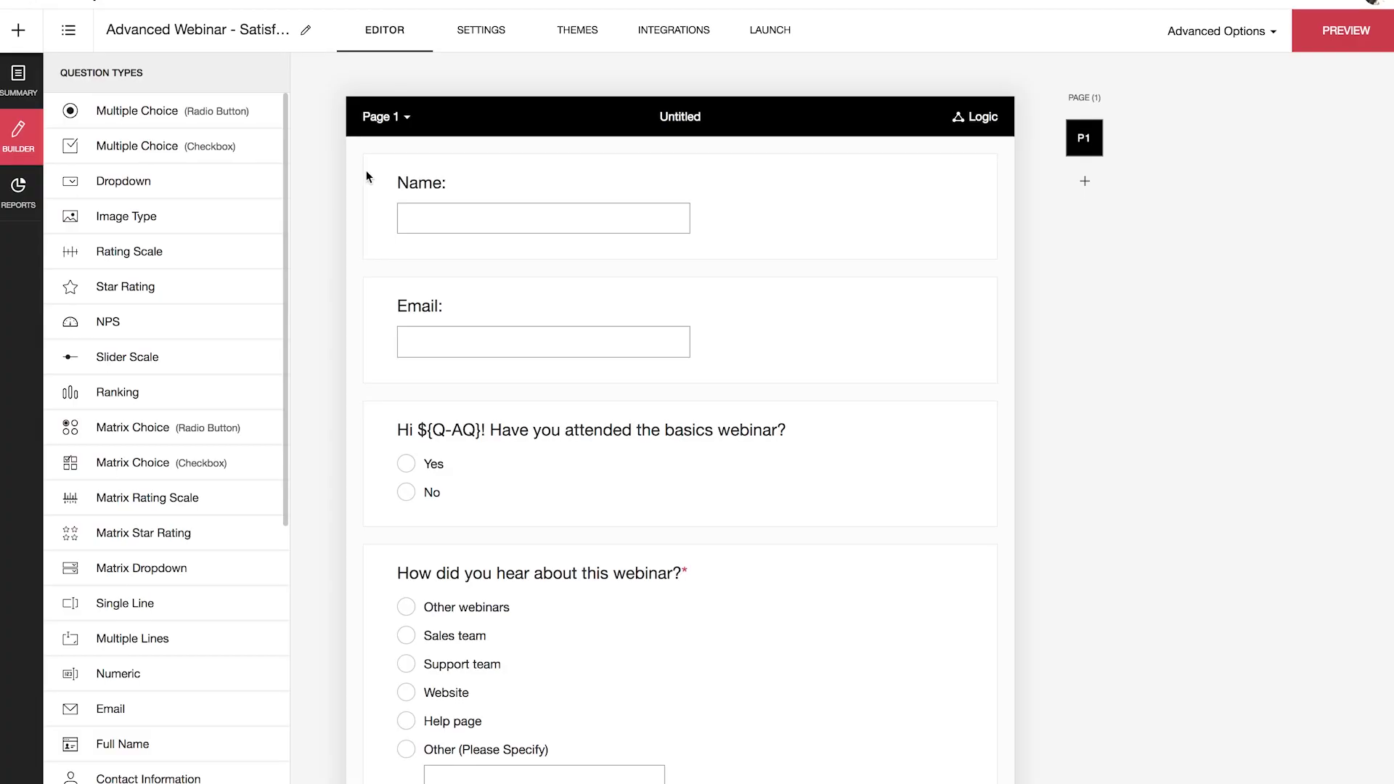
{"action": "scroll", "coordinate": [454, 389], "scroll_direction": "down", "scroll_amount": 2}
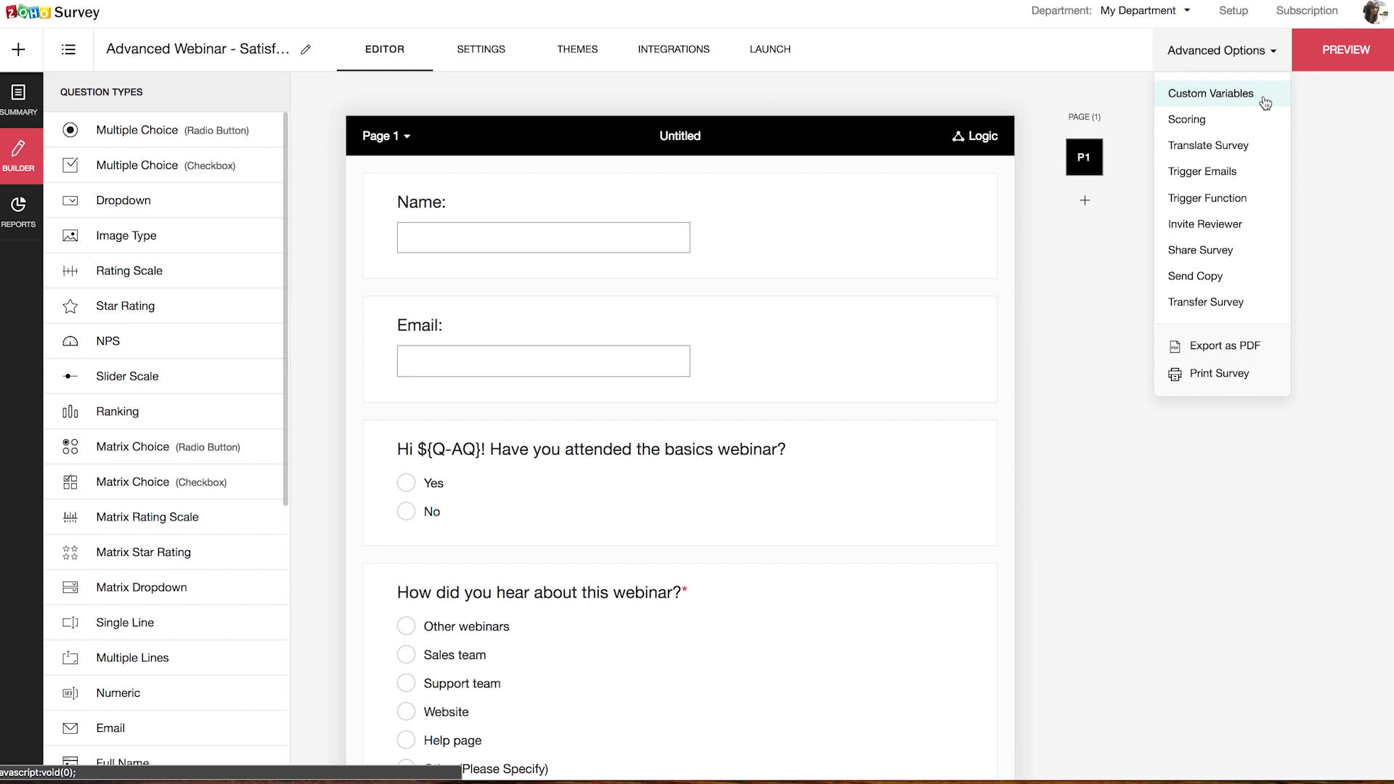
Step: Delete the Email question from the survey
{"action": "left_click", "coordinate": [1100, 285]}
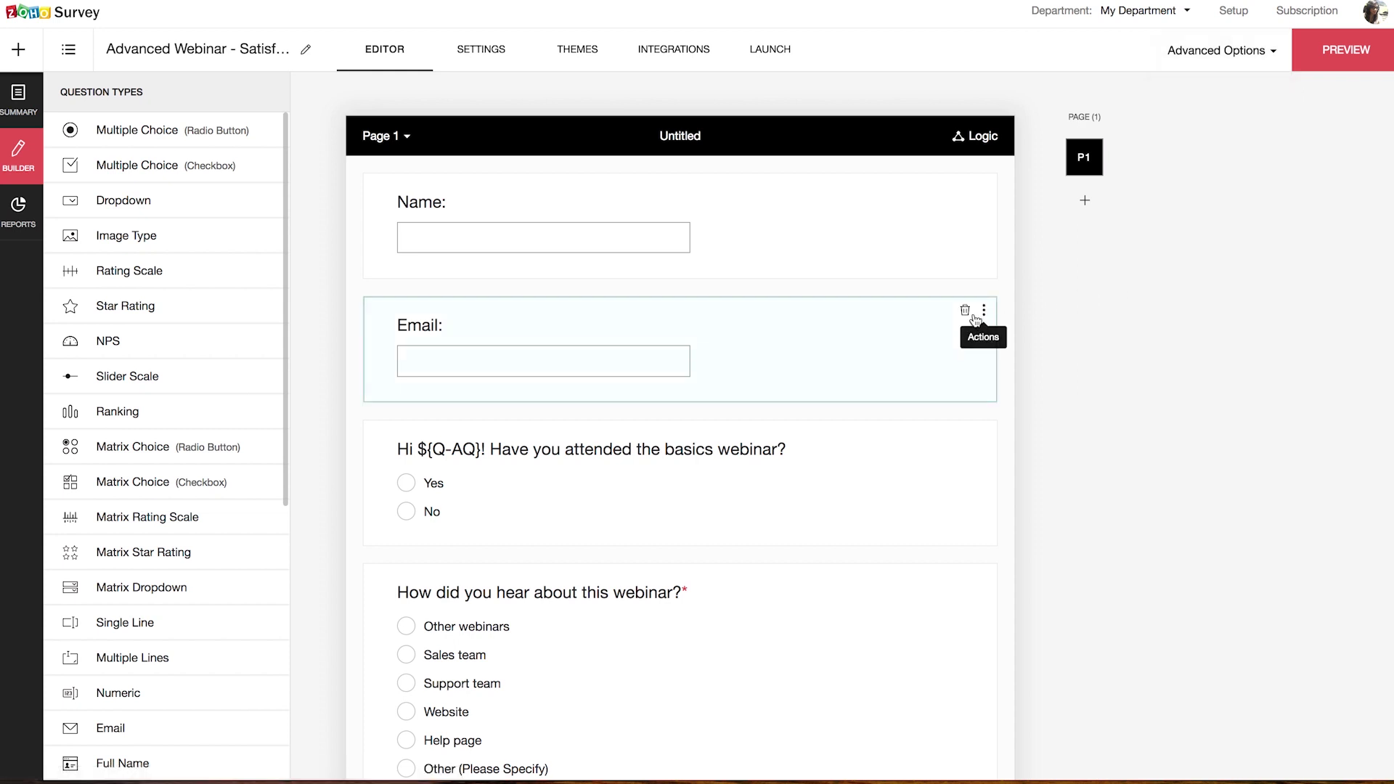
{"action": "left_click", "coordinate": [966, 312]}
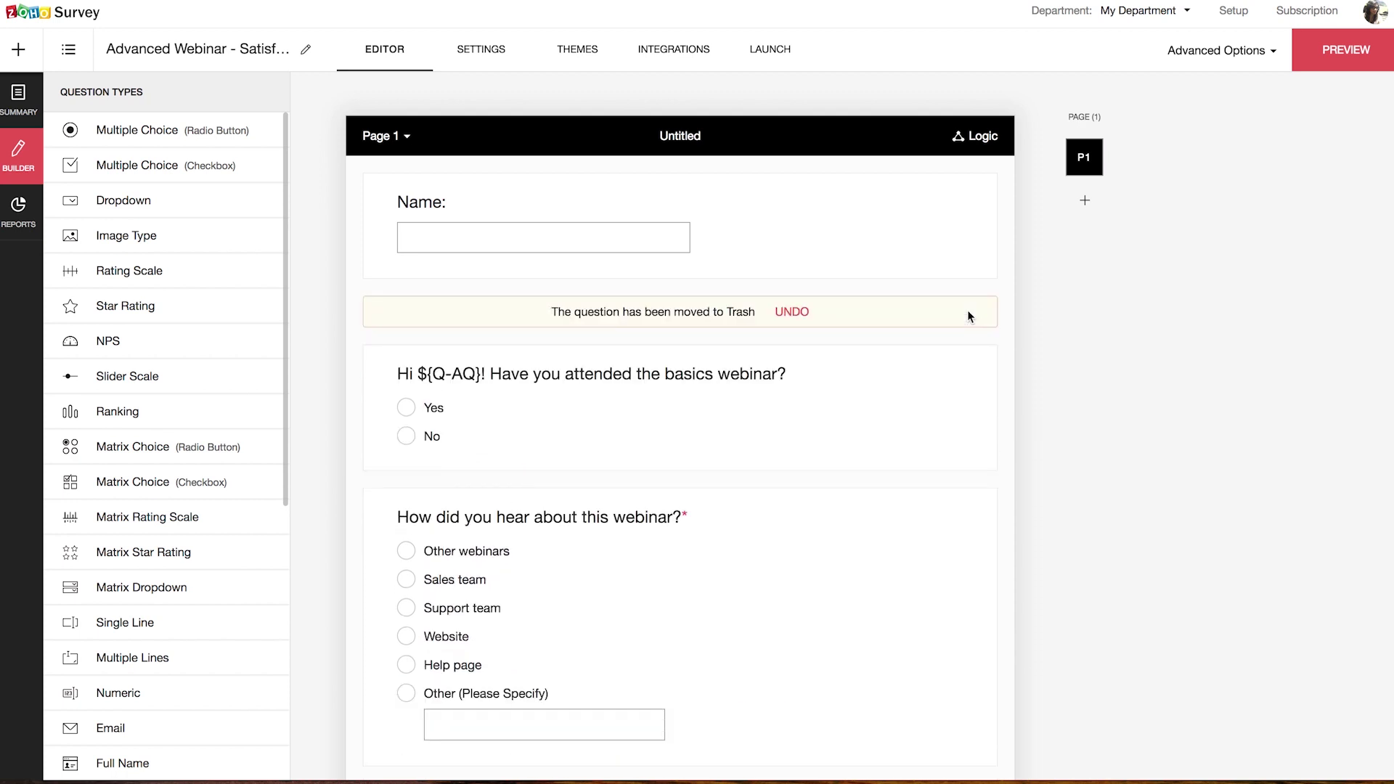
{"action": "left_click", "coordinate": [1268, 49]}
Step: Create custom variable 'email' labelled Email Address with type Email and save it
{"action": "left_click", "coordinate": [1225, 97]}
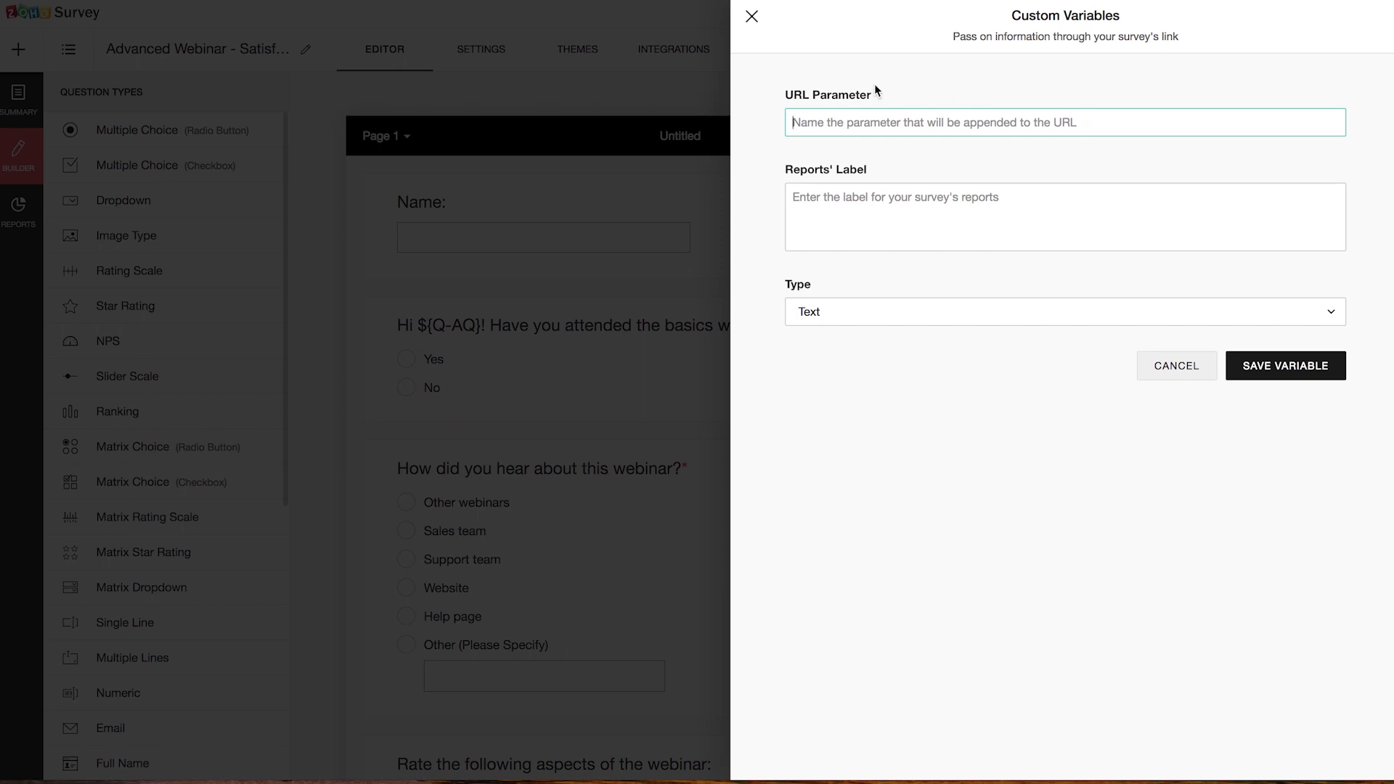
{"action": "type", "text": "email"}
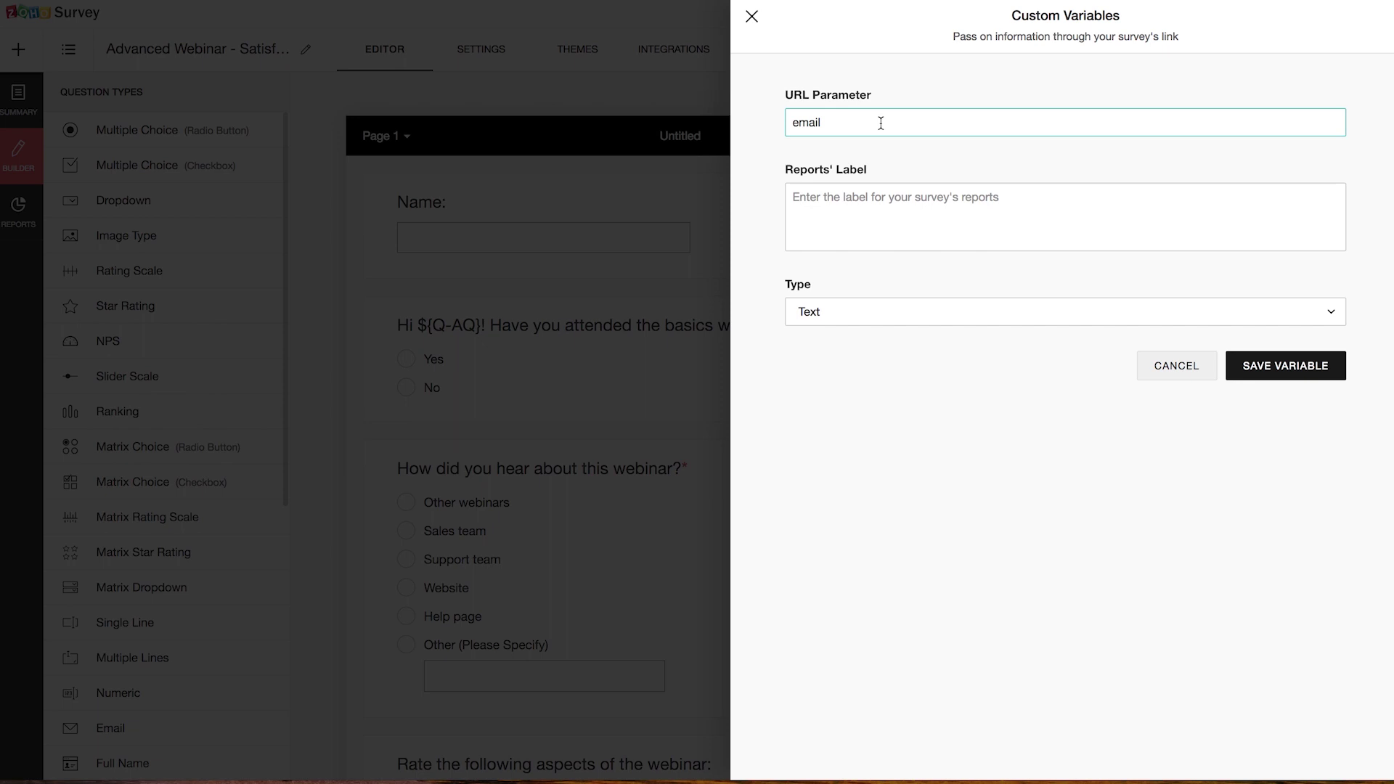
{"action": "left_click", "coordinate": [890, 171]}
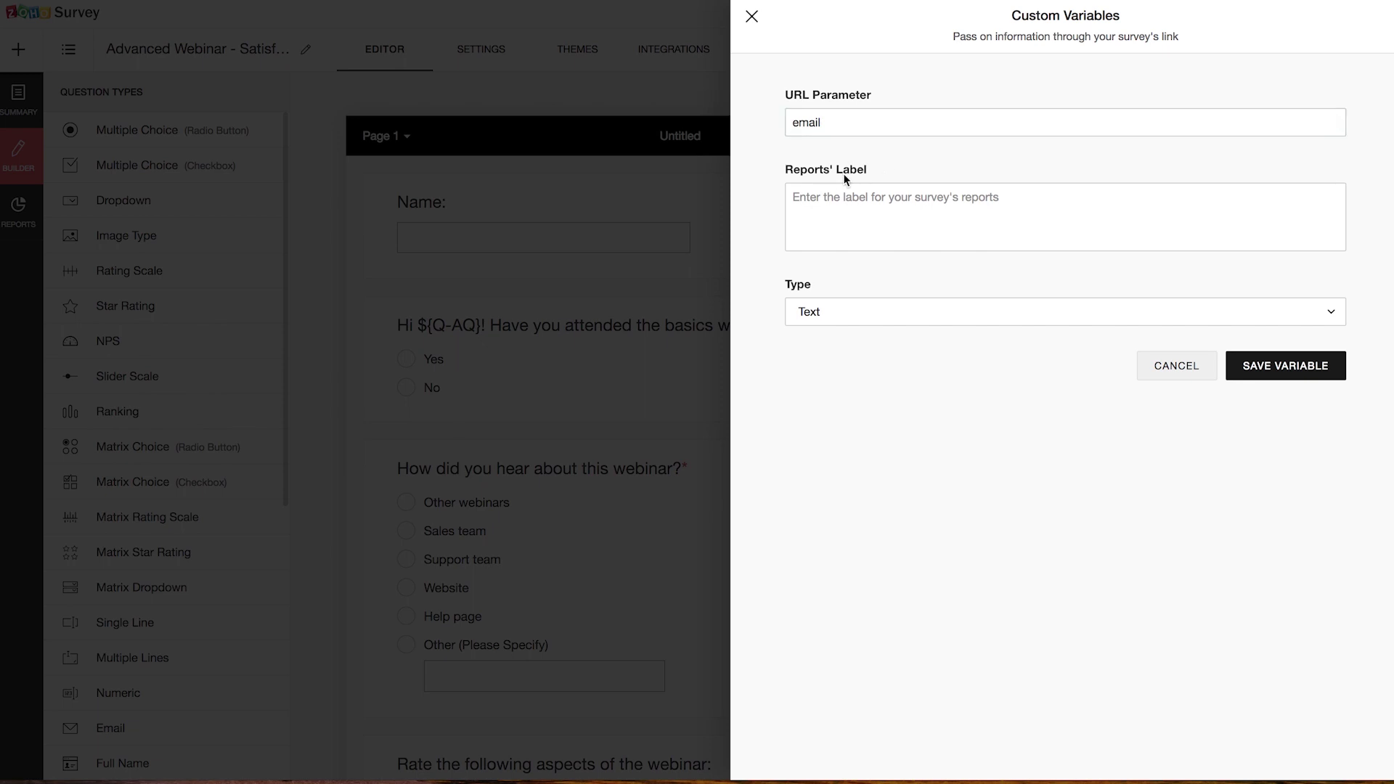
{"action": "left_click", "coordinate": [824, 203]}
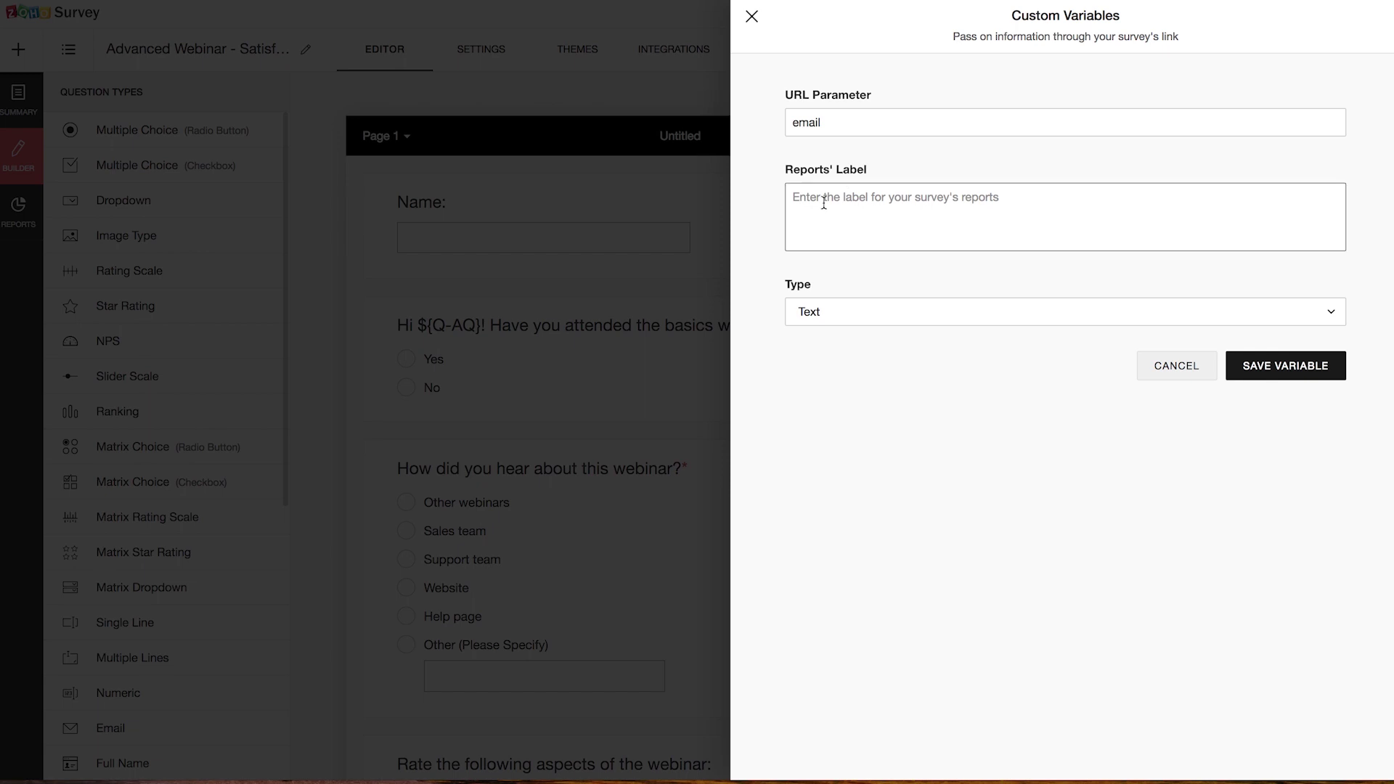
{"action": "type", "text": "Email Address"}
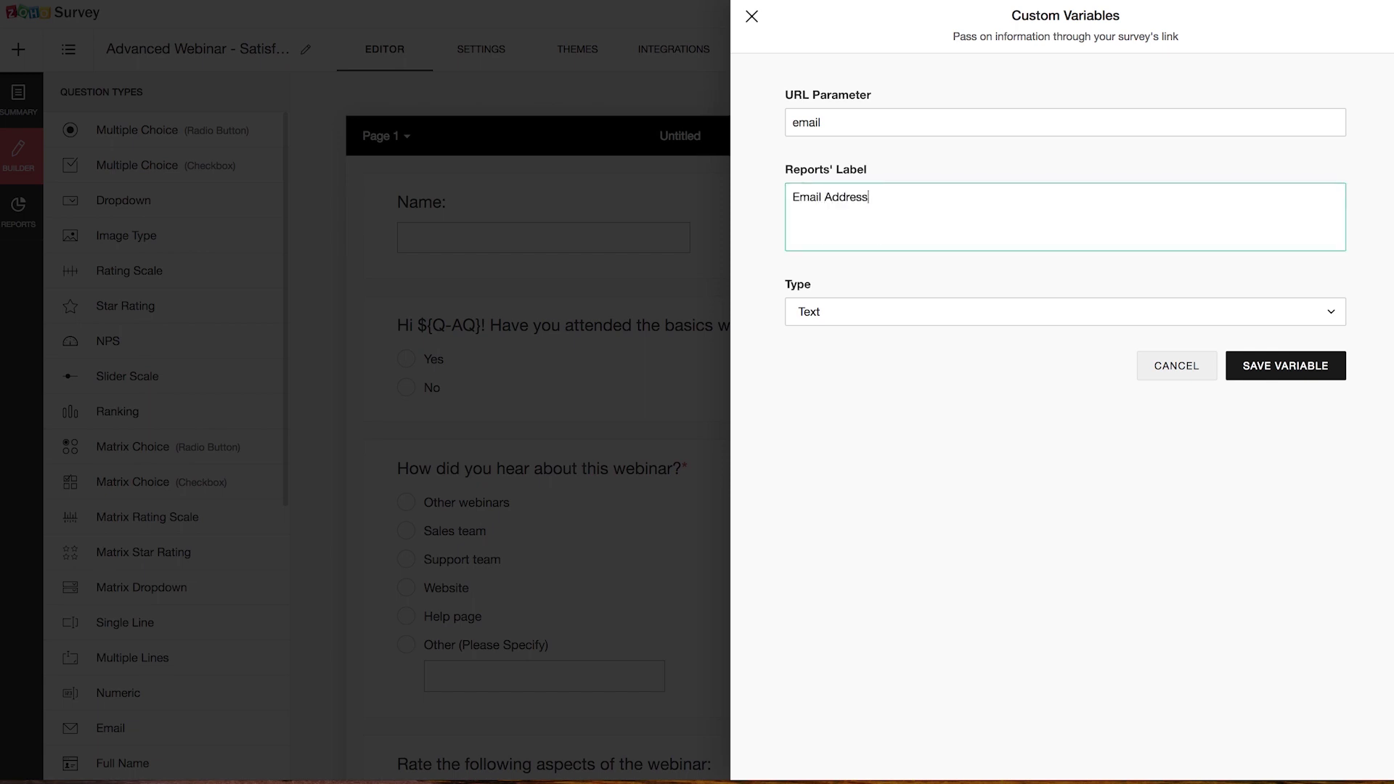
{"action": "left_click", "coordinate": [903, 306]}
{"action": "left_click", "coordinate": [913, 382]}
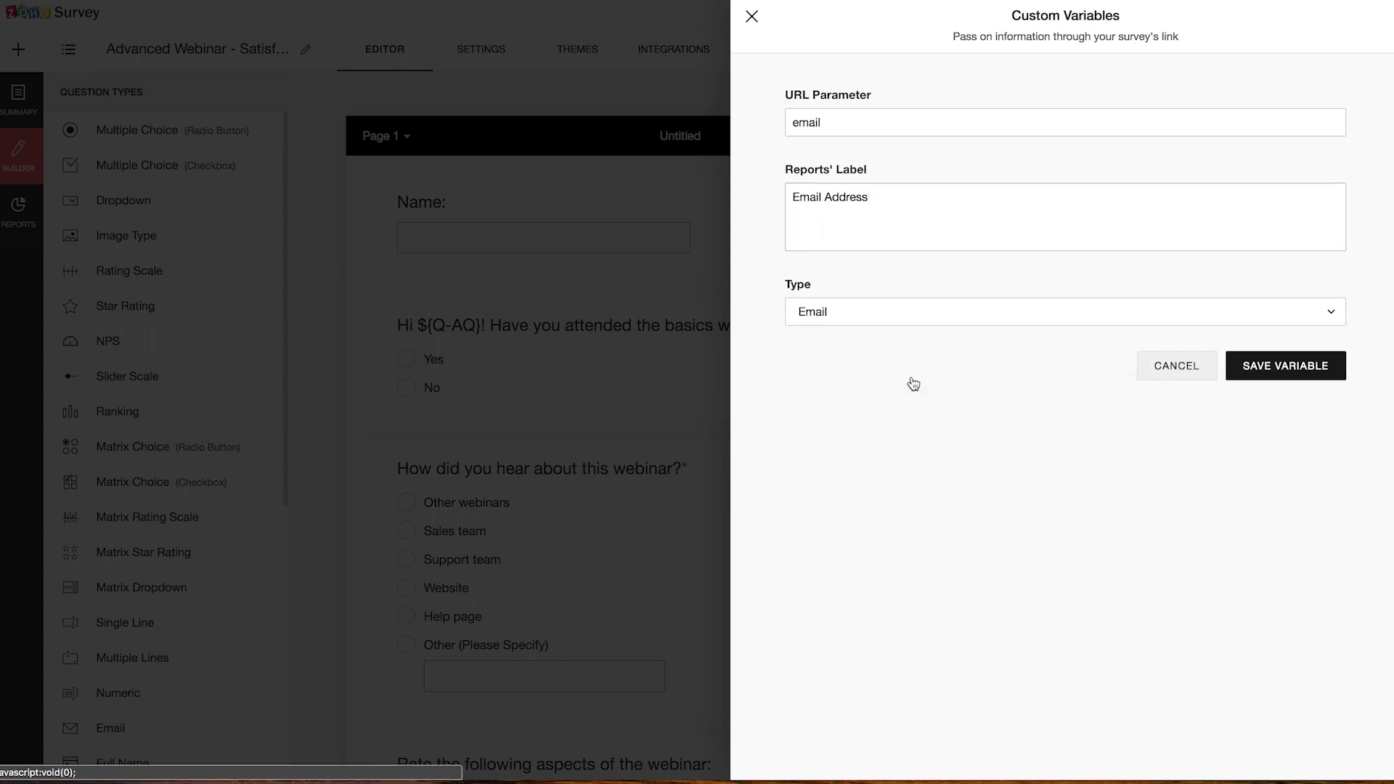
{"action": "left_click", "coordinate": [1305, 372]}
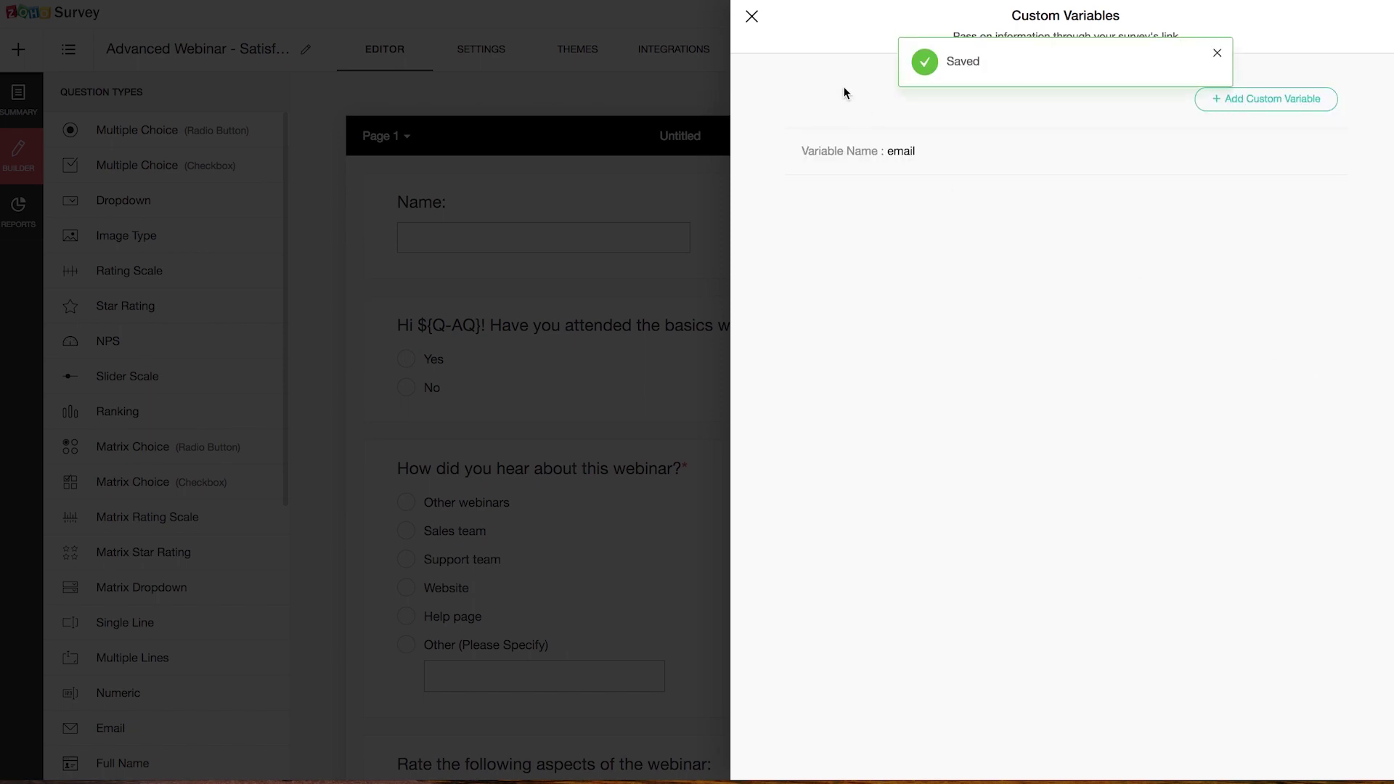
{"action": "left_click", "coordinate": [751, 17]}
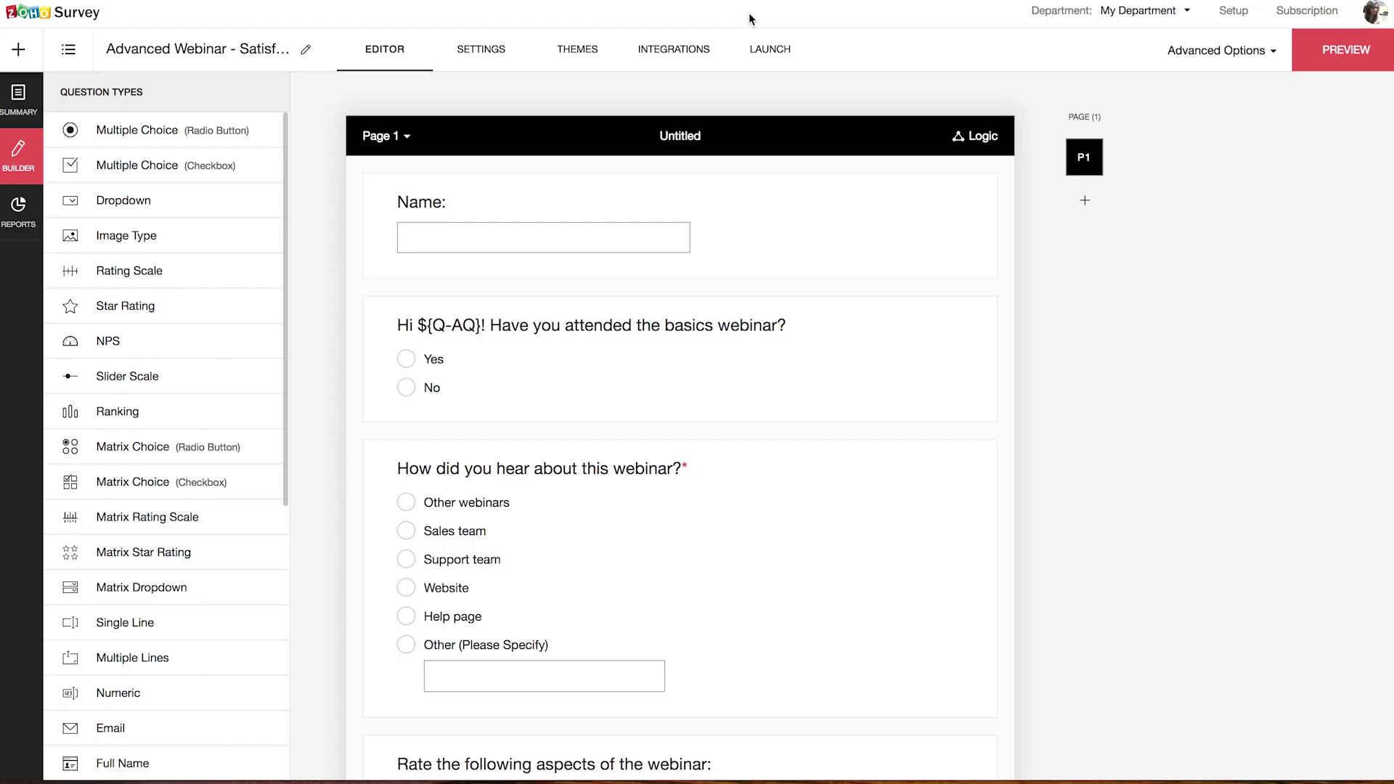
Step: Open the copied web link in a private window with a sample ?email= address appended
{"action": "left_click", "coordinate": [762, 66]}
{"action": "left_click", "coordinate": [665, 225]}
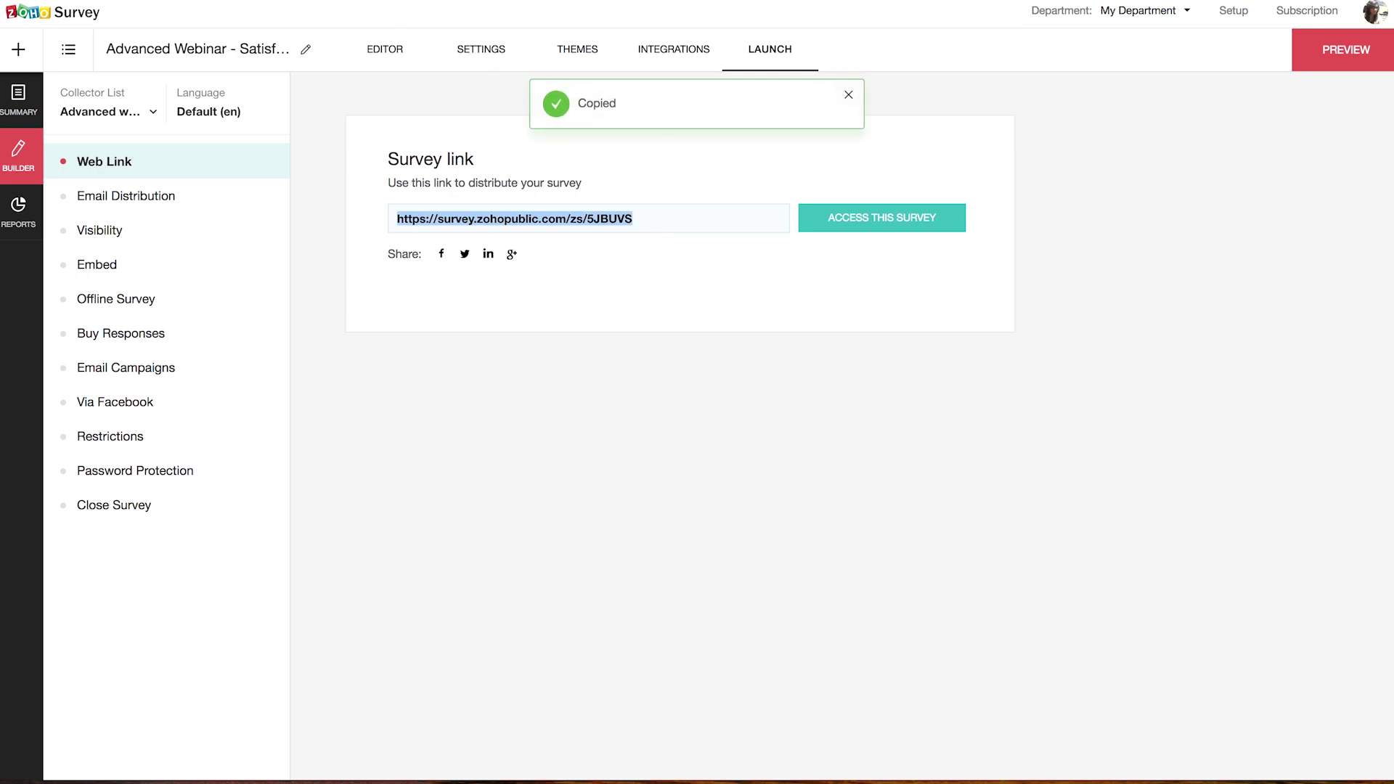
{"action": "key", "text": "super+shift+n"}
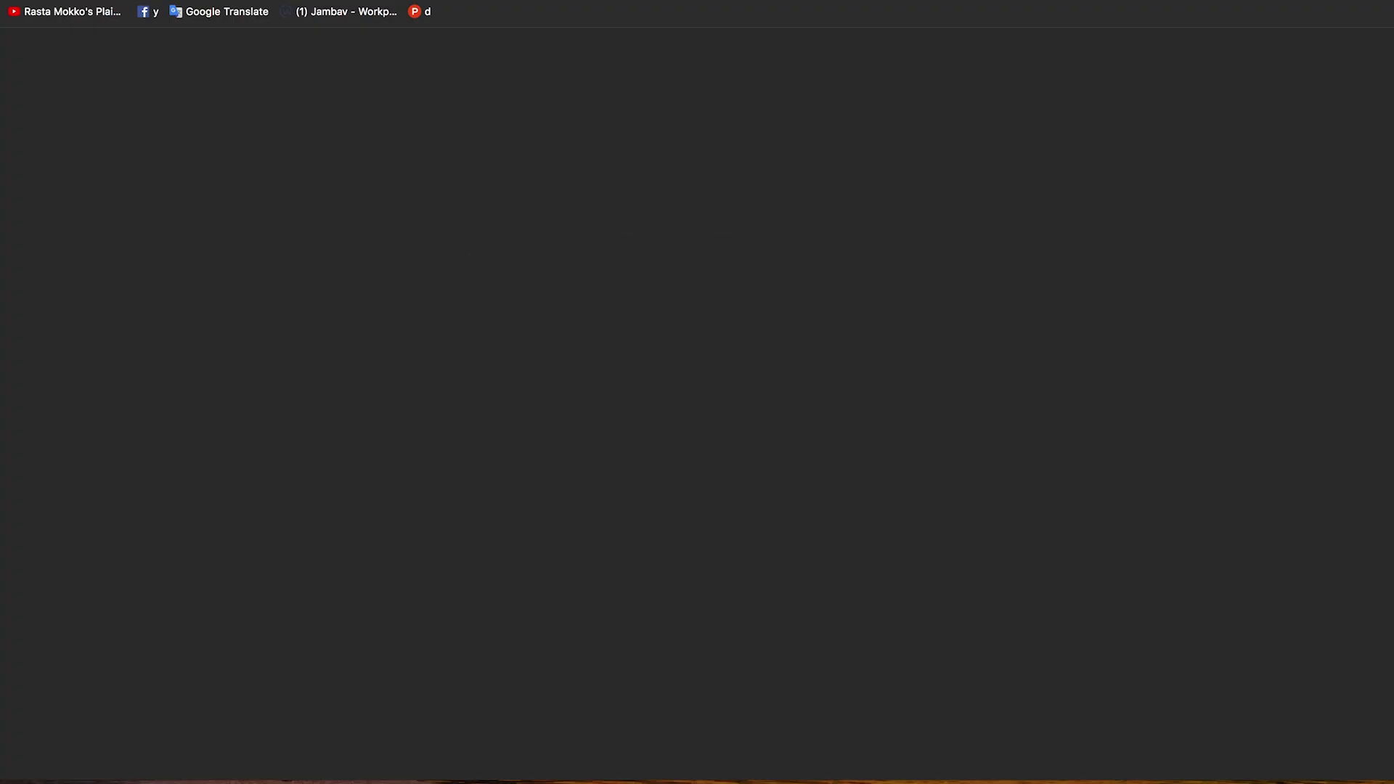
{"action": "key", "text": "super+v"}
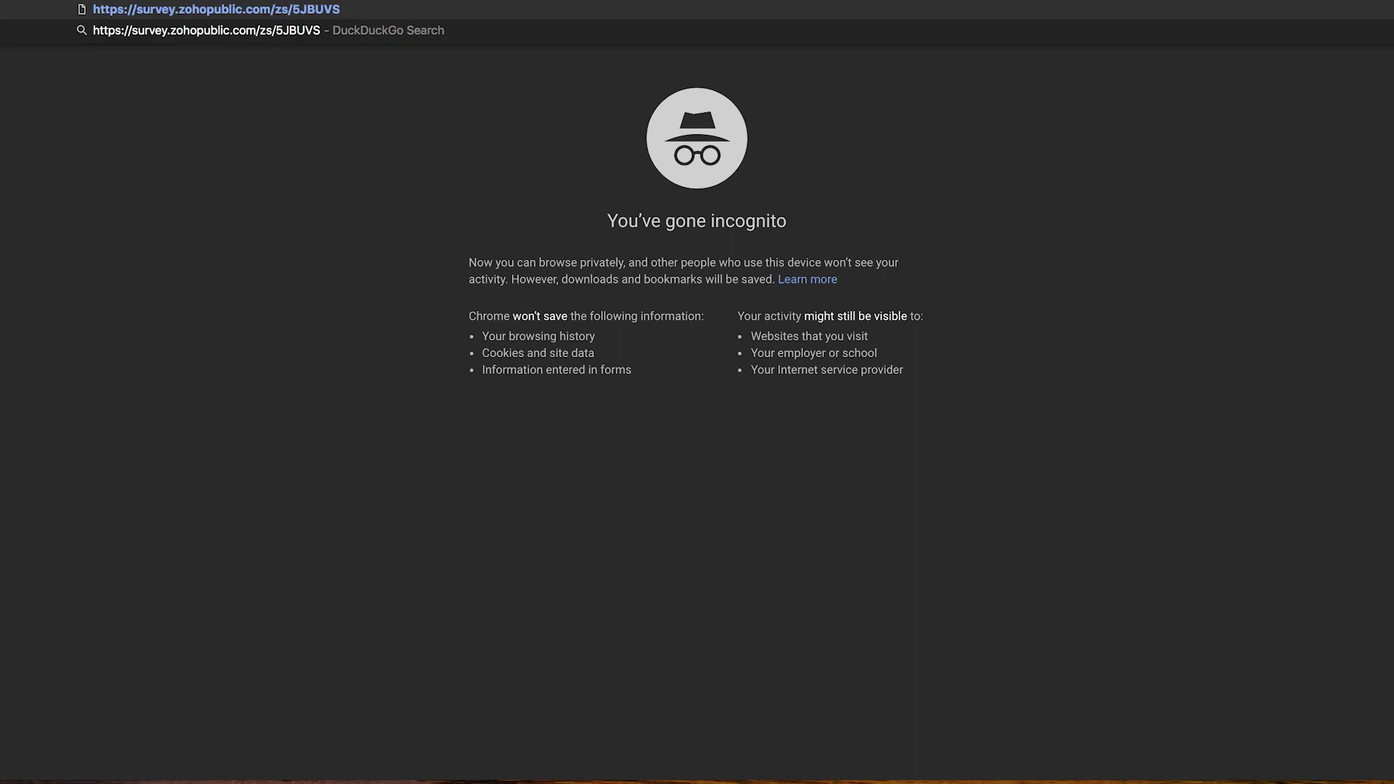
{"action": "type", "text": "?e"}
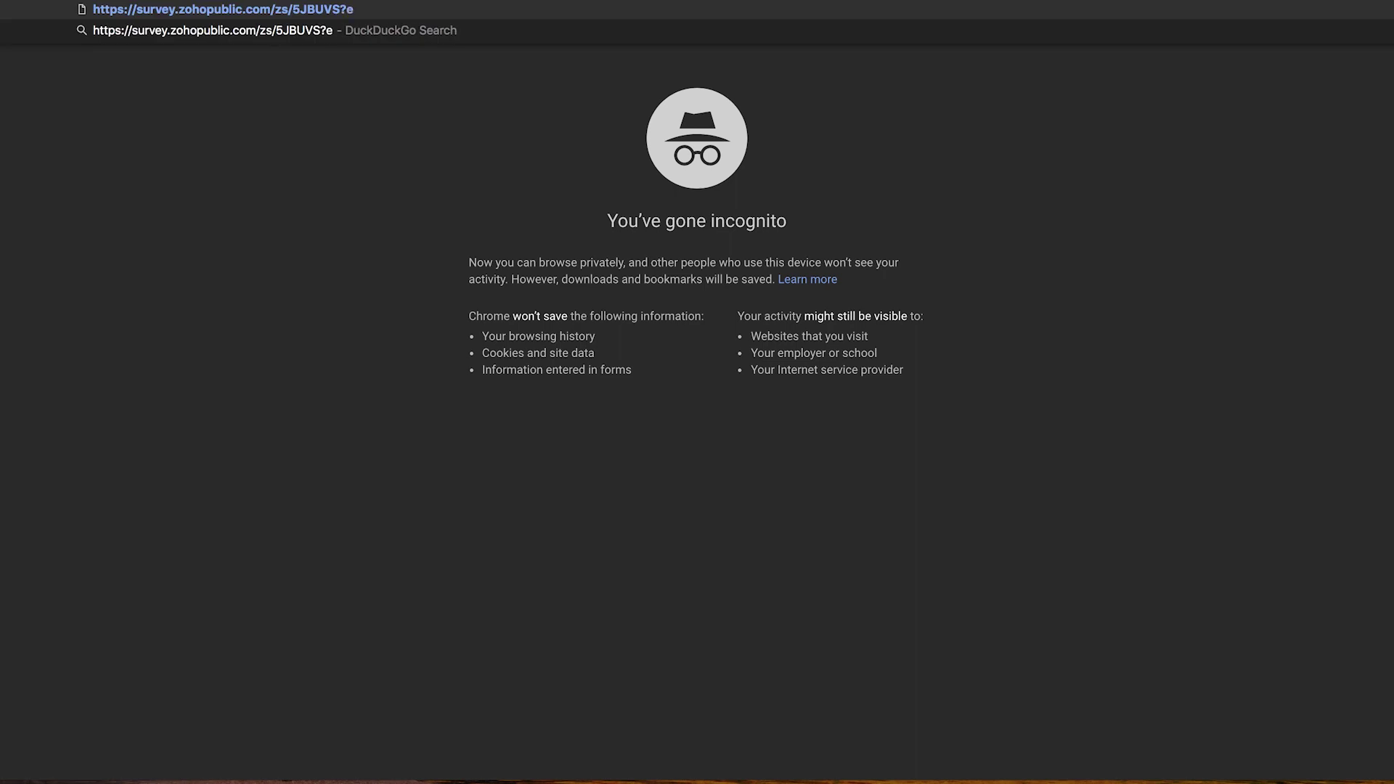
{"action": "type", "text": "mail="}
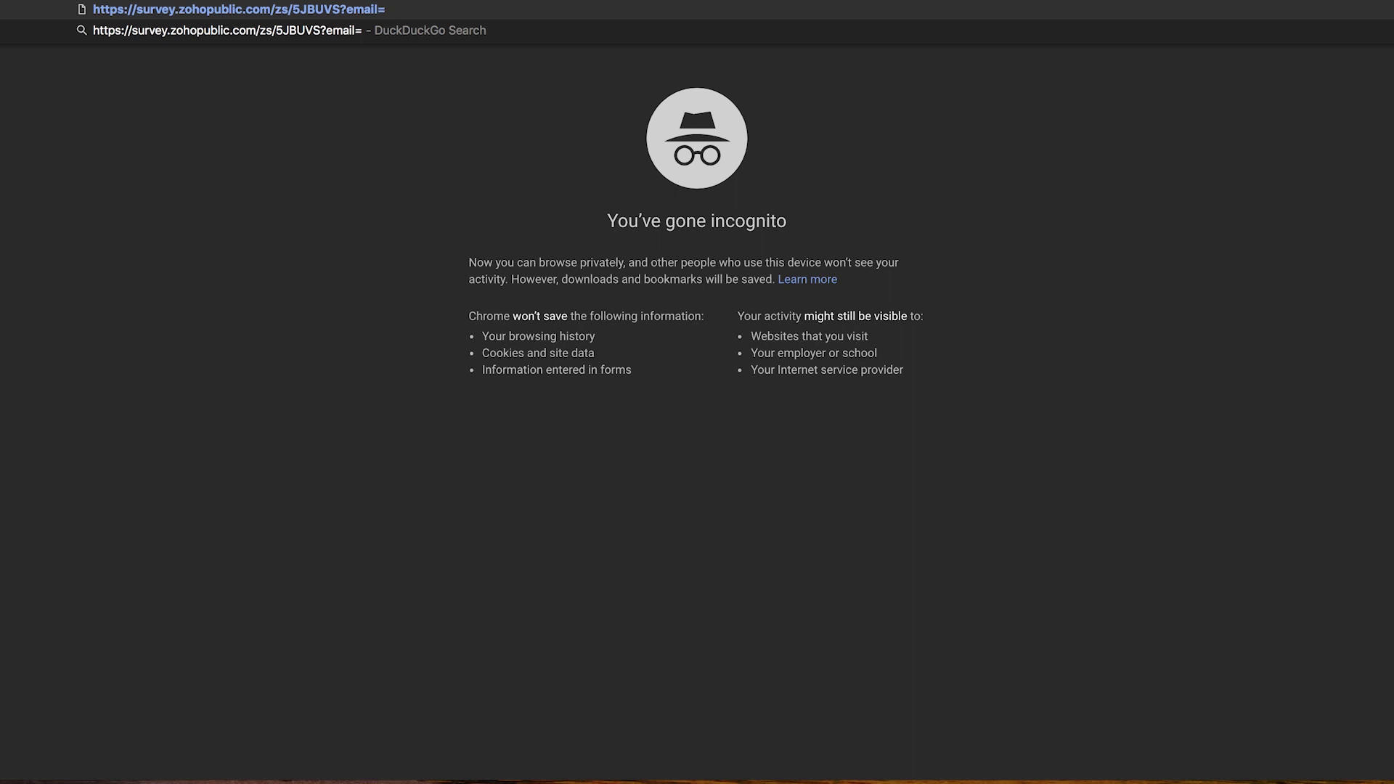
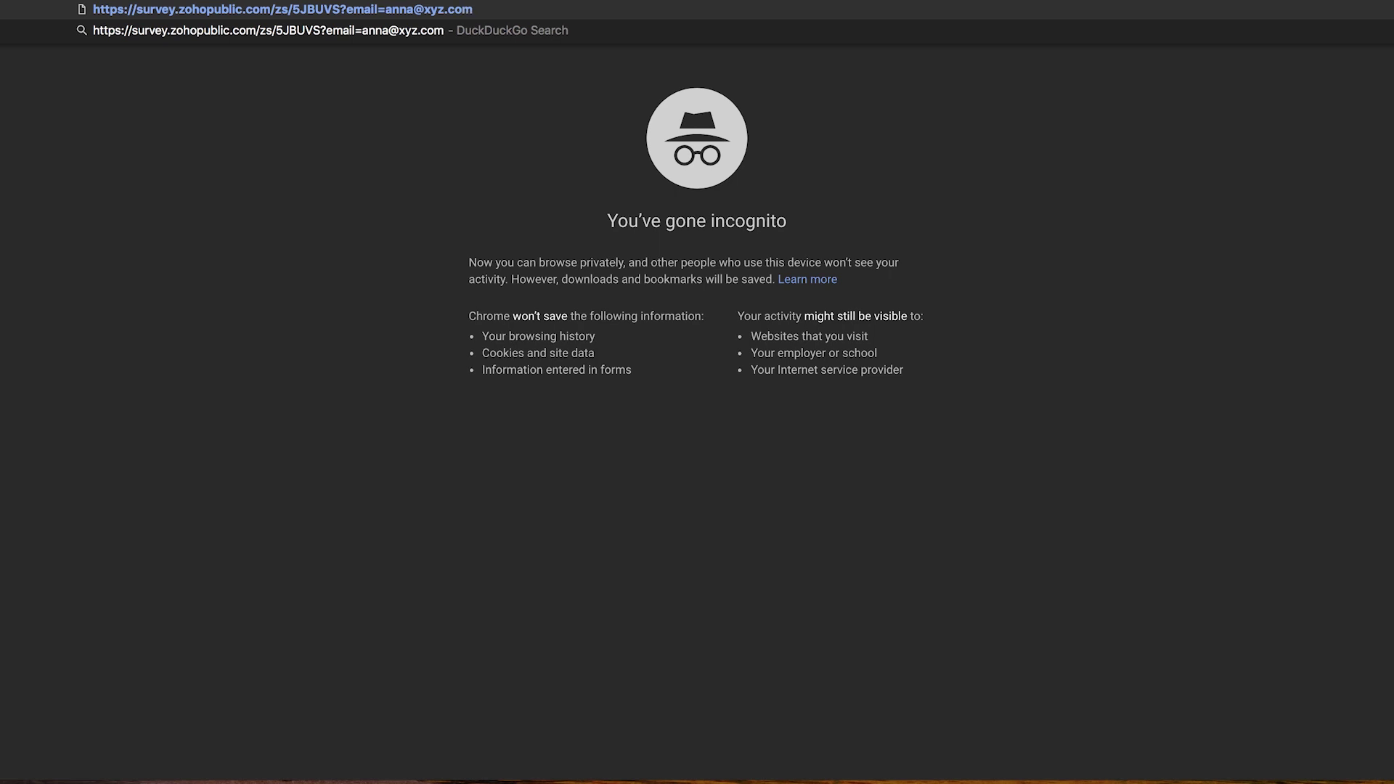
{"action": "key", "text": "Return"}
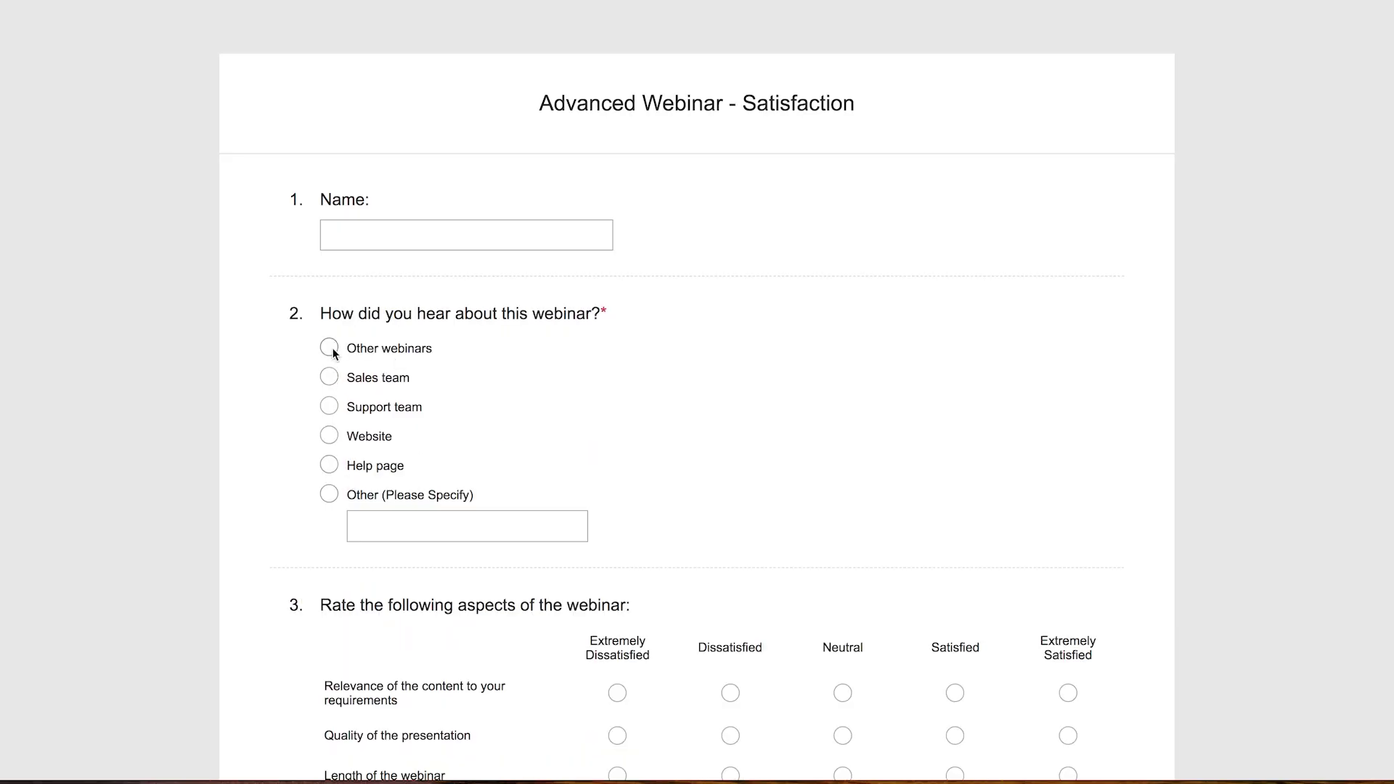
Step: Answer Other webinars and satisfaction 10, submit the test response, and close the tab
{"action": "left_click", "coordinate": [332, 351]}
{"action": "scroll", "coordinate": [778, 590], "scroll_direction": "down", "scroll_amount": 5}
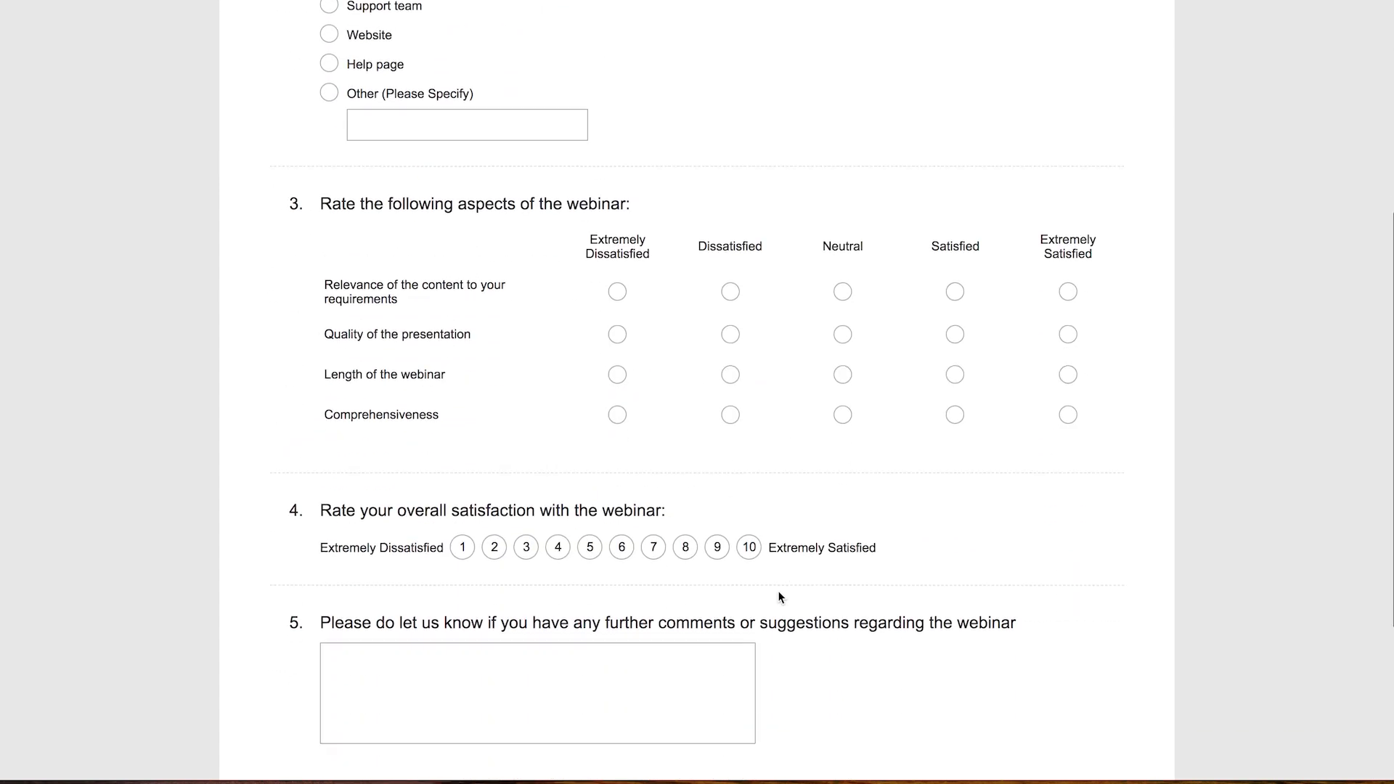
{"action": "scroll", "coordinate": [777, 590], "scroll_direction": "down", "scroll_amount": 1}
{"action": "left_click", "coordinate": [749, 478]}
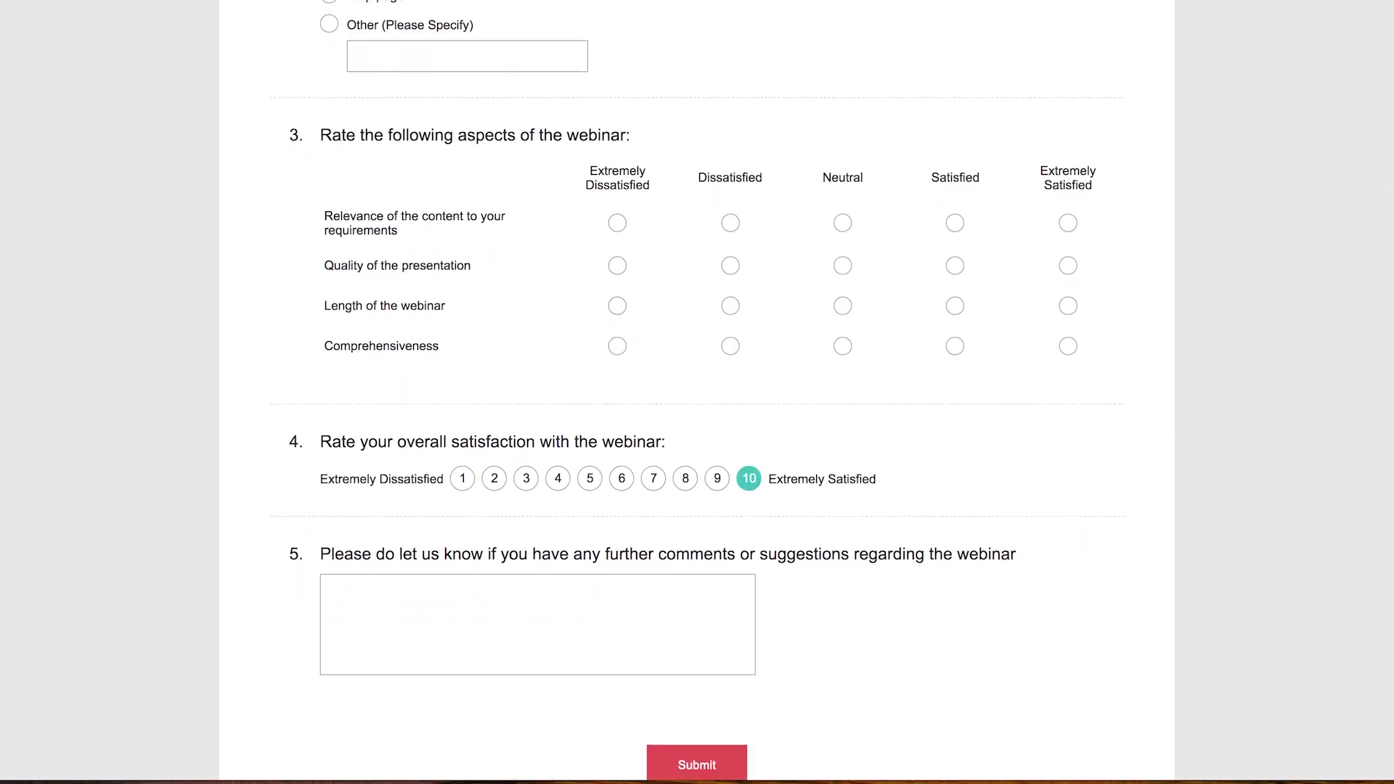
{"action": "left_click", "coordinate": [714, 768]}
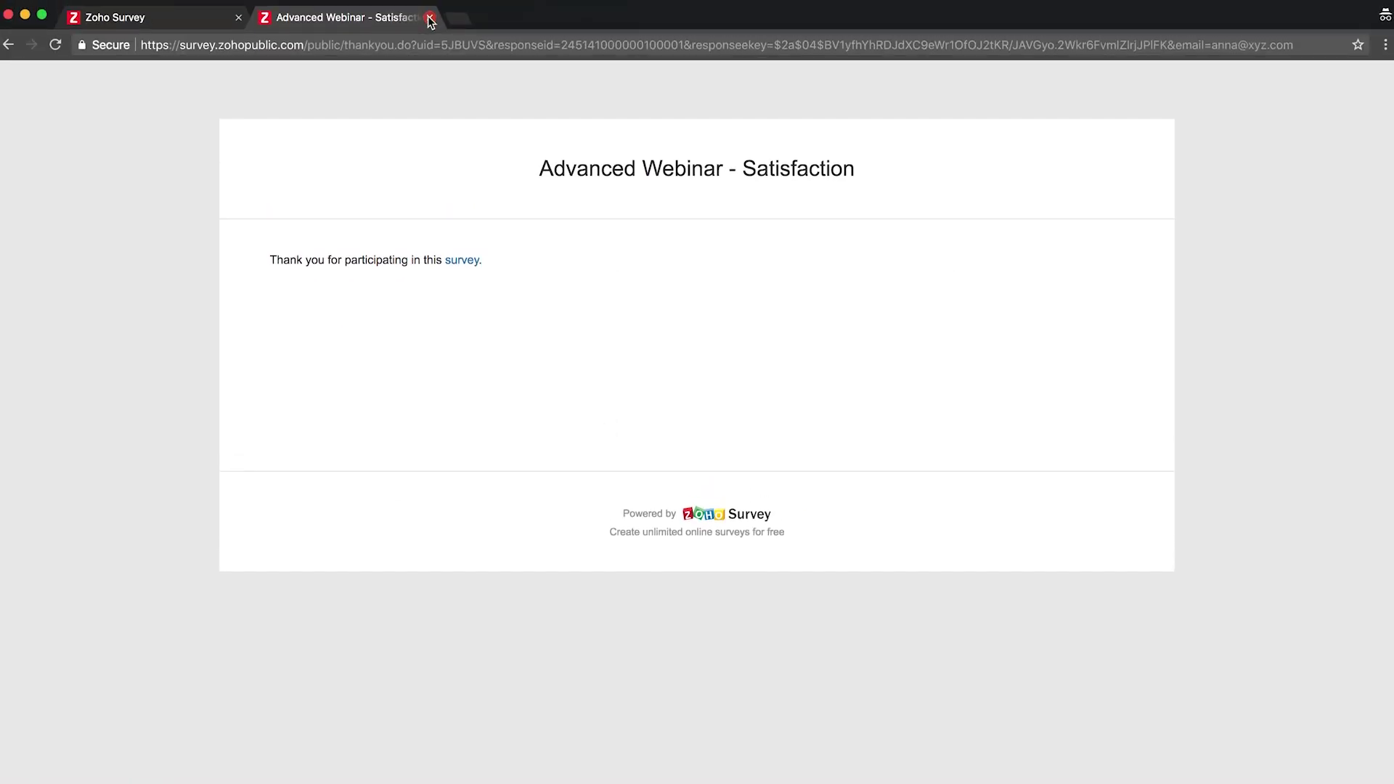
{"action": "left_click", "coordinate": [430, 21]}
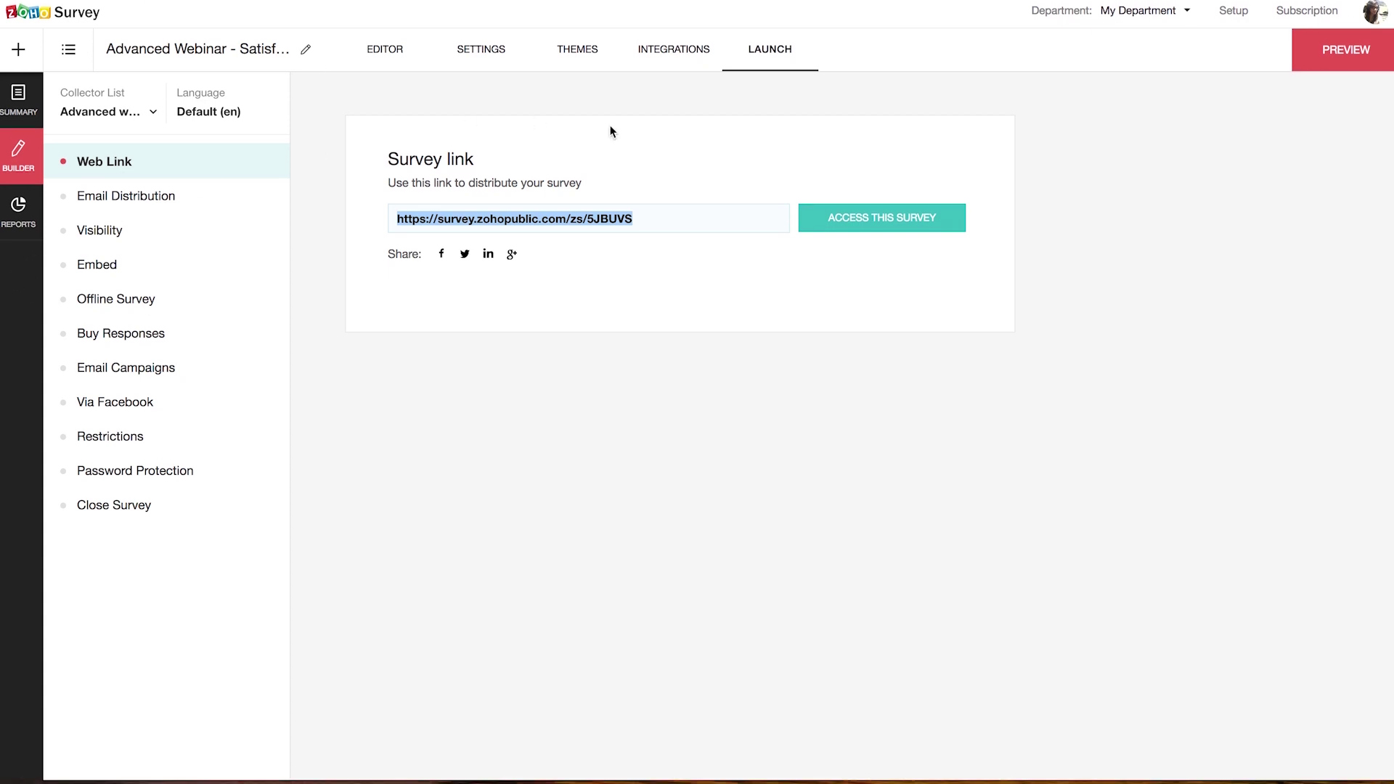
Step: Check the Reports summary showing 1 response with Email Address captured, then go back to Builder
{"action": "left_click", "coordinate": [643, 142]}
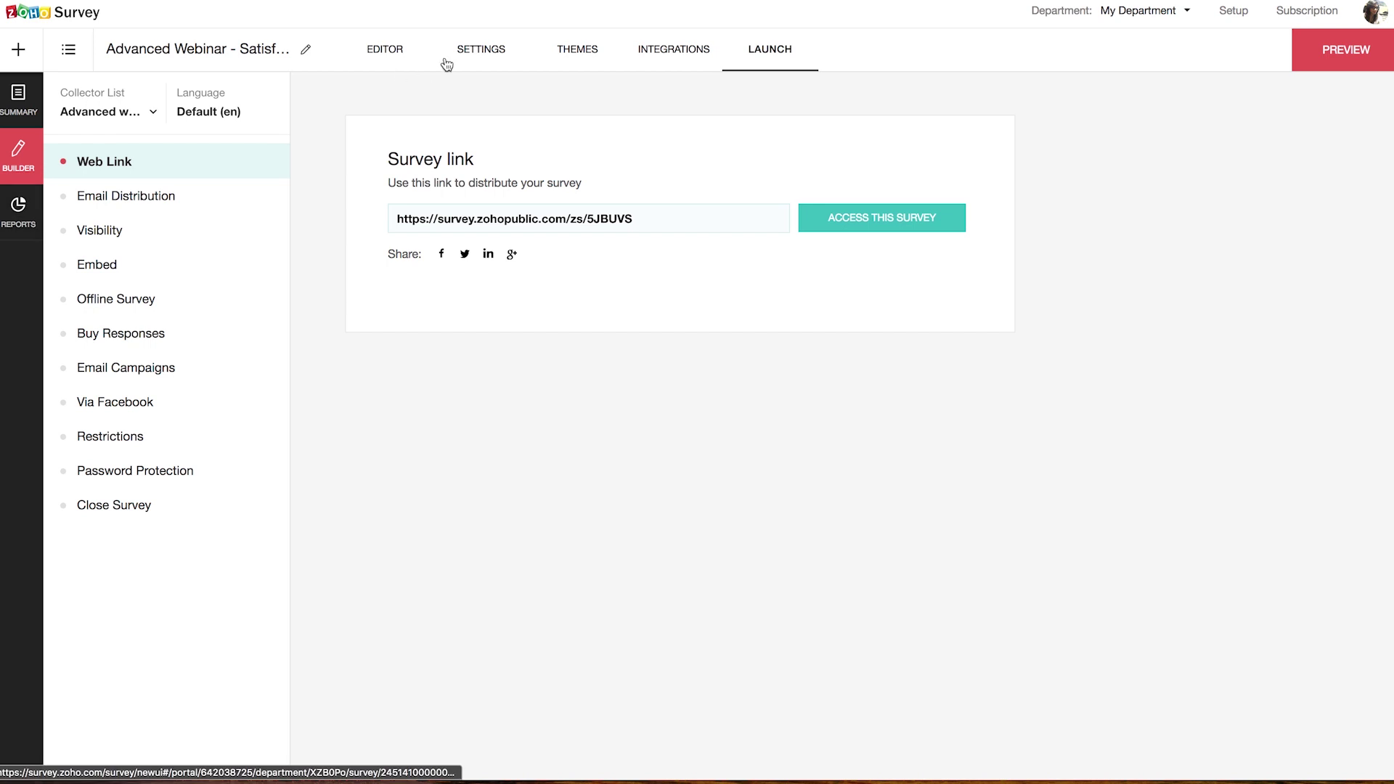
{"action": "left_click", "coordinate": [397, 61]}
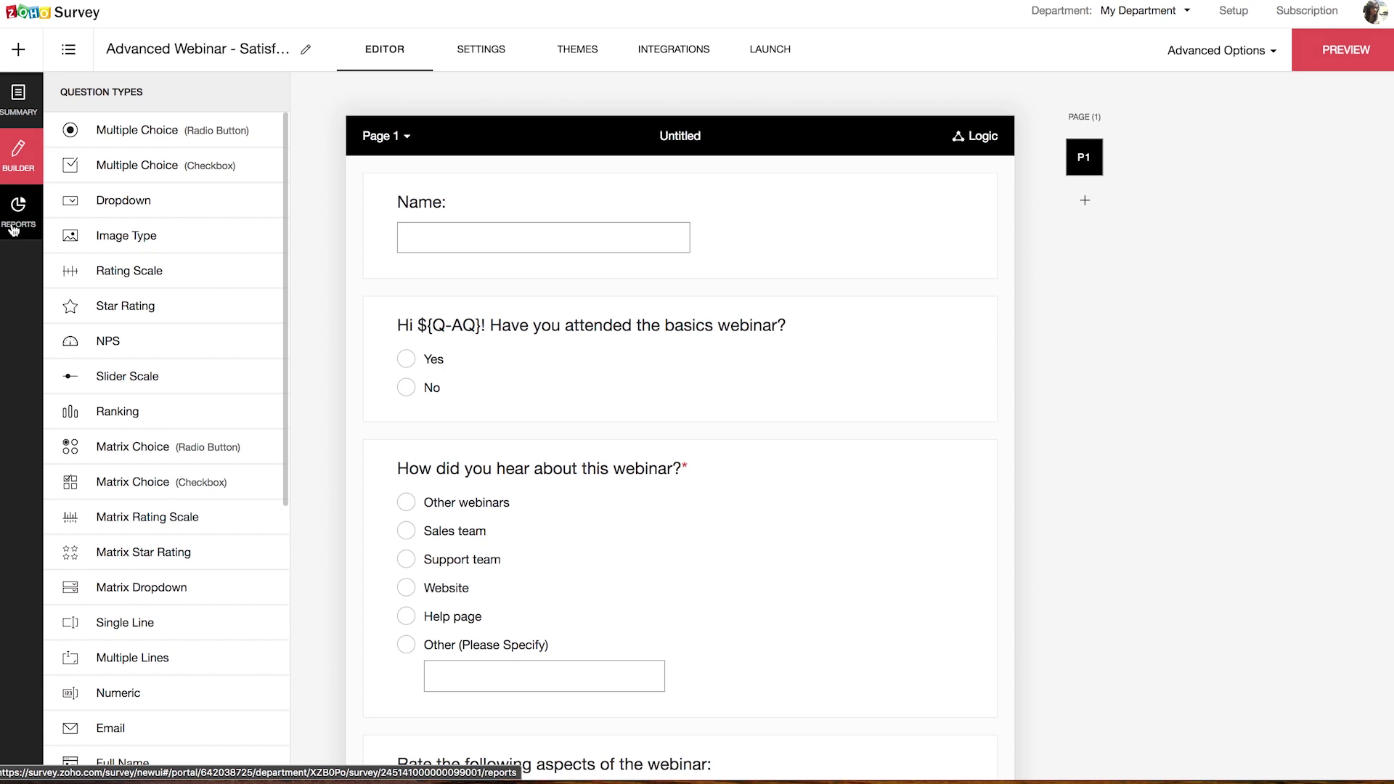
{"action": "left_click", "coordinate": [16, 218]}
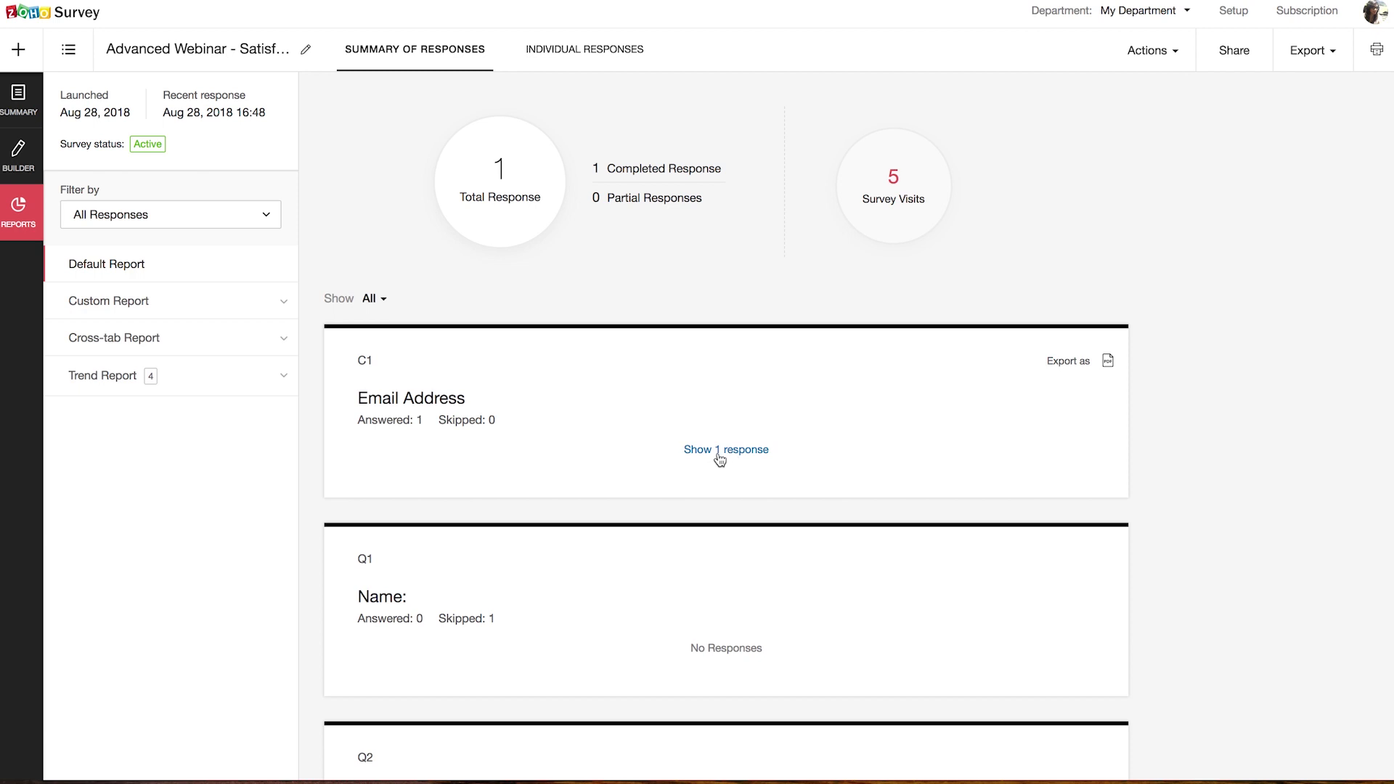
{"action": "mouse_move", "coordinate": [680, 474]}
{"action": "left_click", "coordinate": [14, 154]}
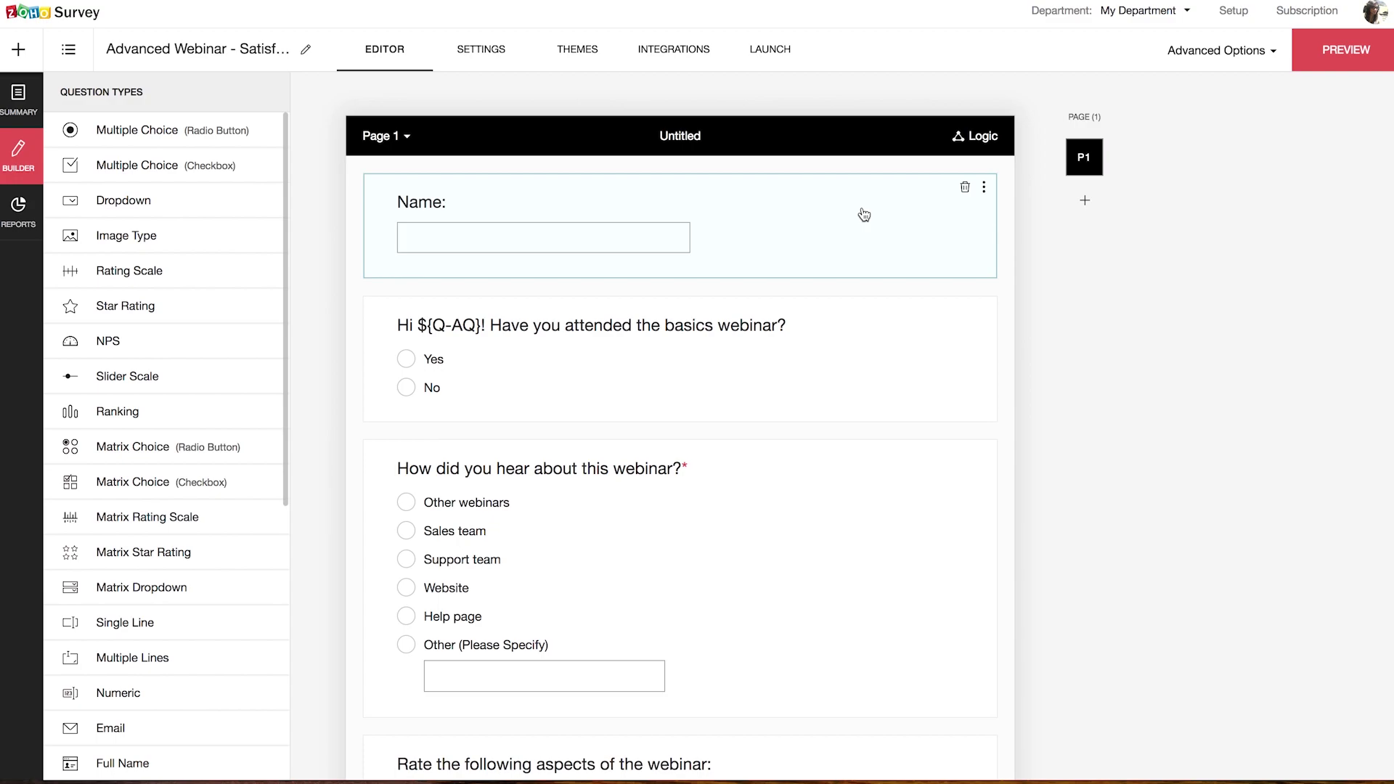
Step: Turn on Prepopulate answer for the Name question from URL parameter 'name' and save
{"action": "left_click", "coordinate": [864, 215]}
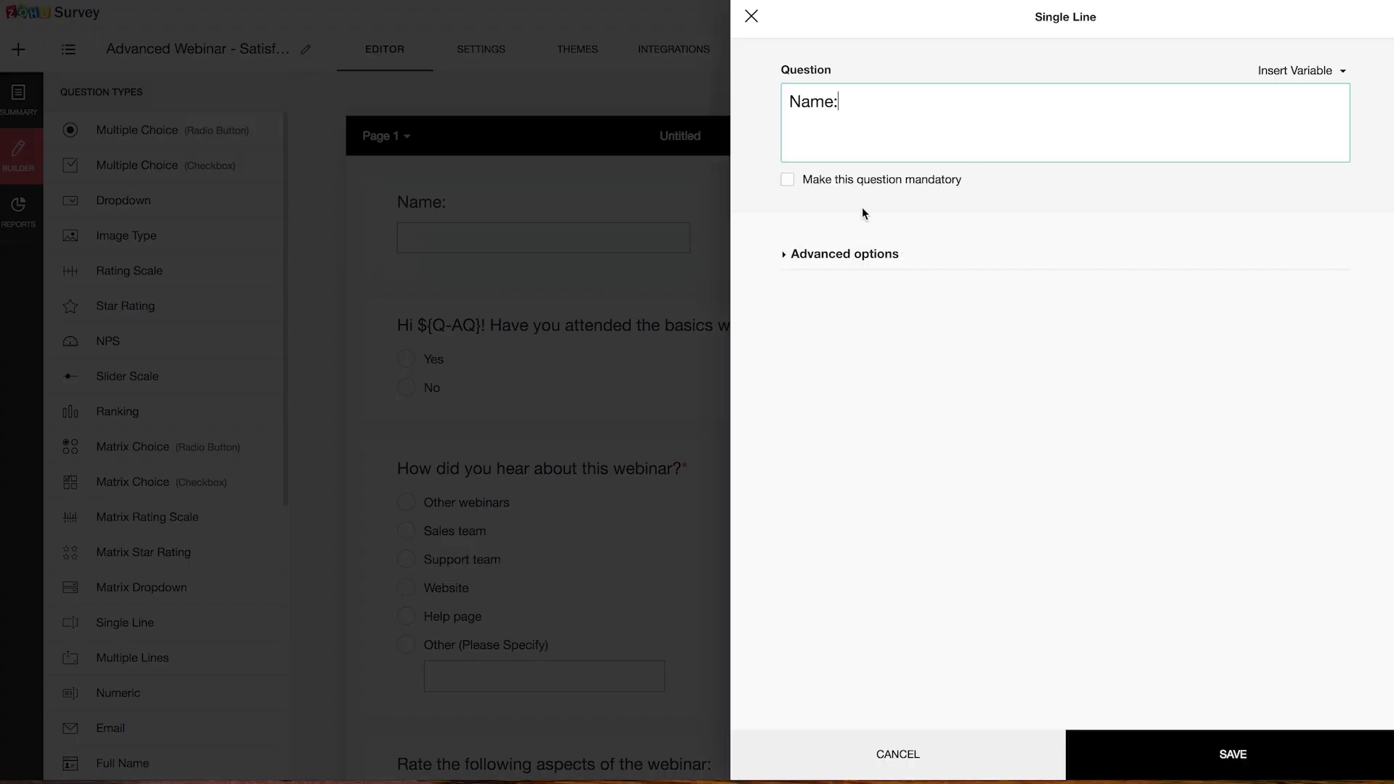
{"action": "left_click", "coordinate": [847, 255]}
{"action": "left_click", "coordinate": [788, 374]}
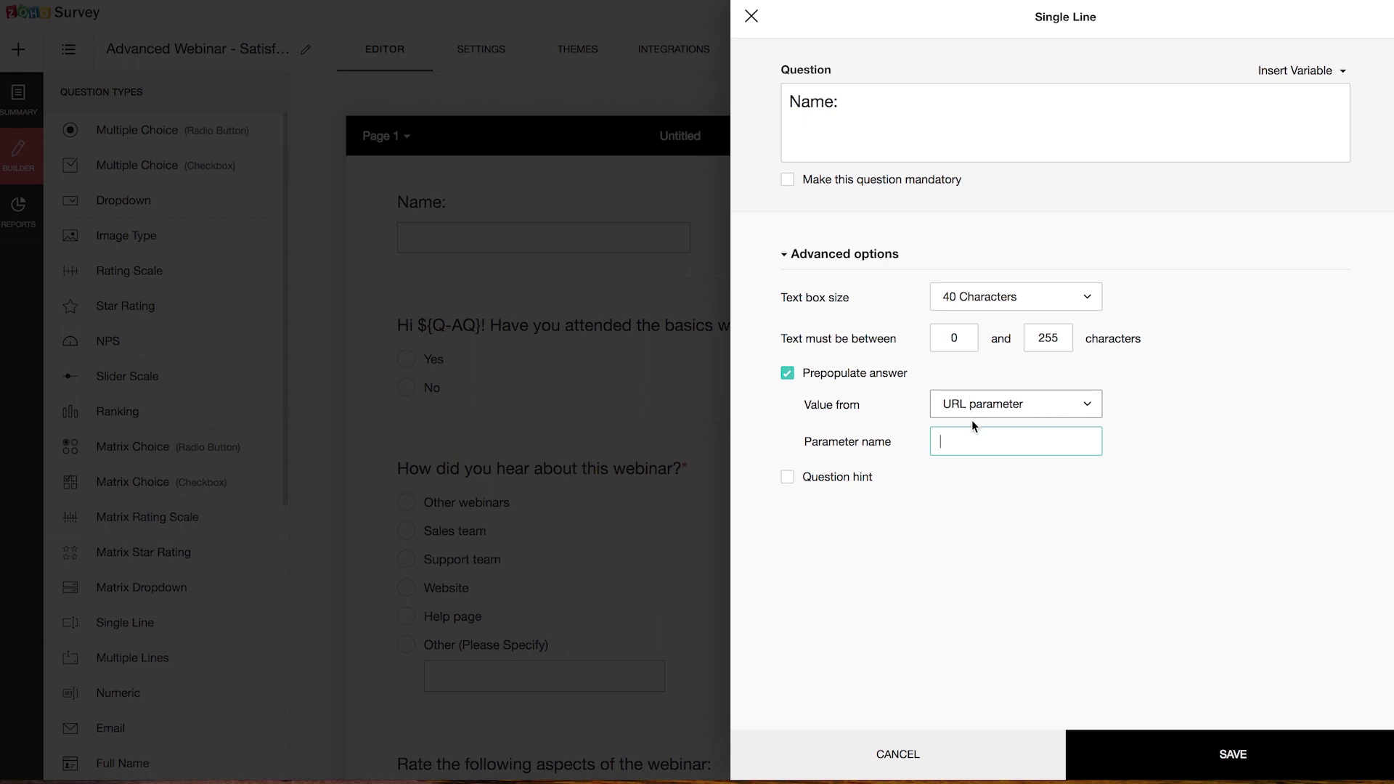
{"action": "left_click", "coordinate": [1064, 412]}
{"action": "left_click", "coordinate": [1138, 414]}
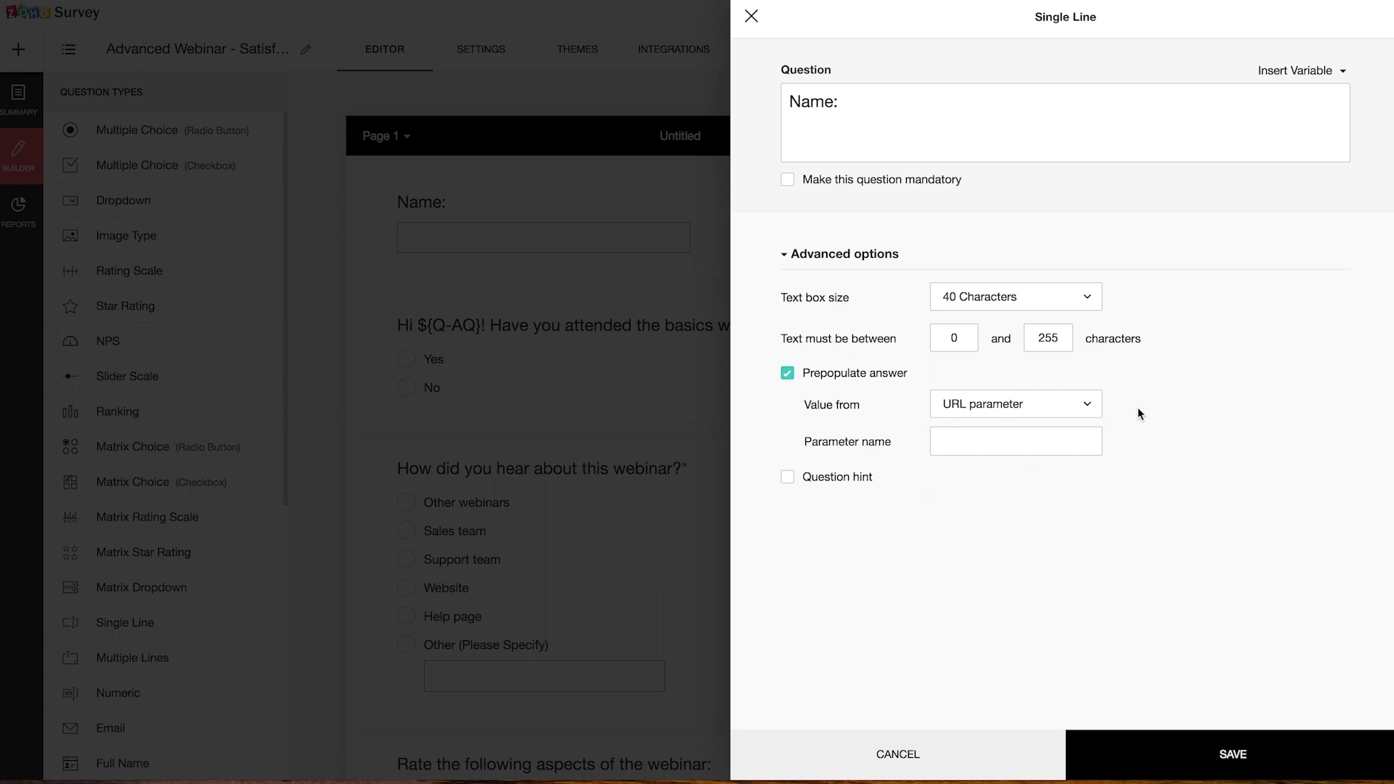
{"action": "left_click", "coordinate": [1045, 439]}
{"action": "type", "text": "name"}
{"action": "left_click", "coordinate": [1183, 747]}
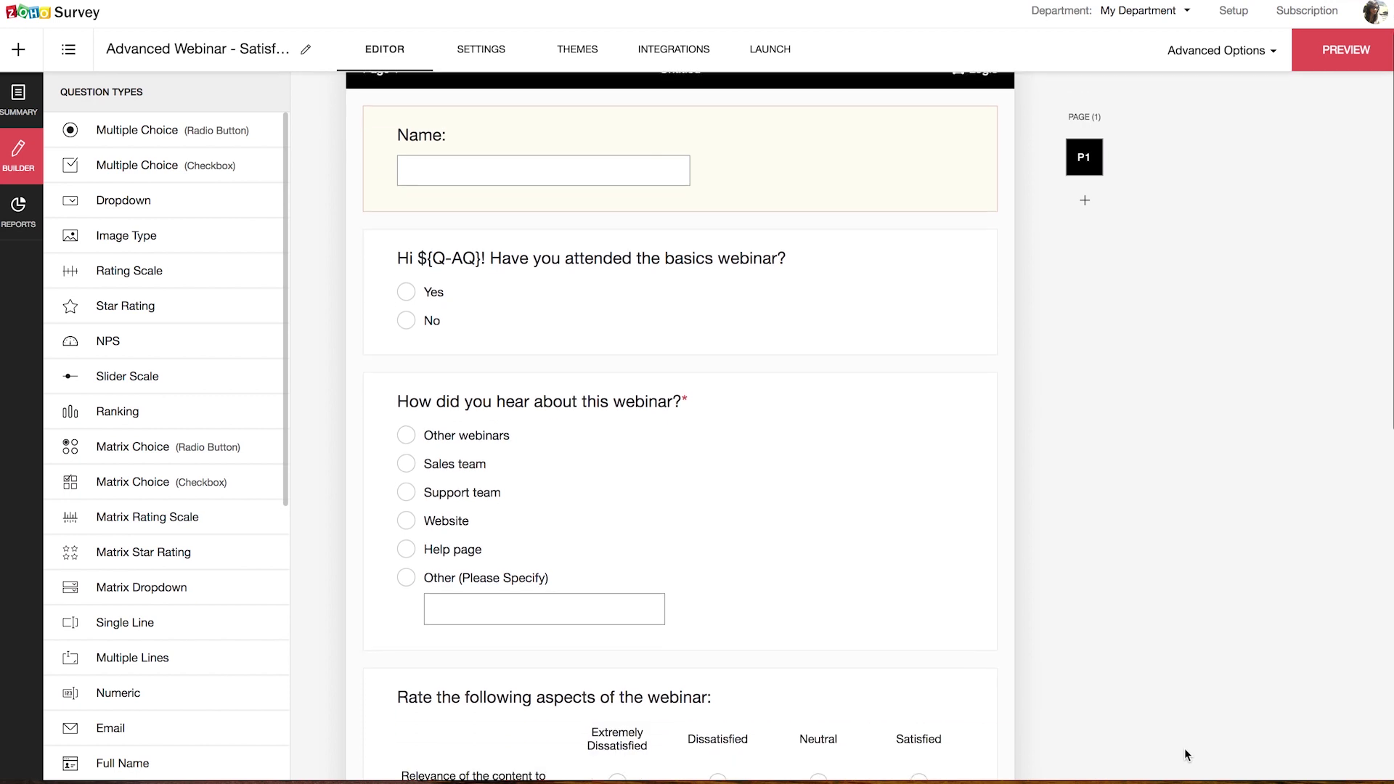
Step: Load the copied web link with a sample ?name= value, verify the prefilled Name and greeting, then close it
{"action": "left_click", "coordinate": [781, 58]}
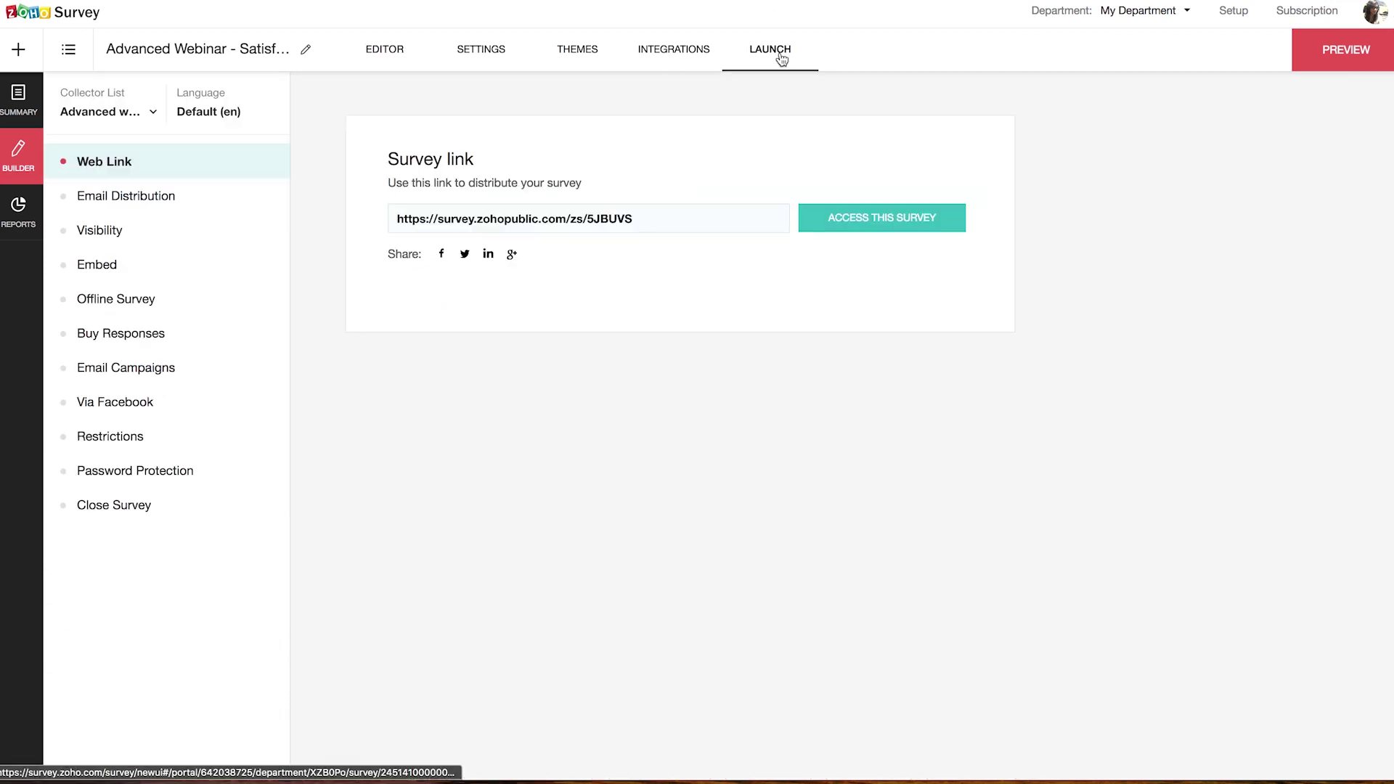
{"action": "left_click", "coordinate": [646, 225]}
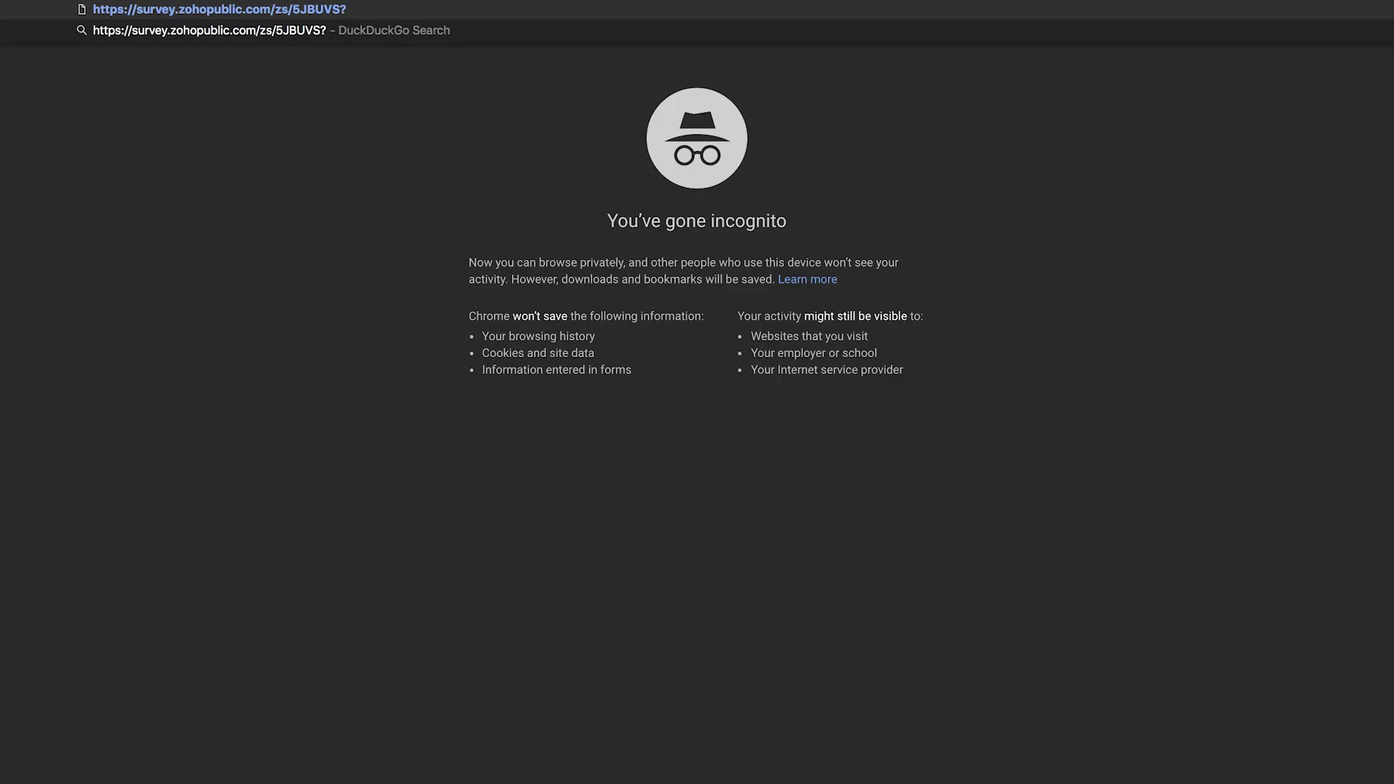
{"action": "type", "text": "?name=Anna"}
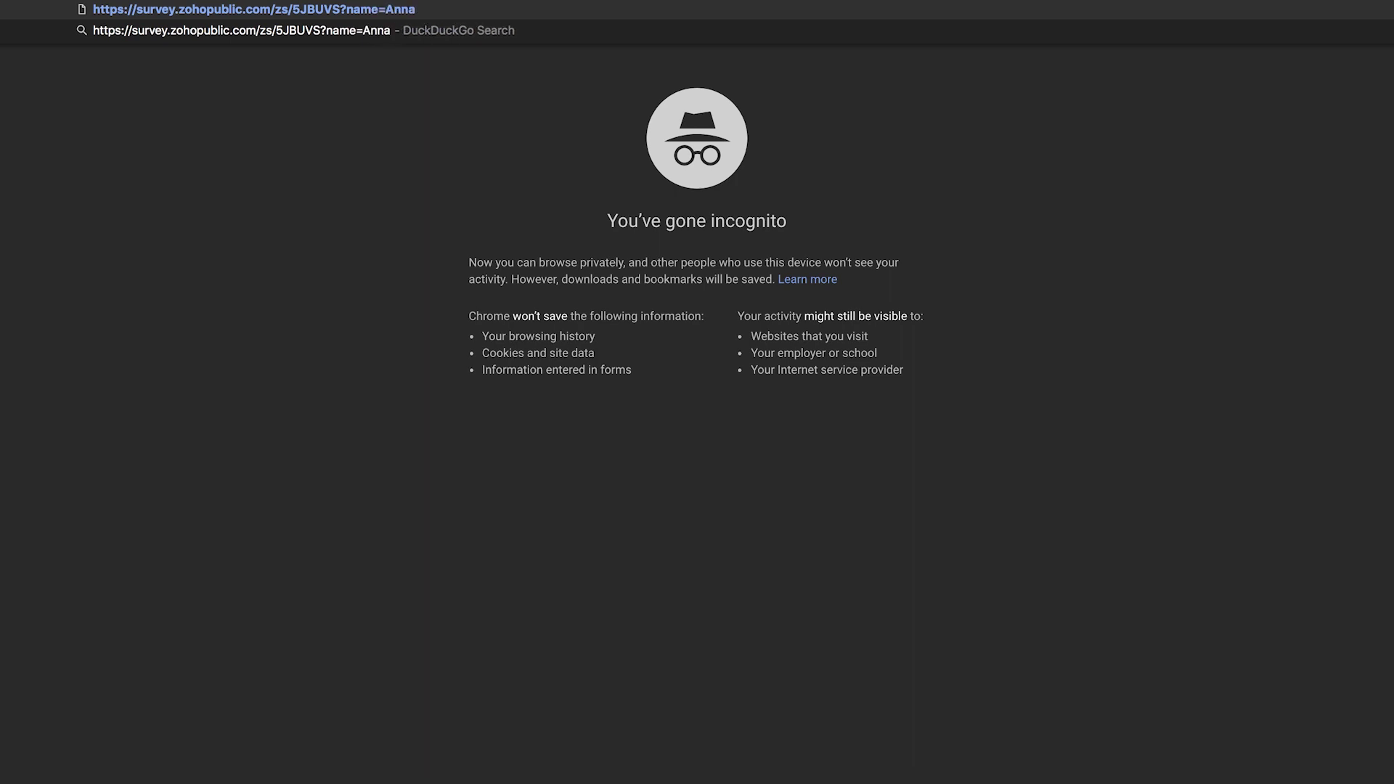
{"action": "key", "text": "Return"}
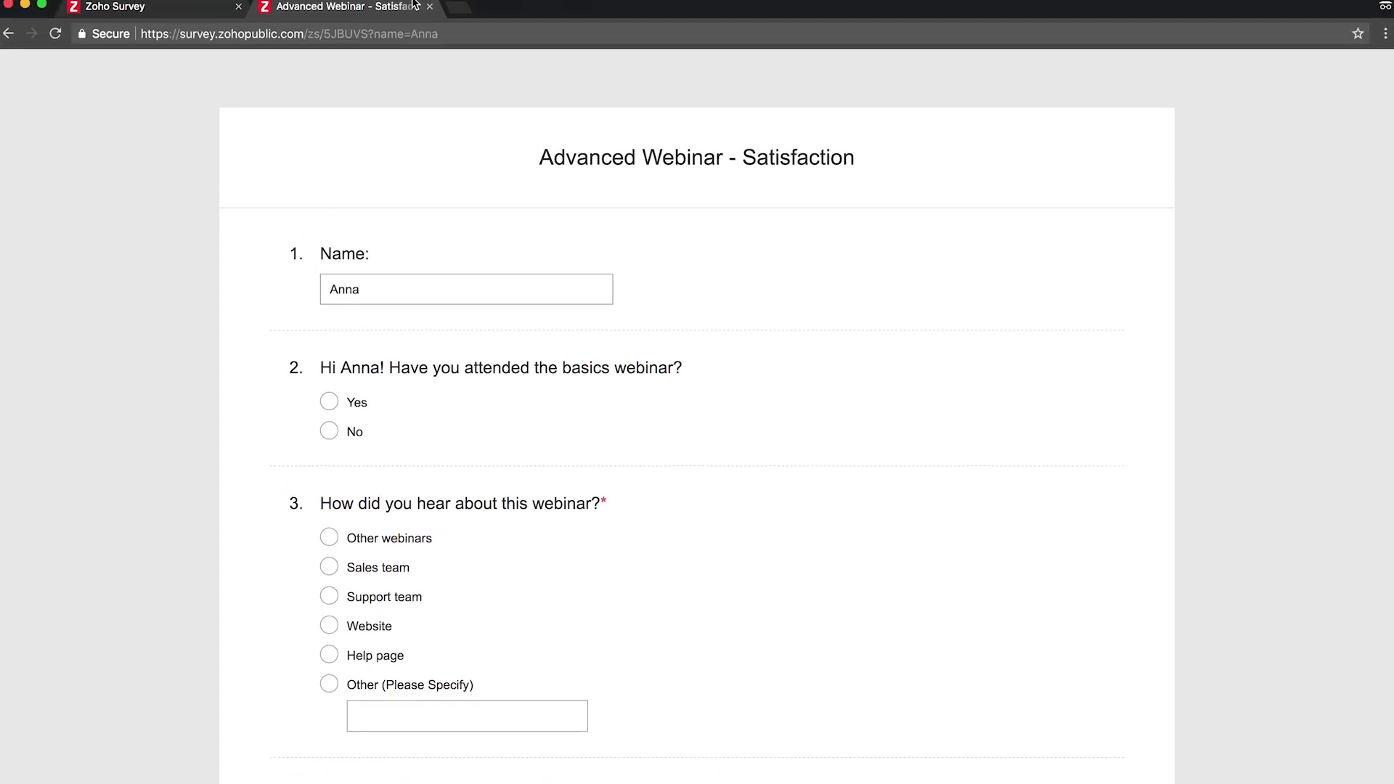
{"action": "left_click", "coordinate": [428, 19]}
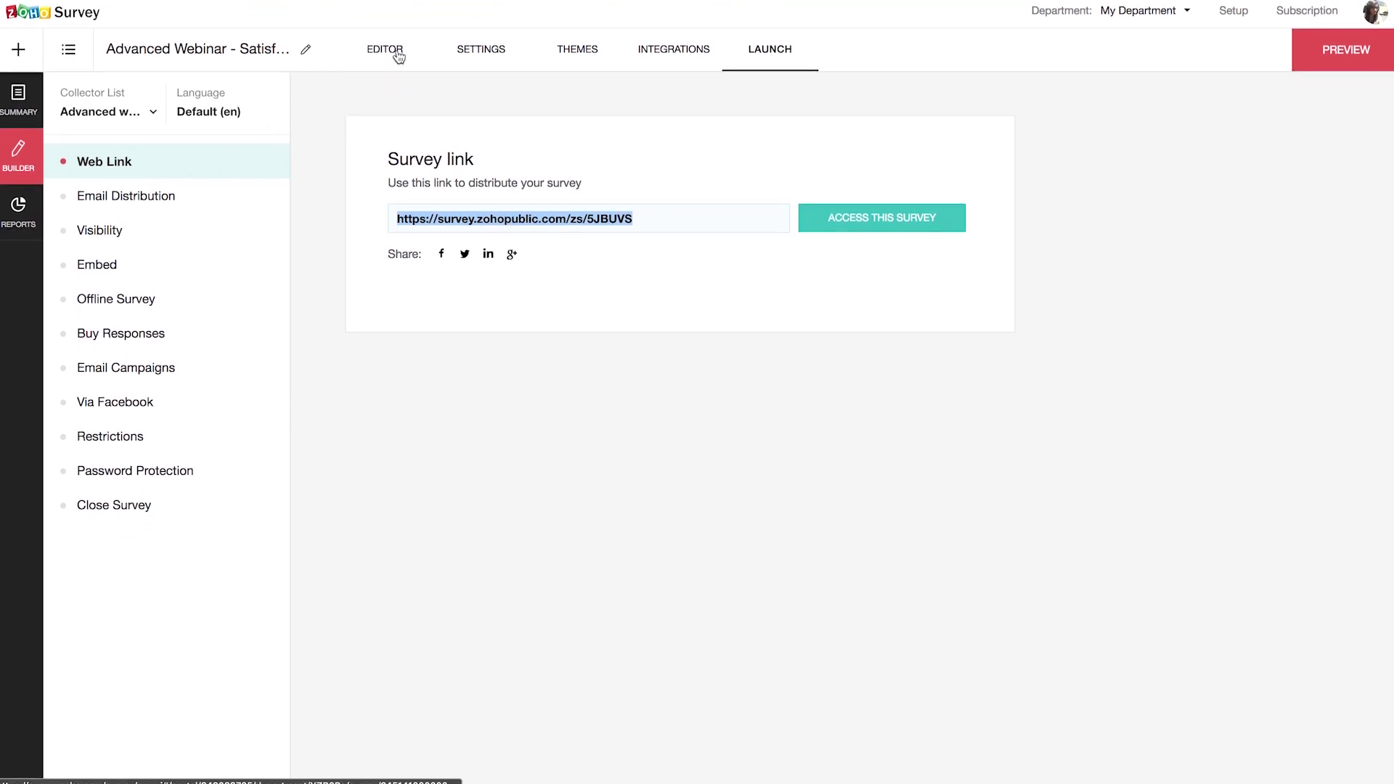
Step: Add a single-line question 'Organization:' below the Name question
{"action": "left_click", "coordinate": [398, 91]}
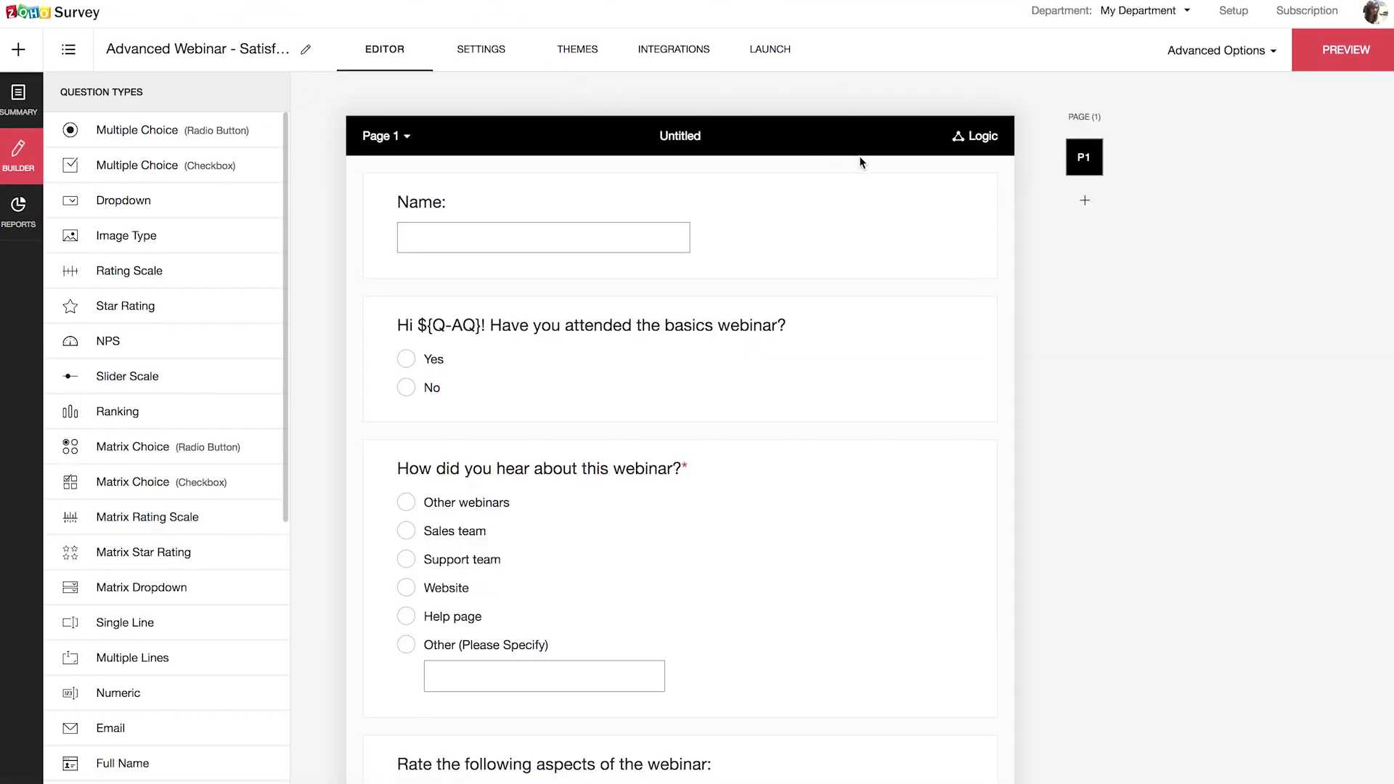
{"action": "left_click", "coordinate": [149, 629]}
{"action": "left_click_drag", "start_coordinate": [186, 581], "coordinate": [465, 317]}
{"action": "type", "text": "Organization:"}
Step: Prepopulate the Organization answer with the initial value 'Zylker Inc.' and save the question
{"action": "left_click", "coordinate": [837, 258]}
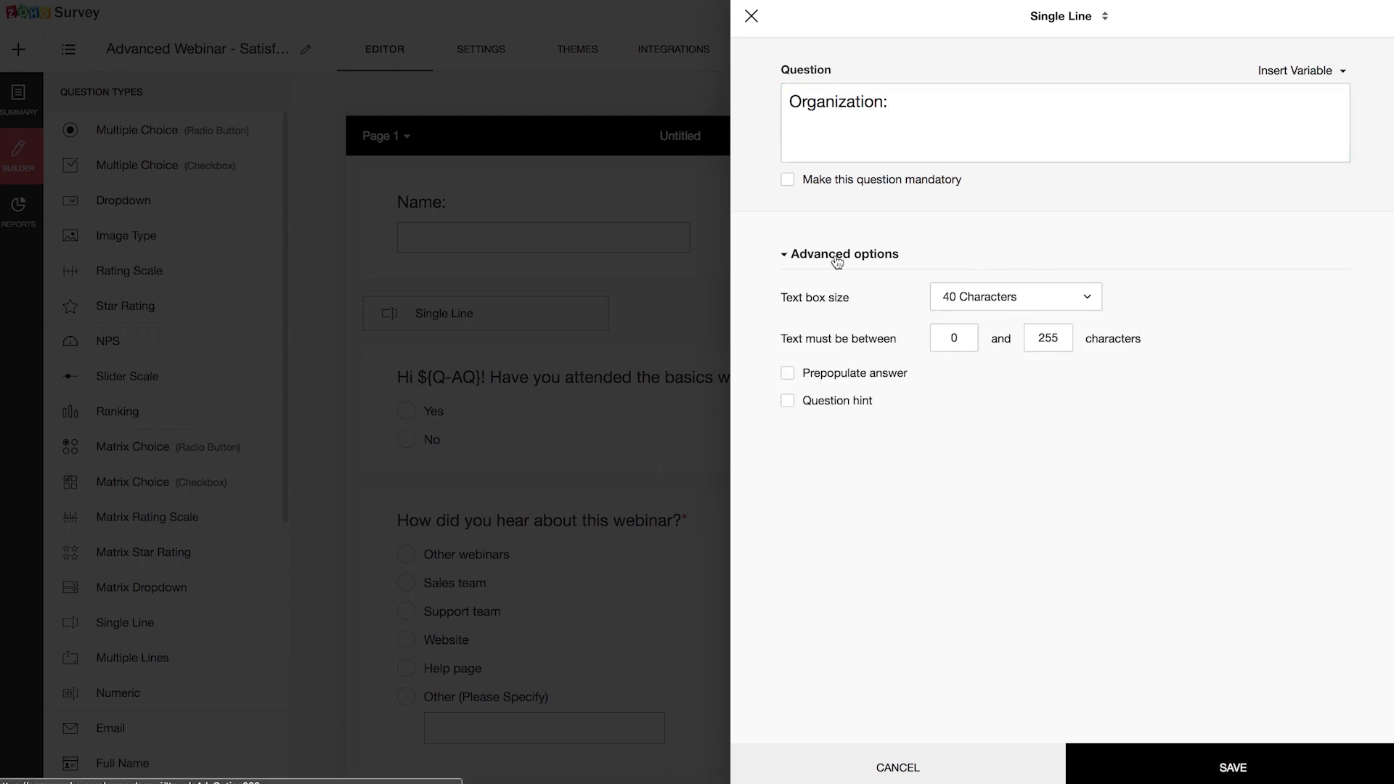
{"action": "left_click", "coordinate": [787, 372]}
{"action": "left_click", "coordinate": [1043, 413]}
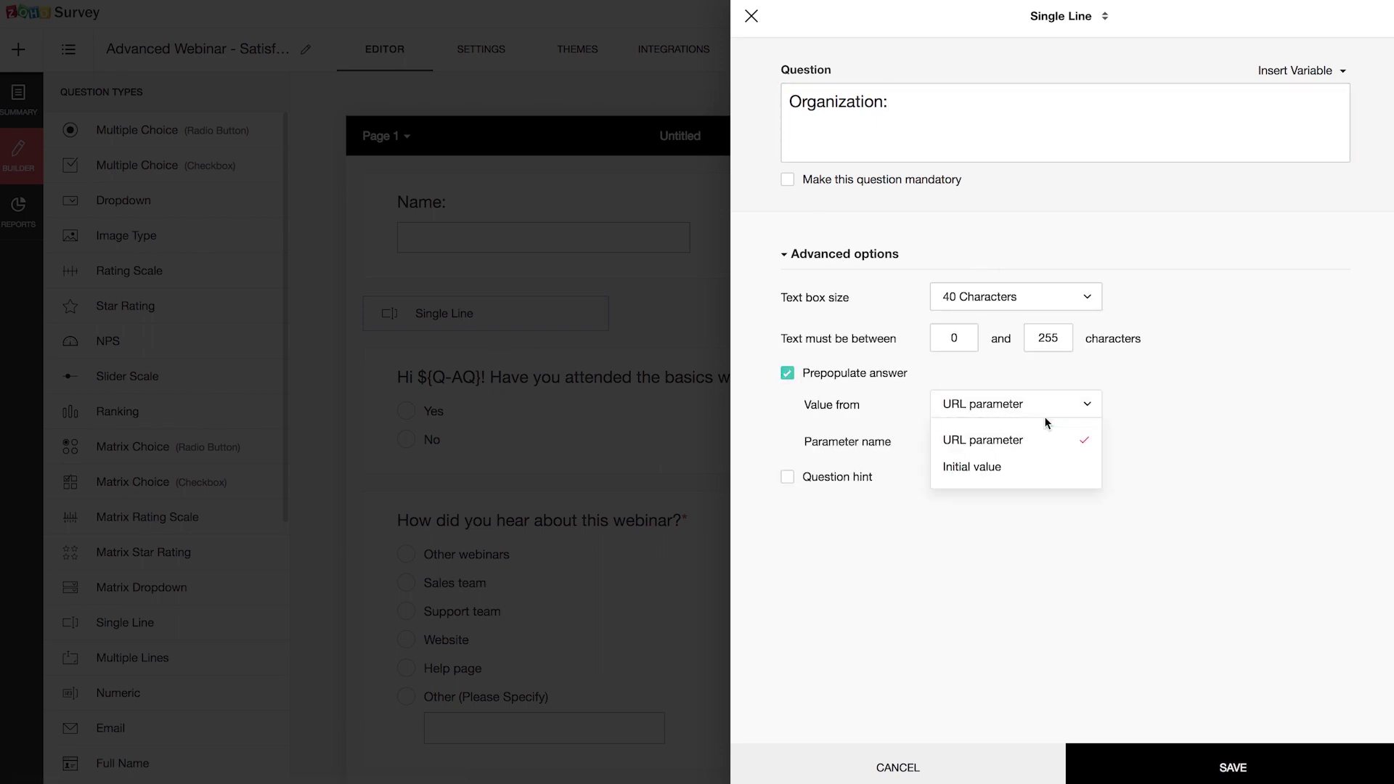
{"action": "left_click", "coordinate": [1030, 473]}
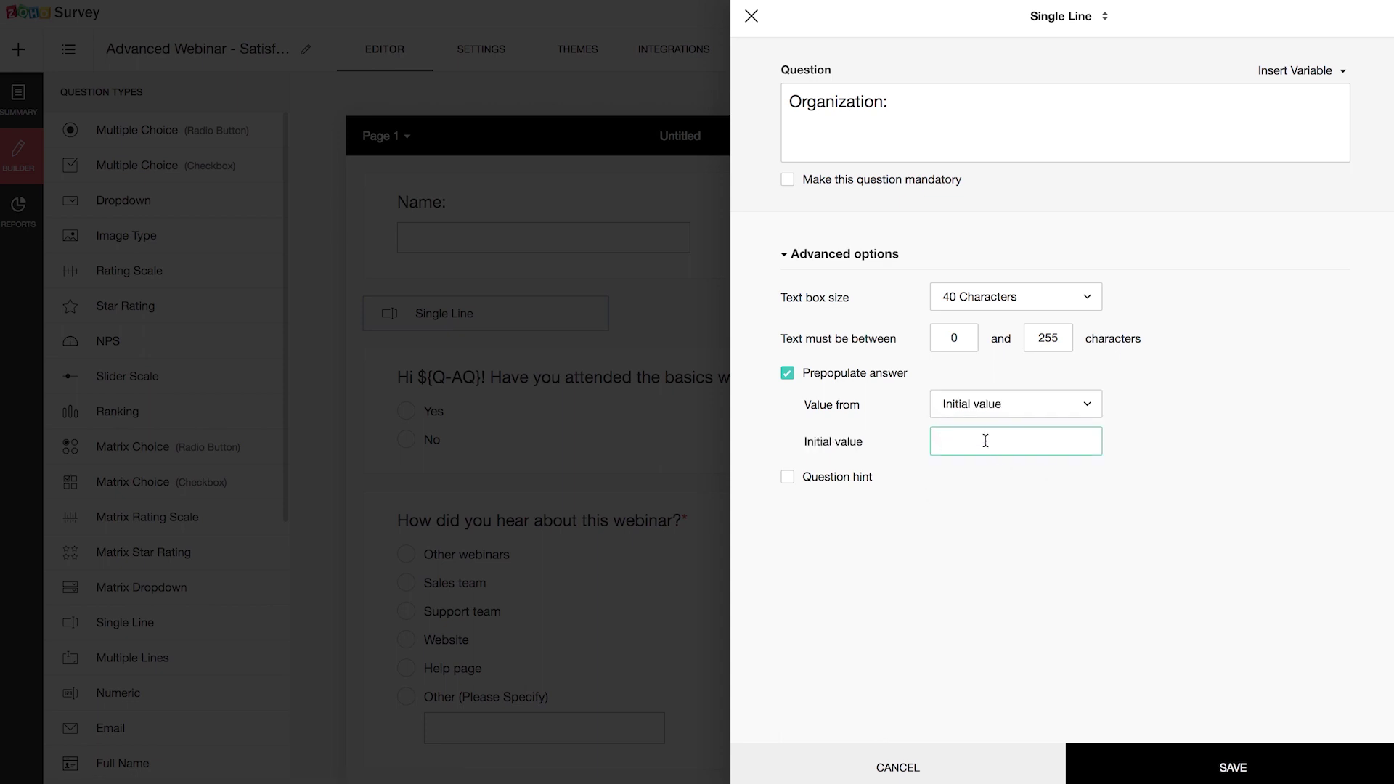
{"action": "type", "text": "Zylker Inc."}
{"action": "left_click", "coordinate": [1192, 770]}
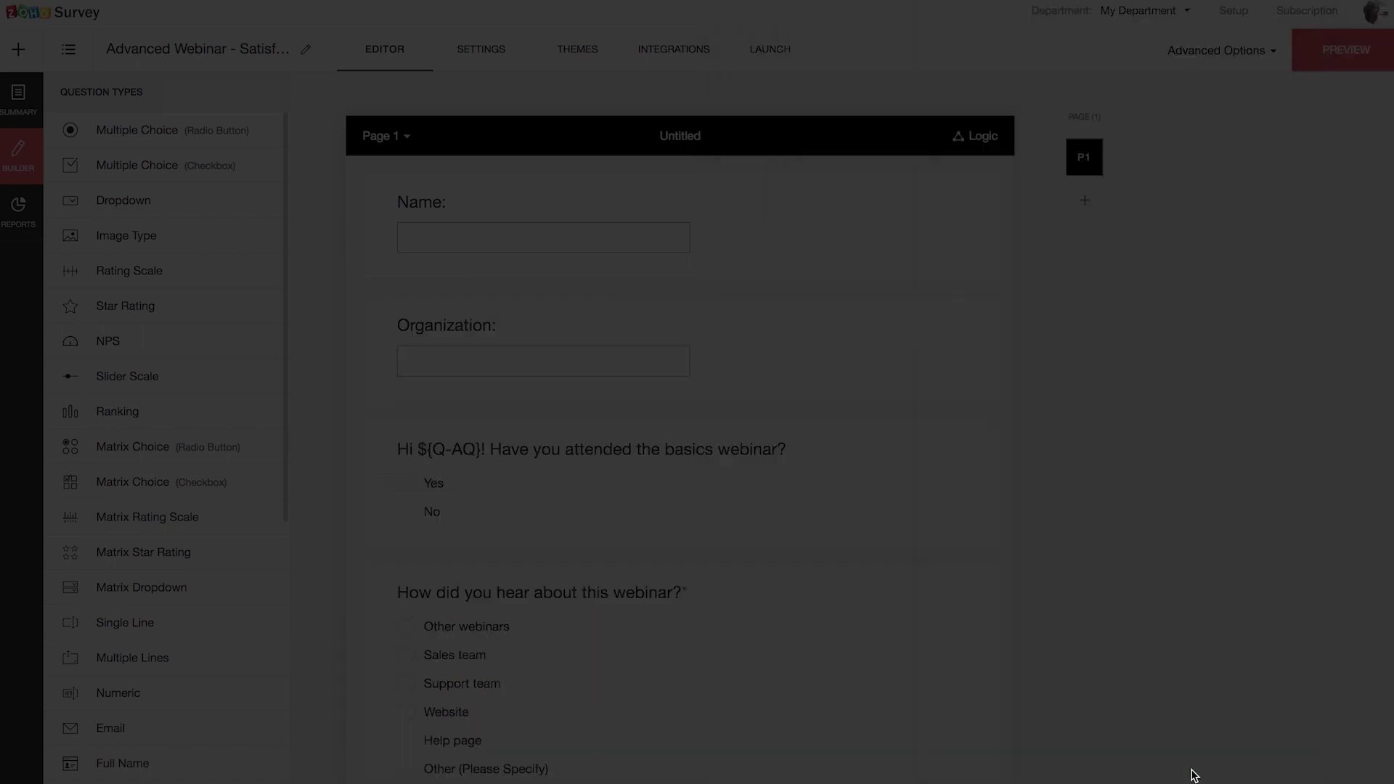
{"action": "left_click", "coordinate": [769, 49]}
{"action": "left_click", "coordinate": [643, 218]}
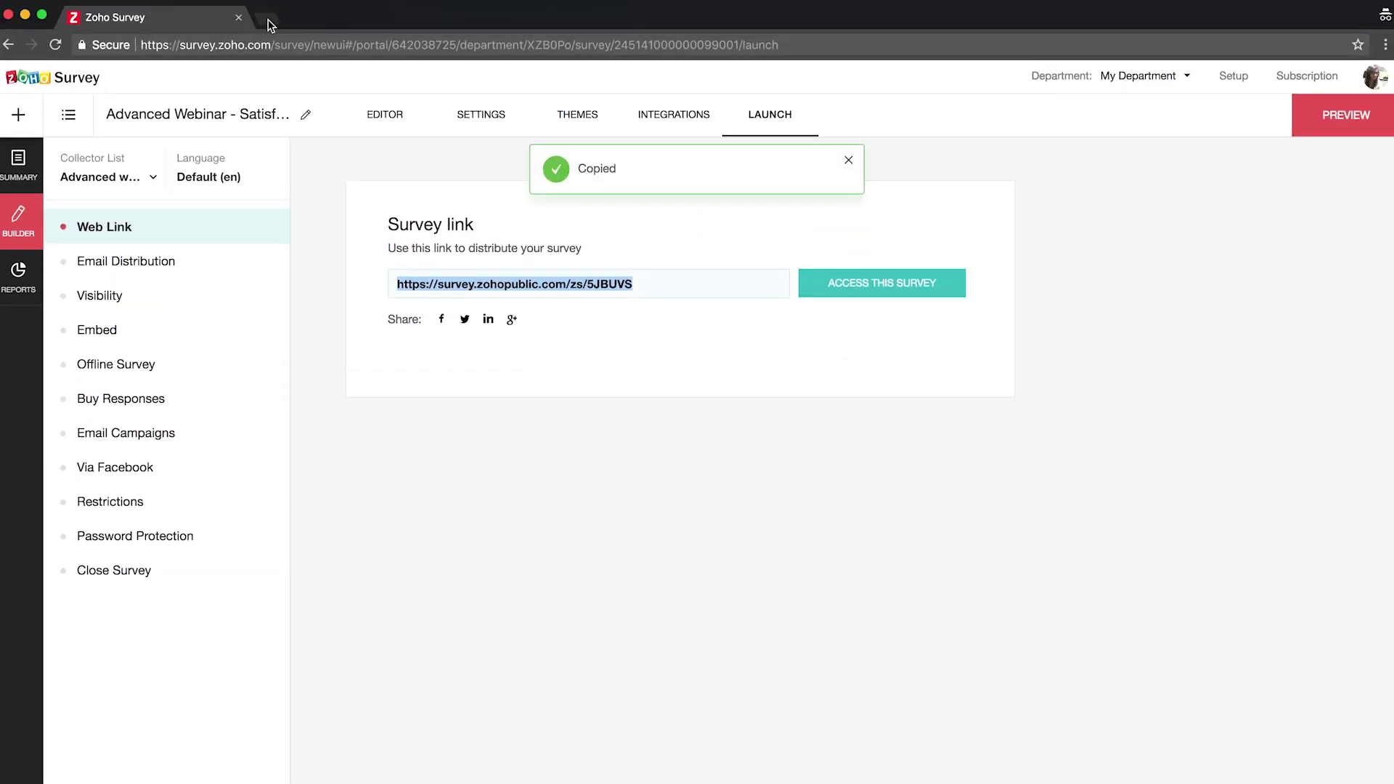
{"action": "left_click", "coordinate": [268, 22]}
{"action": "key", "text": "super+v"}
{"action": "key", "text": "Return"}
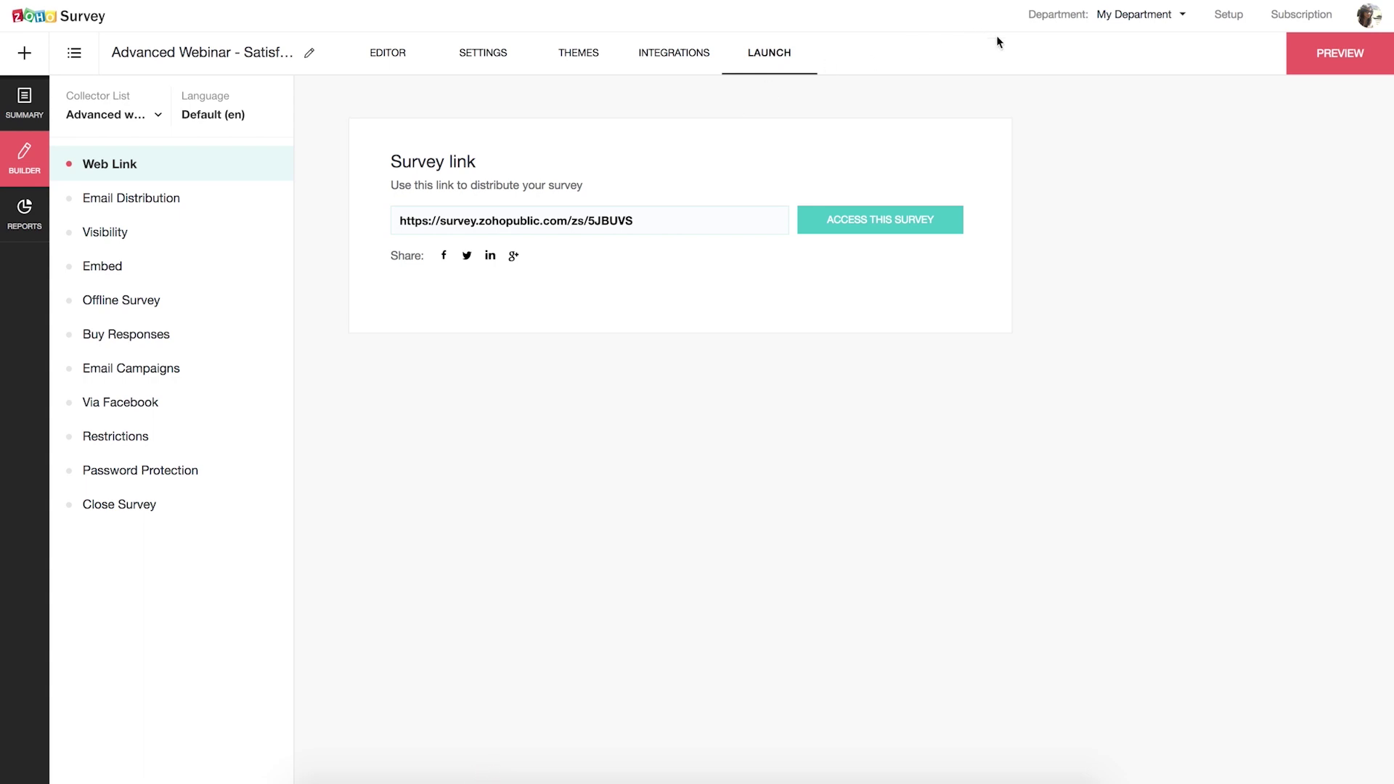
Step: Score the how-heard answers: Other webinars 3, Sales team 1, Support team 1, Website 2, Help page 1
{"action": "left_click", "coordinate": [392, 55]}
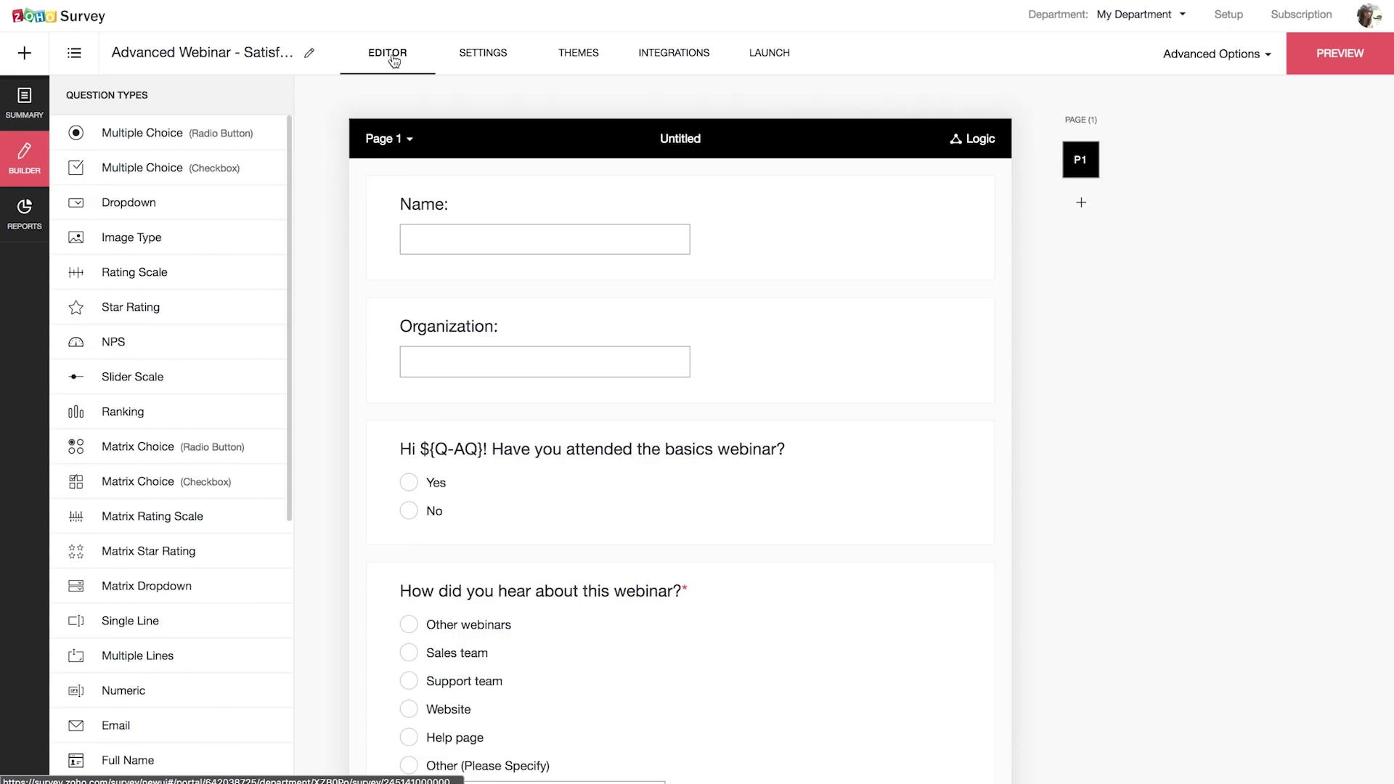
{"action": "left_click", "coordinate": [1183, 54]}
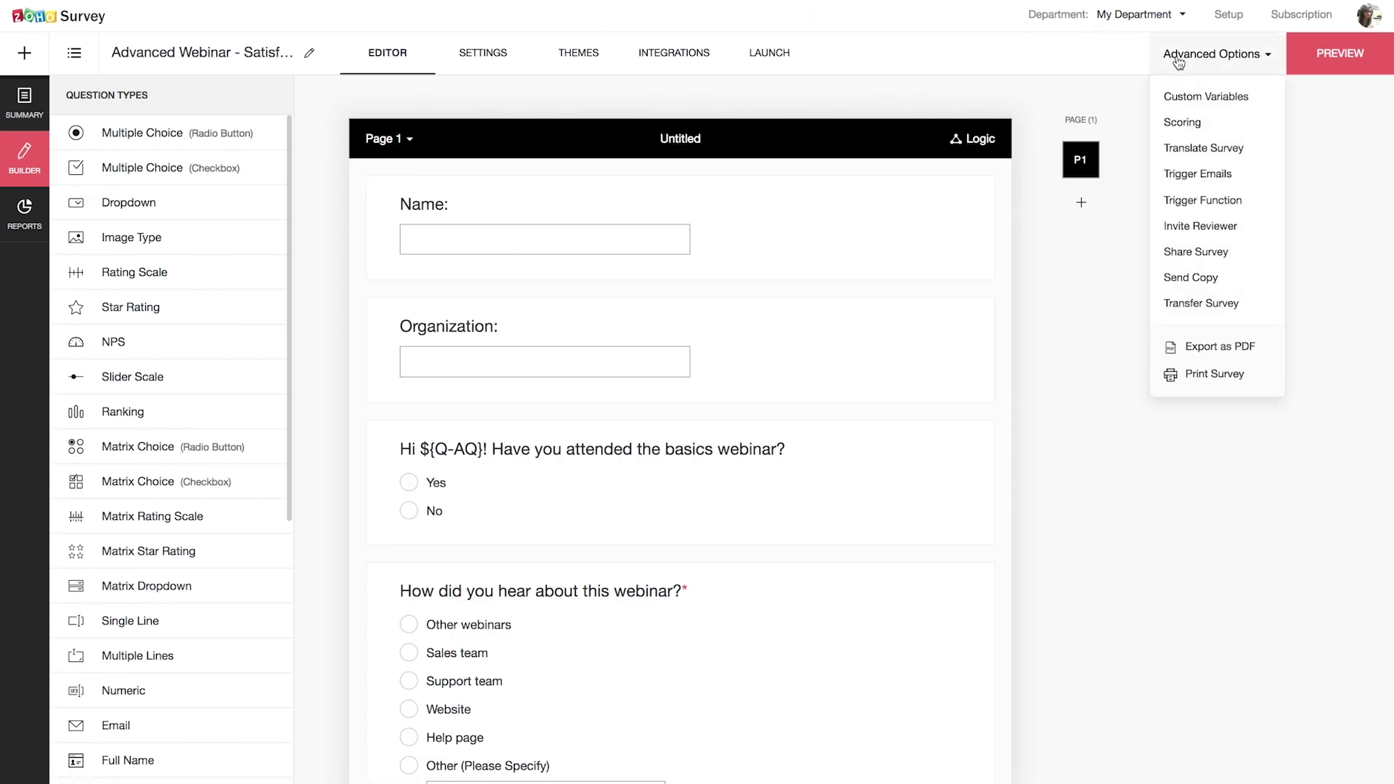
{"action": "left_click", "coordinate": [1184, 122]}
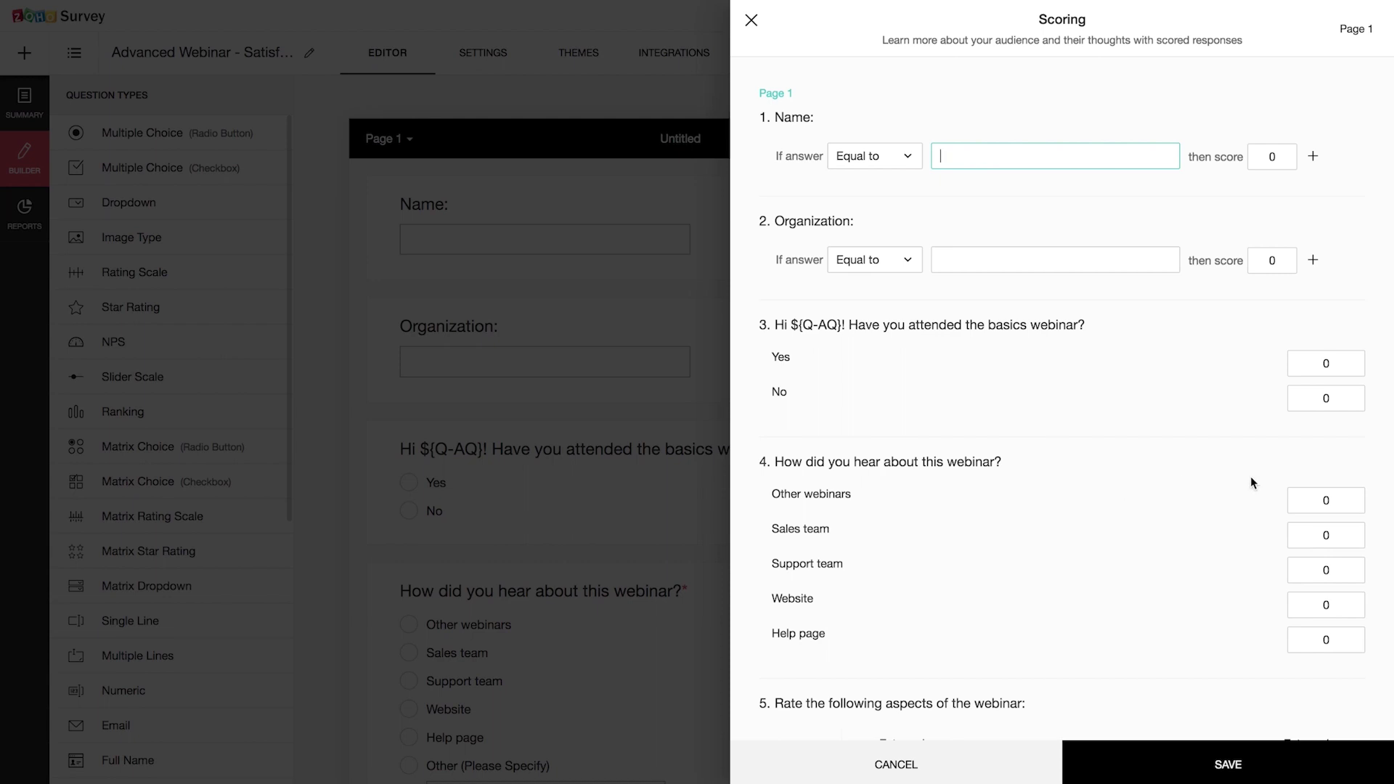
{"action": "left_click", "coordinate": [1346, 504]}
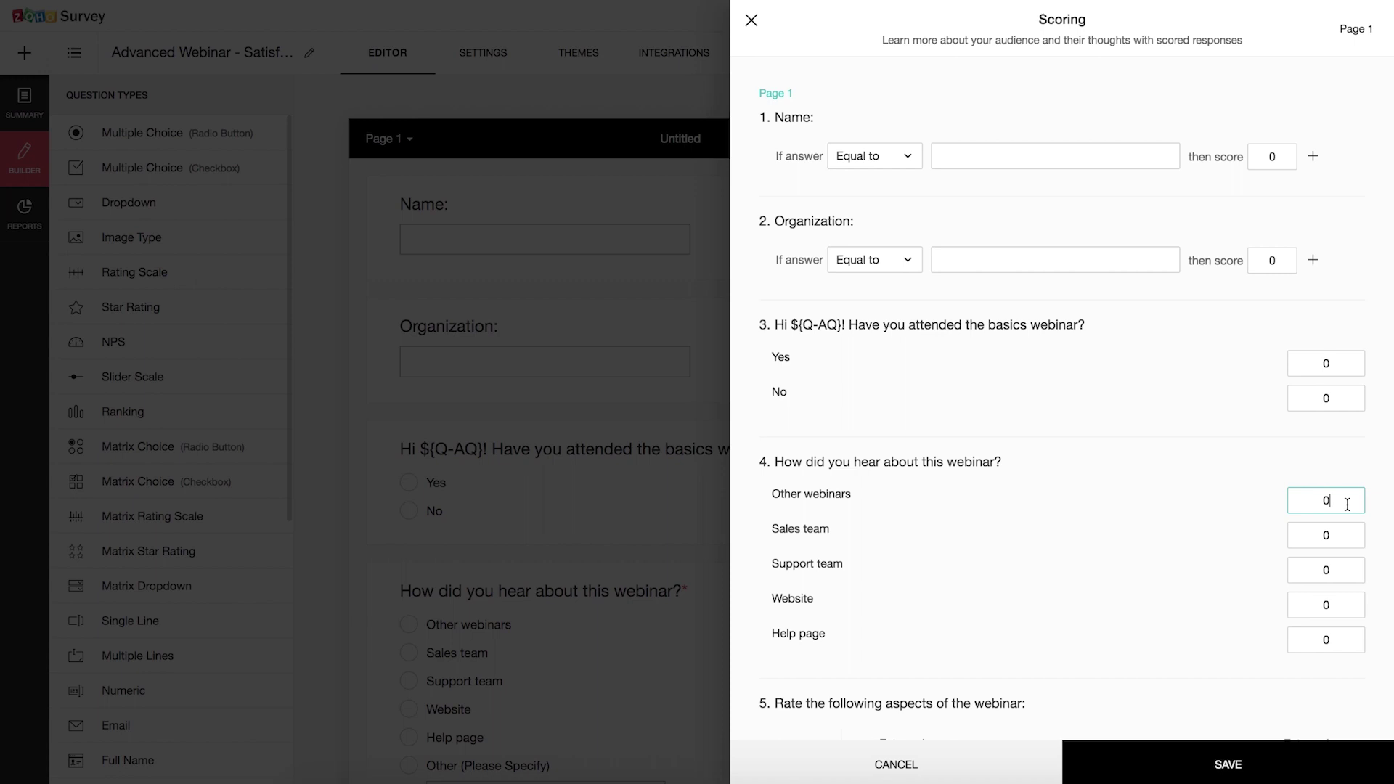
{"action": "key", "text": "BackSpace"}
{"action": "type", "text": "3"}
{"action": "left_click", "coordinate": [1346, 530]}
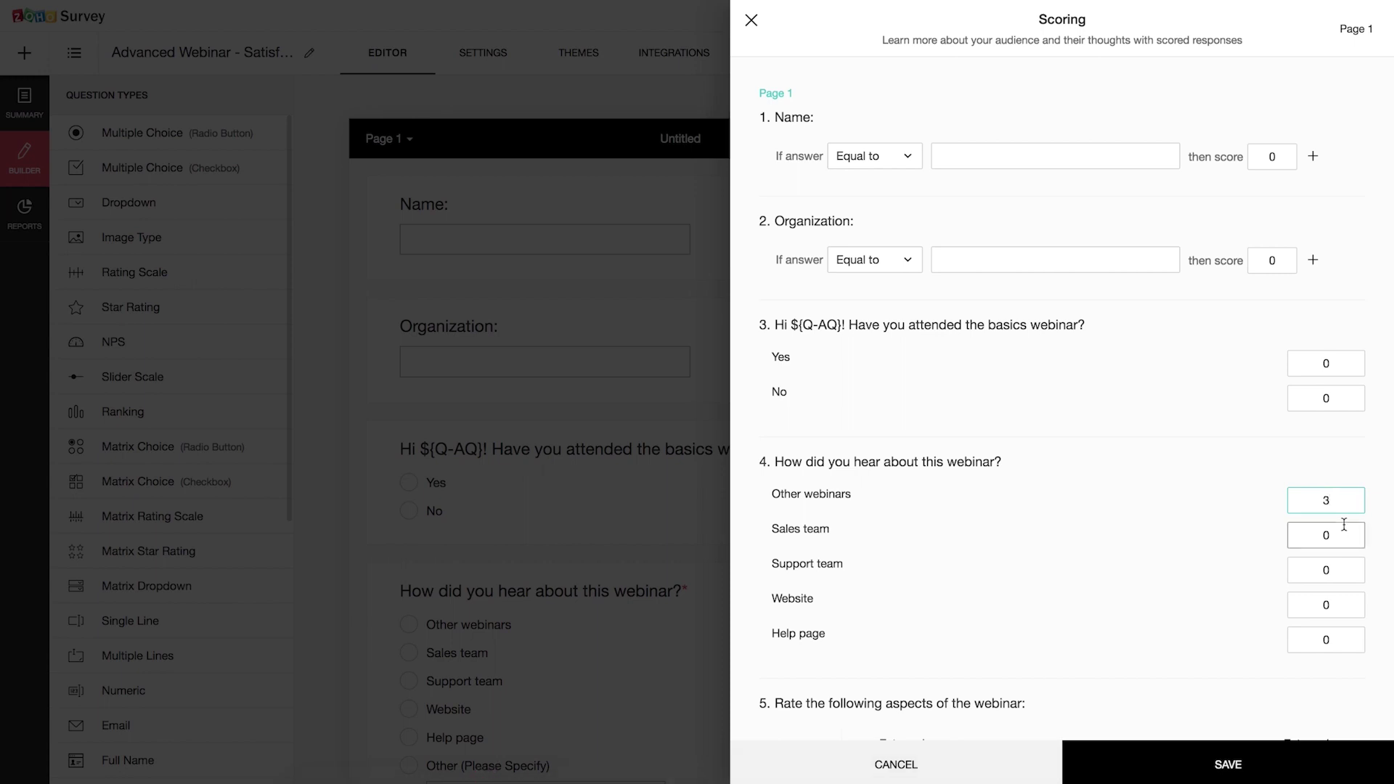
{"action": "key", "text": "BackSpace"}
{"action": "type", "text": "1"}
{"action": "left_click", "coordinate": [1339, 570]}
{"action": "key", "text": "BackSpace"}
{"action": "type", "text": "1"}
{"action": "left_click", "coordinate": [1348, 606]}
{"action": "key", "text": "BackSpace"}
{"action": "type", "text": "2"}
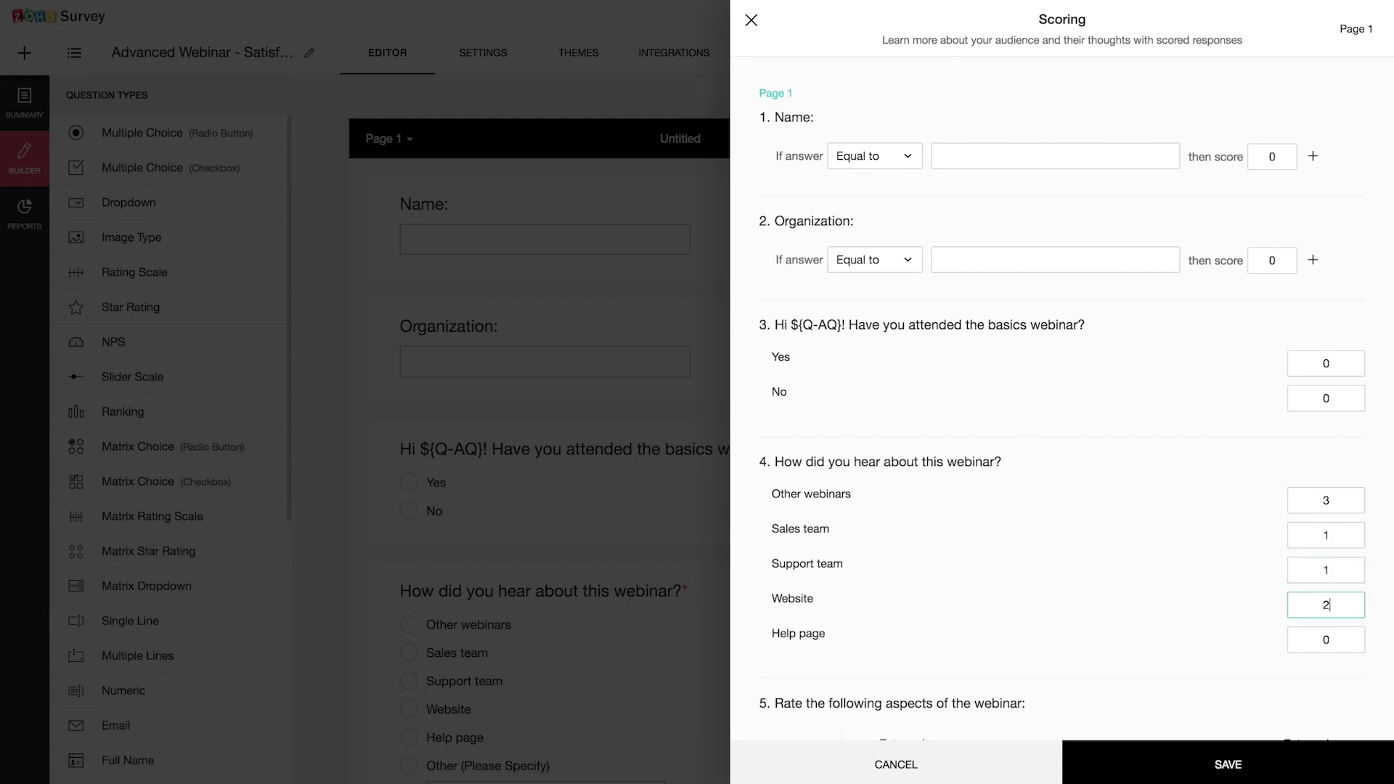
{"action": "left_click", "coordinate": [1355, 633]}
{"action": "key", "text": "BackSpace"}
{"action": "type", "text": "1"}
Step: Score the Relevance ratings (Extremely Dissatisfied -2, Dissatisfied -1, Satisfied 1) and save the scores
{"action": "scroll", "coordinate": [1219, 650], "scroll_direction": "down", "scroll_amount": 5}
{"action": "left_click", "coordinate": [923, 469]}
{"action": "key", "text": "BackSpace"}
{"action": "type", "text": "-2"}
{"action": "left_click", "coordinate": [1016, 474]}
{"action": "key", "text": "BackSpace"}
{"action": "type", "text": "-1"}
{"action": "left_click", "coordinate": [1212, 476]}
{"action": "key", "text": "BackSpace"}
{"action": "type", "text": "1"}
{"action": "left_click", "coordinate": [1318, 472]}
{"action": "key", "text": "BackSpace"}
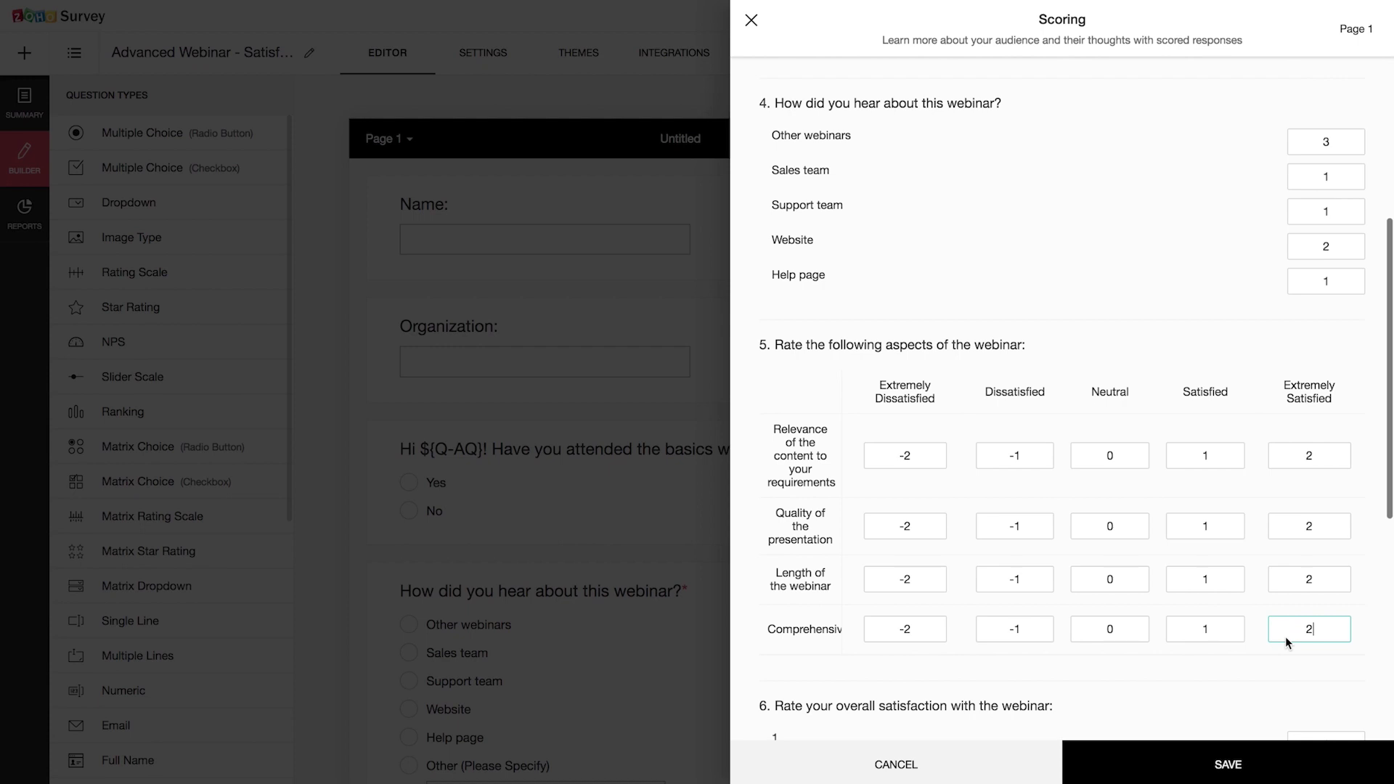
{"action": "scroll", "coordinate": [1285, 639], "scroll_direction": "down", "scroll_amount": 5}
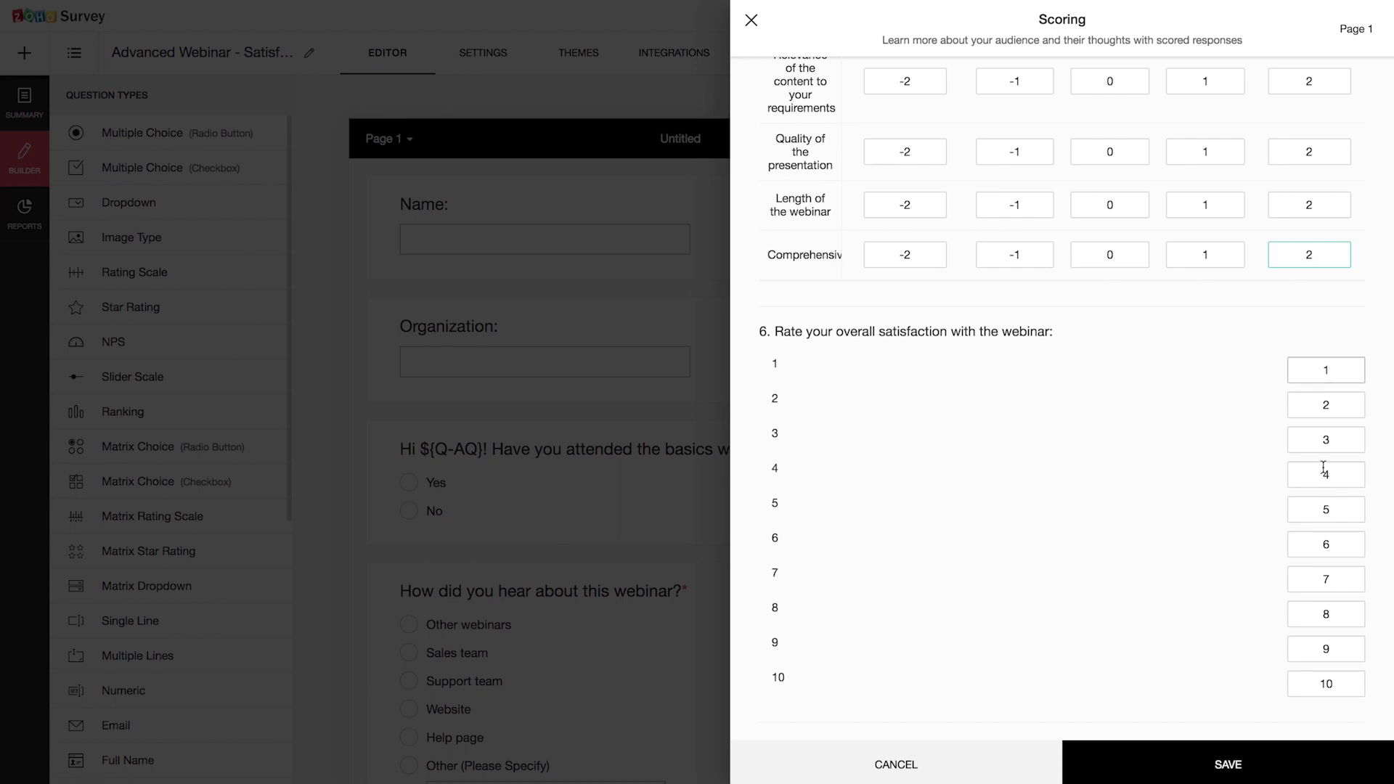
{"action": "scroll", "coordinate": [1328, 689], "scroll_direction": "down", "scroll_amount": 2}
{"action": "left_click", "coordinate": [1208, 757]}
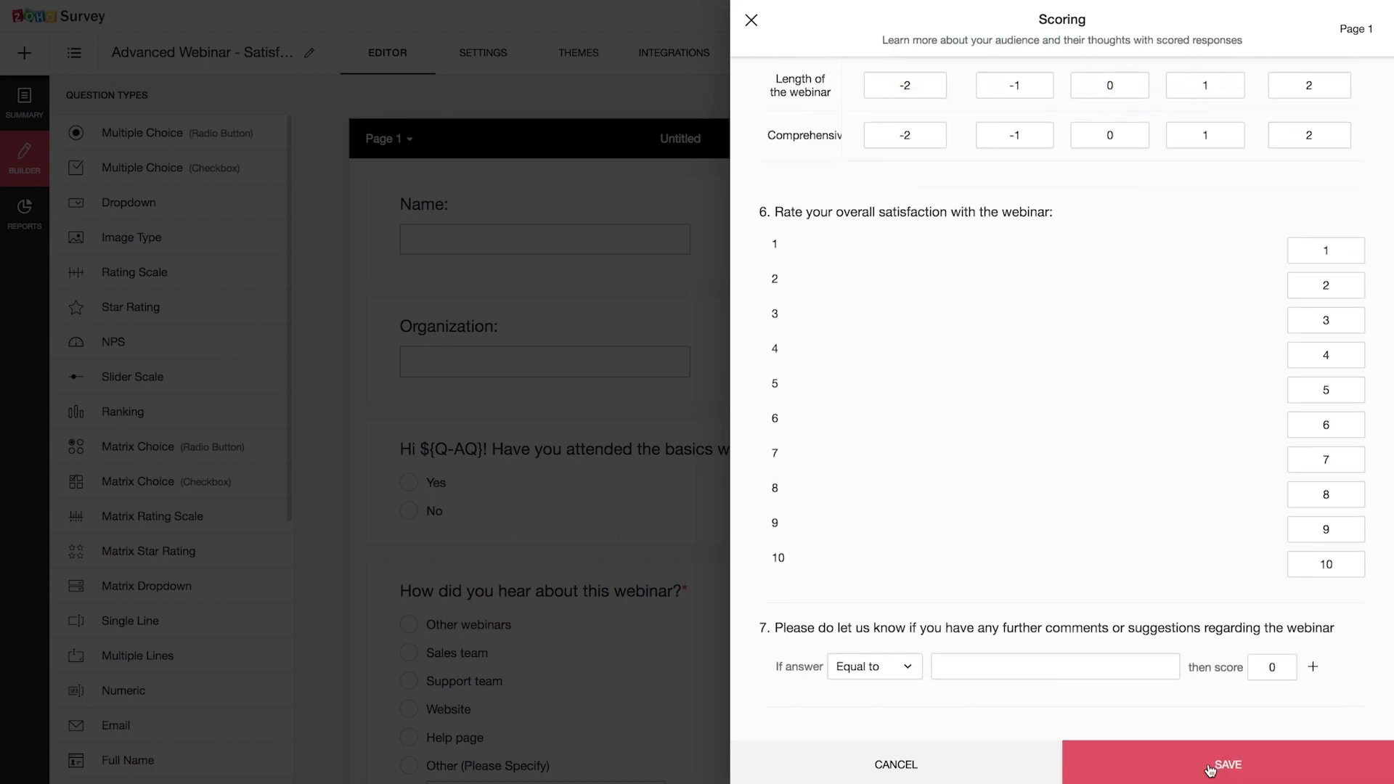
{"action": "left_click", "coordinate": [752, 20]}
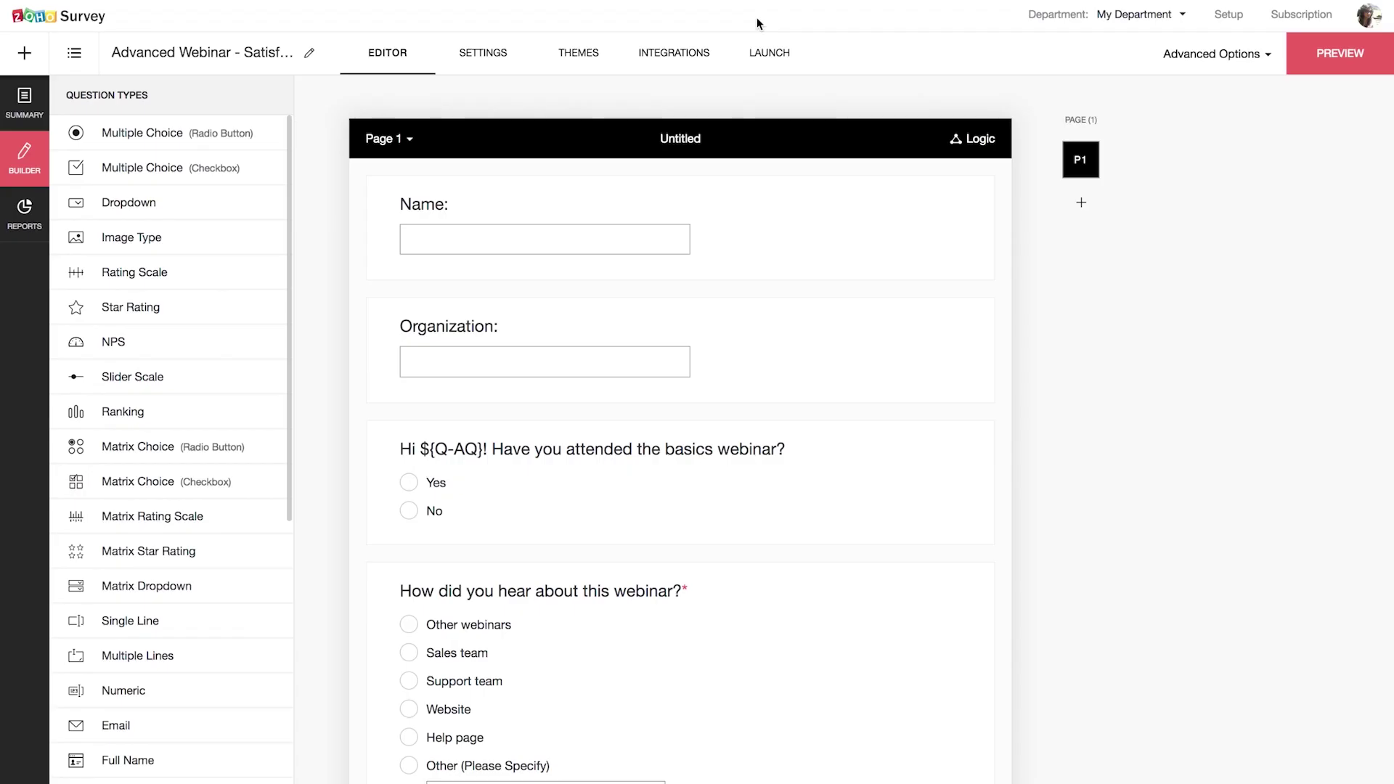
Step: Check the individual test response's 13/21 score in Reports, then return to the Builder's advanced options
{"action": "left_click", "coordinate": [29, 234]}
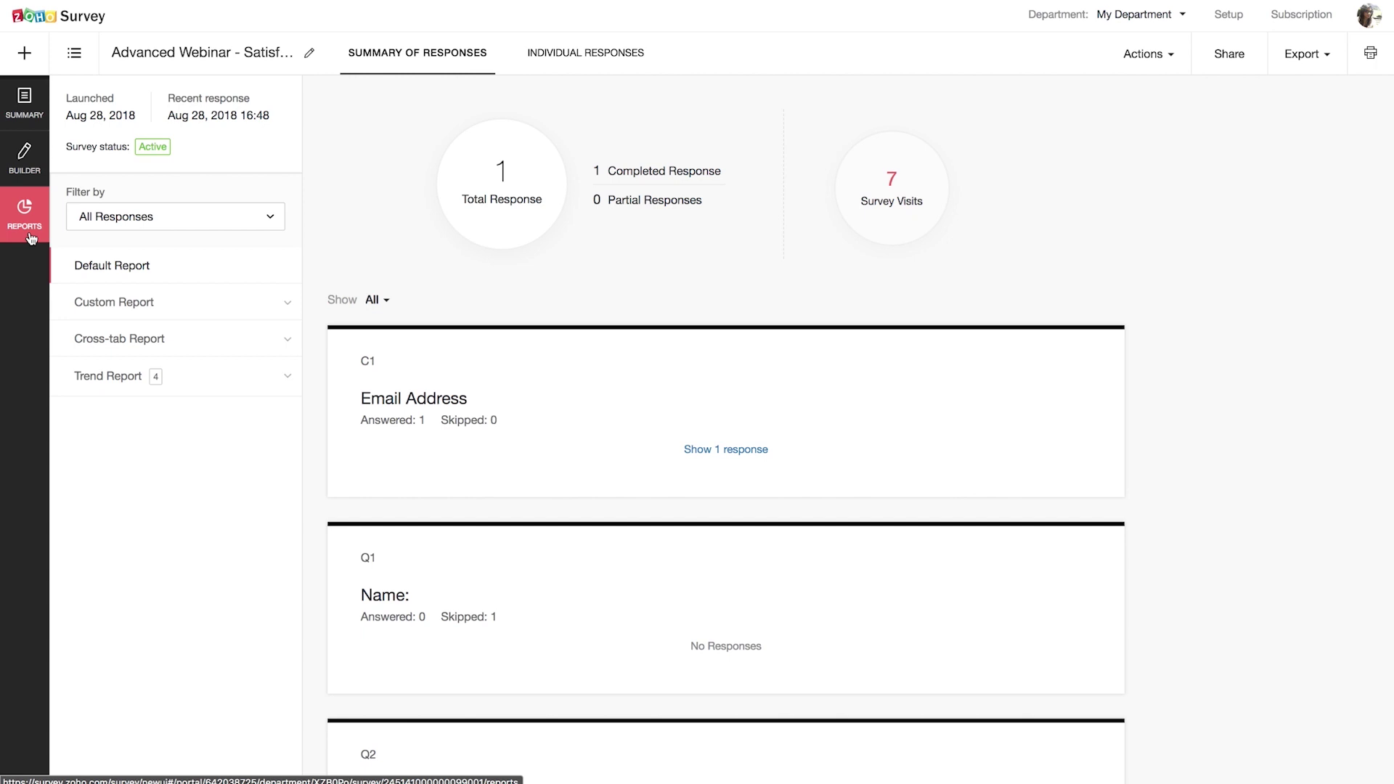
{"action": "left_click", "coordinate": [591, 65]}
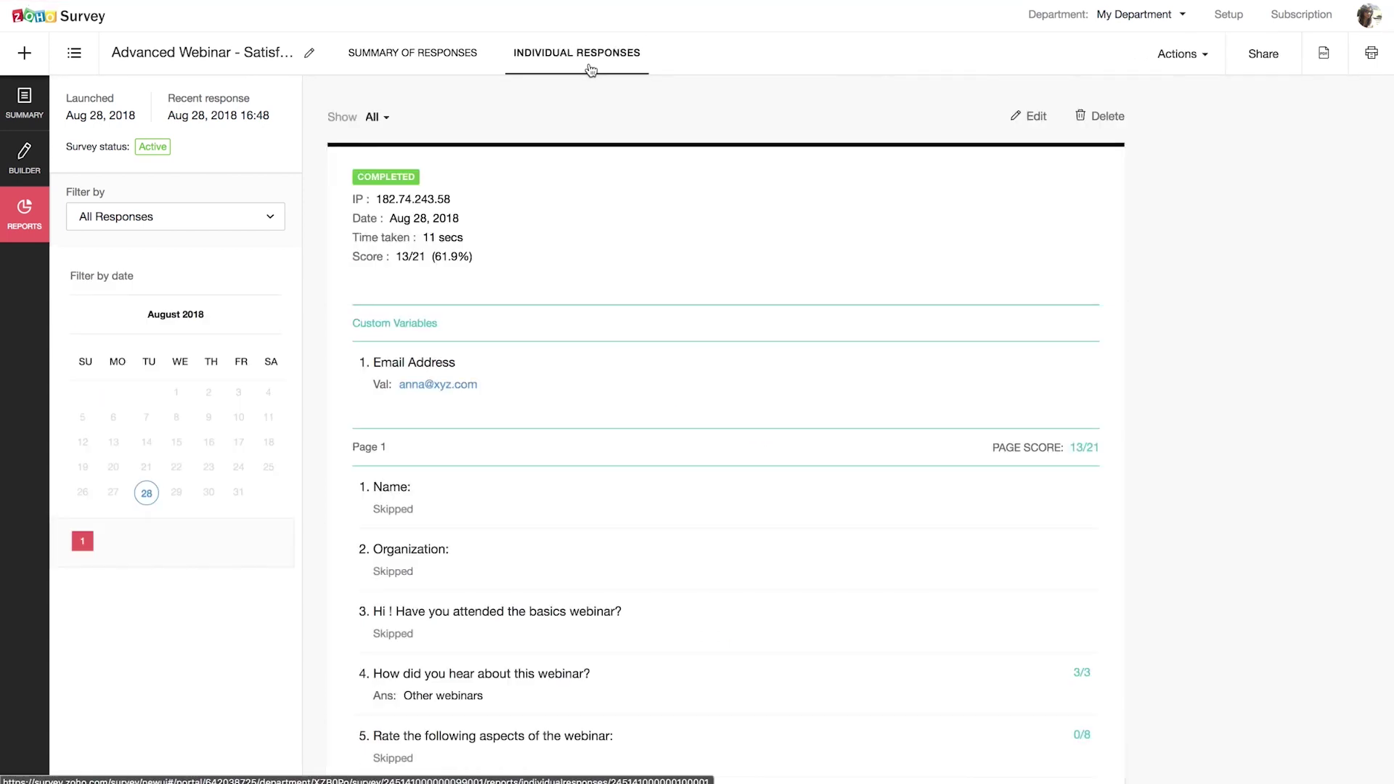
{"action": "scroll", "coordinate": [1006, 524], "scroll_direction": "down", "scroll_amount": 3}
{"action": "scroll", "coordinate": [1008, 524], "scroll_direction": "up", "scroll_amount": 3}
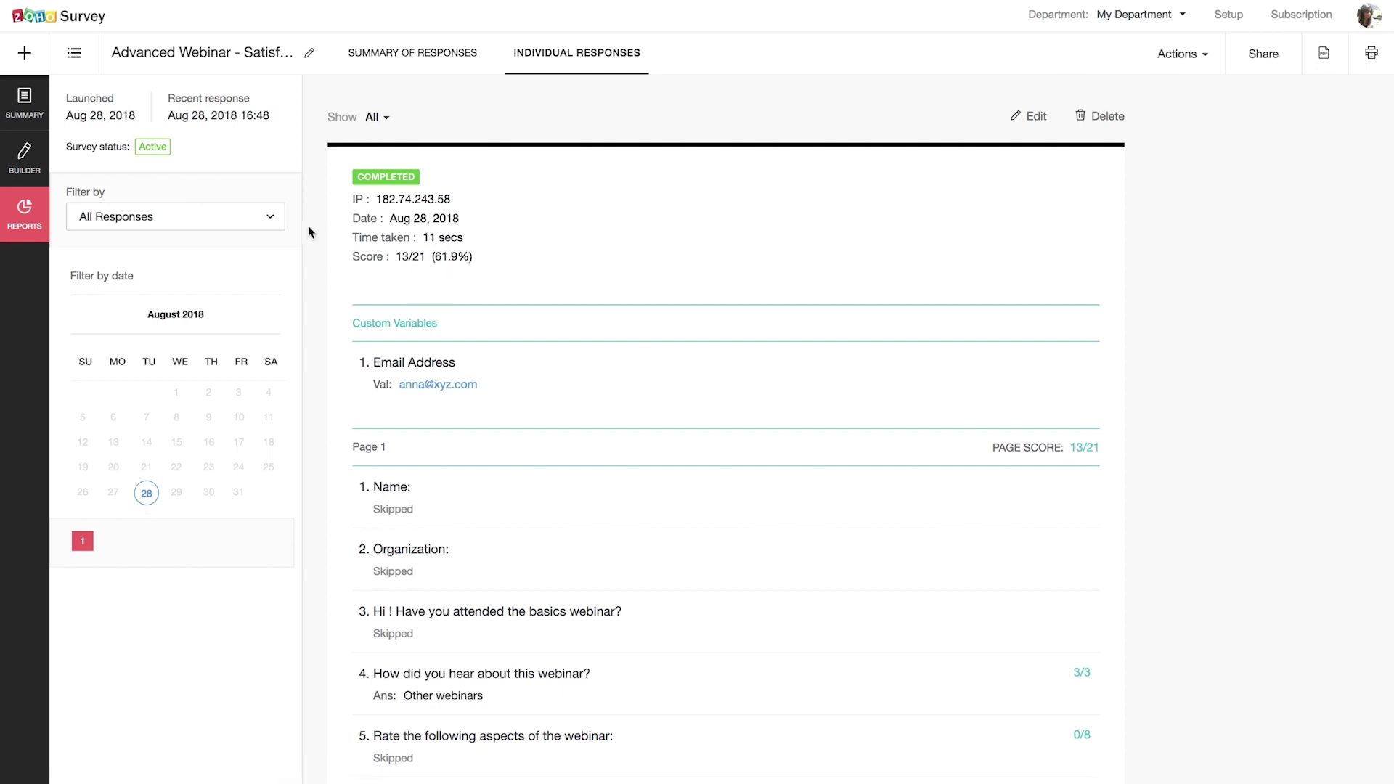
{"action": "left_click", "coordinate": [26, 159]}
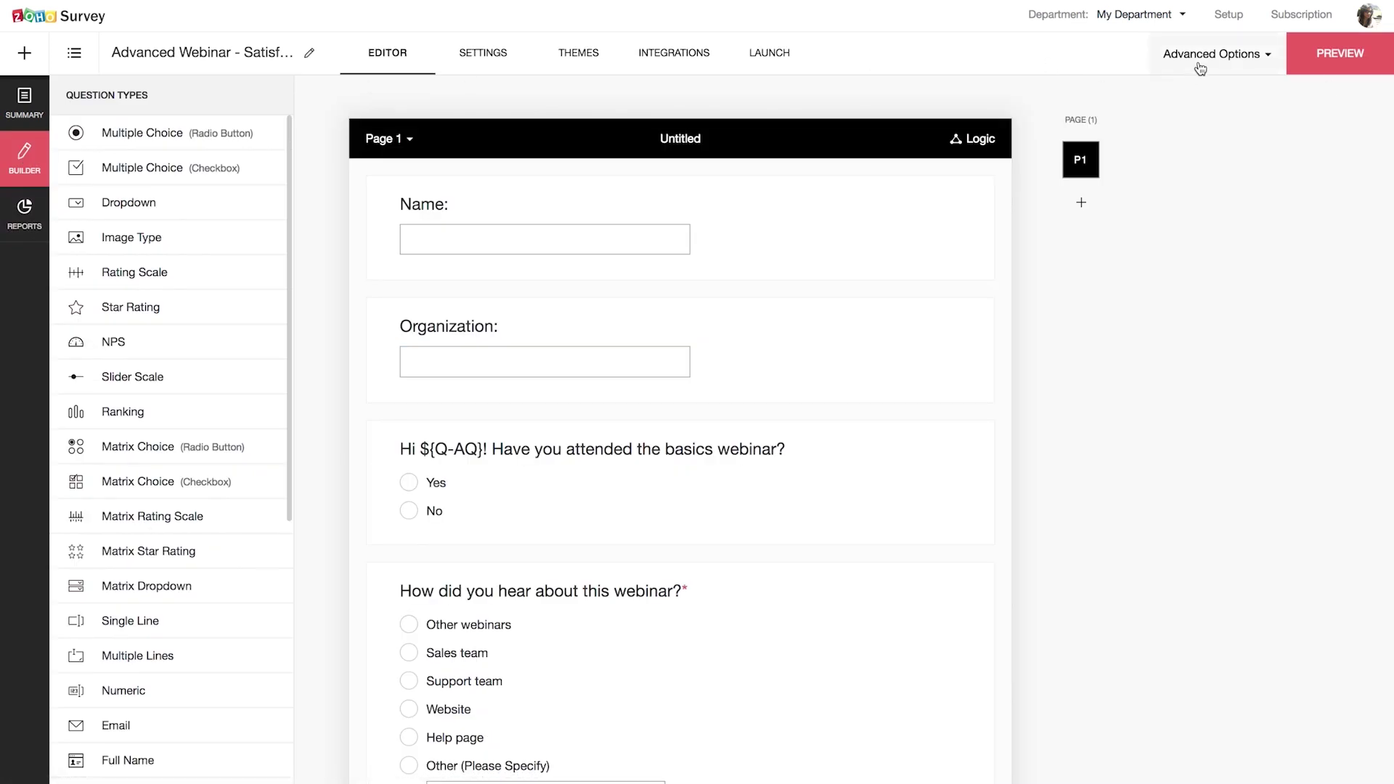
{"action": "left_click", "coordinate": [1234, 67]}
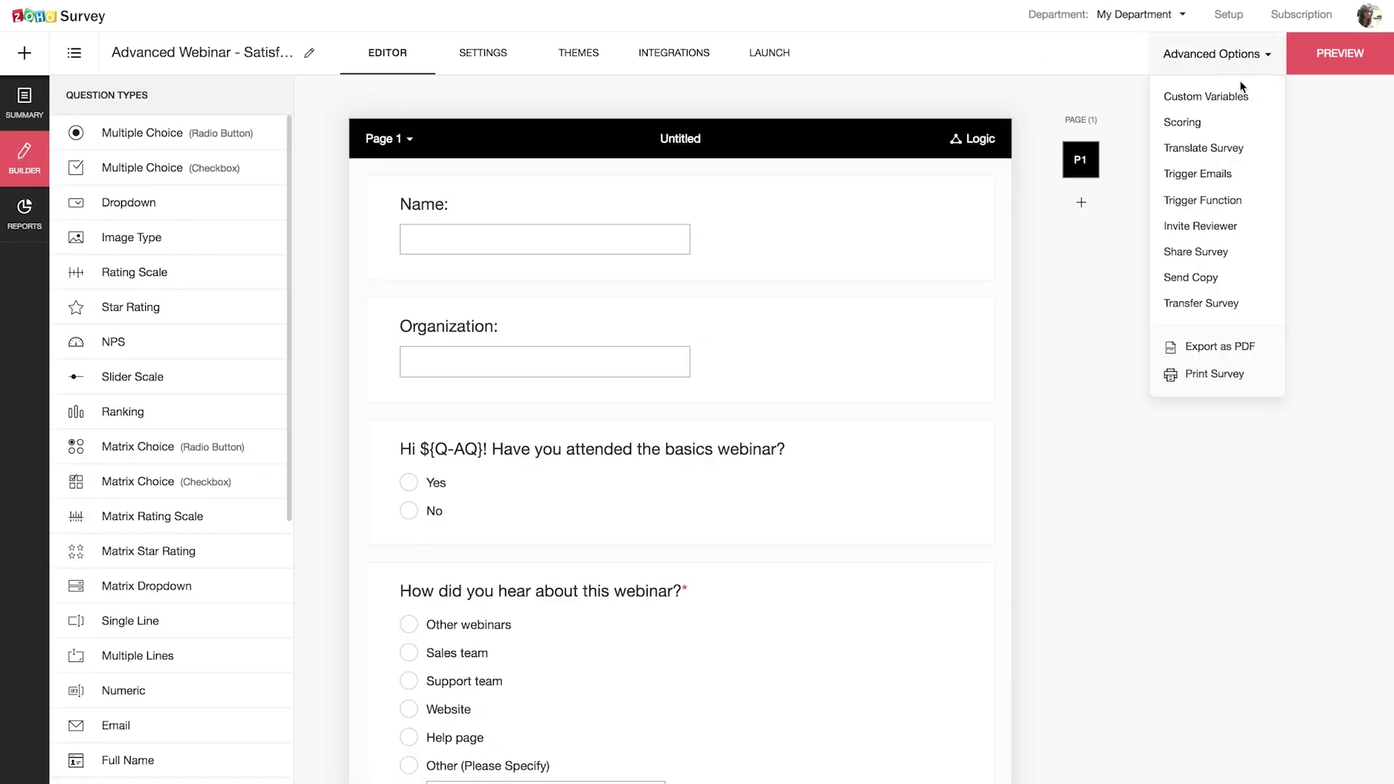
Step: Choose French under Translate Survey, generate the translation and save it
{"action": "left_click", "coordinate": [1258, 158]}
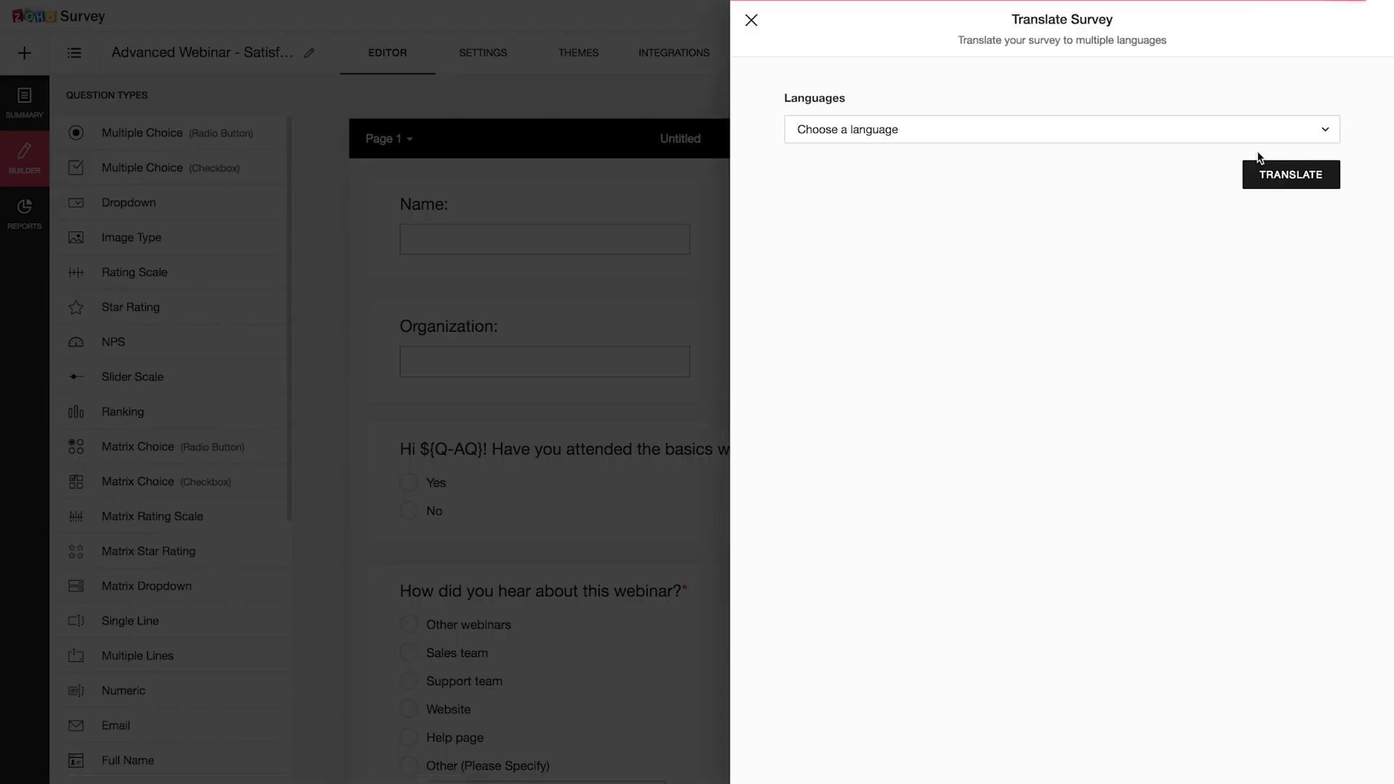
{"action": "left_click", "coordinate": [1201, 138]}
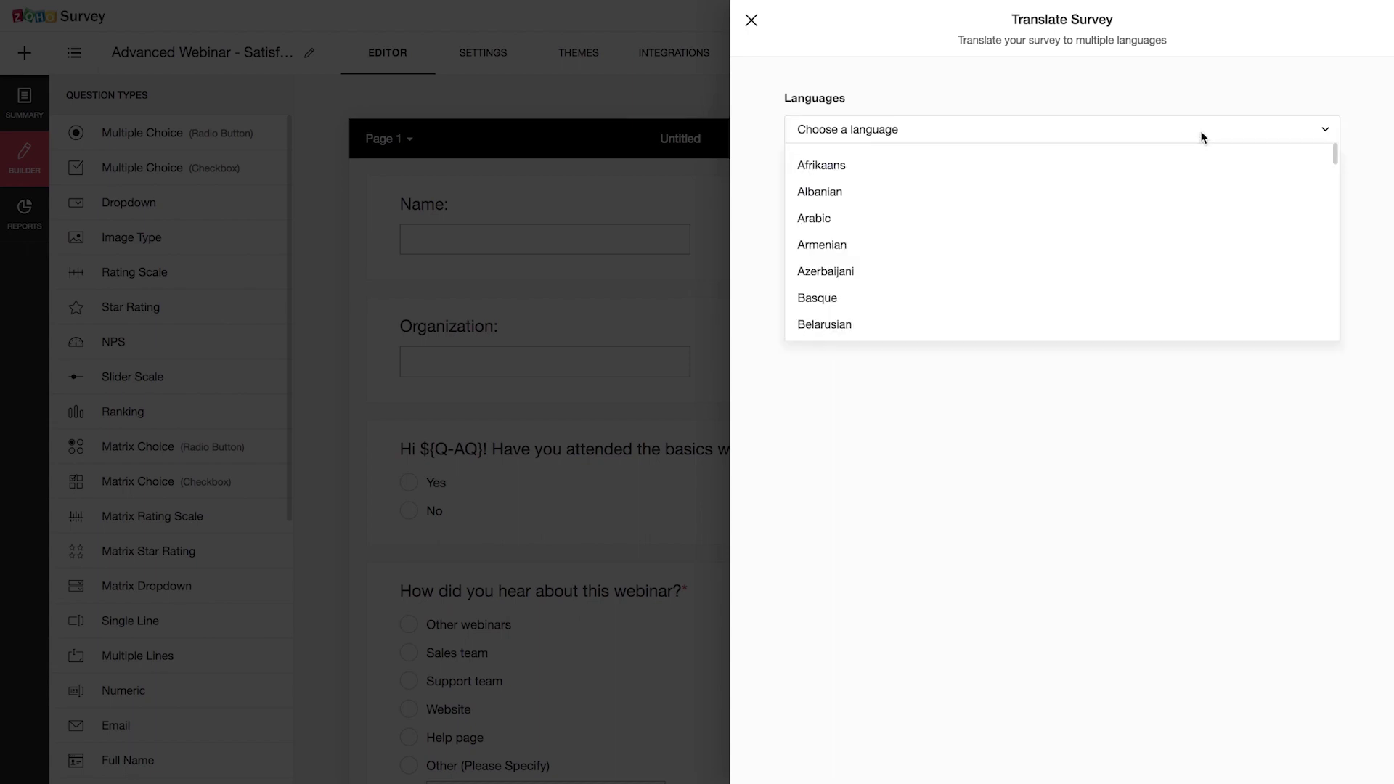
{"action": "scroll", "coordinate": [1076, 227], "scroll_direction": "down", "scroll_amount": 10}
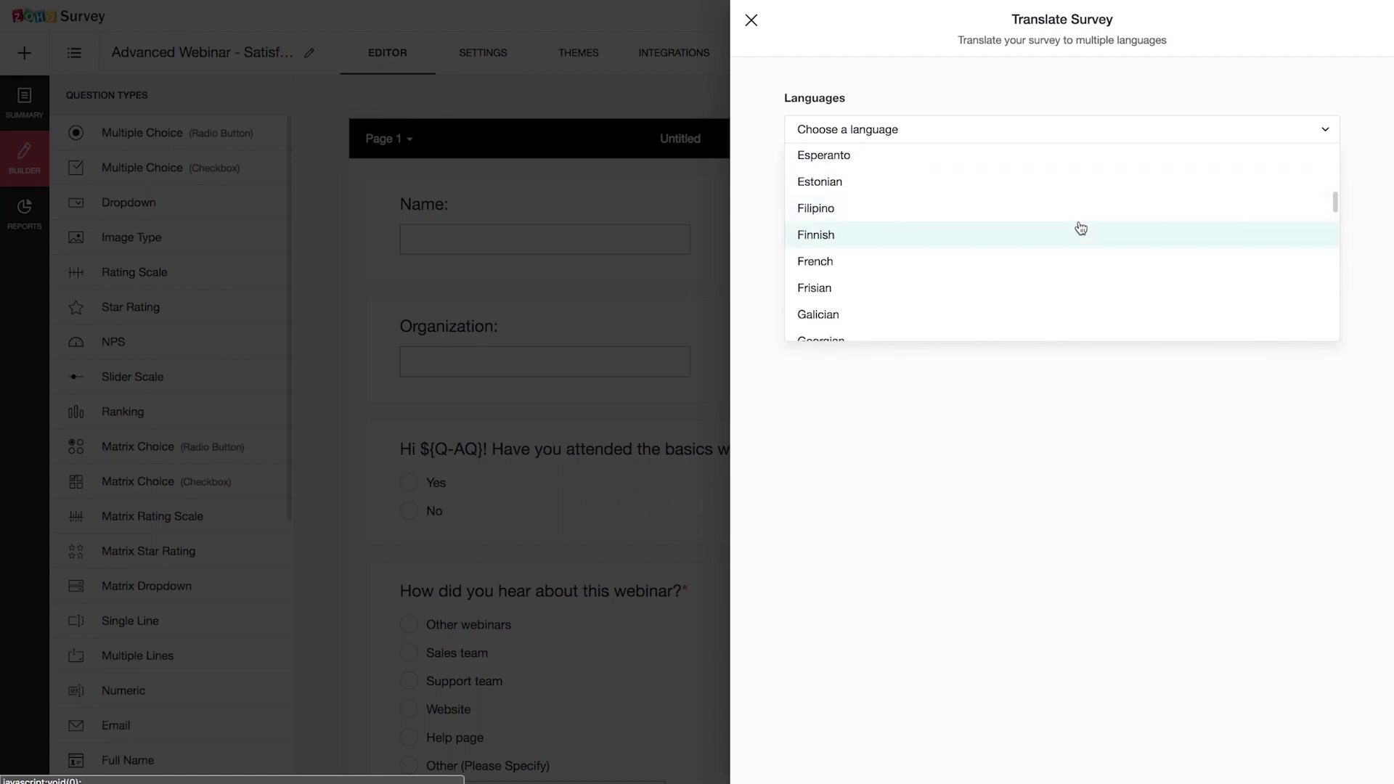
{"action": "left_click", "coordinate": [961, 267]}
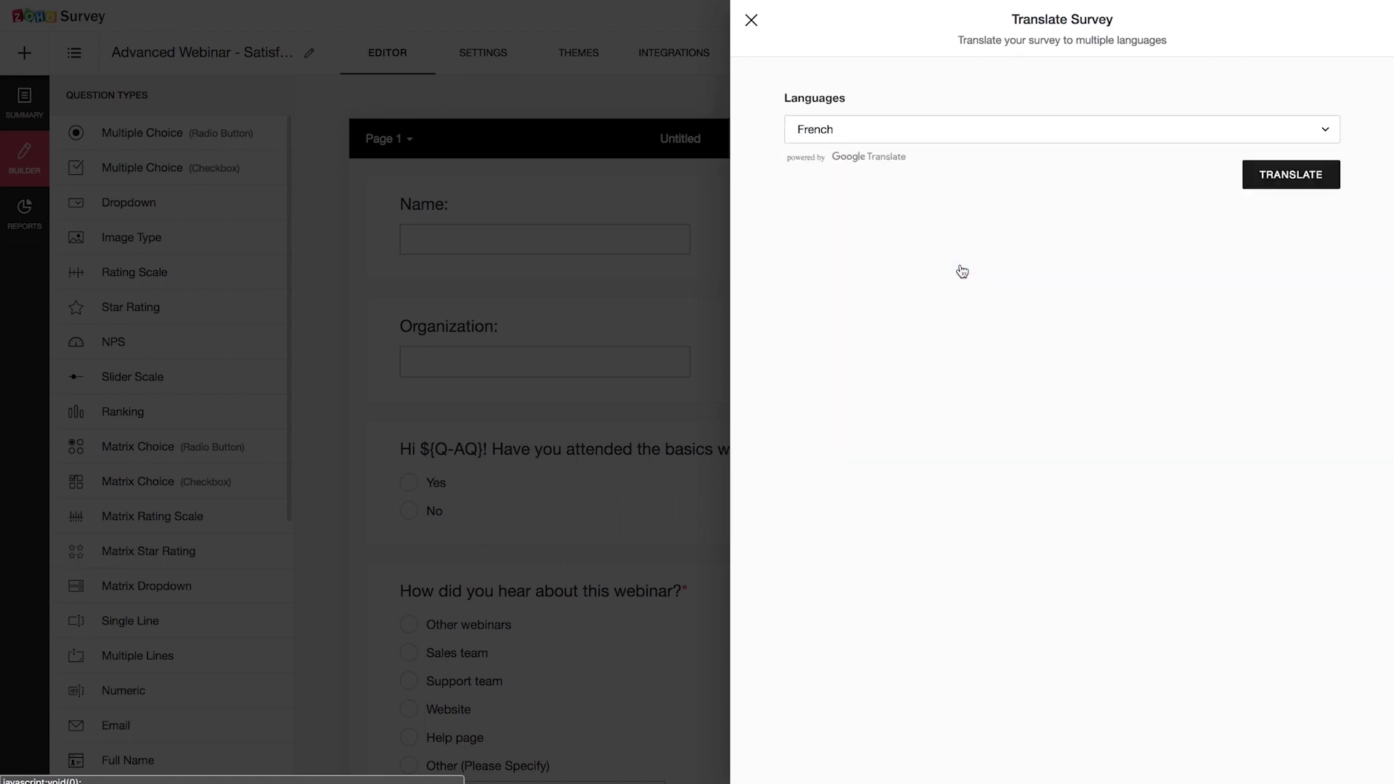
{"action": "left_click", "coordinate": [1320, 182]}
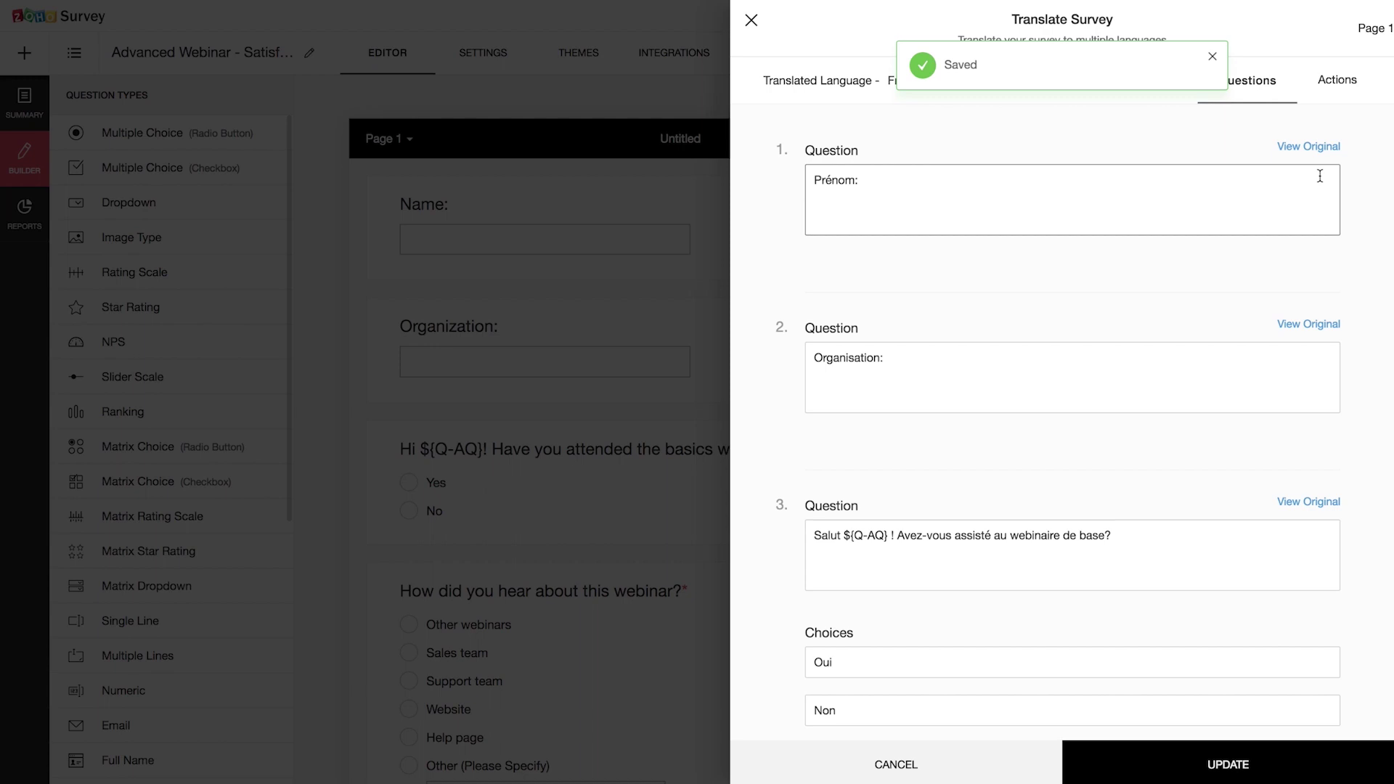
{"action": "scroll", "coordinate": [997, 488], "scroll_direction": "down", "scroll_amount": 2}
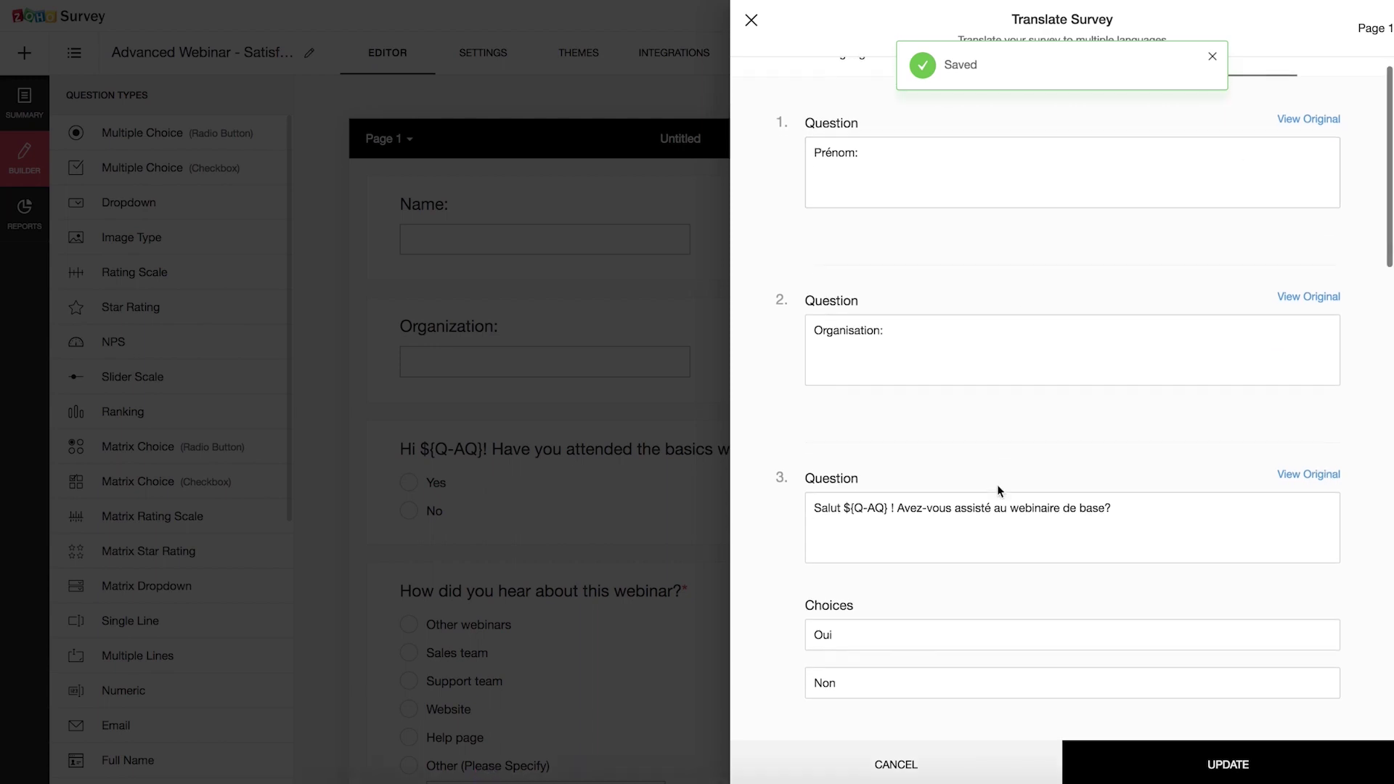
{"action": "scroll", "coordinate": [997, 490], "scroll_direction": "down", "scroll_amount": 1}
{"action": "scroll", "coordinate": [998, 487], "scroll_direction": "up", "scroll_amount": 1}
{"action": "scroll", "coordinate": [997, 483], "scroll_direction": "up", "scroll_amount": 3}
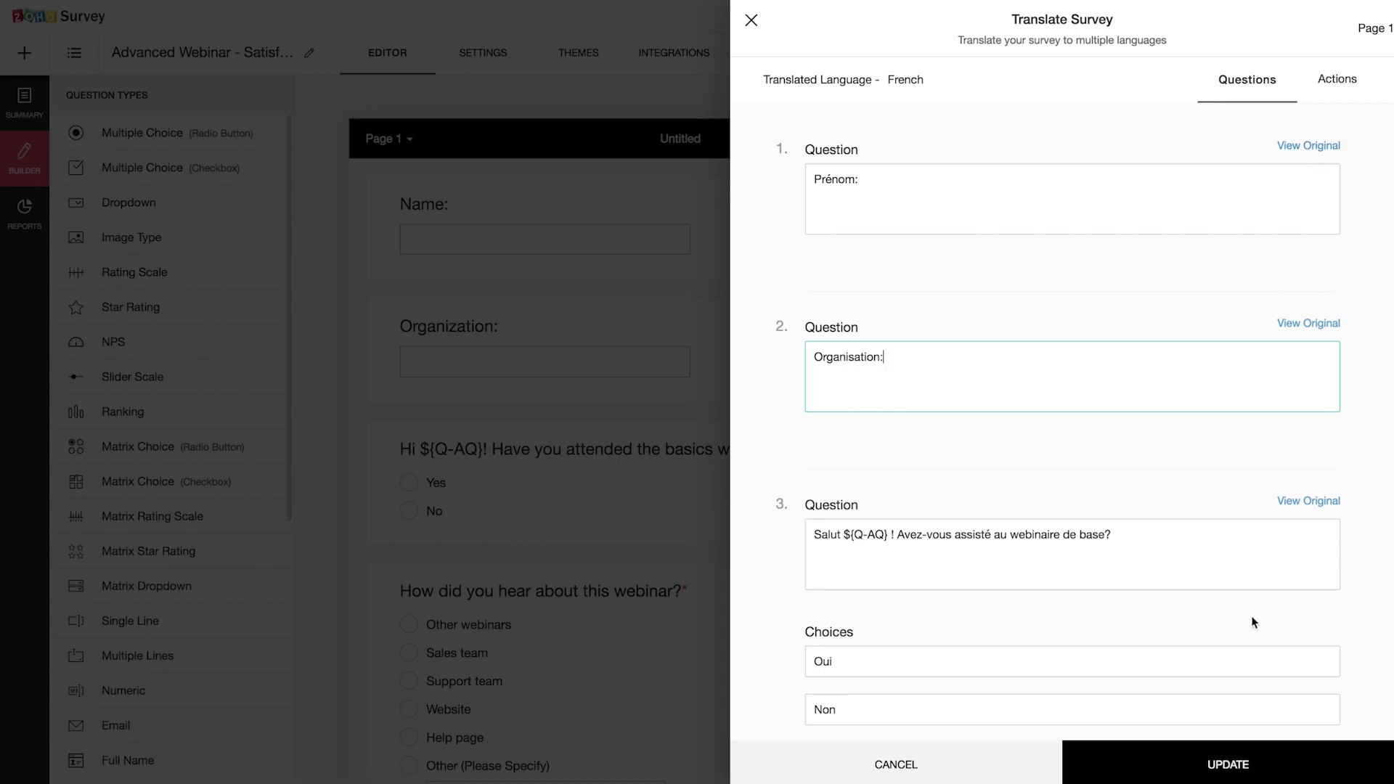
{"action": "left_click", "coordinate": [1211, 773]}
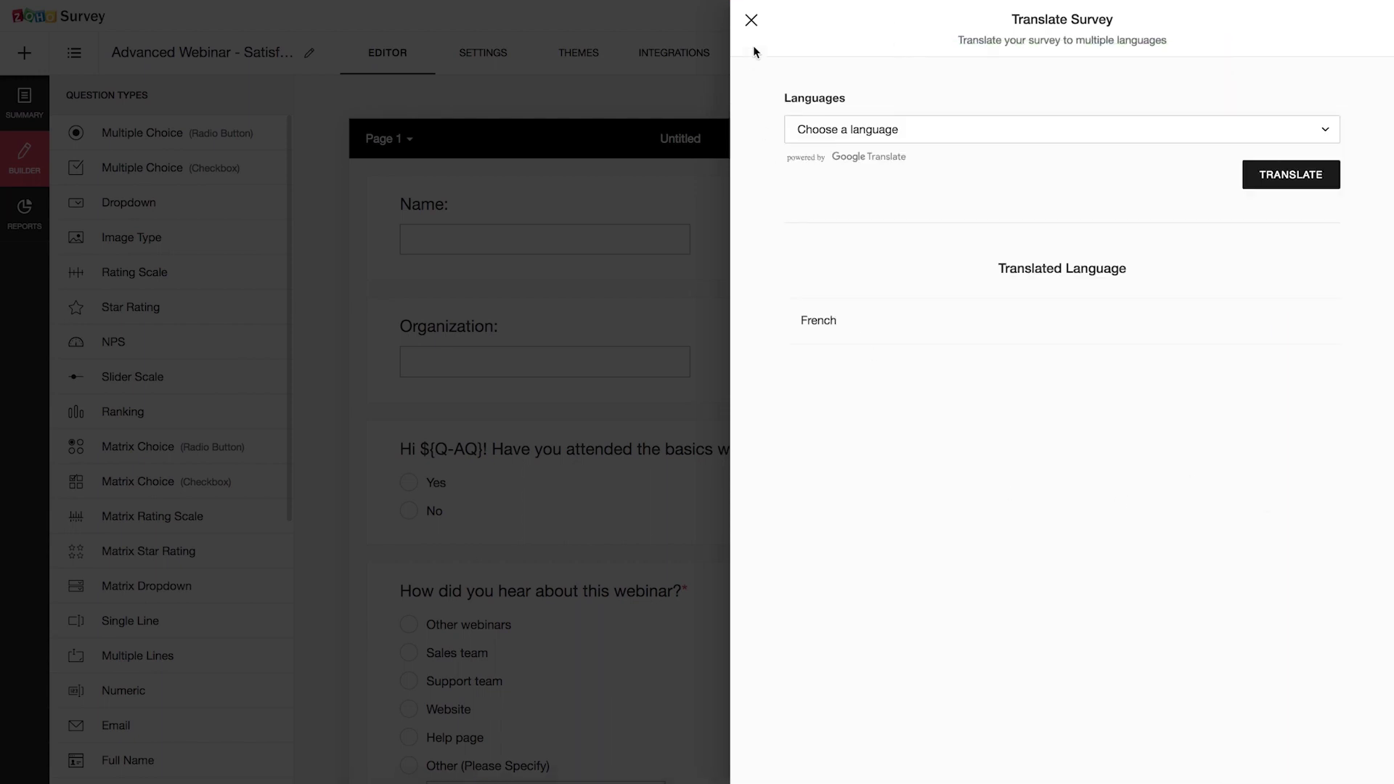
{"action": "left_click", "coordinate": [751, 20]}
{"action": "left_click", "coordinate": [1357, 62]}
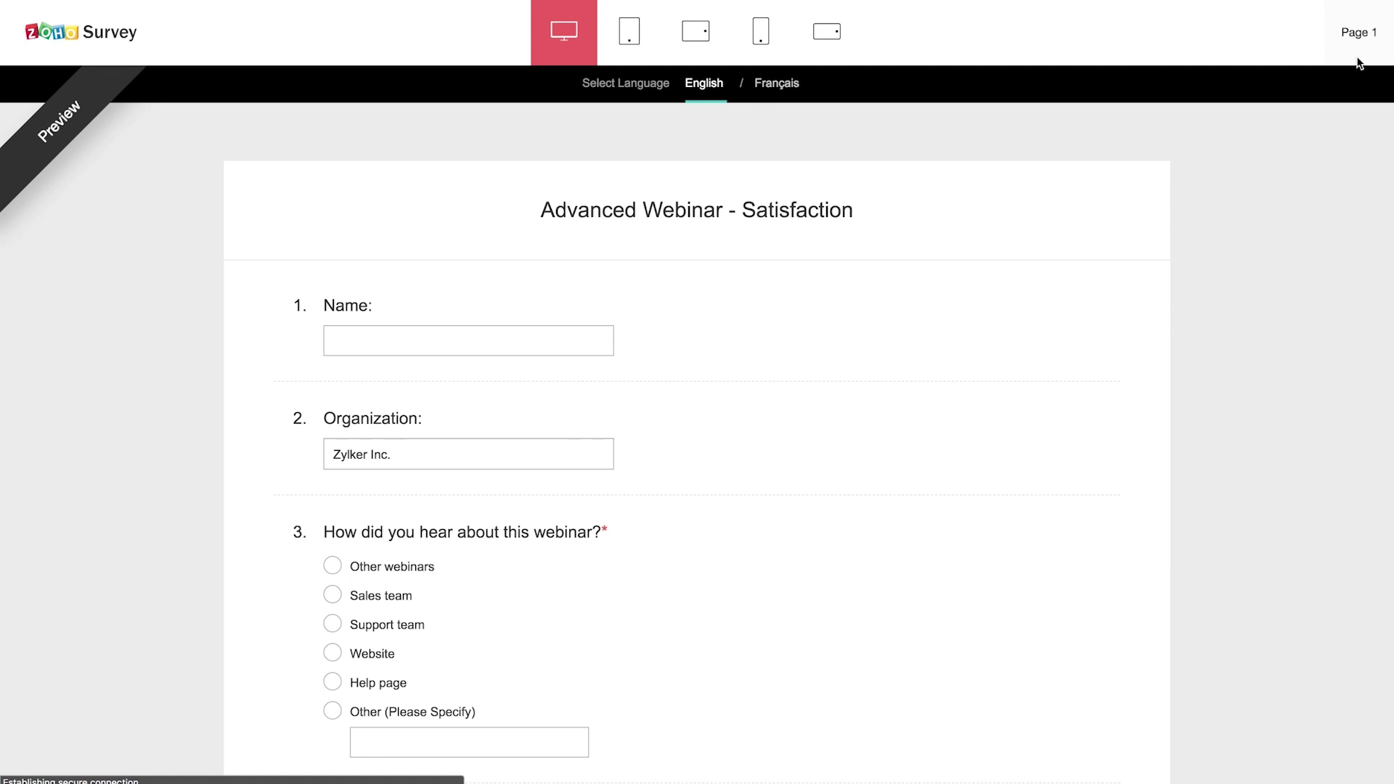
Step: Switch the preview to Français and scroll through the translated 'Webinaire avancé - Satisfaction' questions
{"action": "left_click", "coordinate": [789, 89]}
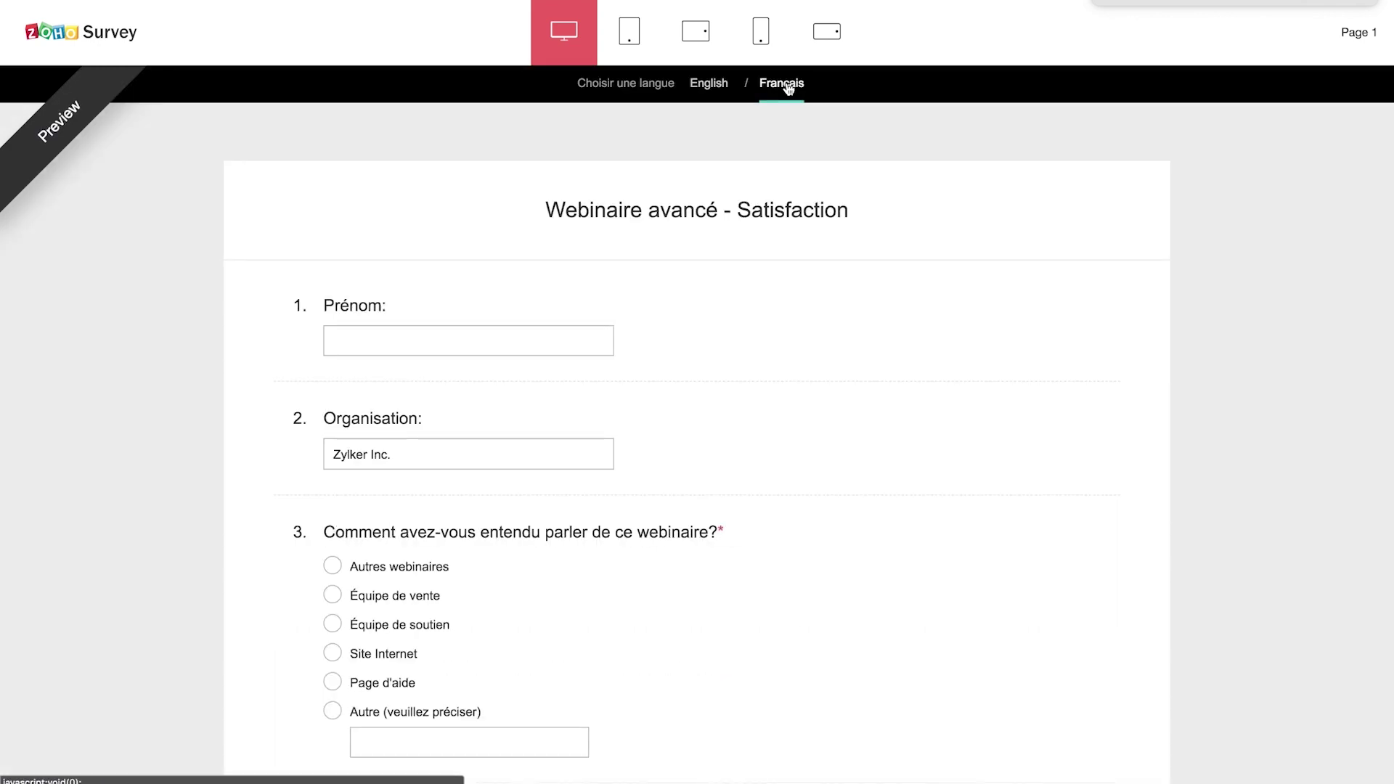
{"action": "scroll", "coordinate": [392, 617], "scroll_direction": "down", "scroll_amount": 3}
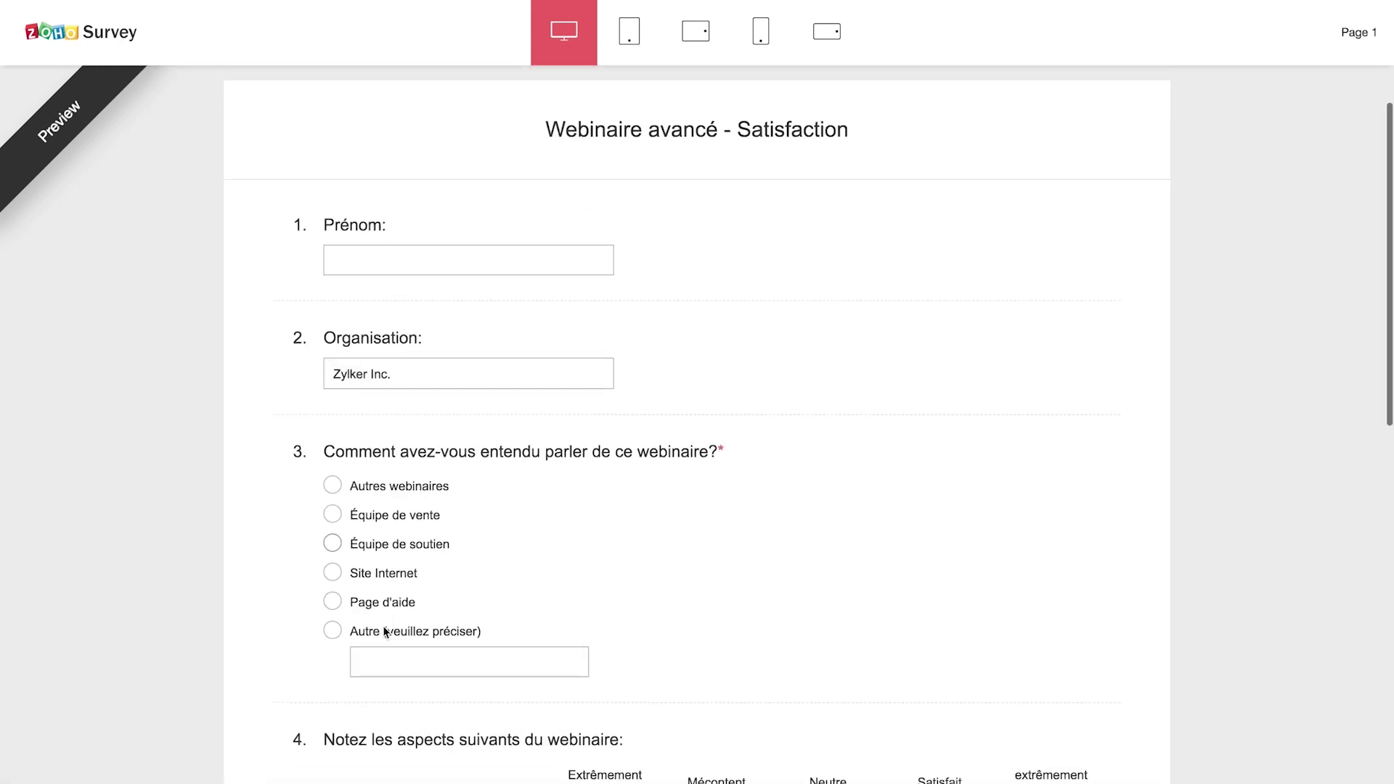
{"action": "scroll", "coordinate": [385, 631], "scroll_direction": "down", "scroll_amount": 8}
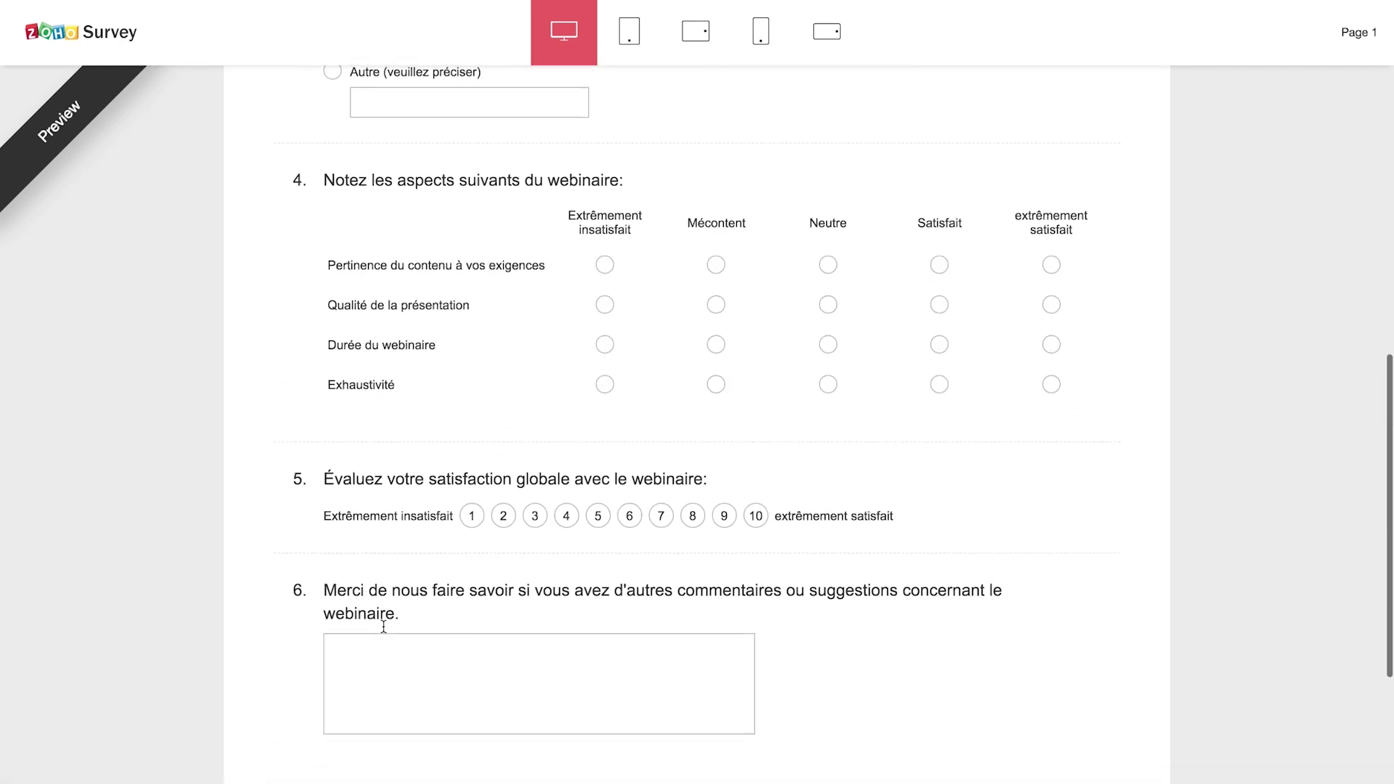
{"action": "scroll", "coordinate": [383, 626], "scroll_direction": "up", "scroll_amount": 10}
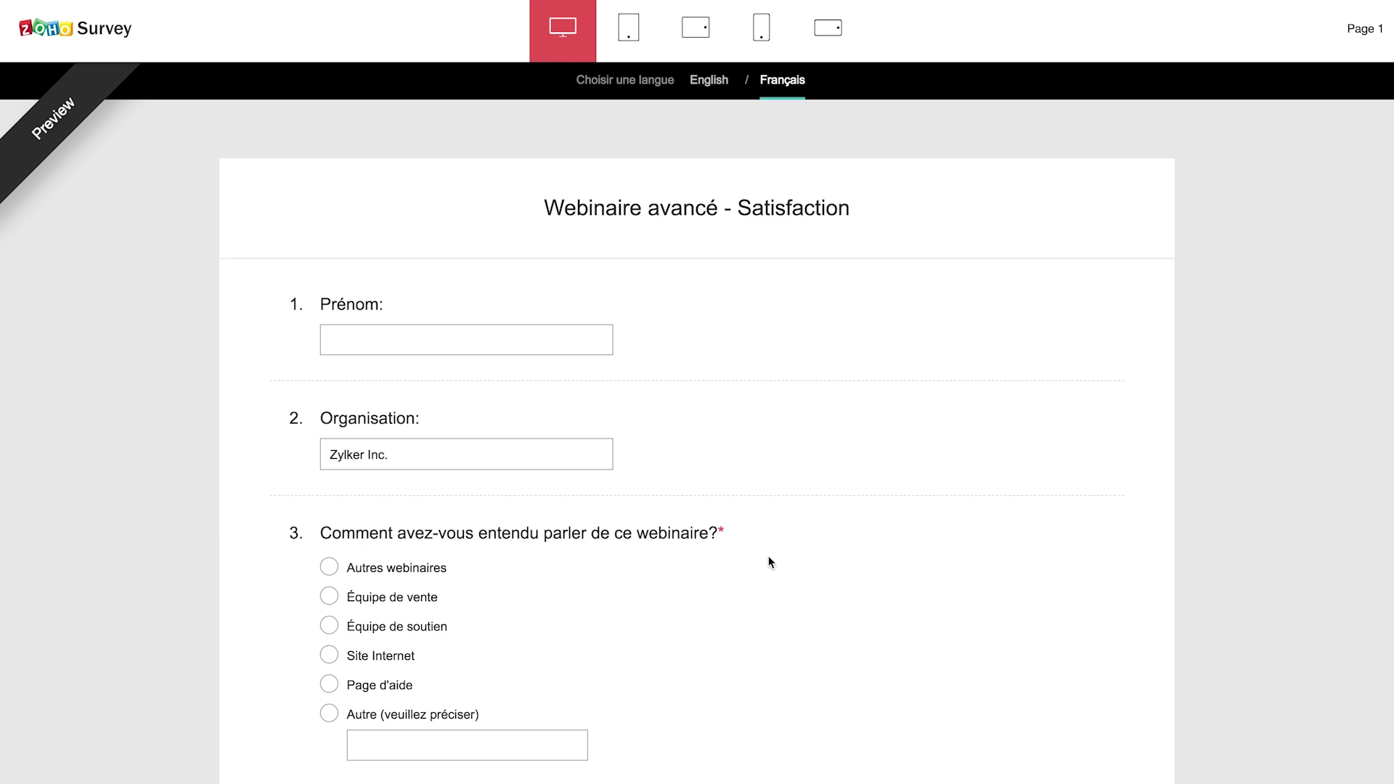
{"action": "scroll", "coordinate": [768, 563], "scroll_direction": "down", "scroll_amount": 3}
{"action": "scroll", "coordinate": [771, 565], "scroll_direction": "up", "scroll_amount": 2}
{"action": "scroll", "coordinate": [771, 564], "scroll_direction": "up", "scroll_amount": 1}
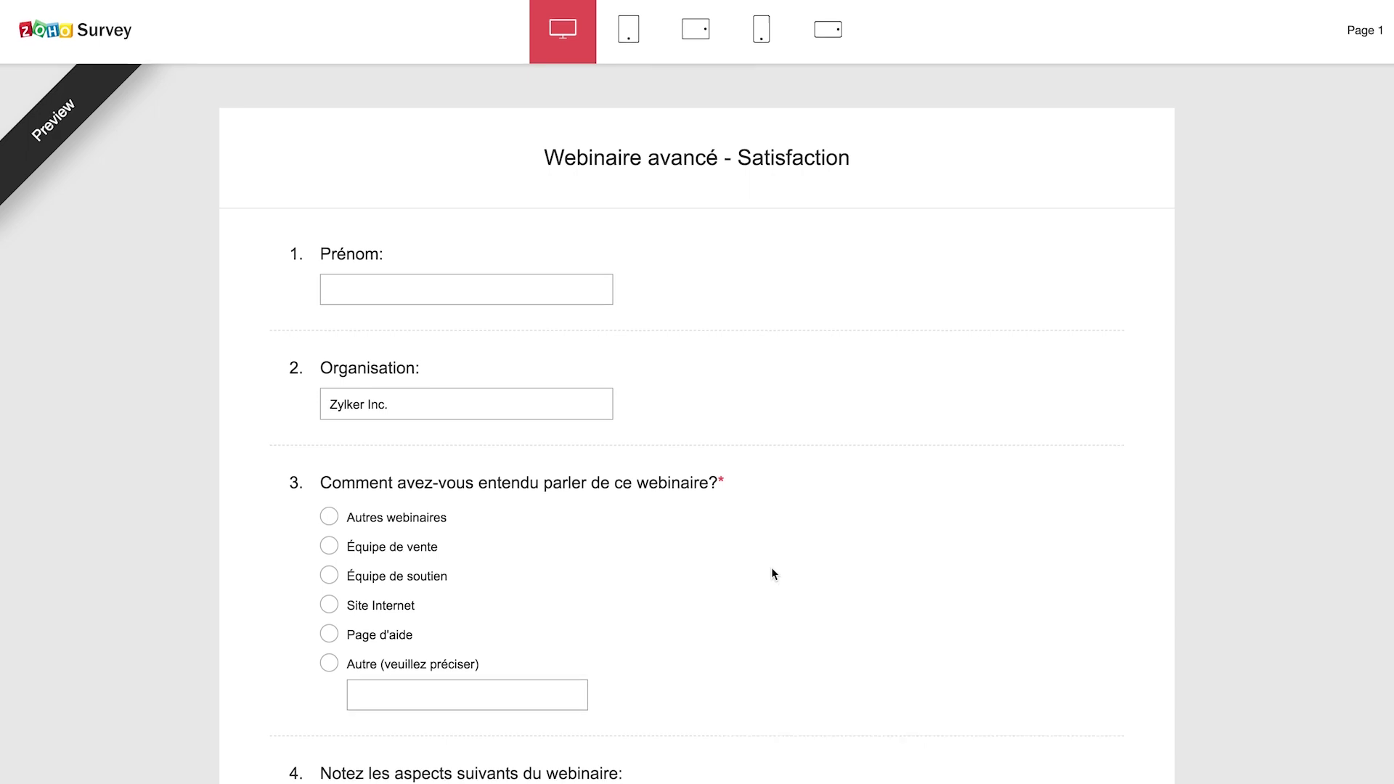
{"action": "left_click", "coordinate": [429, 16]}
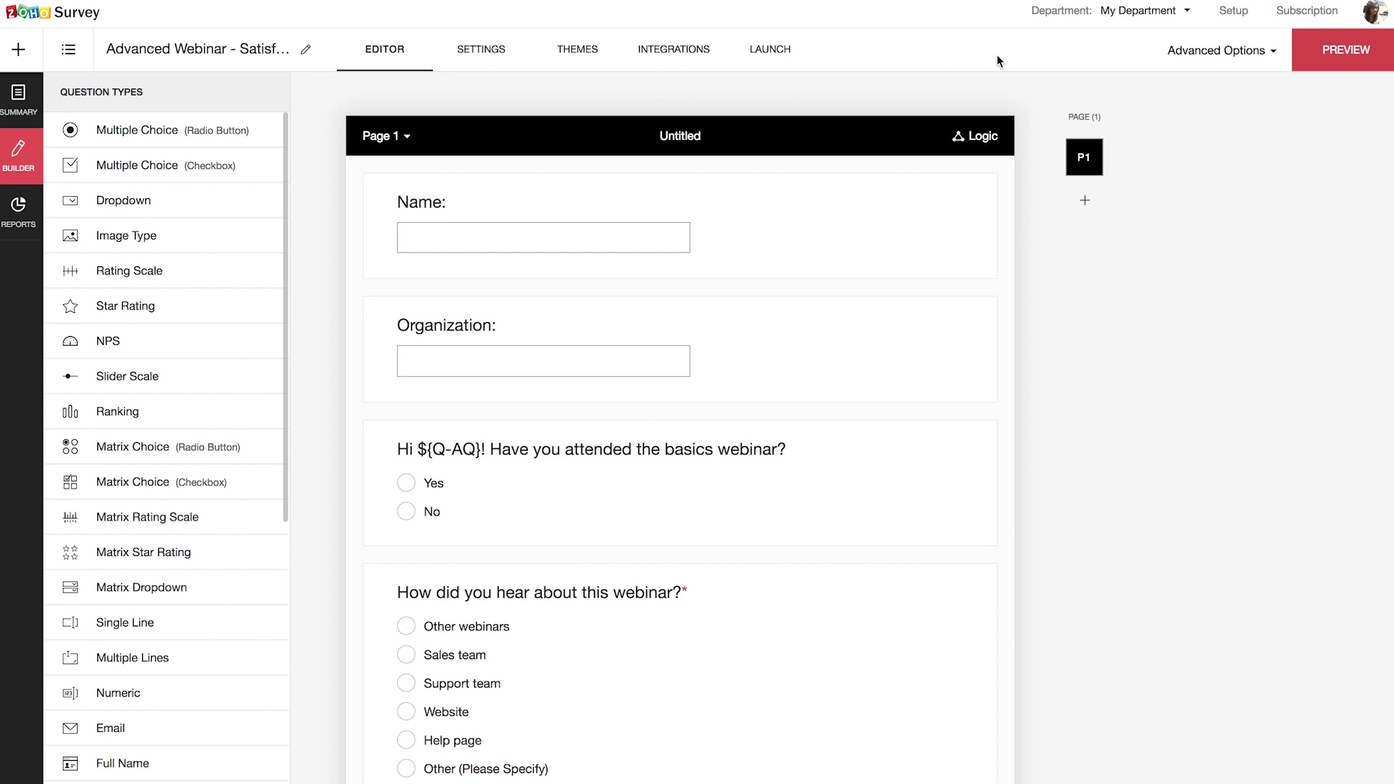
Step: Save a trigger email to the notification recipient, subject 'You have got feedback!', with ${ALL-RESPONSES} in the body
{"action": "left_click", "coordinate": [1234, 60]}
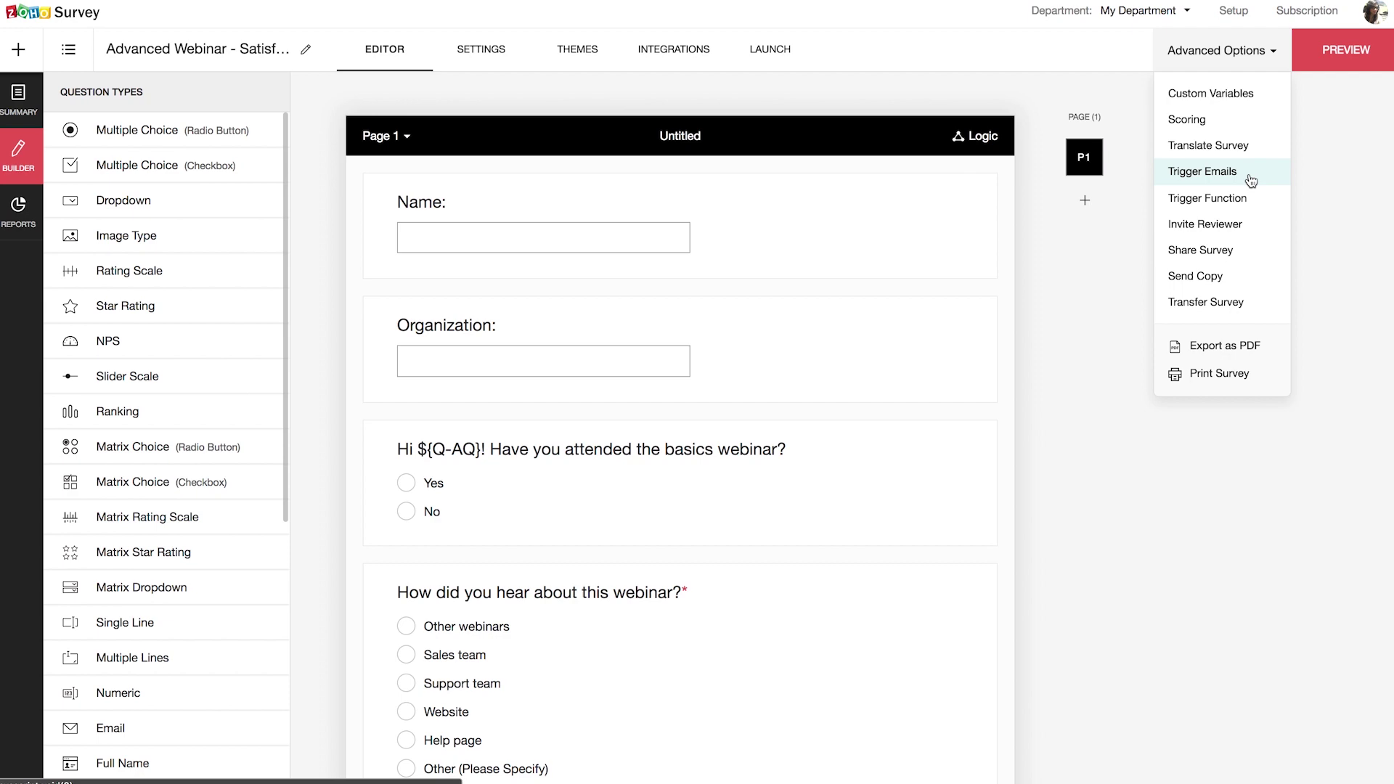
{"action": "left_click", "coordinate": [1249, 180]}
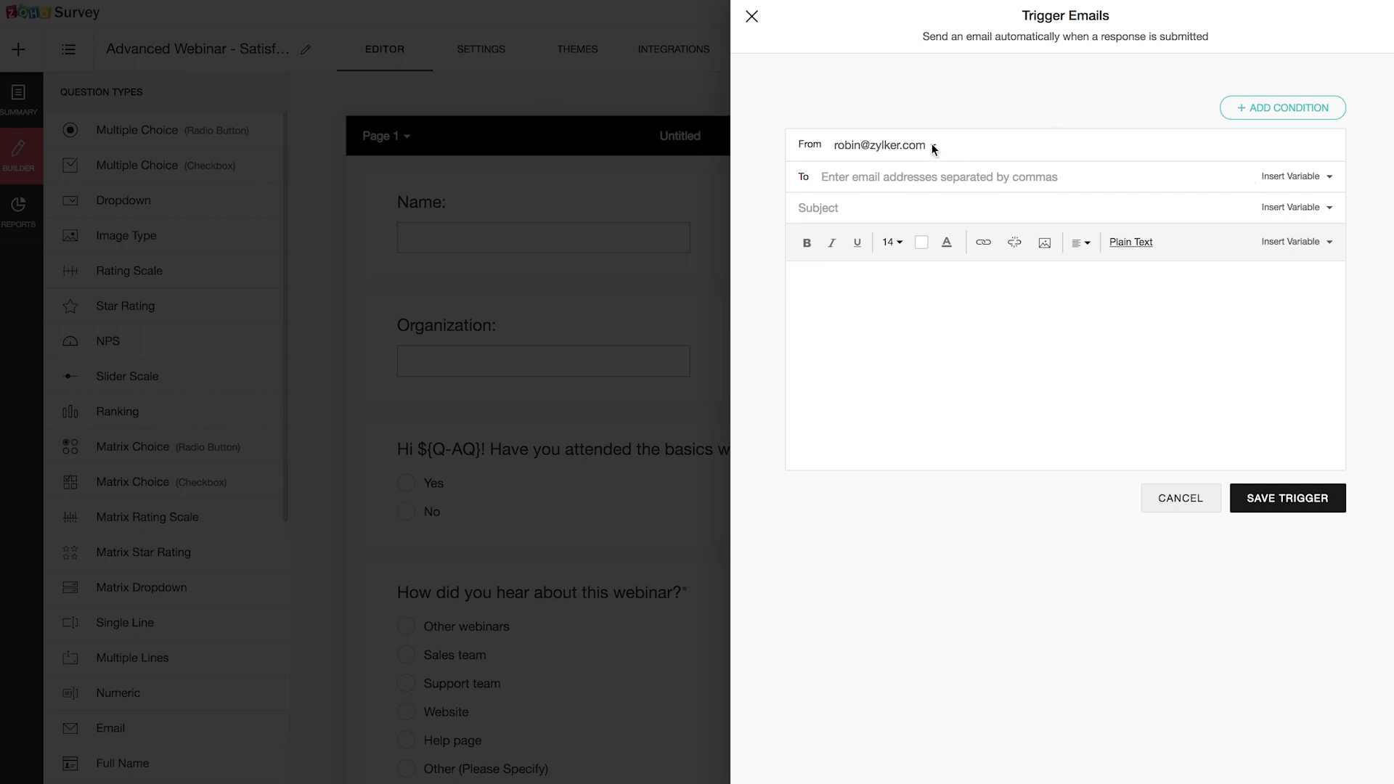
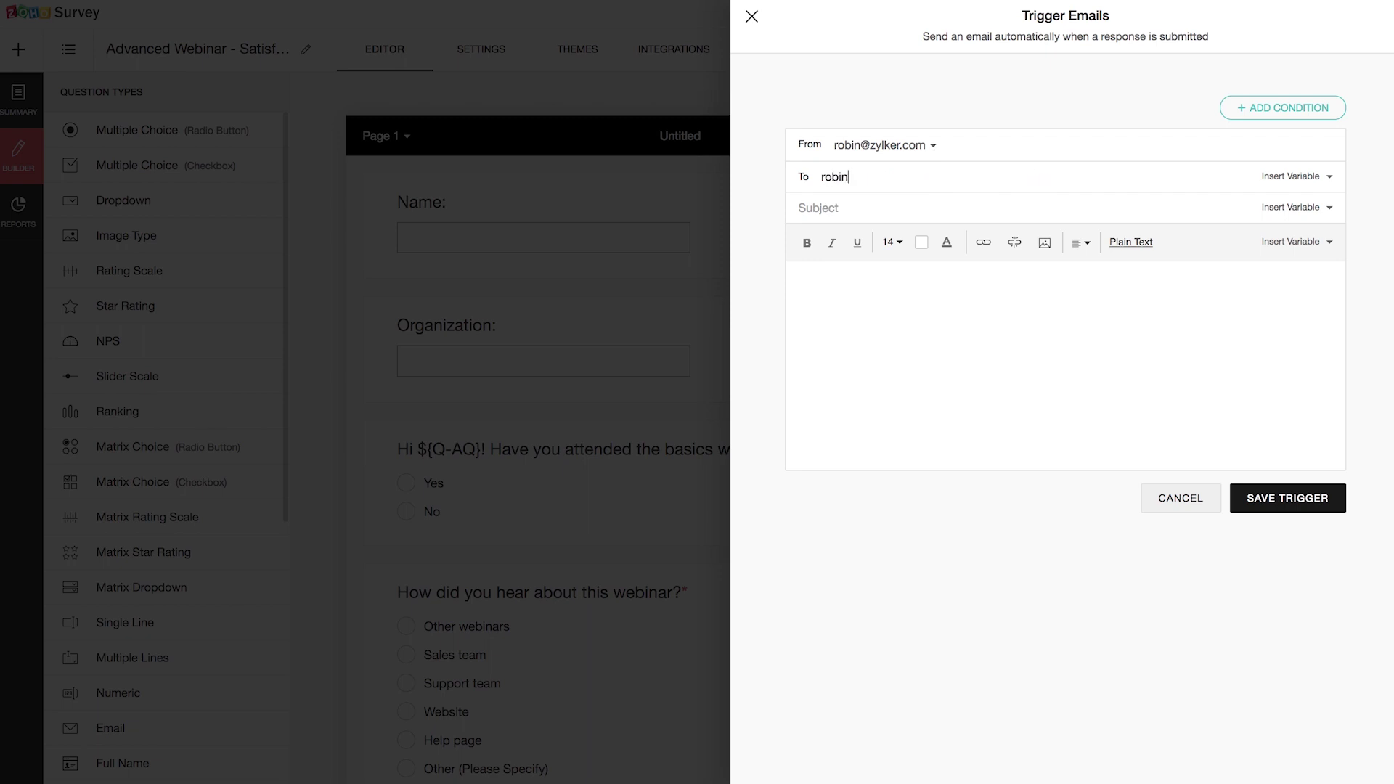
{"action": "left_click", "coordinate": [979, 213]}
{"action": "type", "text": "You have got feedback!"}
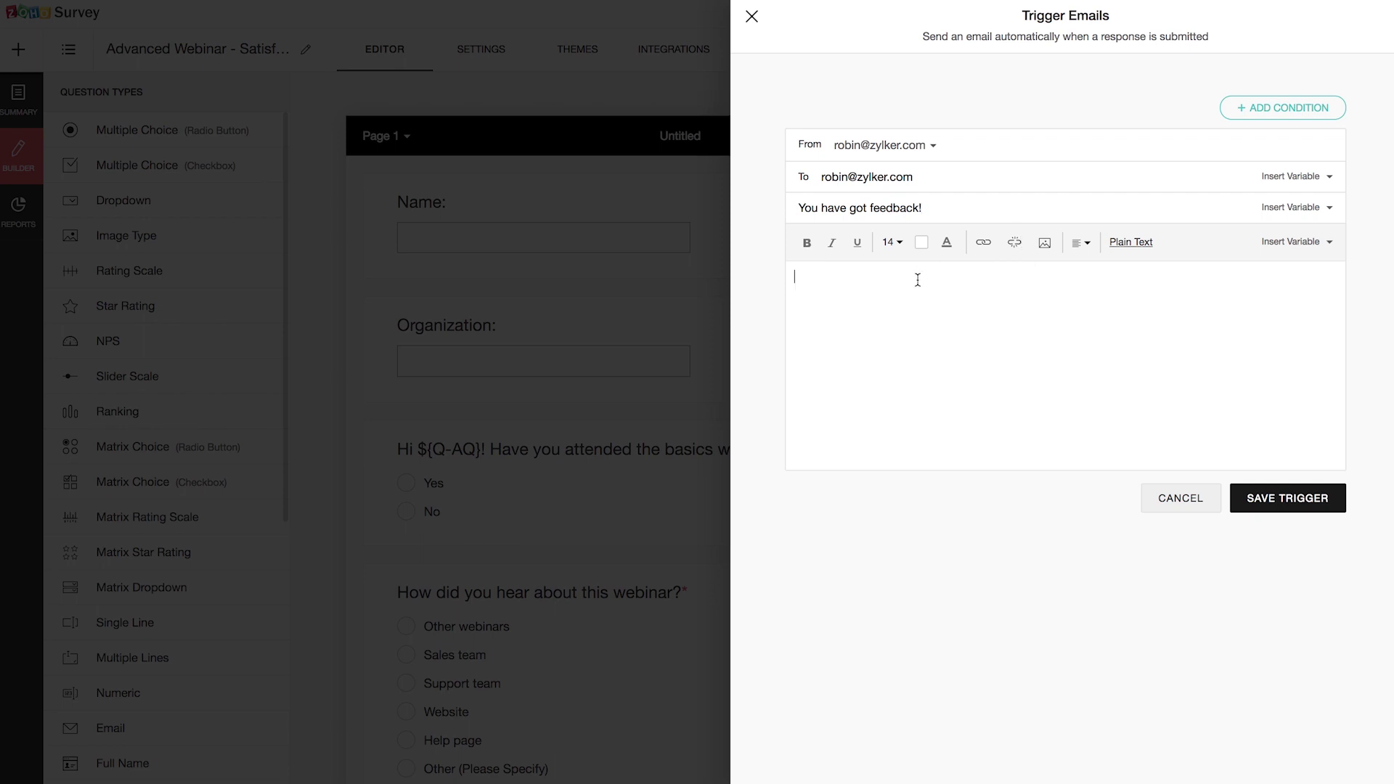
{"action": "type", "text": "You have a new feedback for the webinar."}
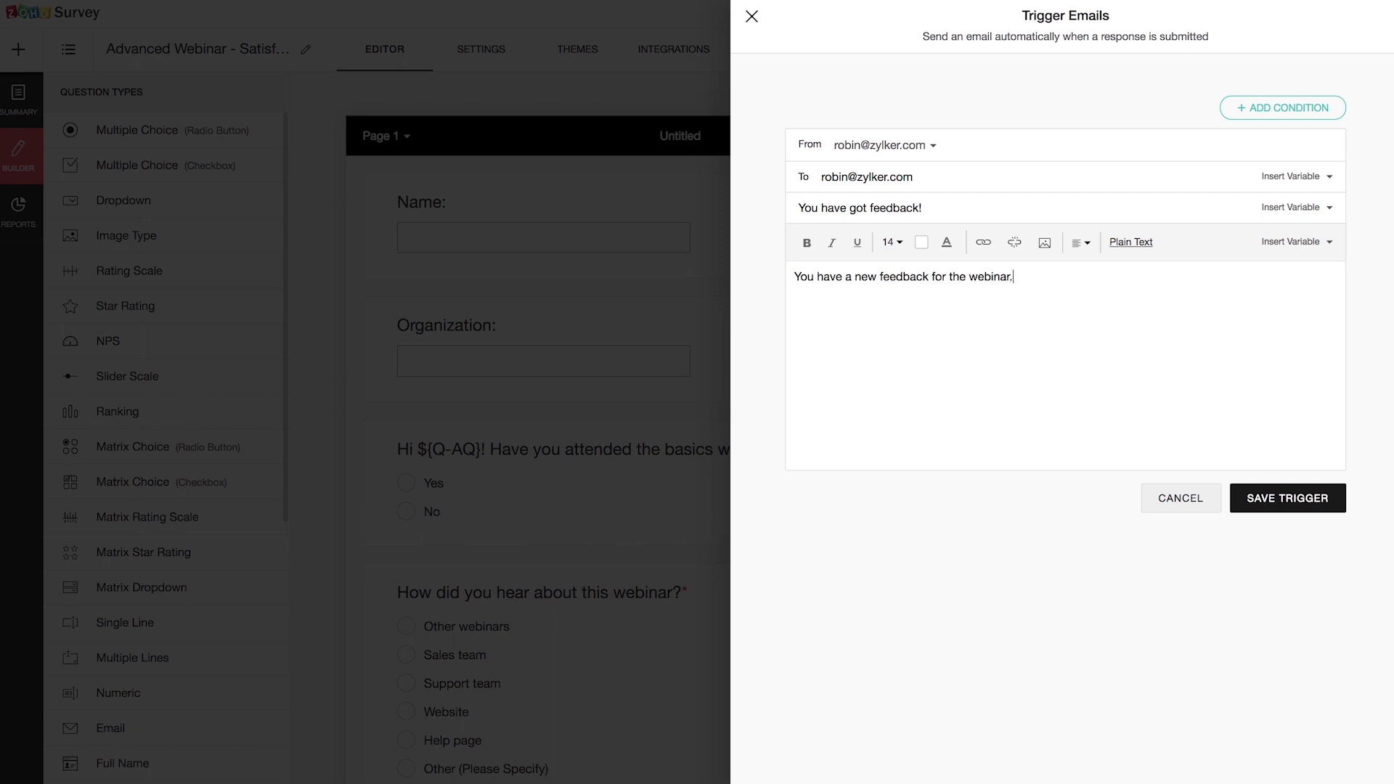
{"action": "left_click", "coordinate": [1326, 241]}
{"action": "left_click", "coordinate": [1146, 305]}
{"action": "left_click", "coordinate": [1318, 500]}
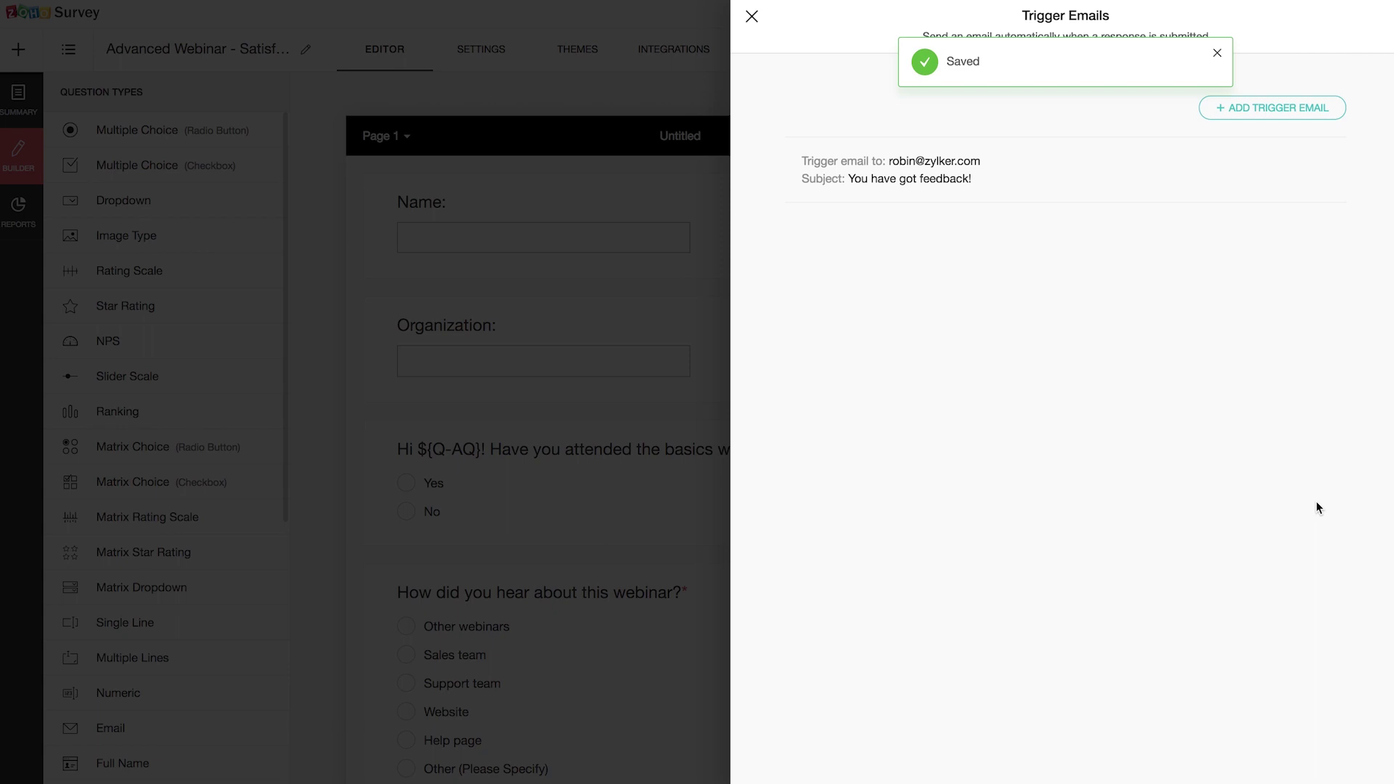
{"action": "left_click", "coordinate": [1305, 108]}
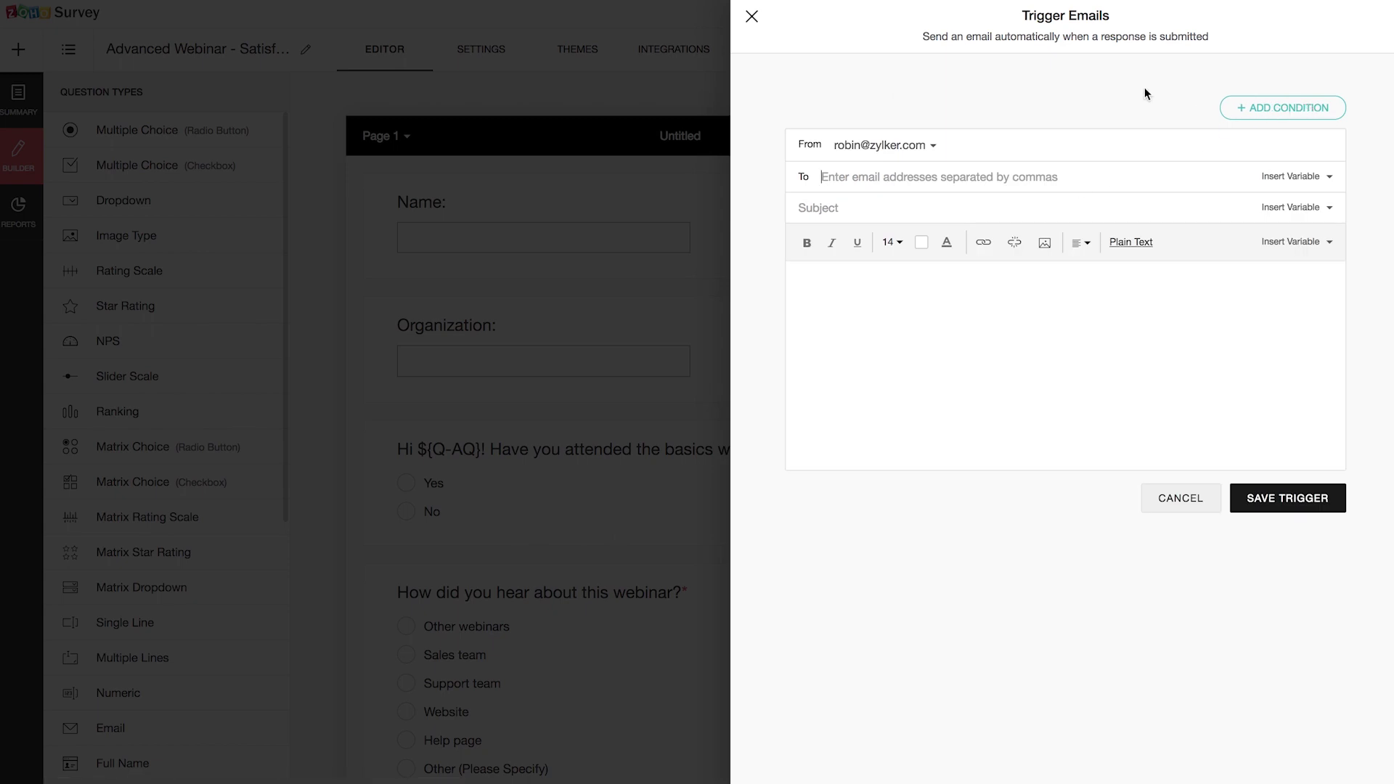
Step: Add the condition 'Rate your overall satisfaction' greater than 6 to the new trigger email
{"action": "left_click", "coordinate": [1279, 108]}
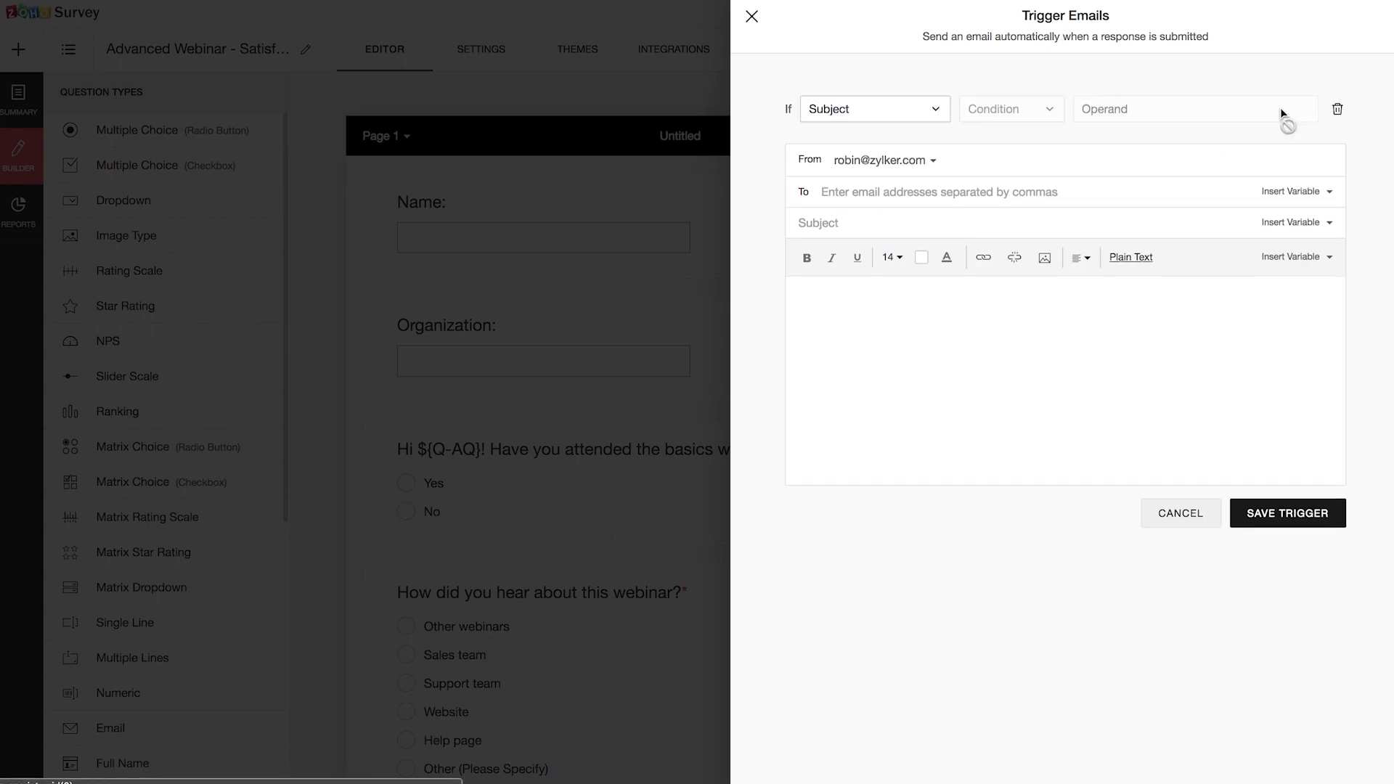
{"action": "left_click", "coordinate": [903, 112]}
{"action": "scroll", "coordinate": [906, 252], "scroll_direction": "down", "scroll_amount": 4}
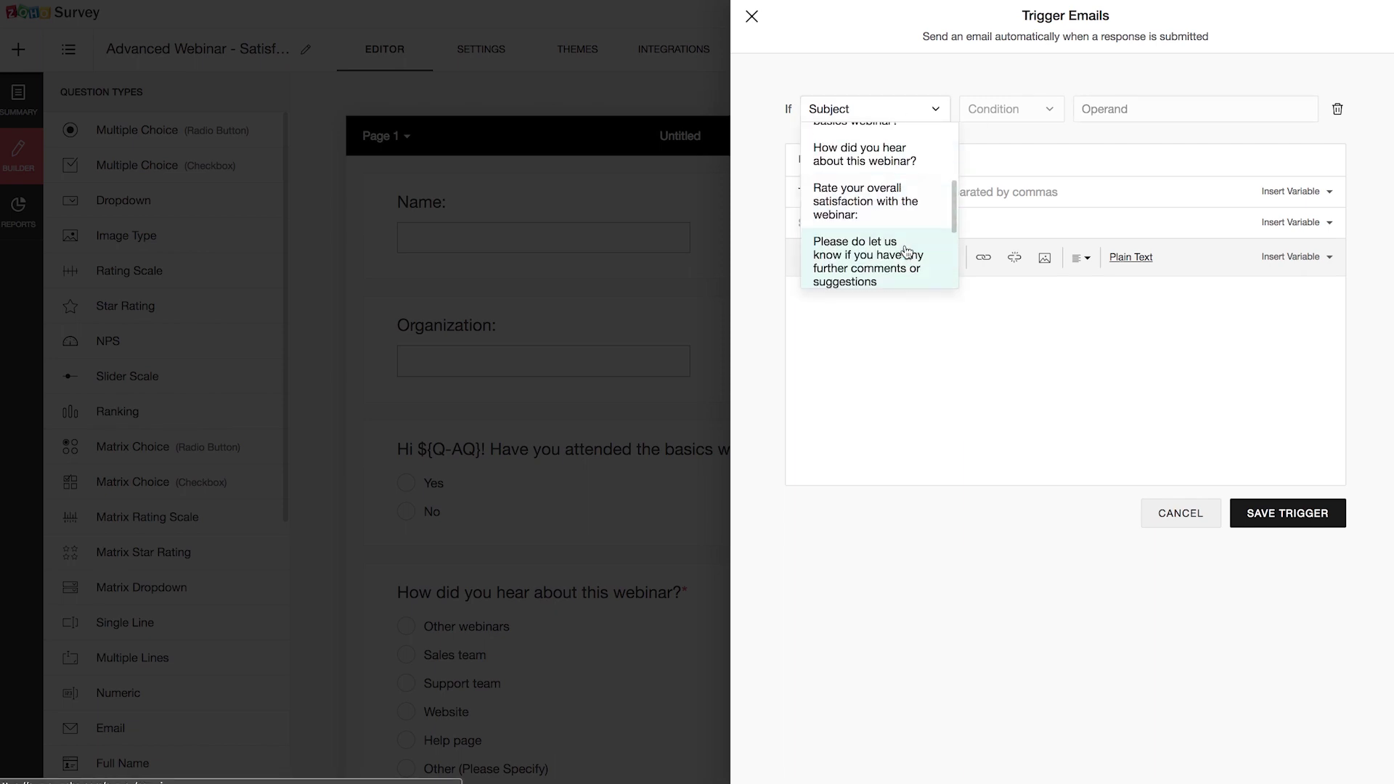
{"action": "left_click", "coordinate": [901, 211]}
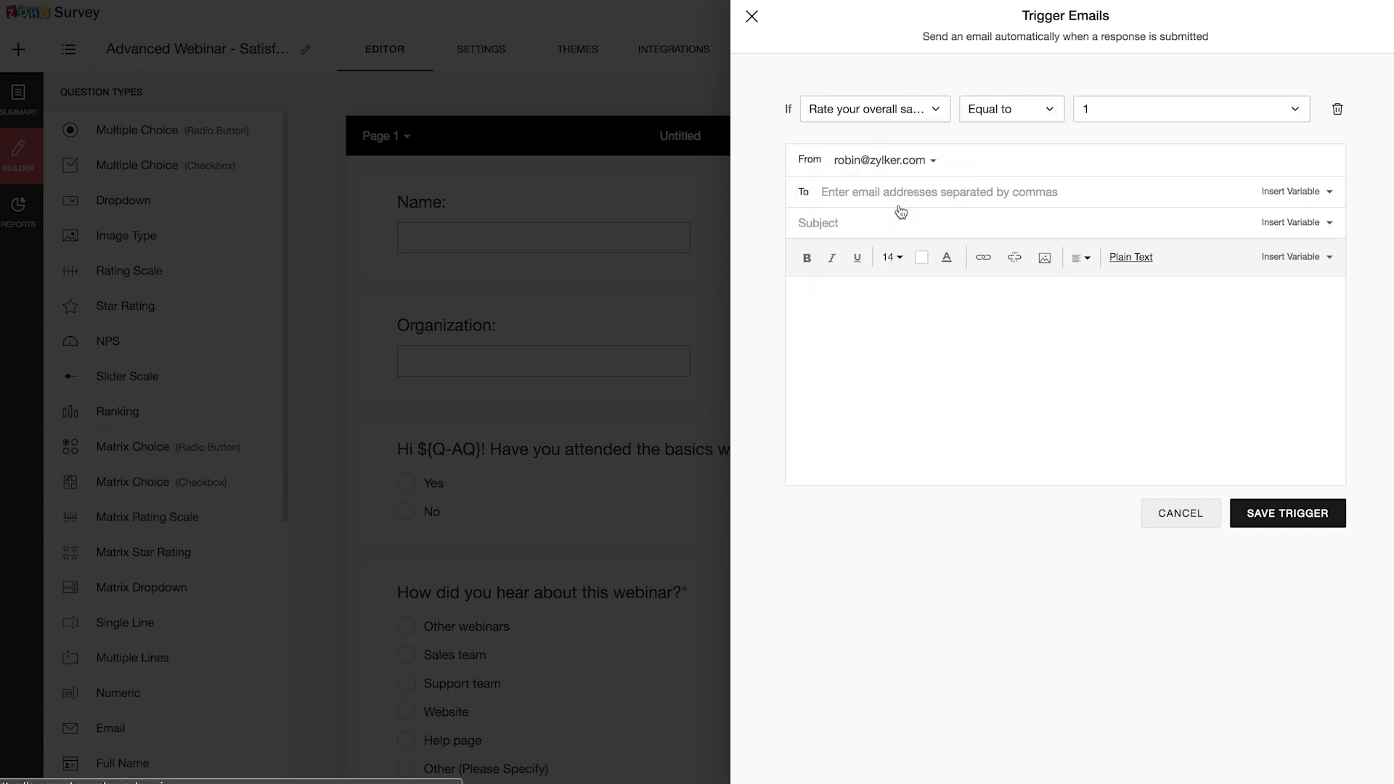
{"action": "left_click", "coordinate": [1048, 110]}
{"action": "left_click", "coordinate": [1036, 223]}
{"action": "left_click", "coordinate": [1108, 111]}
{"action": "left_click", "coordinate": [1127, 285]}
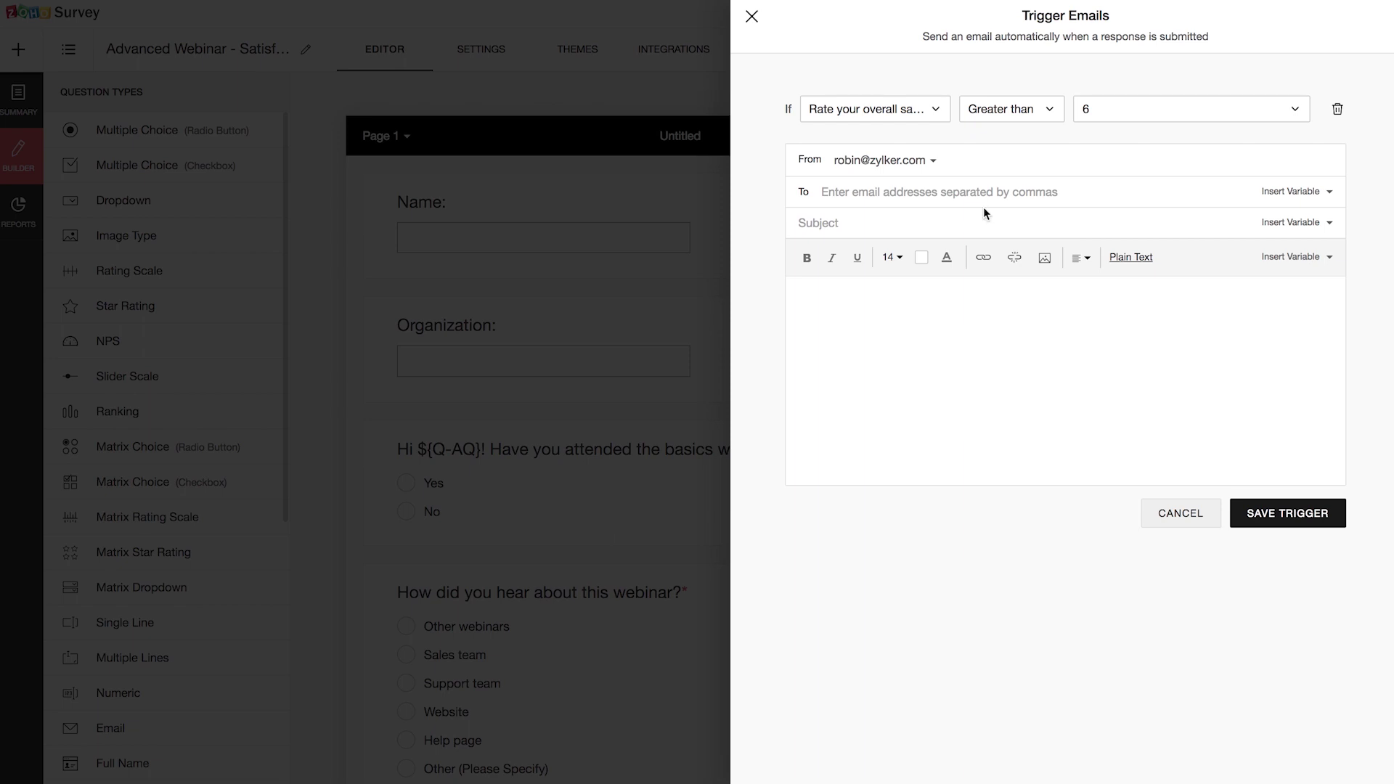
{"action": "left_click", "coordinate": [933, 161]}
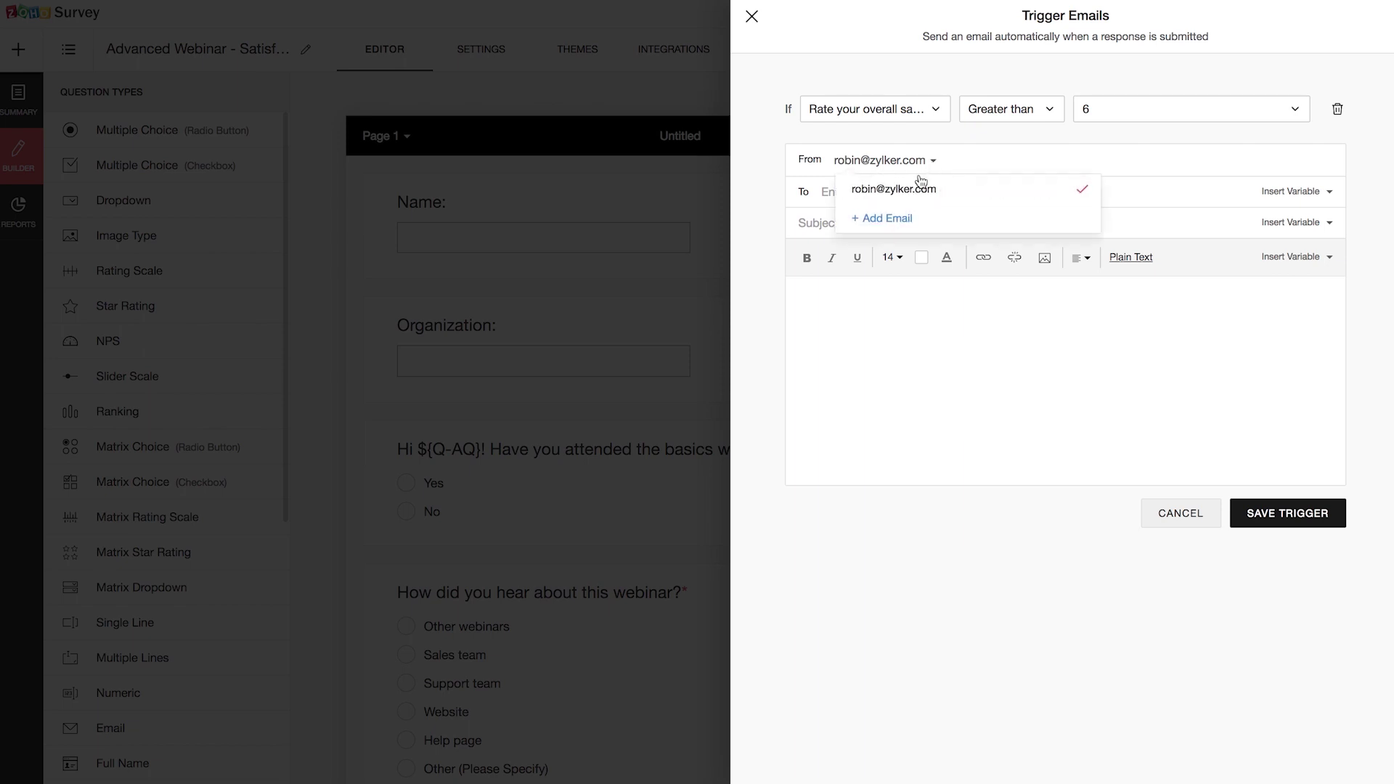
{"action": "left_click", "coordinate": [1026, 164]}
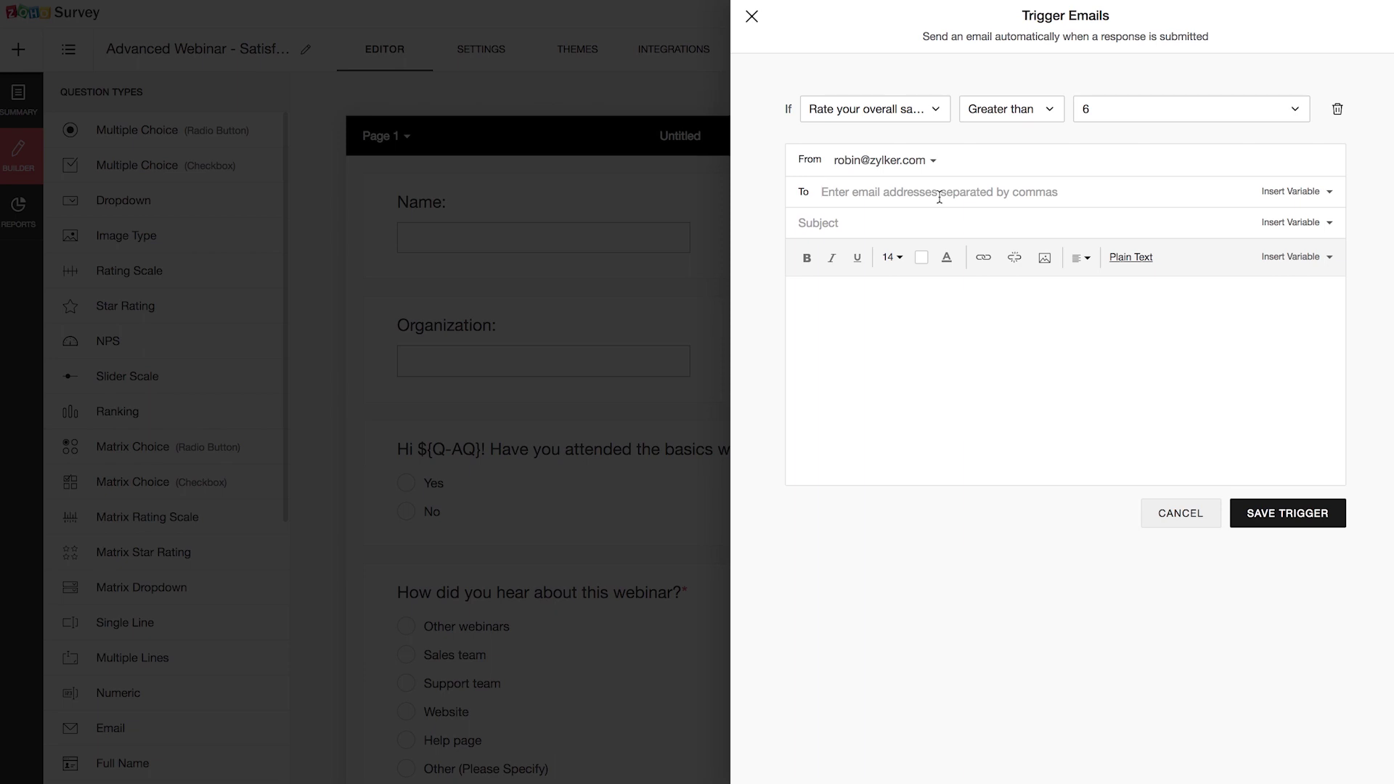
Step: Address the email to the Email Address answer with subject 'Thank you for your response!'
{"action": "left_click", "coordinate": [1309, 193]}
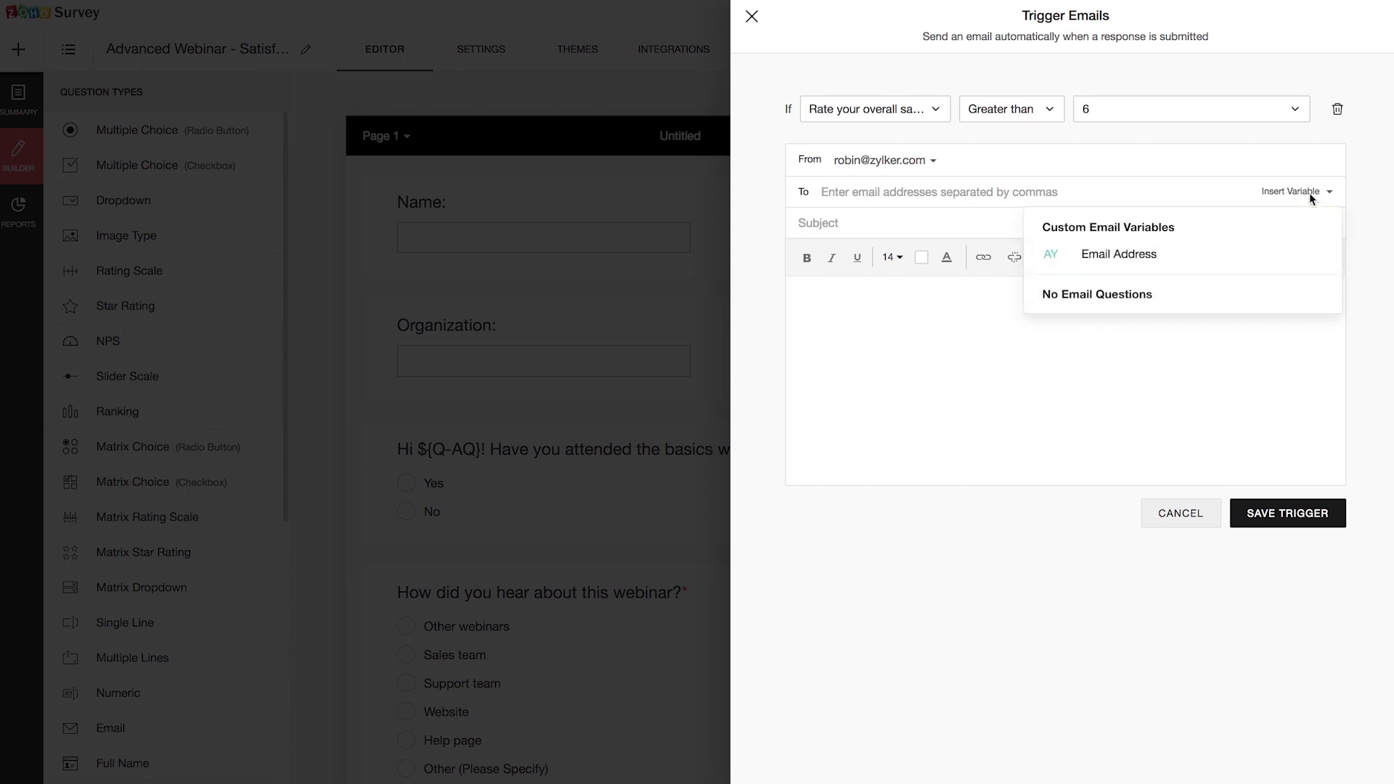
{"action": "left_click", "coordinate": [1137, 259]}
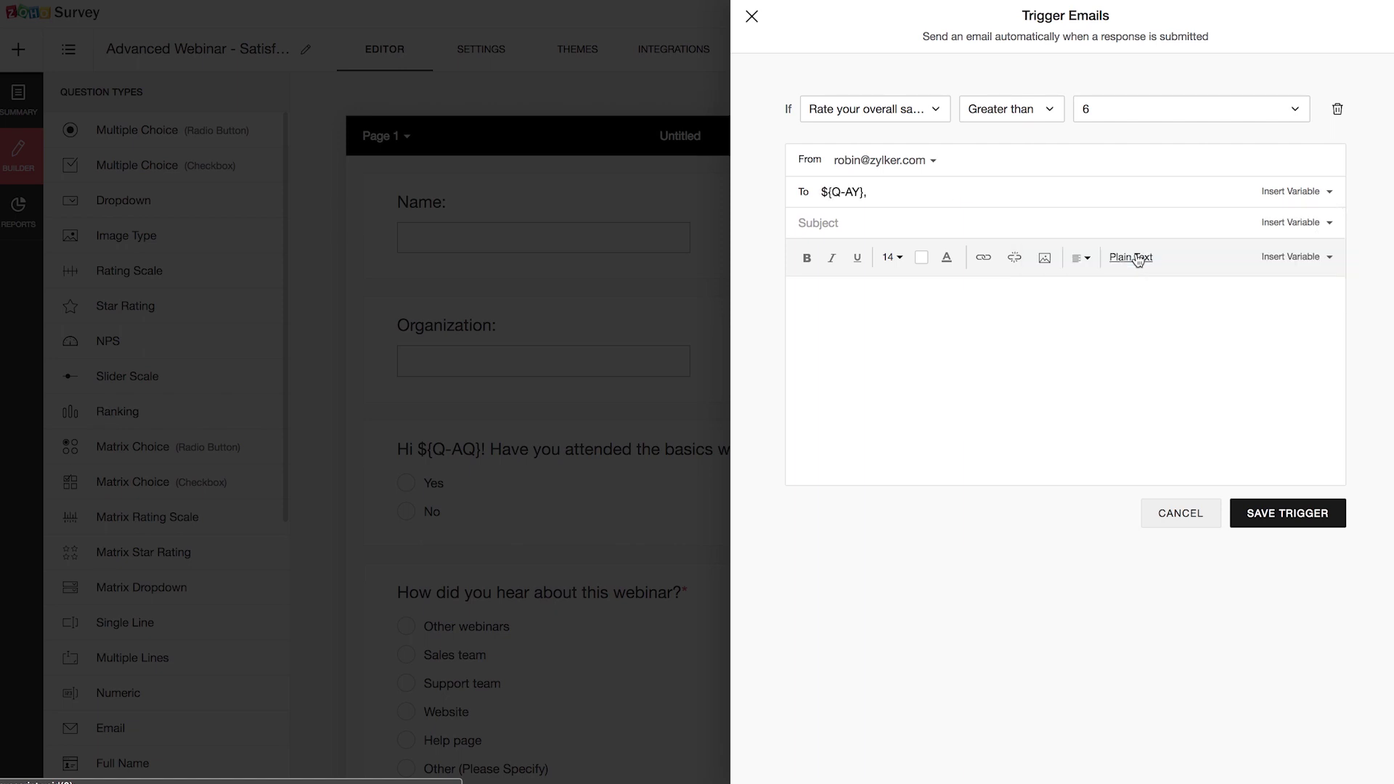
{"action": "left_click", "coordinate": [917, 227]}
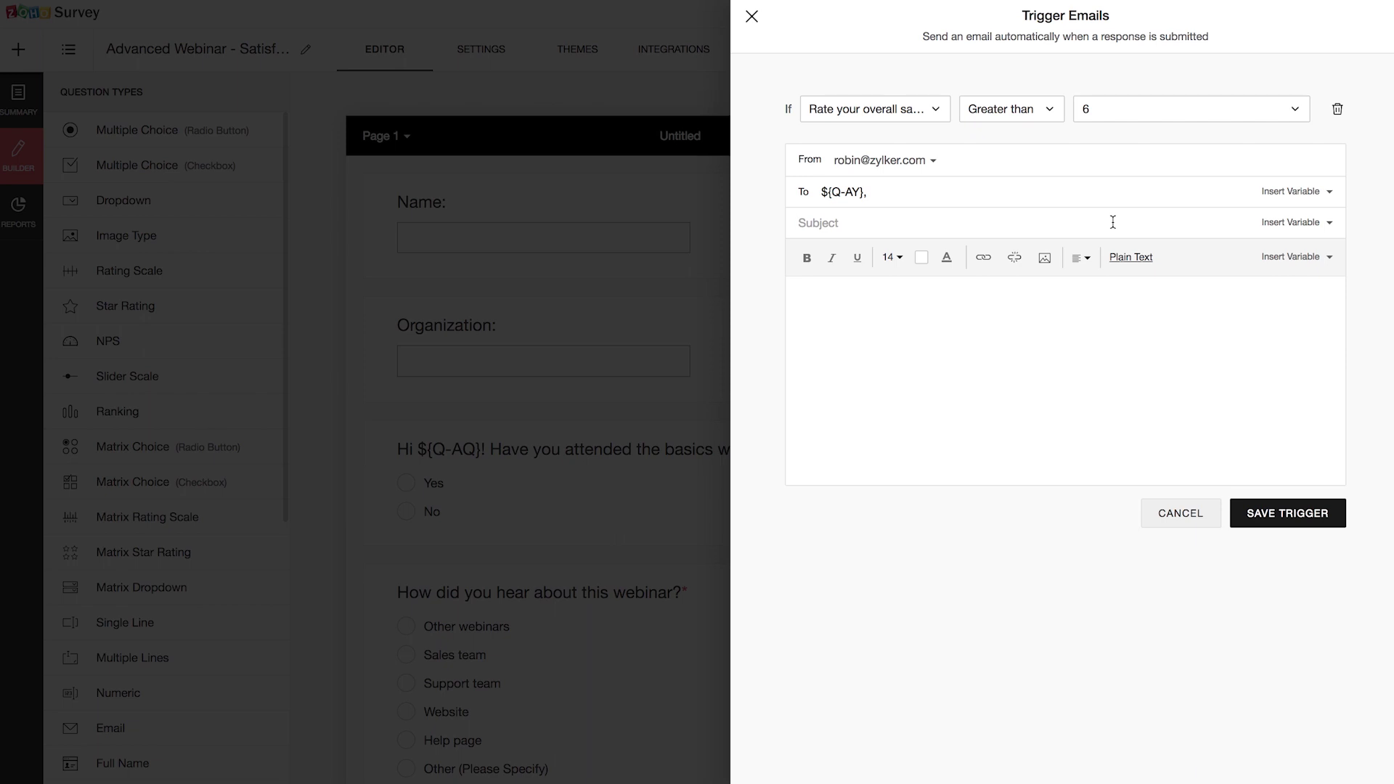
{"action": "type", "text": "Thank you for your response!"}
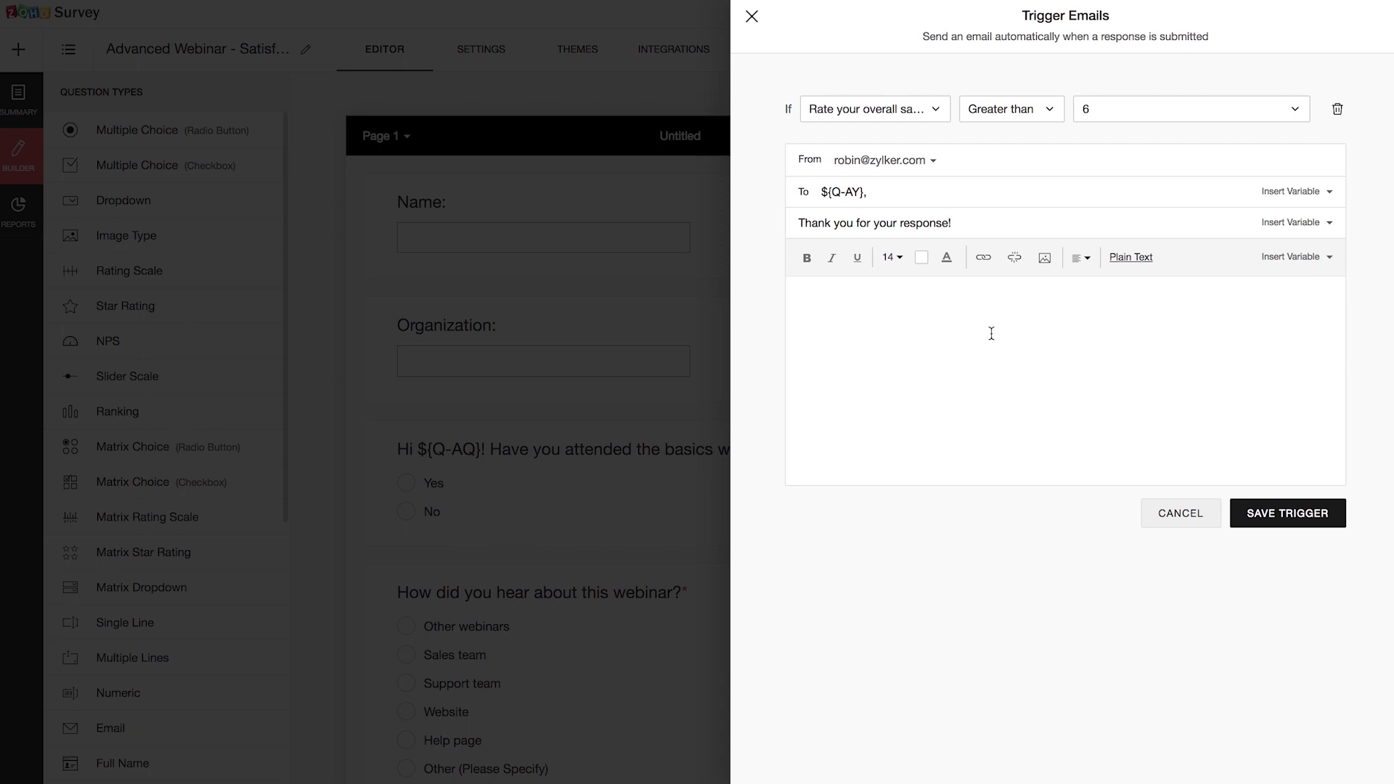
Step: Write the thank-you body signed 'Team Zoho Survey', greet by the Name variable, and save the trigger
{"action": "left_click", "coordinate": [991, 333]}
{"action": "type", "text": "Hello,"}
{"action": "key", "text": "Return"}
{"action": "key", "text": "Return"}
{"action": "key", "text": "Return"}
{"action": "type", "text": "Regards,"}
{"action": "type", "text": "Team Zoho Survey"}
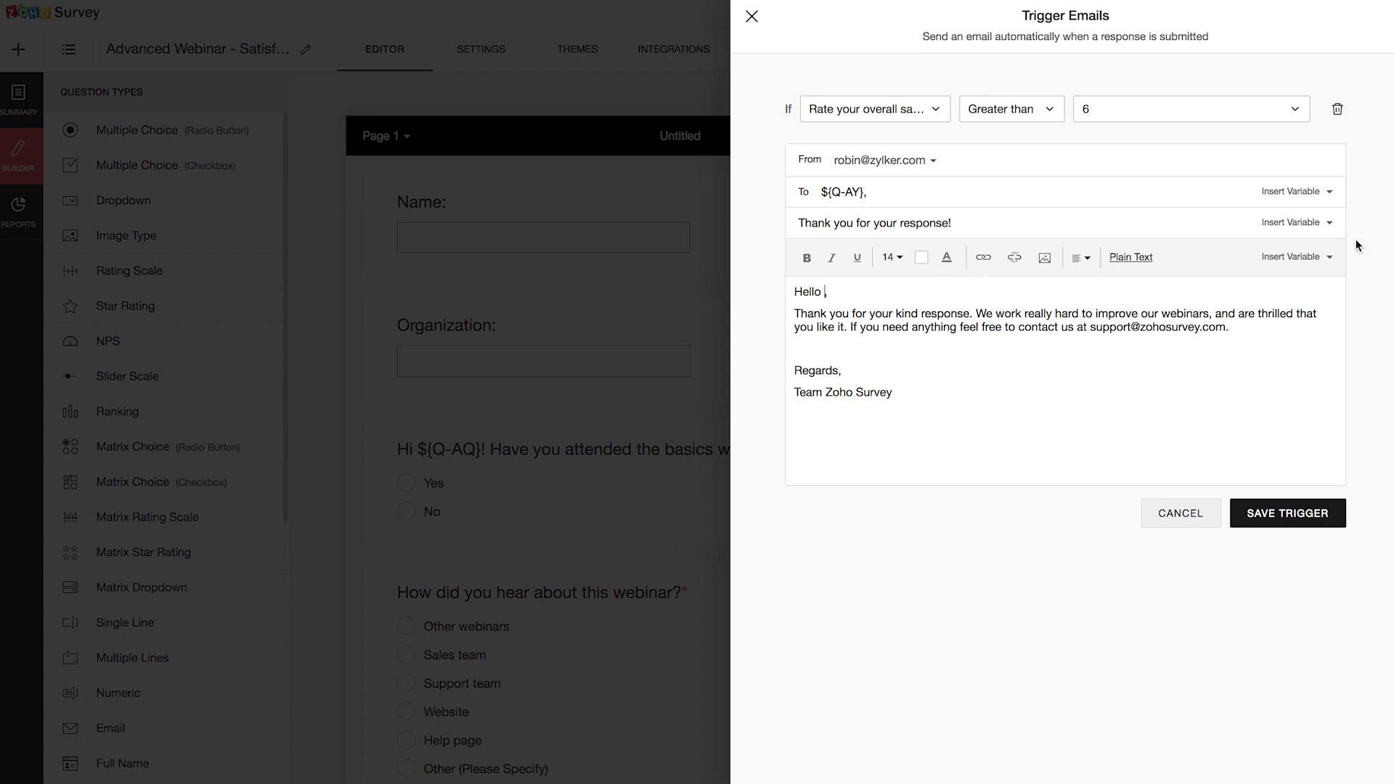
{"action": "left_click", "coordinate": [1293, 258]}
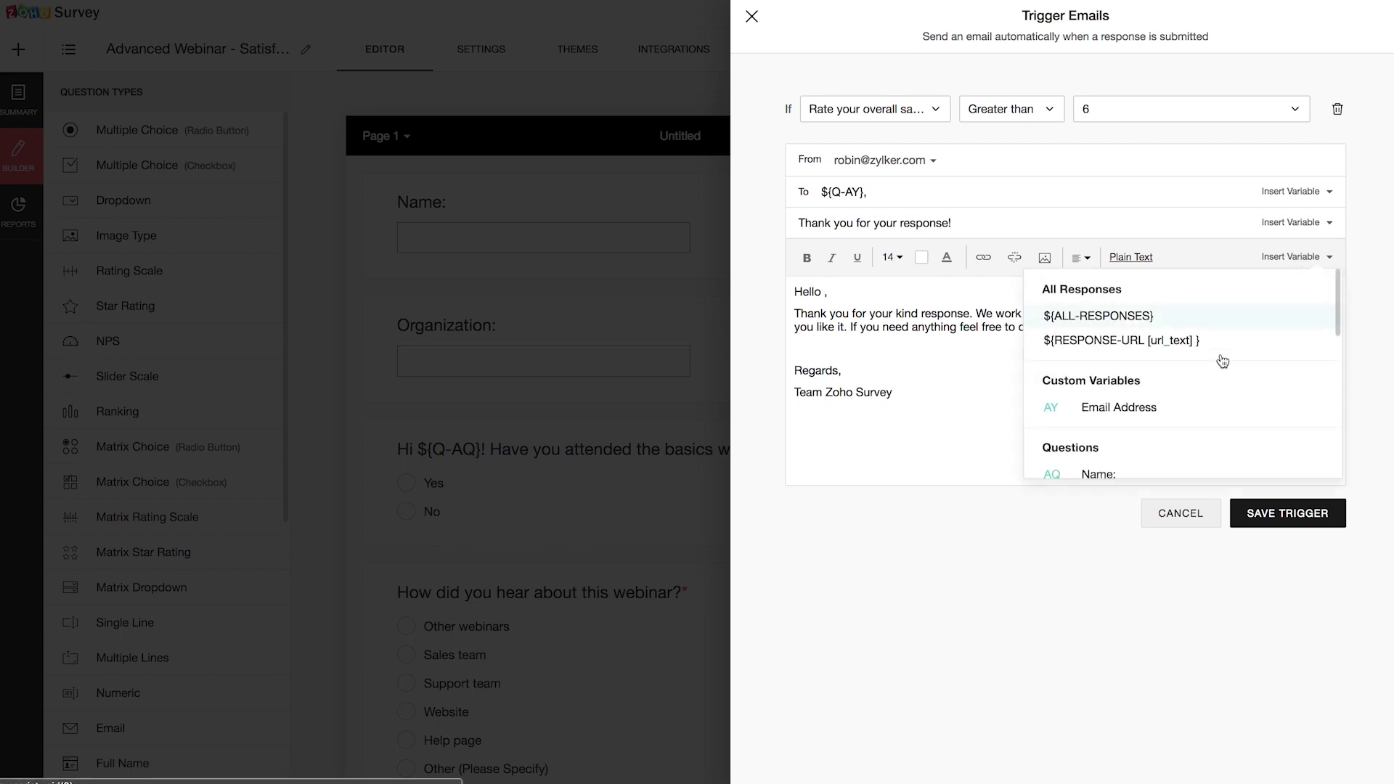
{"action": "scroll", "coordinate": [1212, 386], "scroll_direction": "down", "scroll_amount": 2}
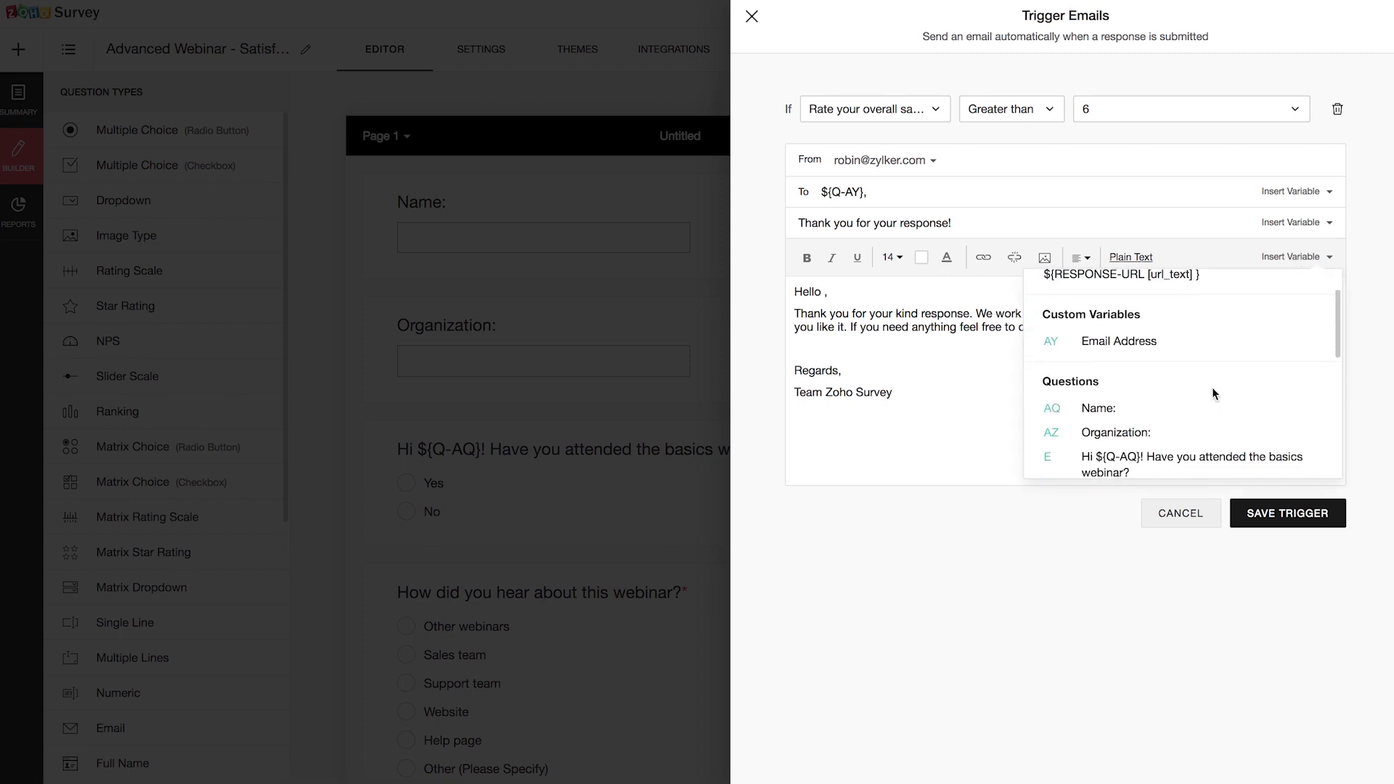
{"action": "left_click", "coordinate": [1124, 403]}
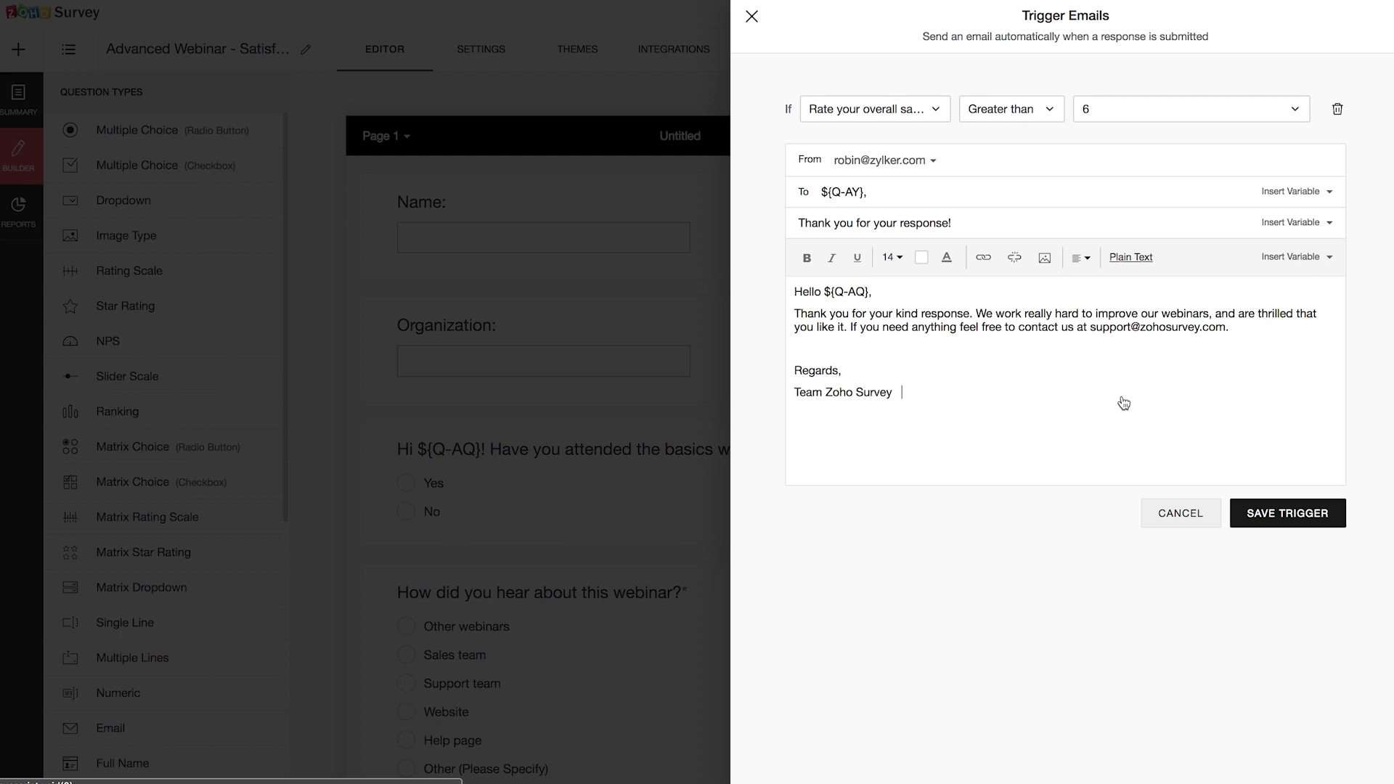
{"action": "left_click", "coordinate": [1289, 514]}
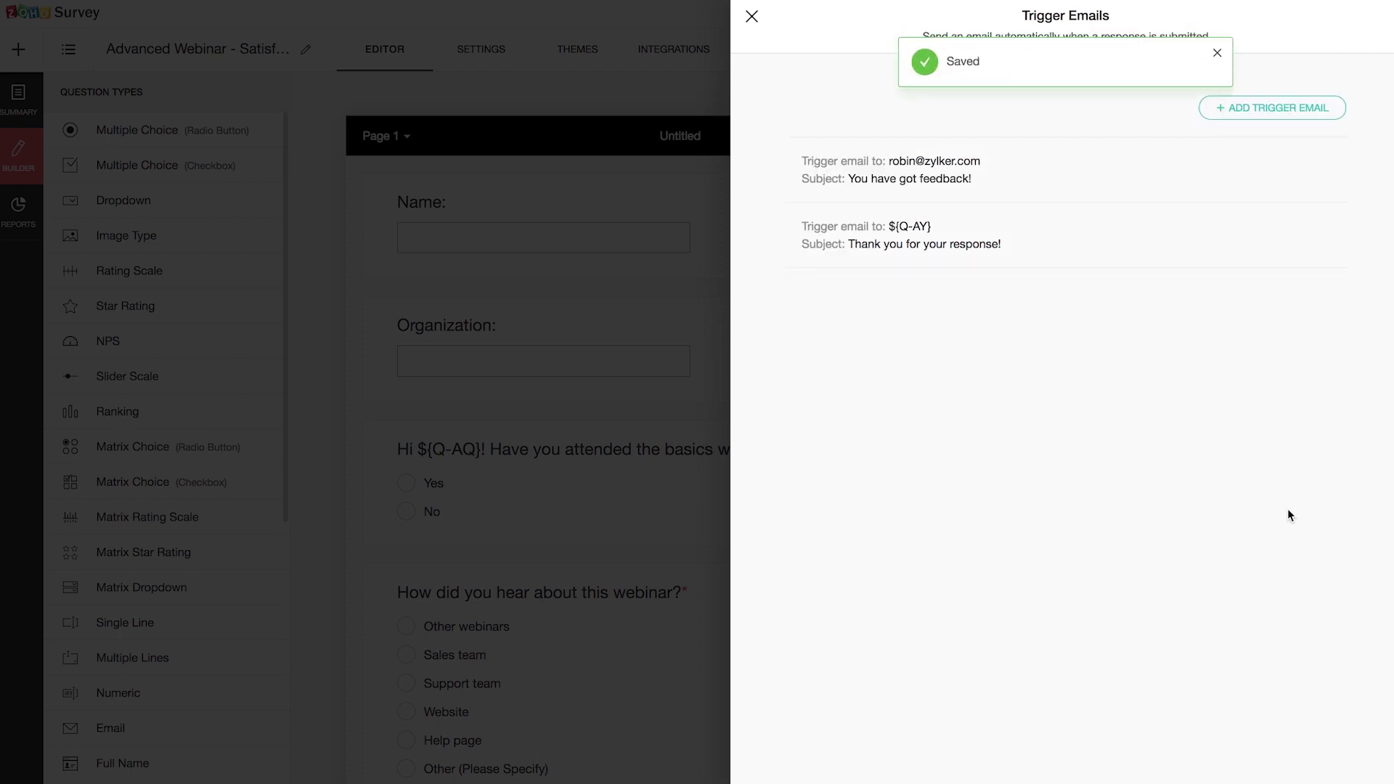
{"action": "mouse_move", "coordinate": [1279, 209]}
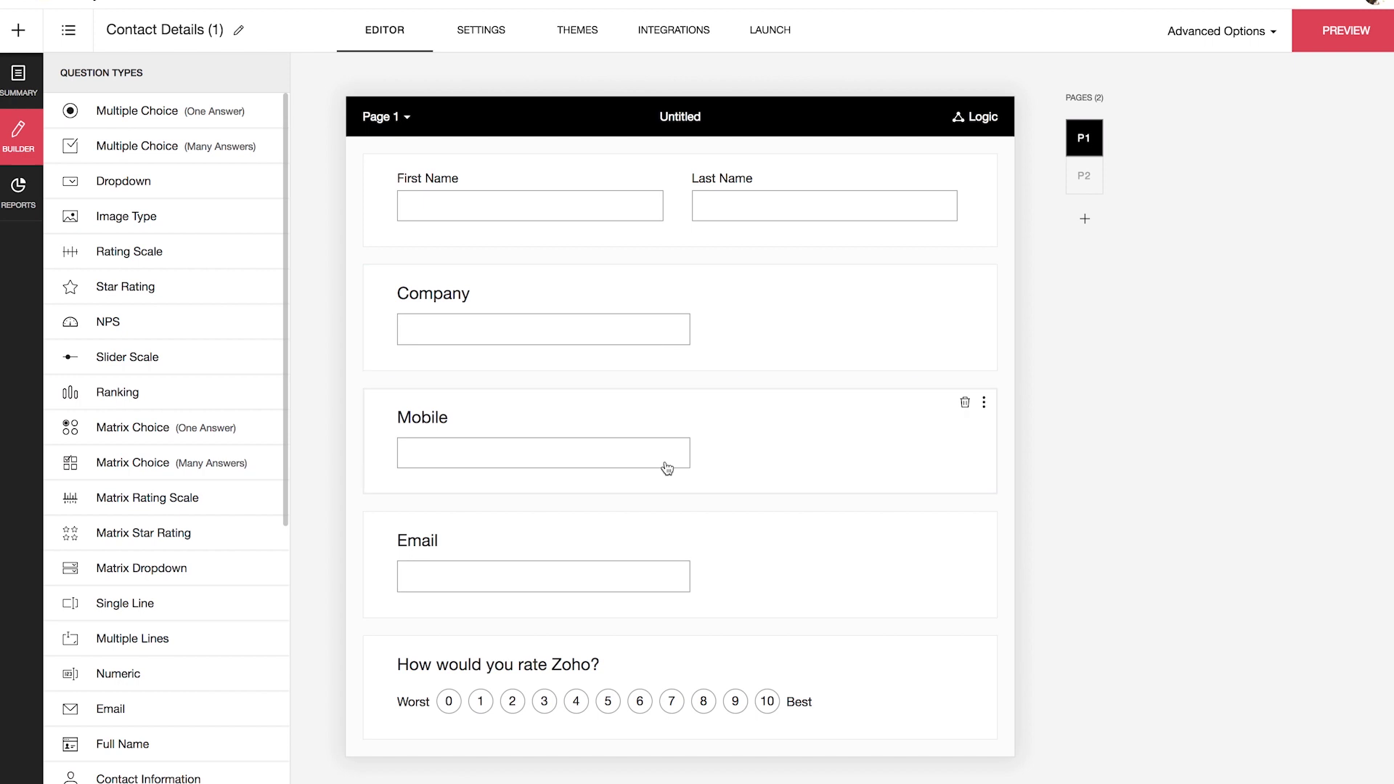
Step: Scroll through the Contact Details survey's Page 1 and Page 2 questions
{"action": "scroll", "coordinate": [665, 521], "scroll_direction": "down", "scroll_amount": 4}
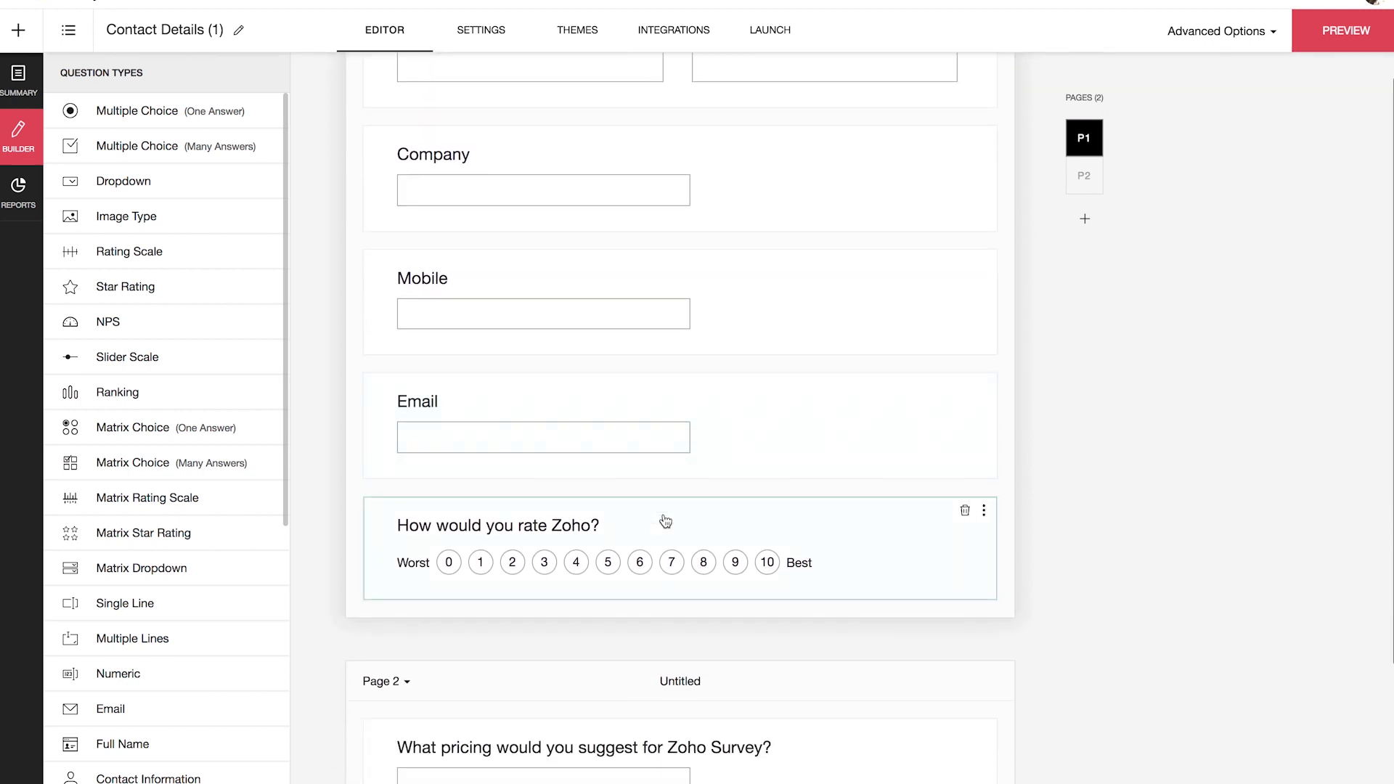
{"action": "scroll", "coordinate": [663, 520], "scroll_direction": "up", "scroll_amount": 2}
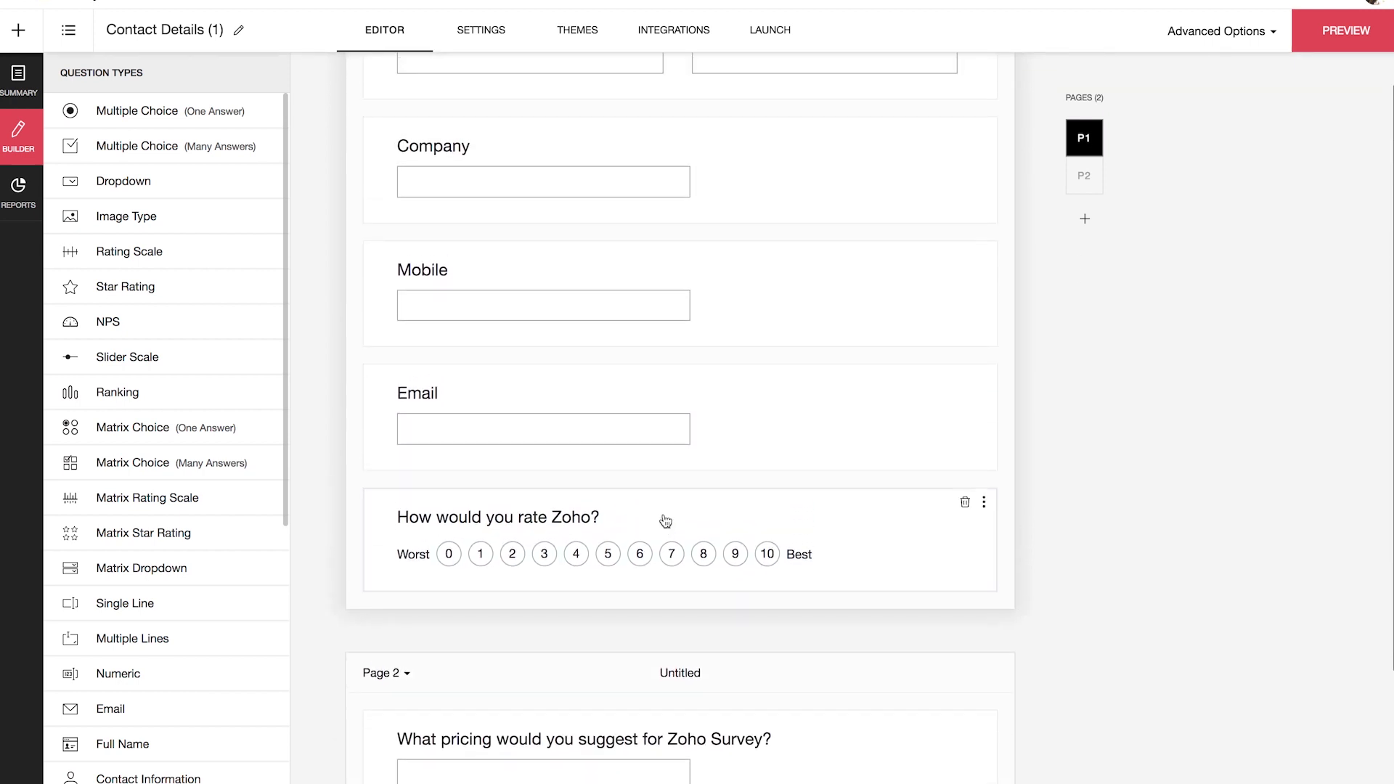
{"action": "scroll", "coordinate": [663, 521], "scroll_direction": "down", "scroll_amount": 1}
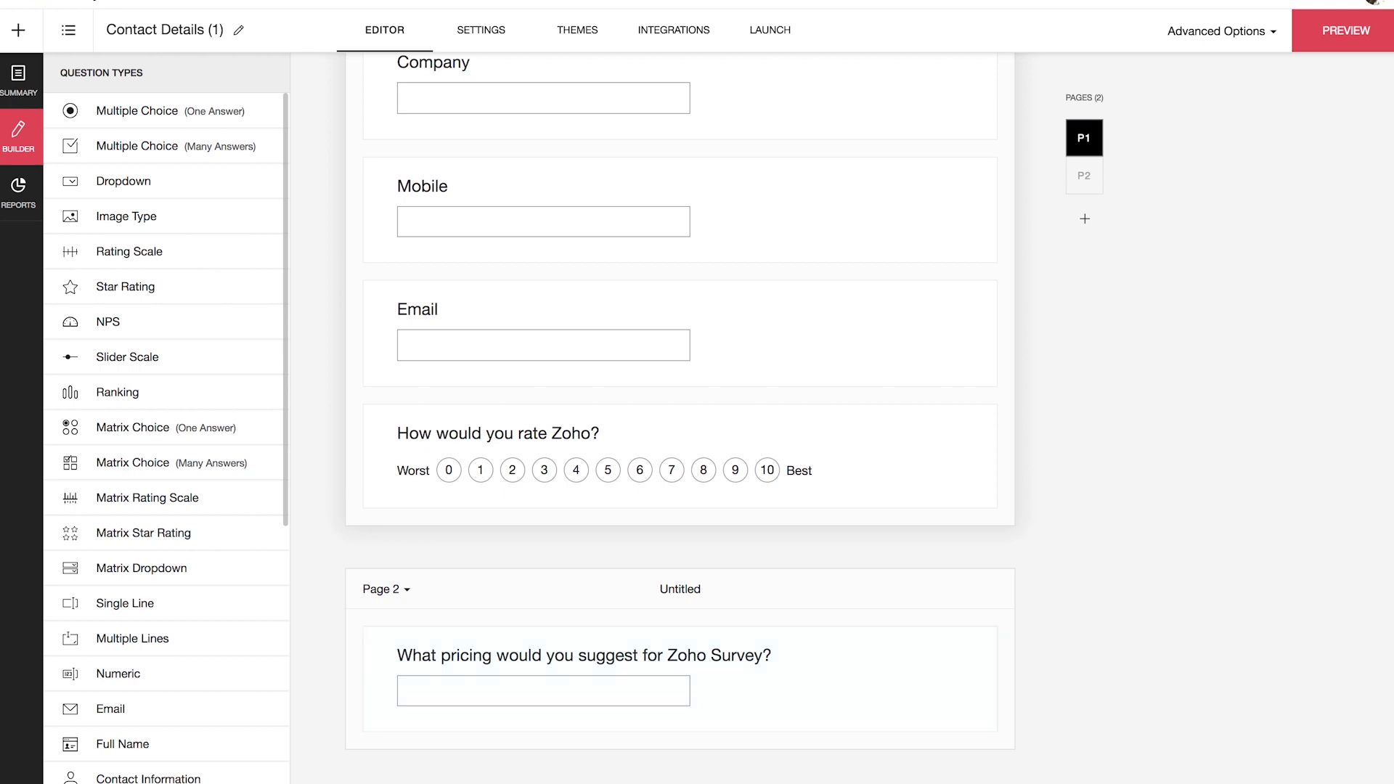
{"action": "scroll", "coordinate": [1263, 443], "scroll_direction": "up", "scroll_amount": 4}
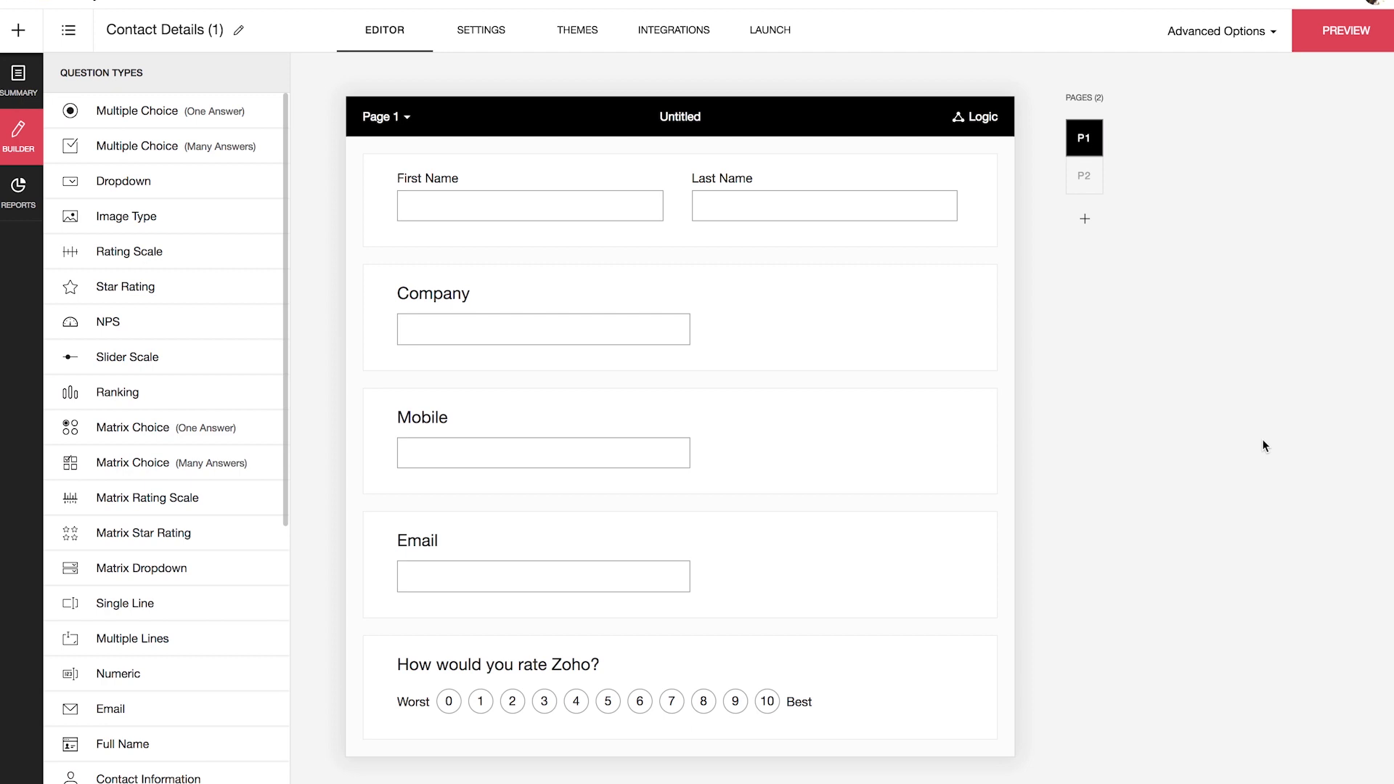
Step: Paste the Zoho CRM create-potential-record template into the trigger function script
{"action": "left_click", "coordinate": [1235, 47]}
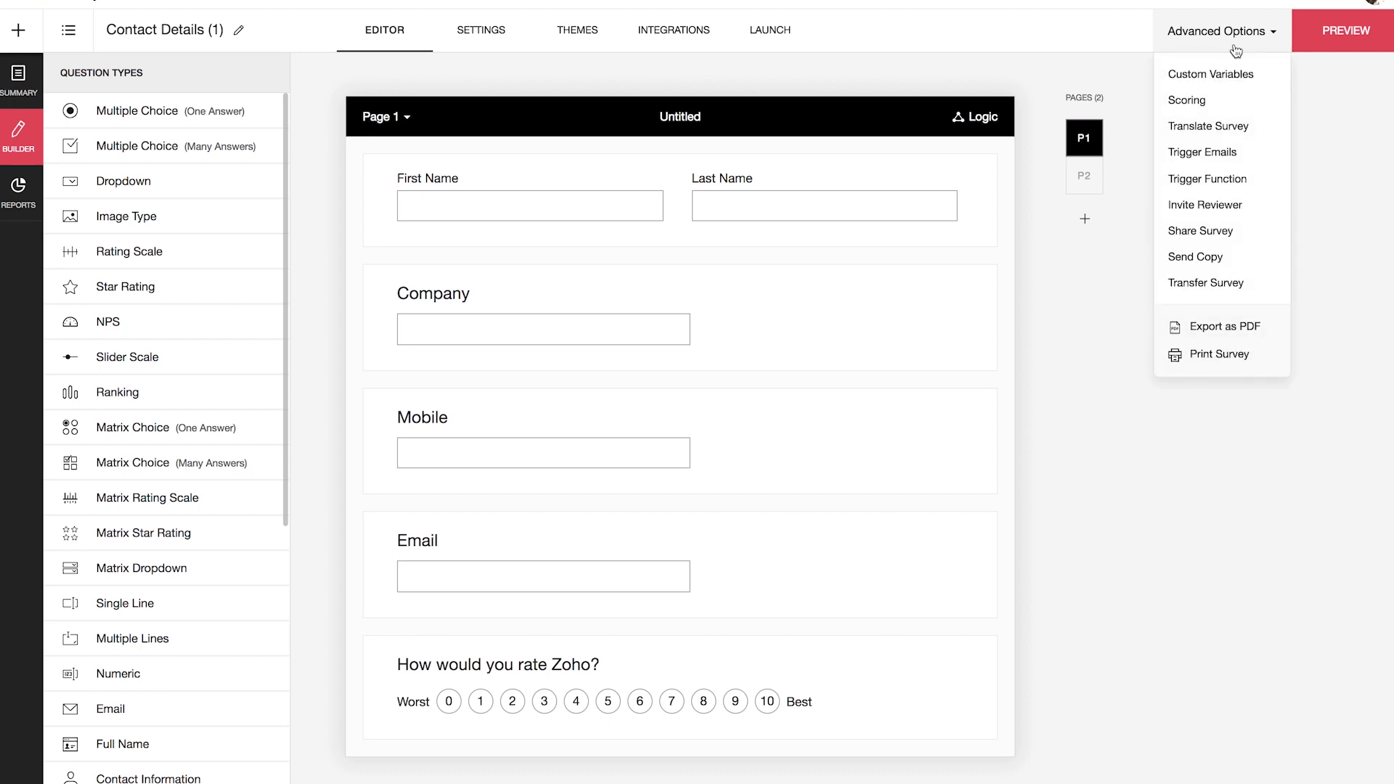
{"action": "left_click", "coordinate": [1249, 185]}
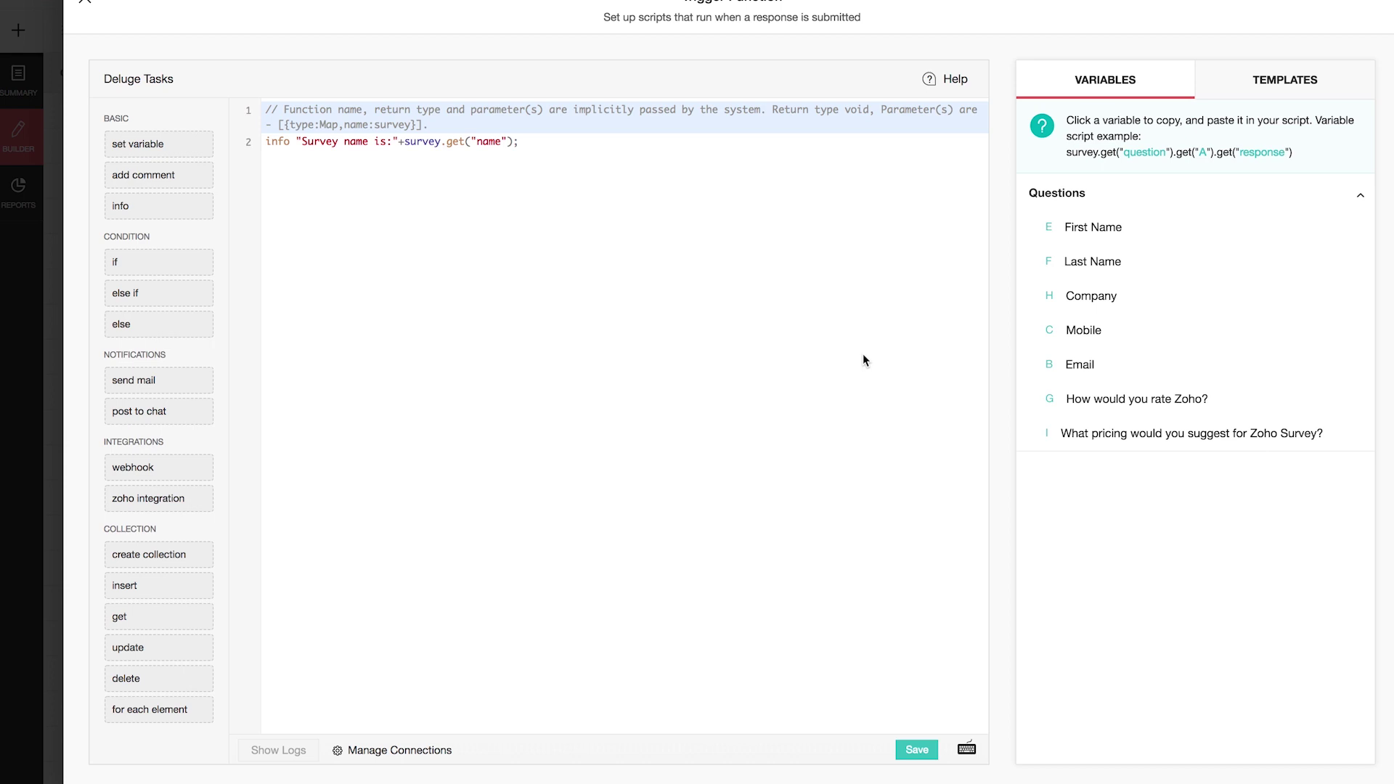
{"action": "left_click", "coordinate": [1252, 91]}
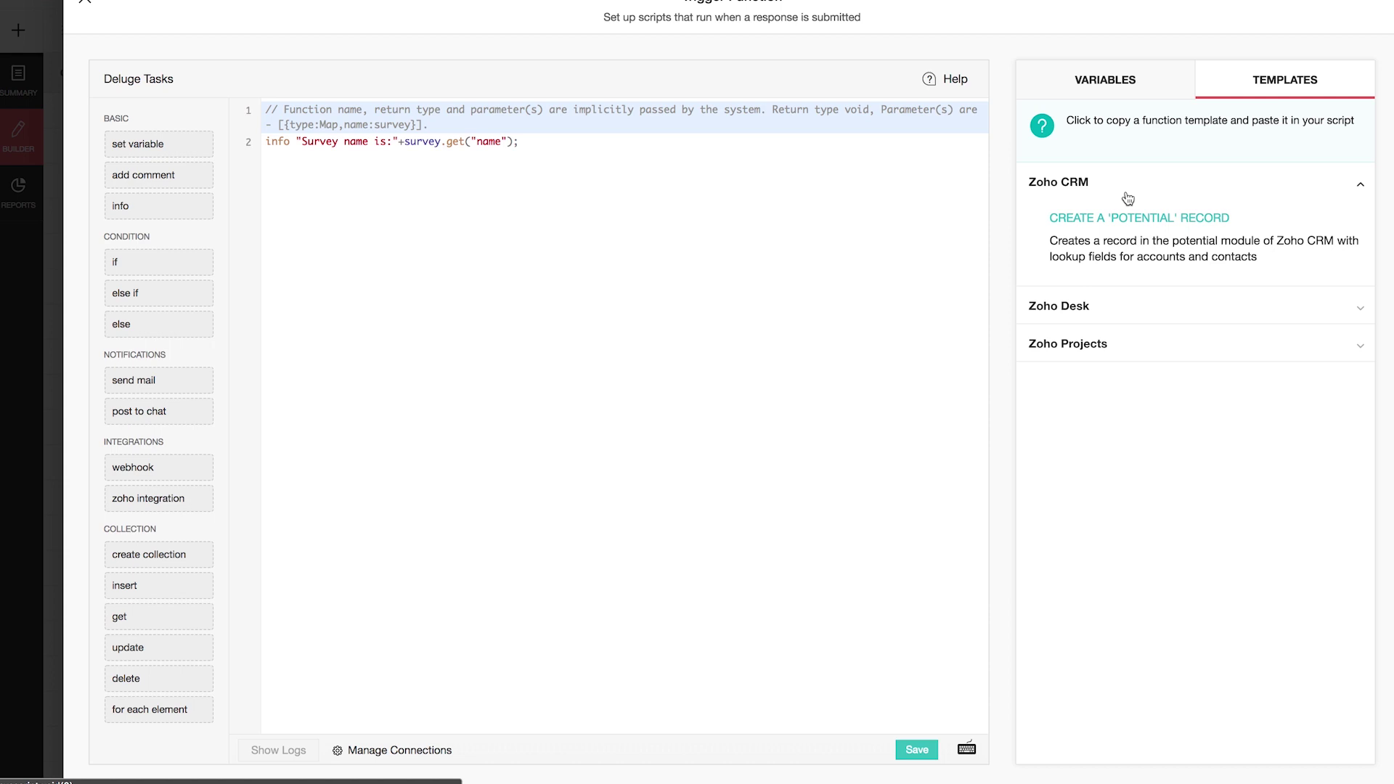
{"action": "left_click", "coordinate": [1135, 219]}
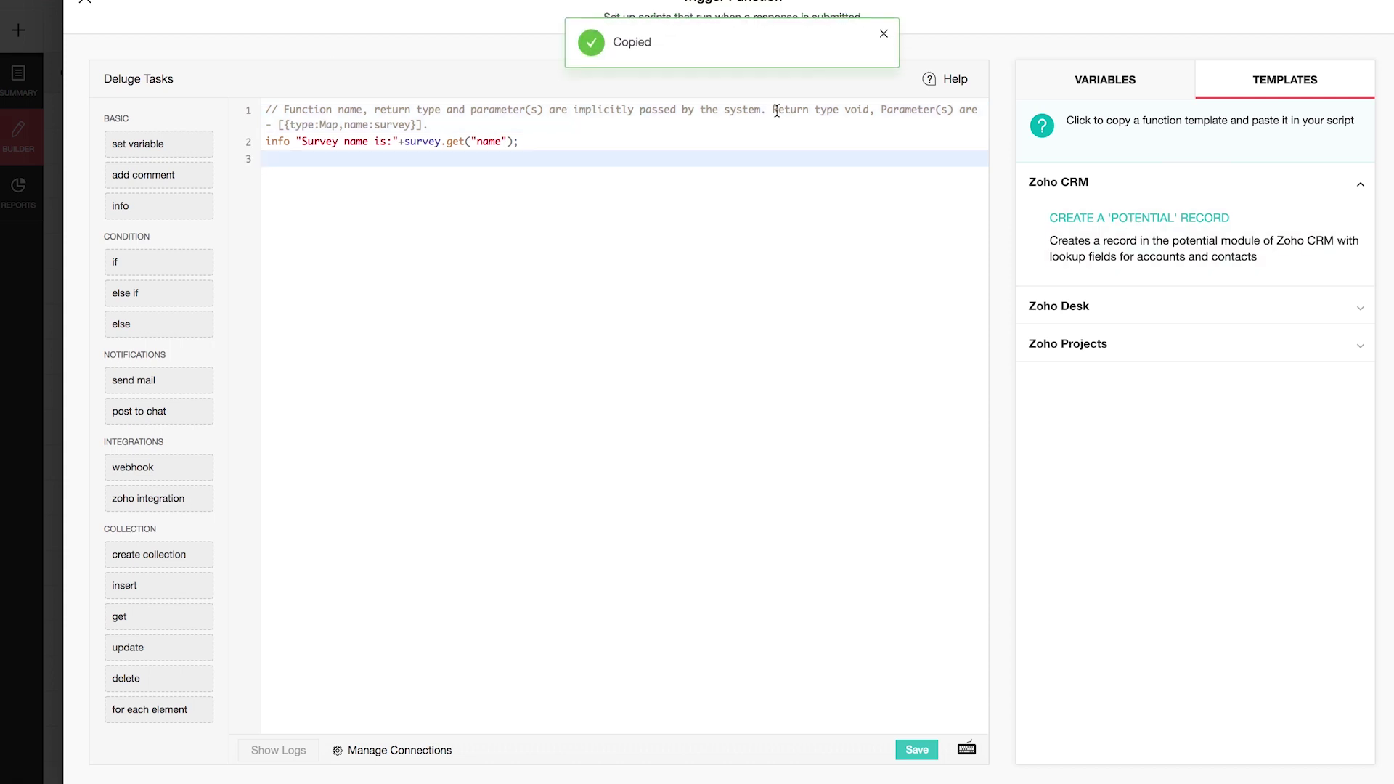
{"action": "left_click", "coordinate": [291, 163]}
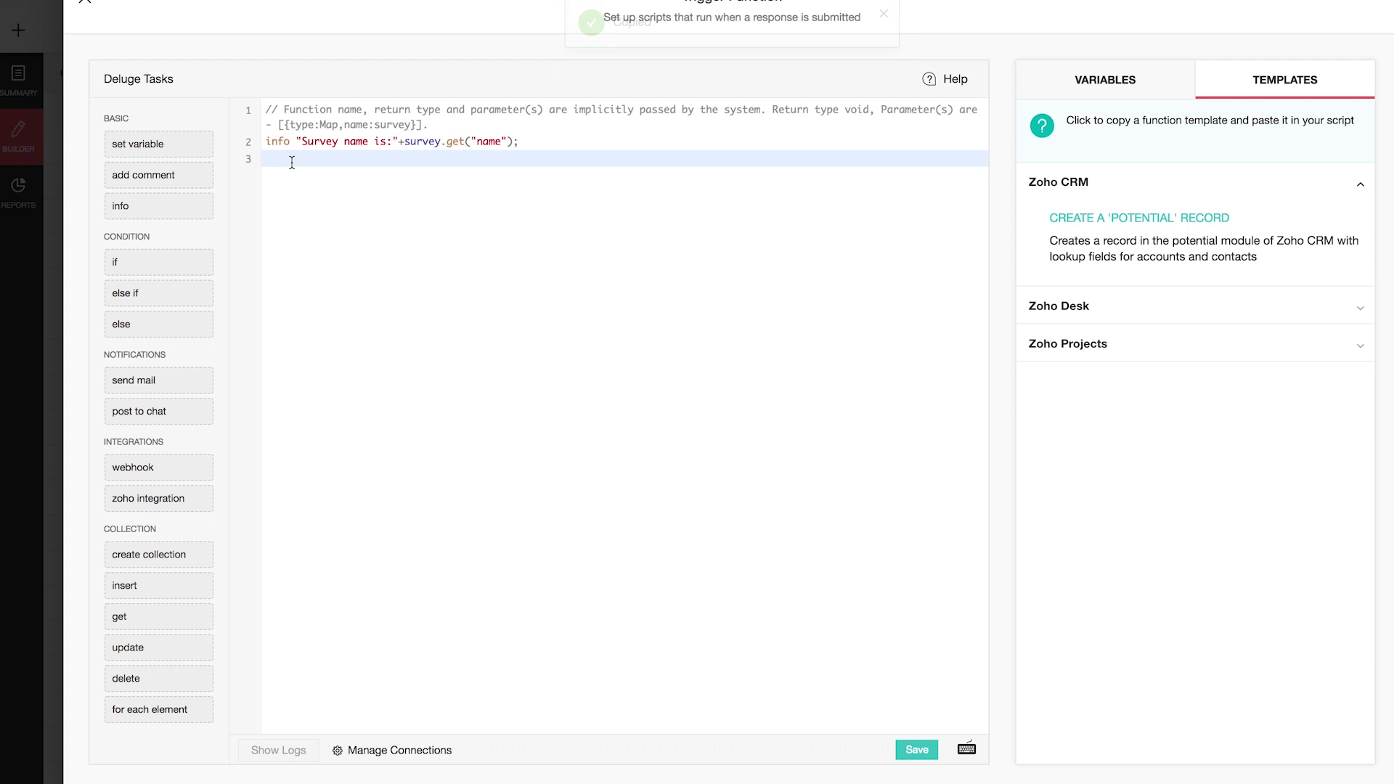
{"action": "key", "text": "ctrl+v"}
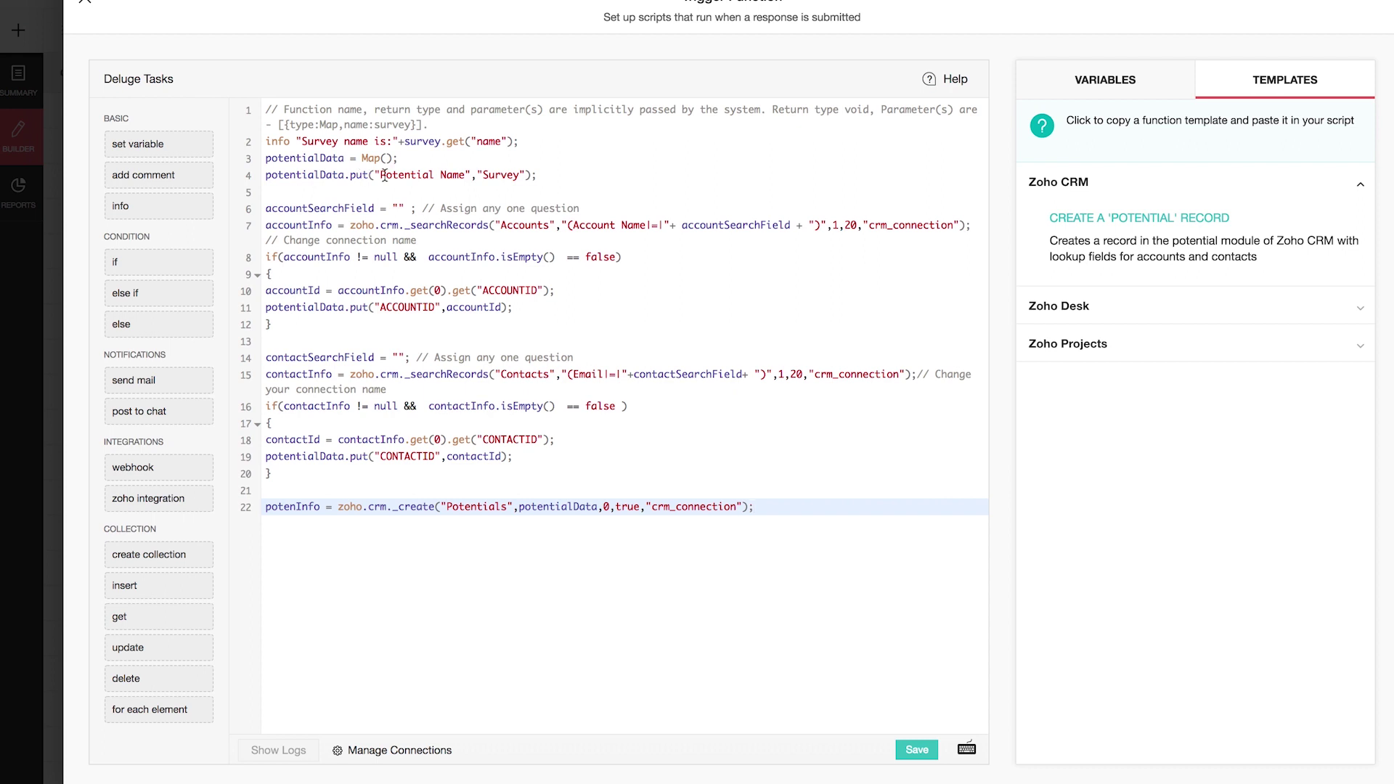
Step: Add an Amount field line whose value is the pricing question's response variable
{"action": "left_click", "coordinate": [1166, 80]}
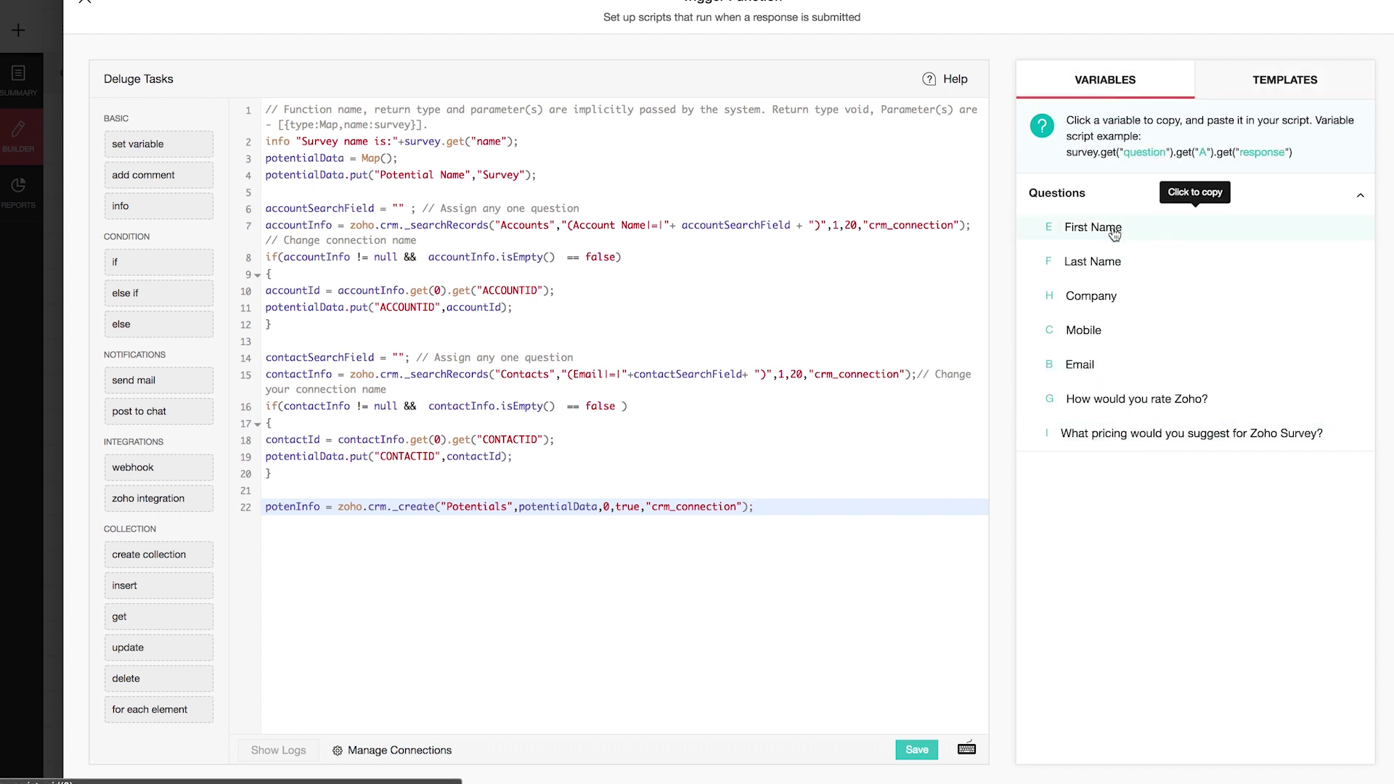
{"action": "left_click", "coordinate": [1131, 432]}
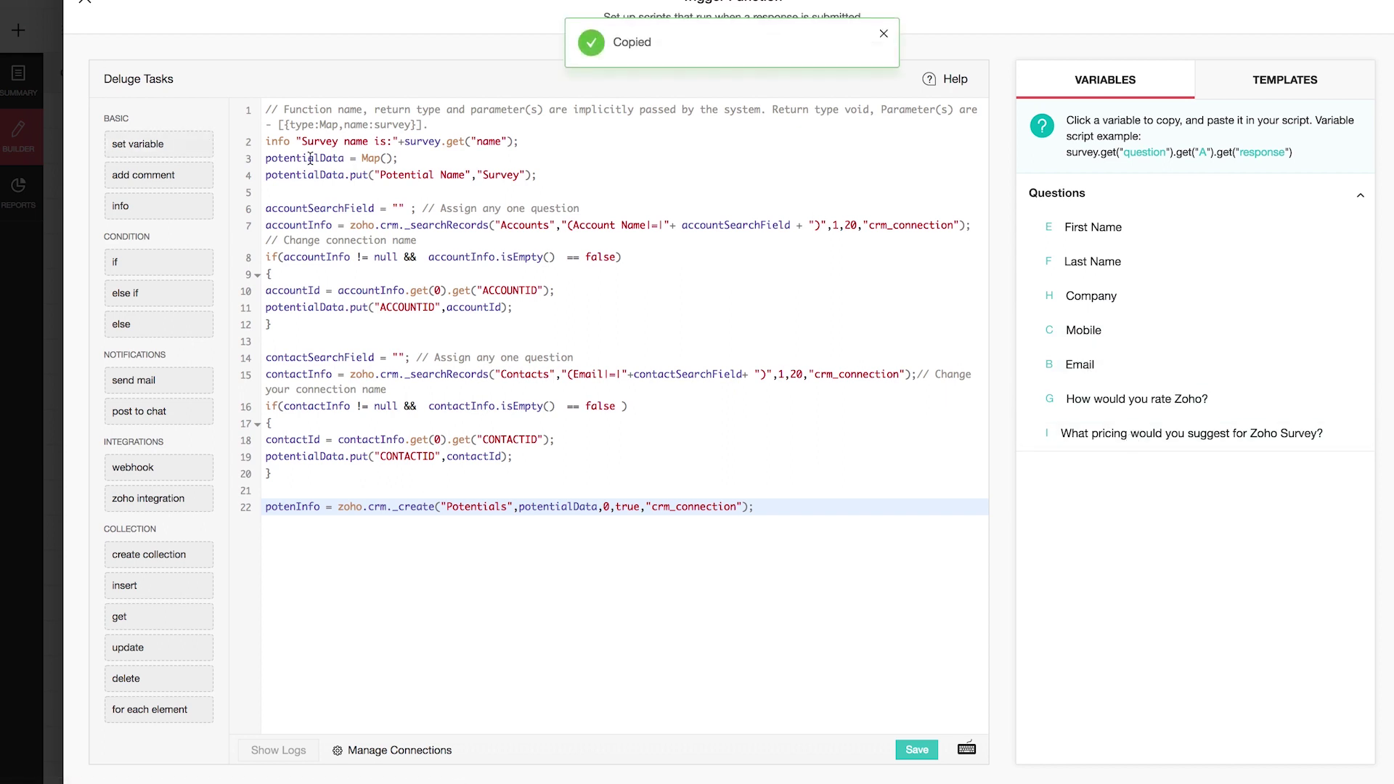
{"action": "left_click", "coordinate": [381, 183]}
{"action": "key", "text": "ctrl+shift+d"}
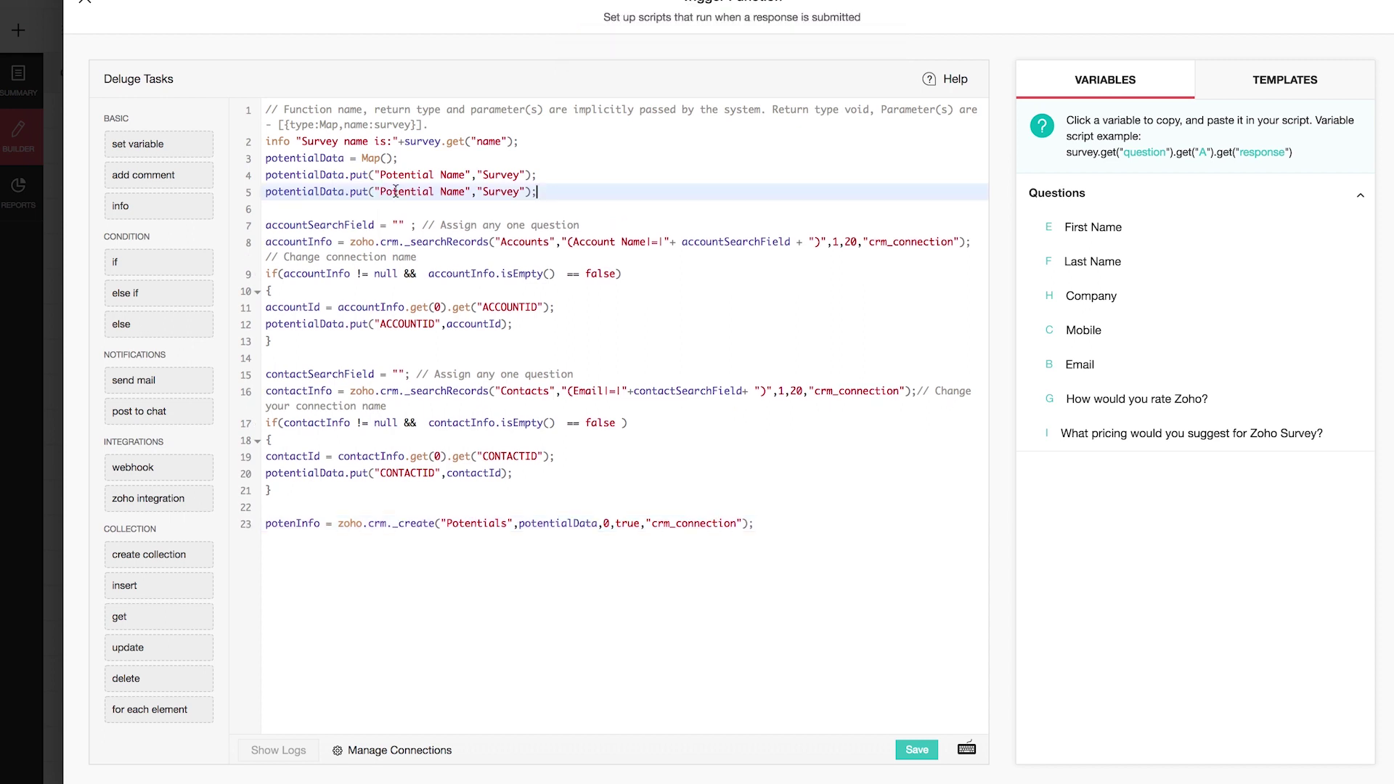
{"action": "left_click_drag", "start_coordinate": [379, 191], "coordinate": [465, 191]}
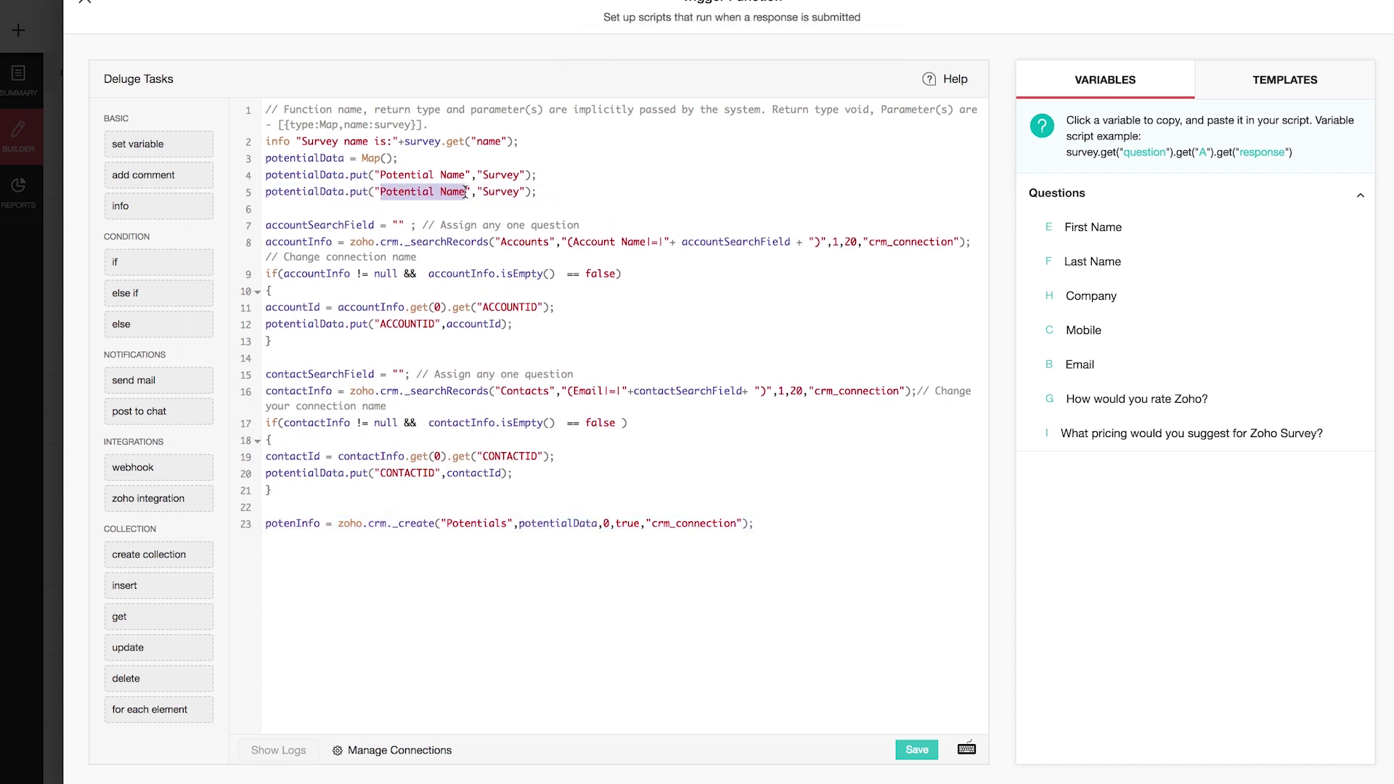
{"action": "key", "text": "BackSpace"}
{"action": "type", "text": "Amount"}
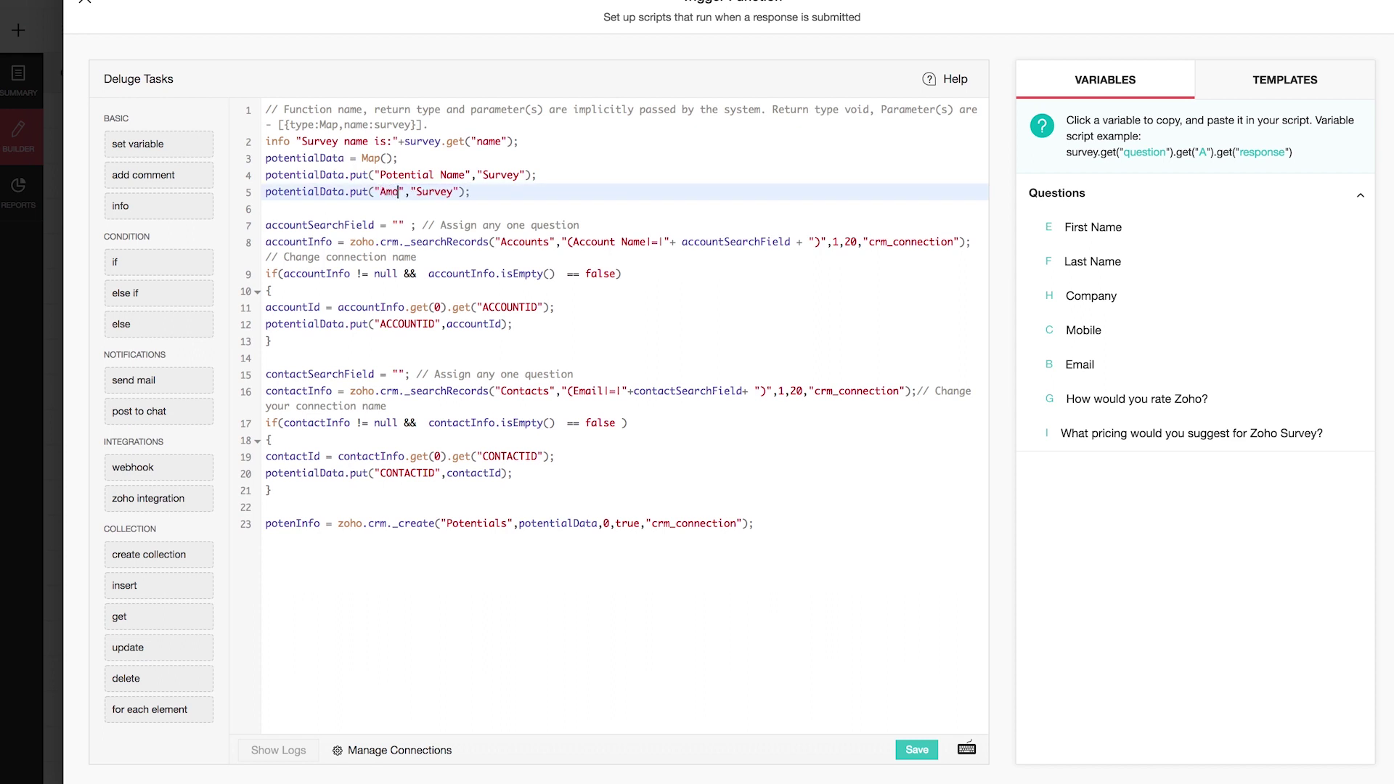
{"action": "left_click_drag", "start_coordinate": [430, 191], "coordinate": [478, 192]}
{"action": "key", "text": "ctrl+v"}
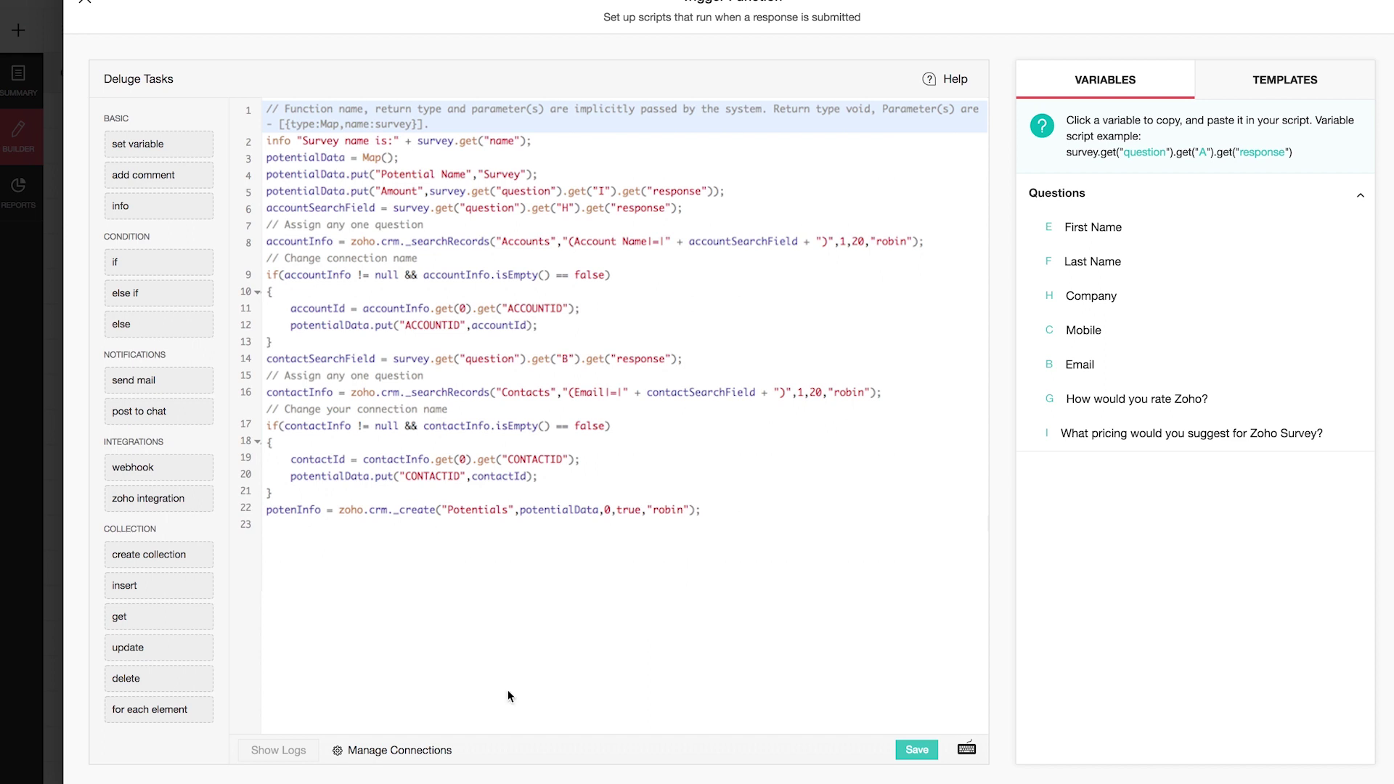
Step: Create and connect a Zoho OAuth connection named Zohosurvey_api with the ZohoCRM.crmapi.ALL scope
{"action": "left_click", "coordinate": [399, 750]}
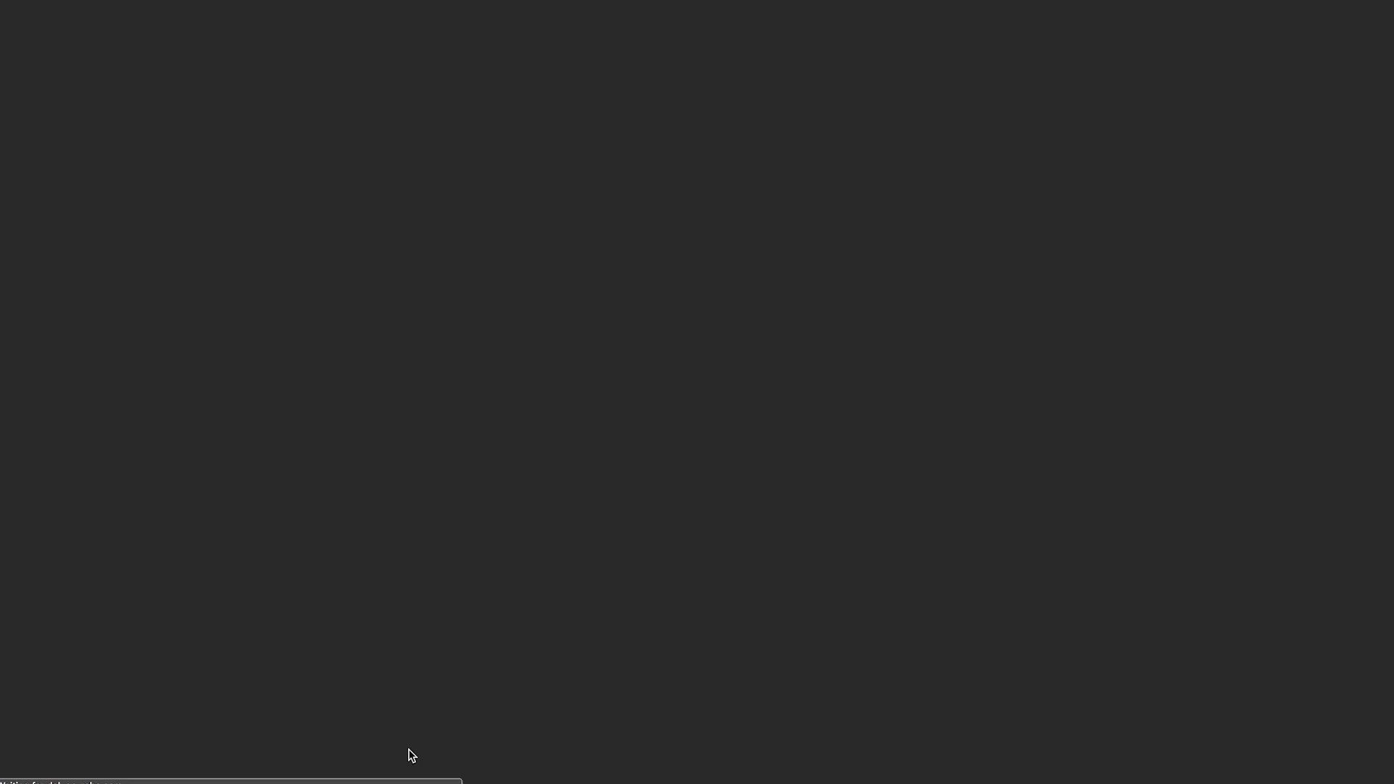
{"action": "left_click", "coordinate": [1347, 19]}
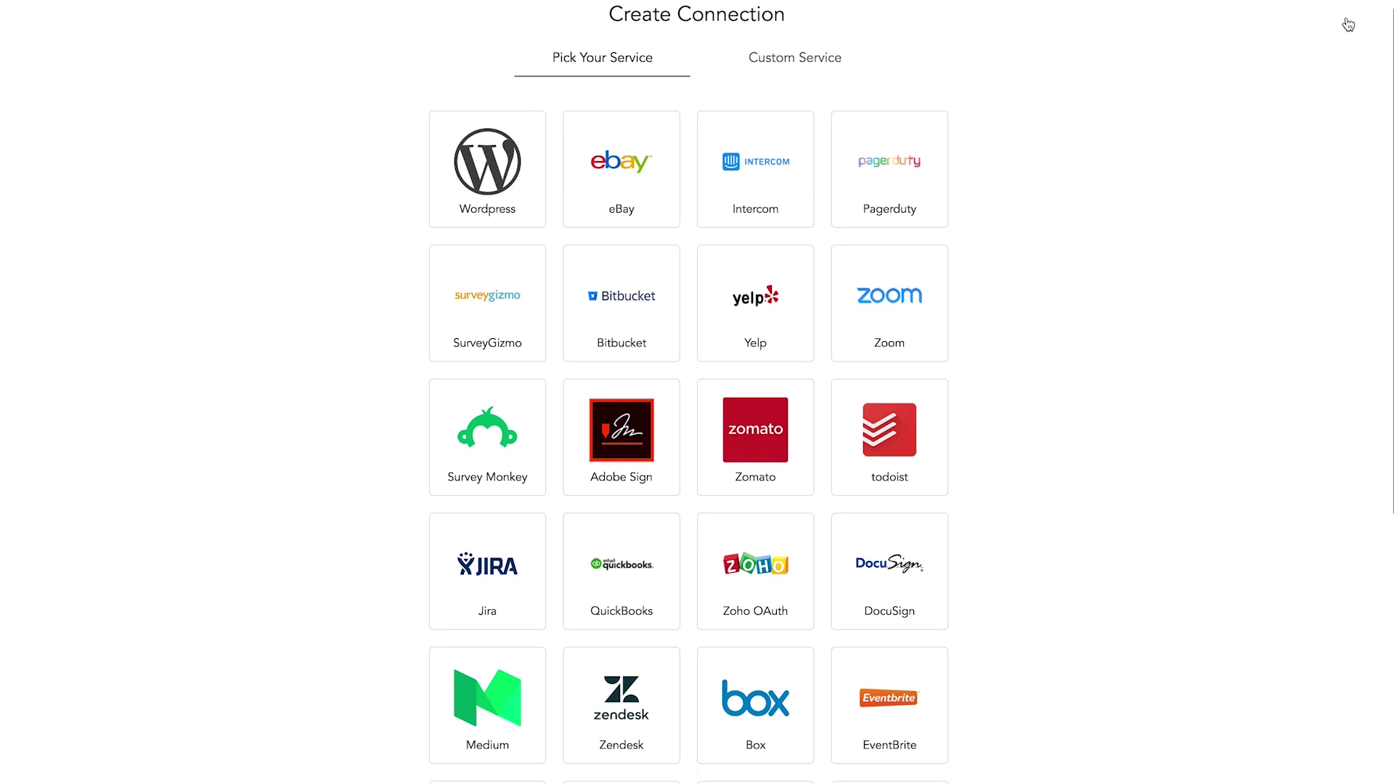
{"action": "scroll", "coordinate": [729, 590], "scroll_direction": "down", "scroll_amount": 10}
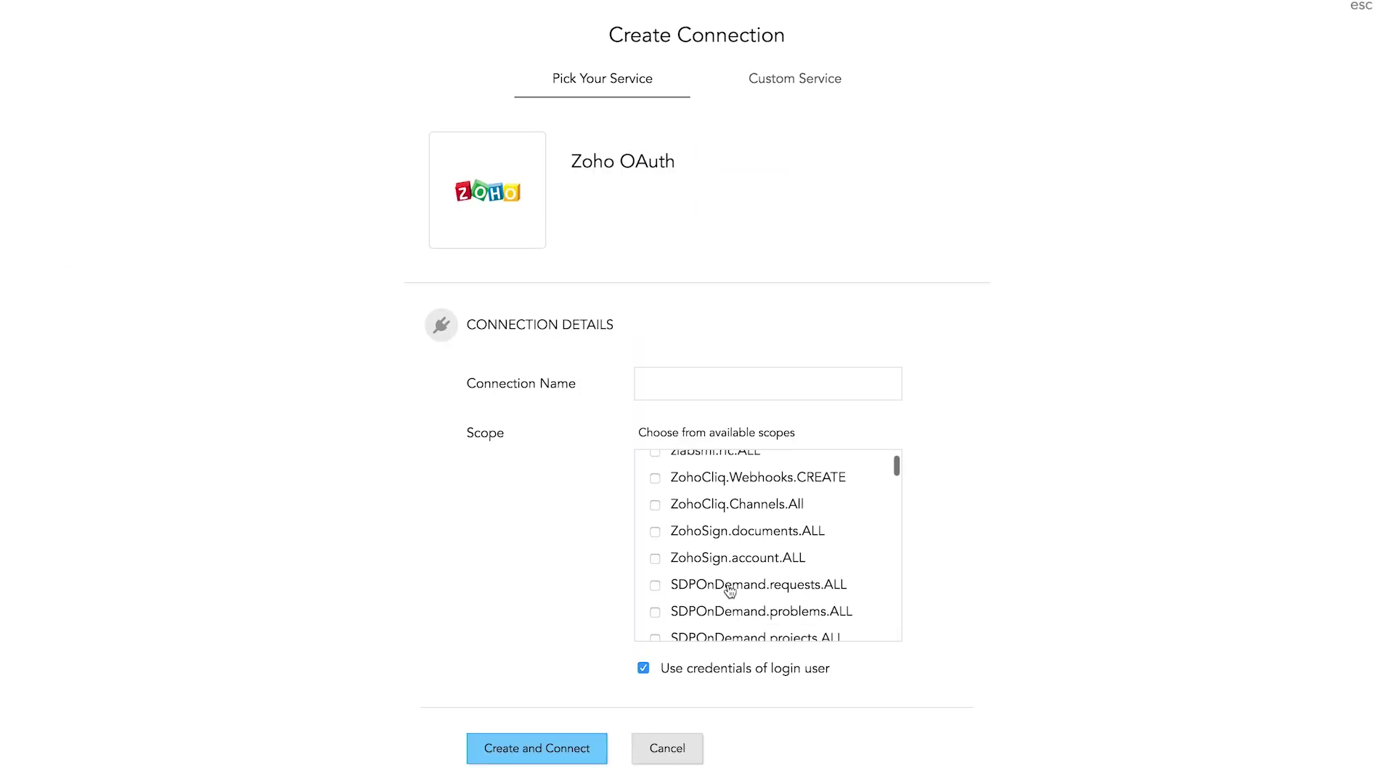
{"action": "scroll", "coordinate": [729, 590], "scroll_direction": "down", "scroll_amount": 5}
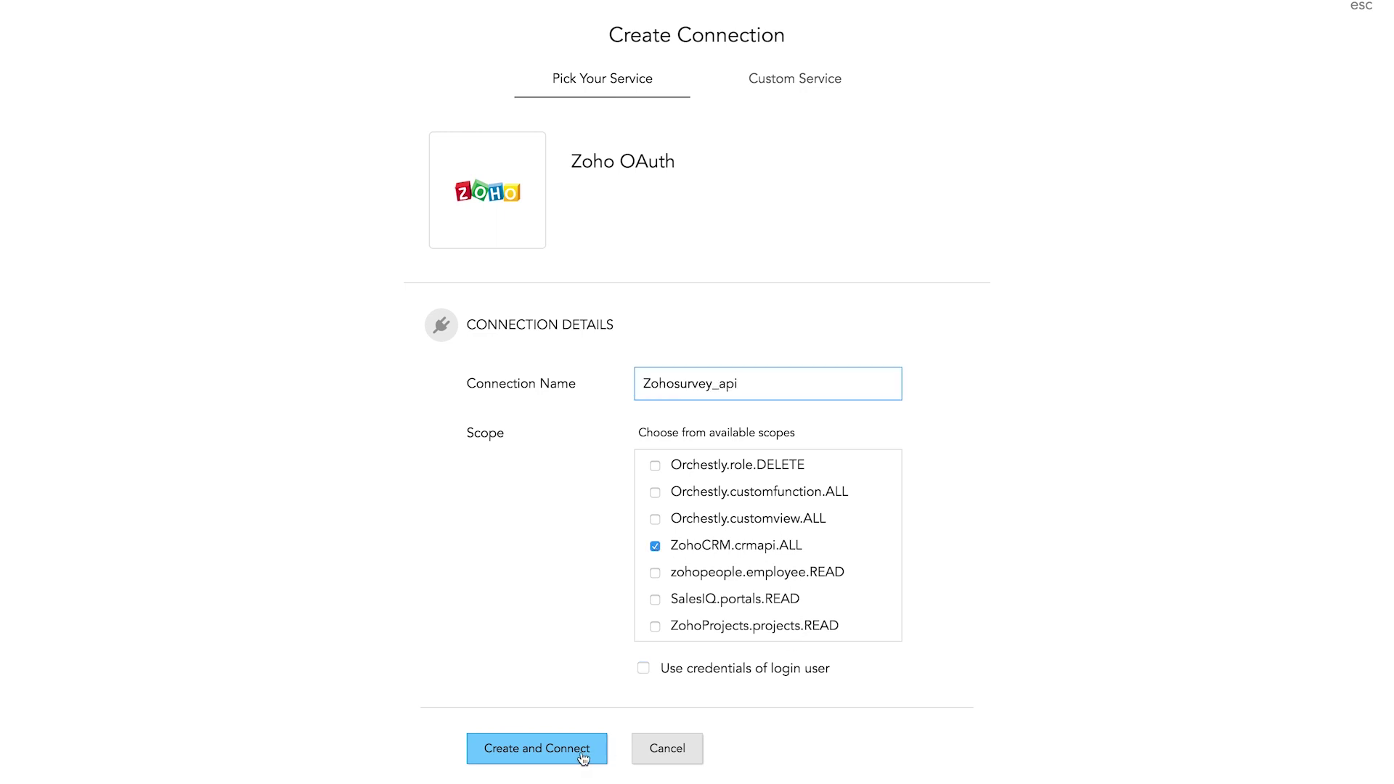
{"action": "left_click", "coordinate": [583, 757]}
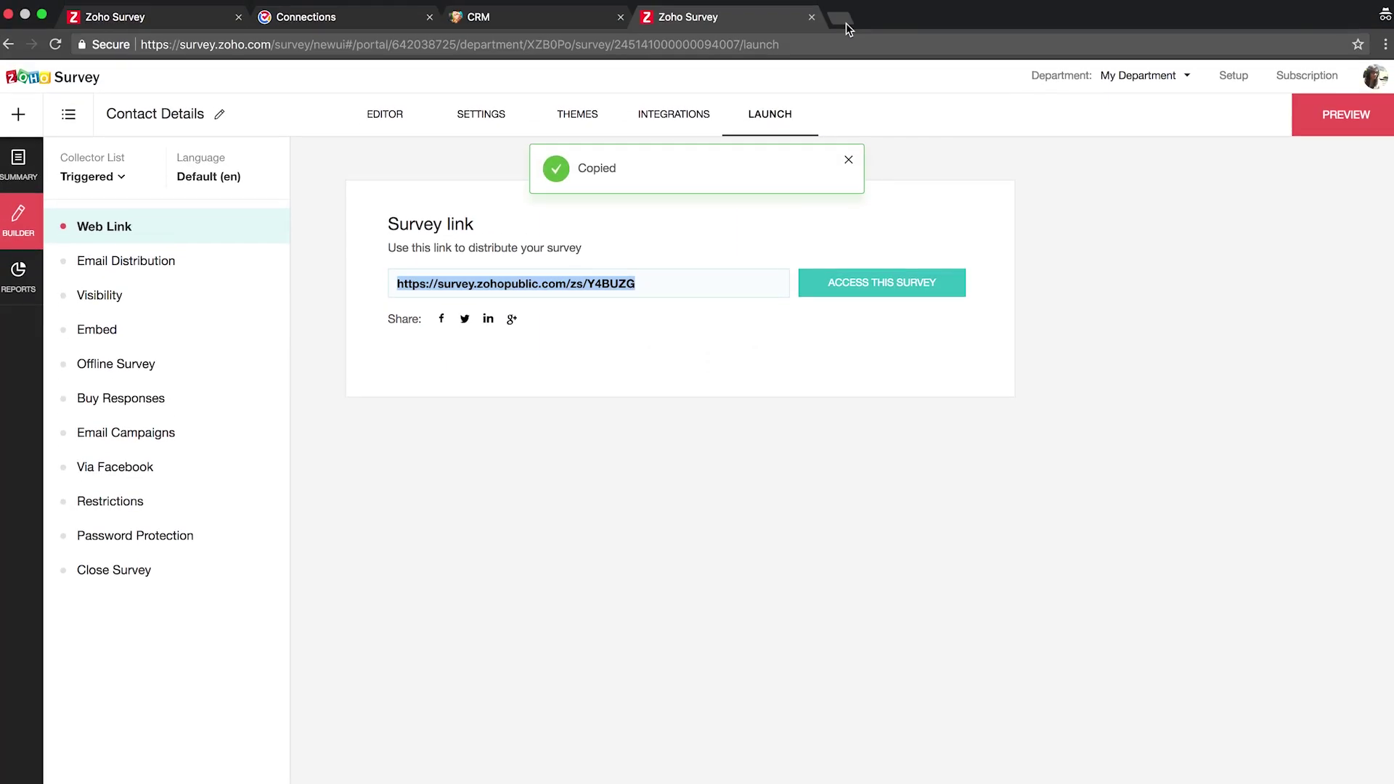
Step: Load the copied survey link in a private tab and submit a response rating Zoho 9 with price $50
{"action": "left_click", "coordinate": [844, 17]}
{"action": "key", "text": "super+v"}
{"action": "key", "text": "Return"}
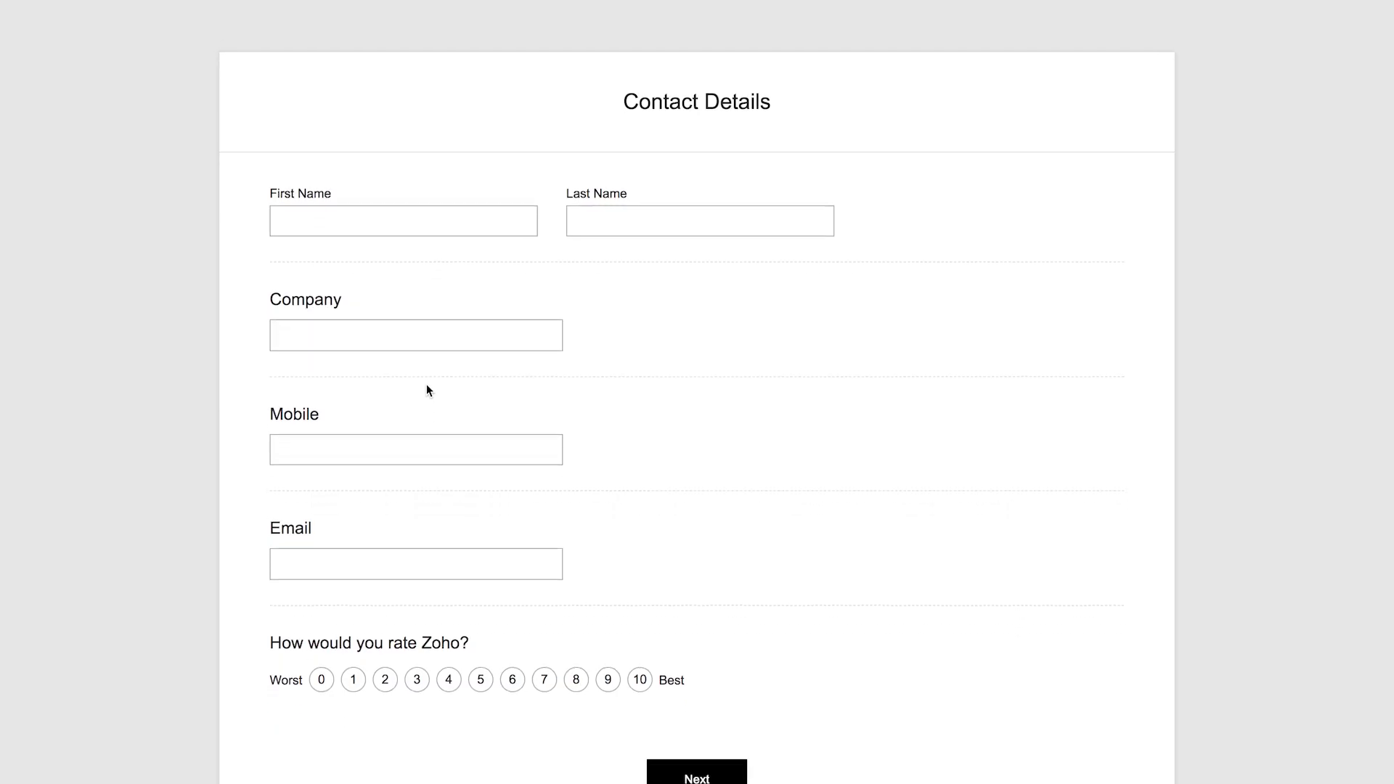
{"action": "left_click", "coordinate": [608, 662]}
{"action": "scroll", "coordinate": [734, 744], "scroll_direction": "down", "scroll_amount": 2}
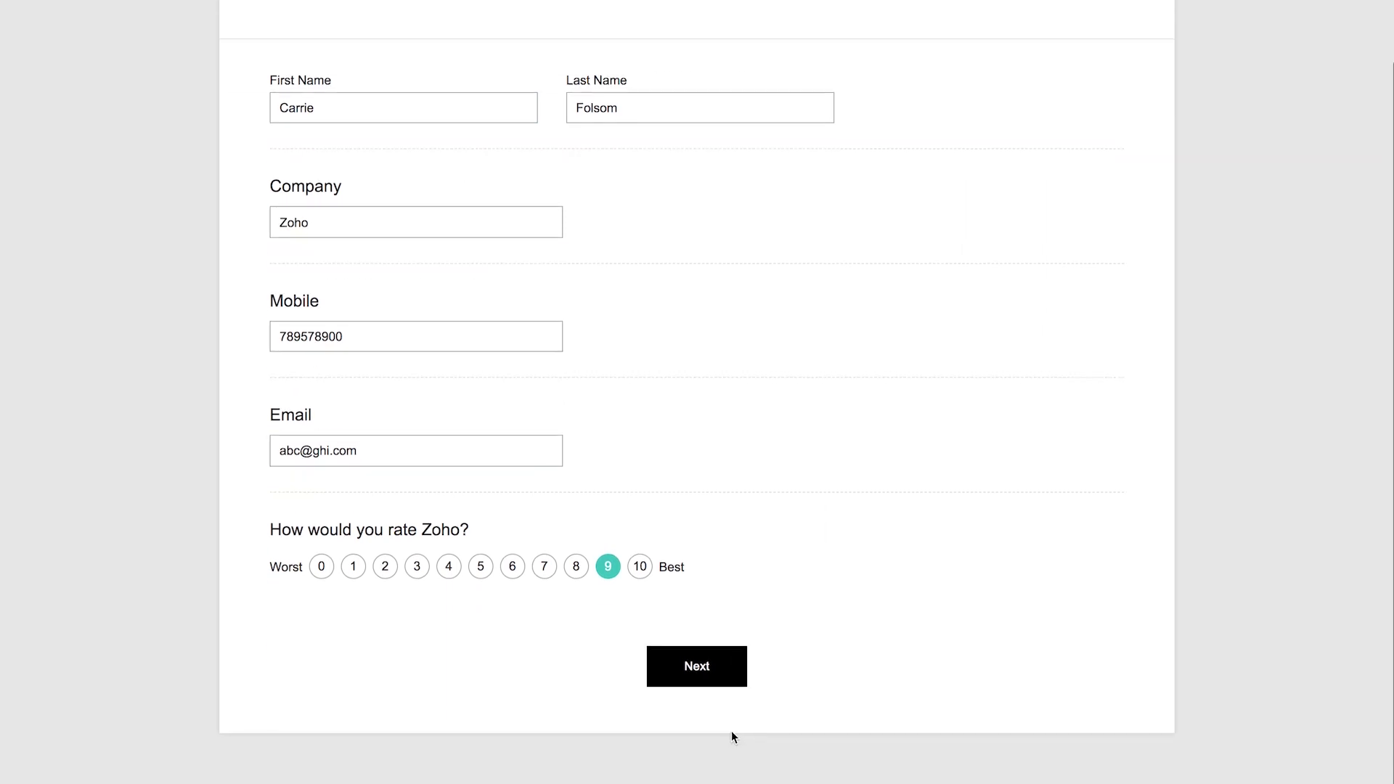
{"action": "left_click", "coordinate": [710, 671]}
{"action": "left_click", "coordinate": [335, 218]}
{"action": "type", "text": "$50"}
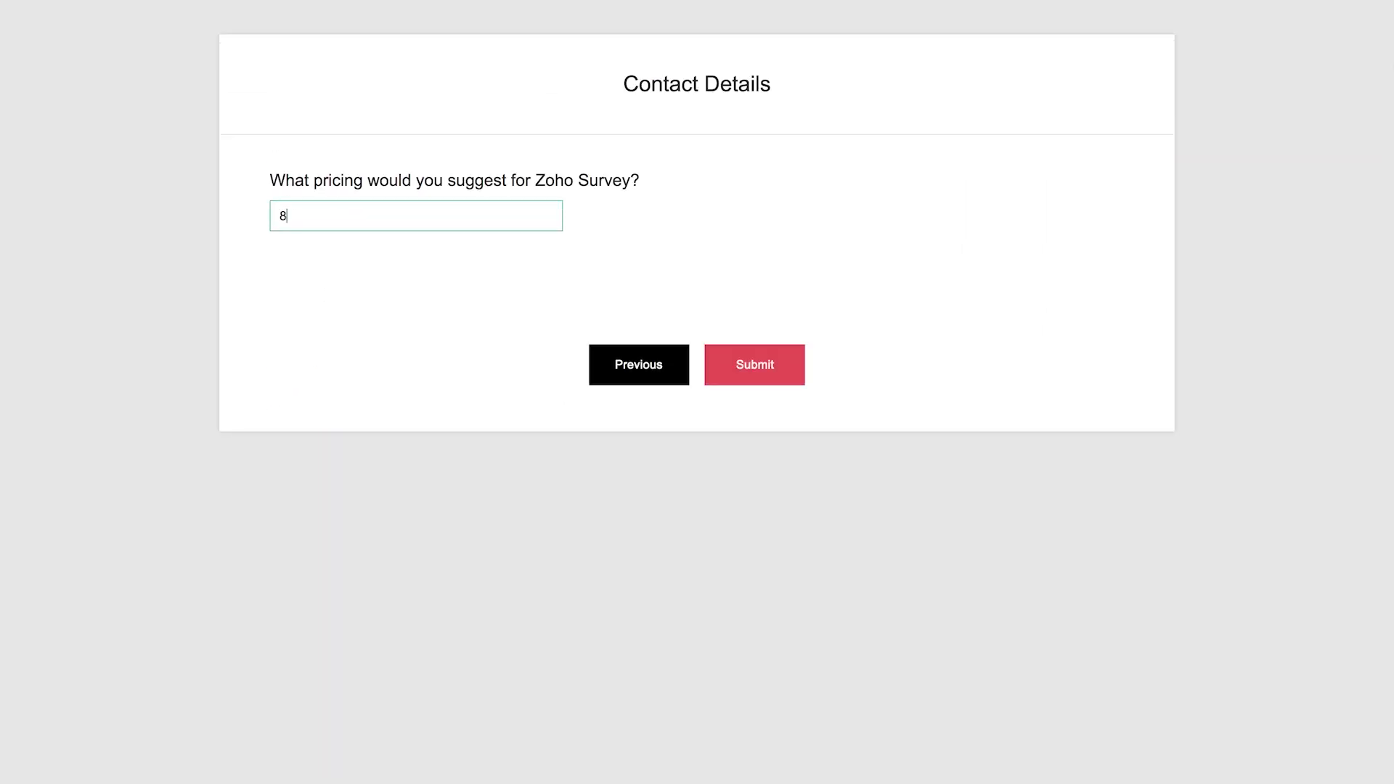
{"action": "left_click", "coordinate": [755, 364]}
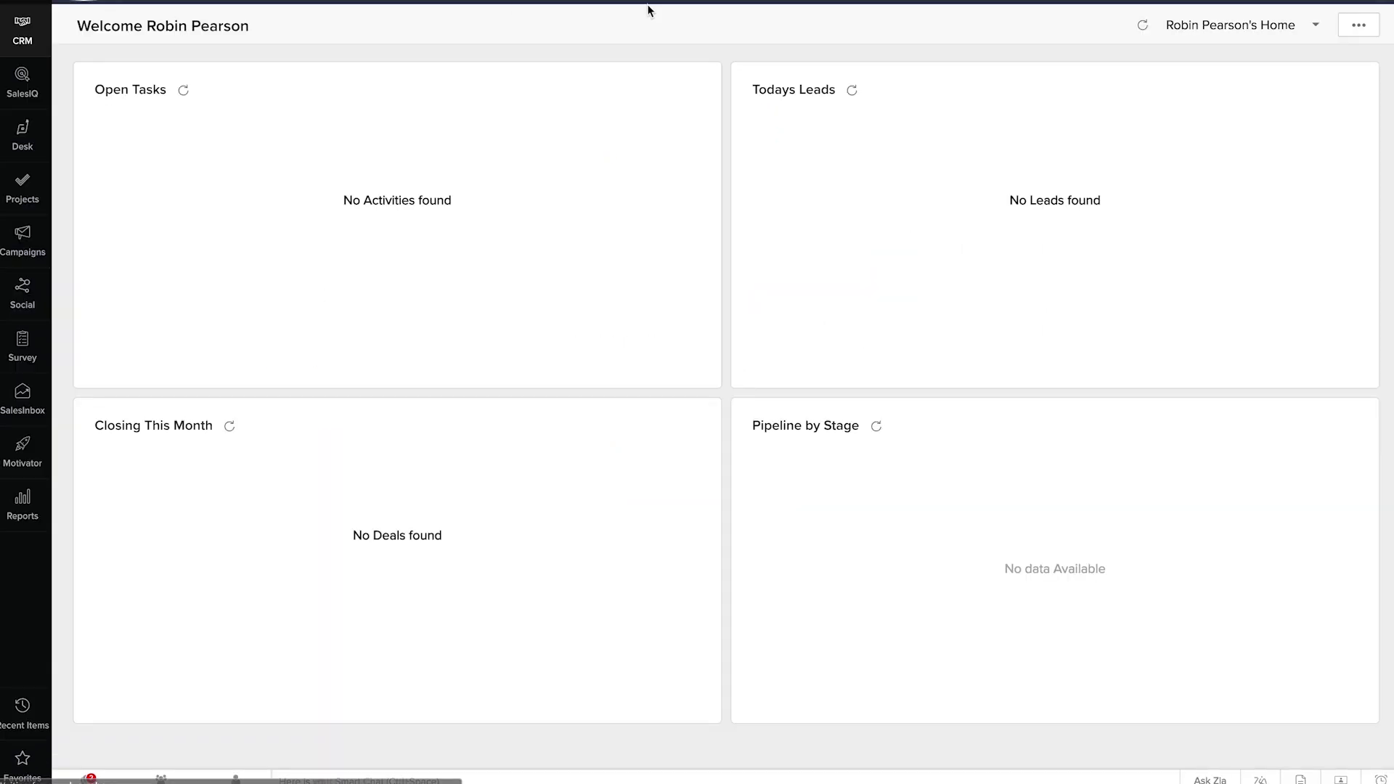
Step: Open All Deals in Zoho CRM to see the three Survey deals and their amounts
{"action": "left_click", "coordinate": [404, 2]}
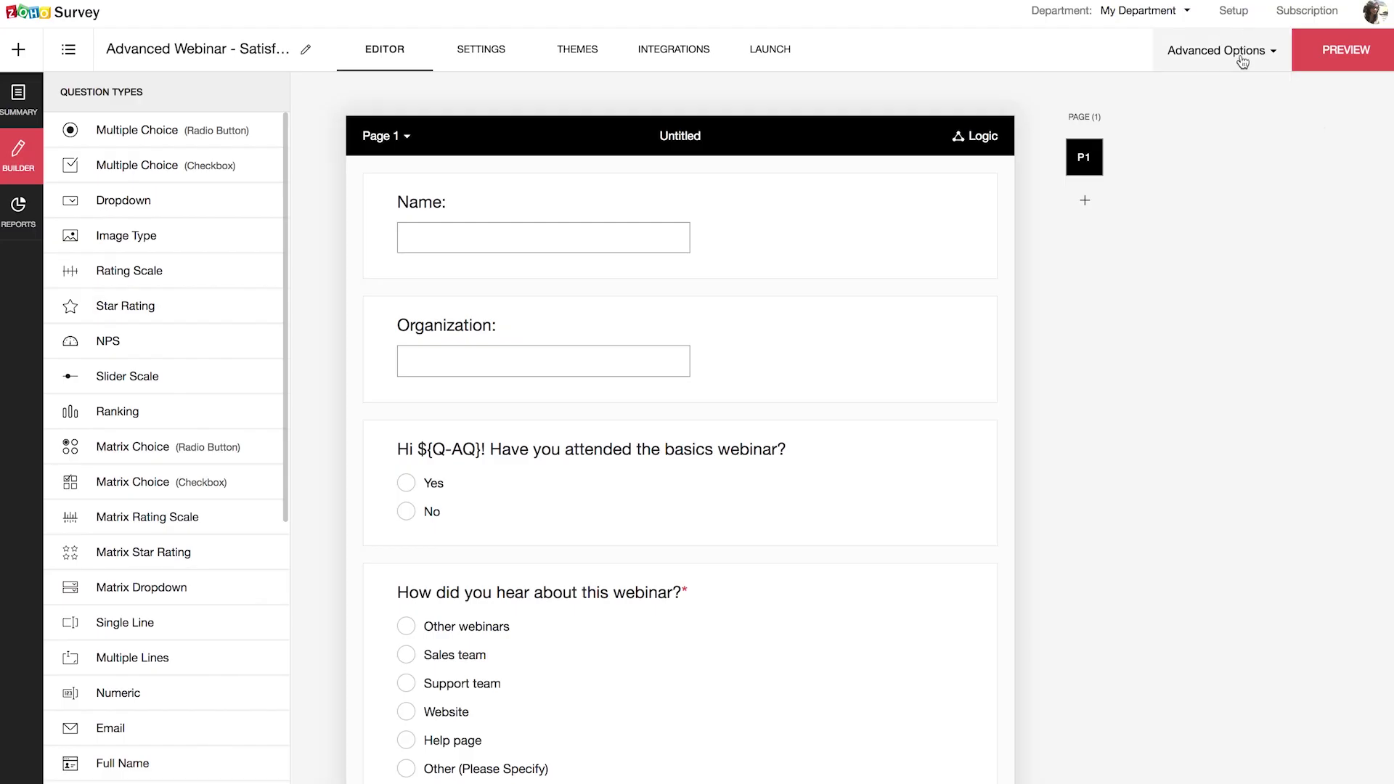
{"action": "left_click", "coordinate": [1238, 52]}
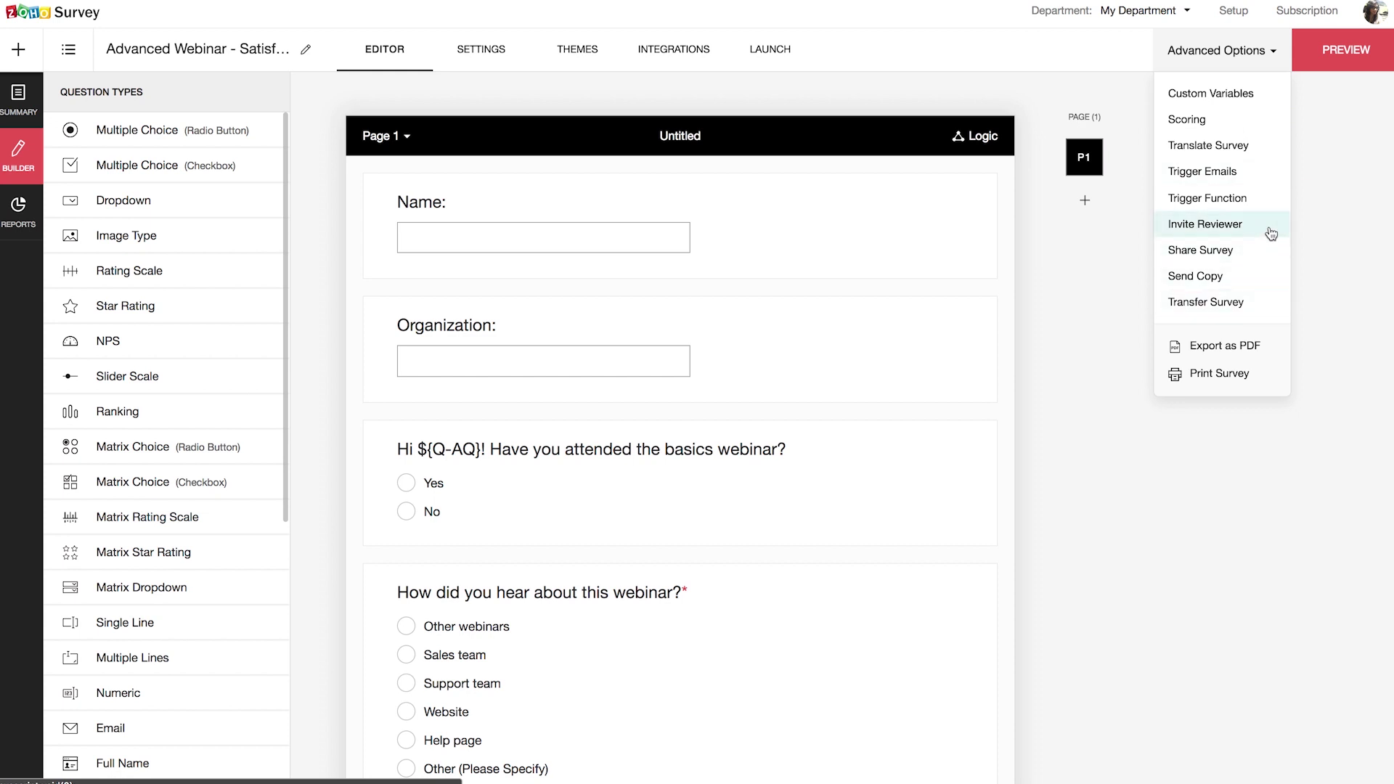
{"action": "left_click", "coordinate": [1270, 233]}
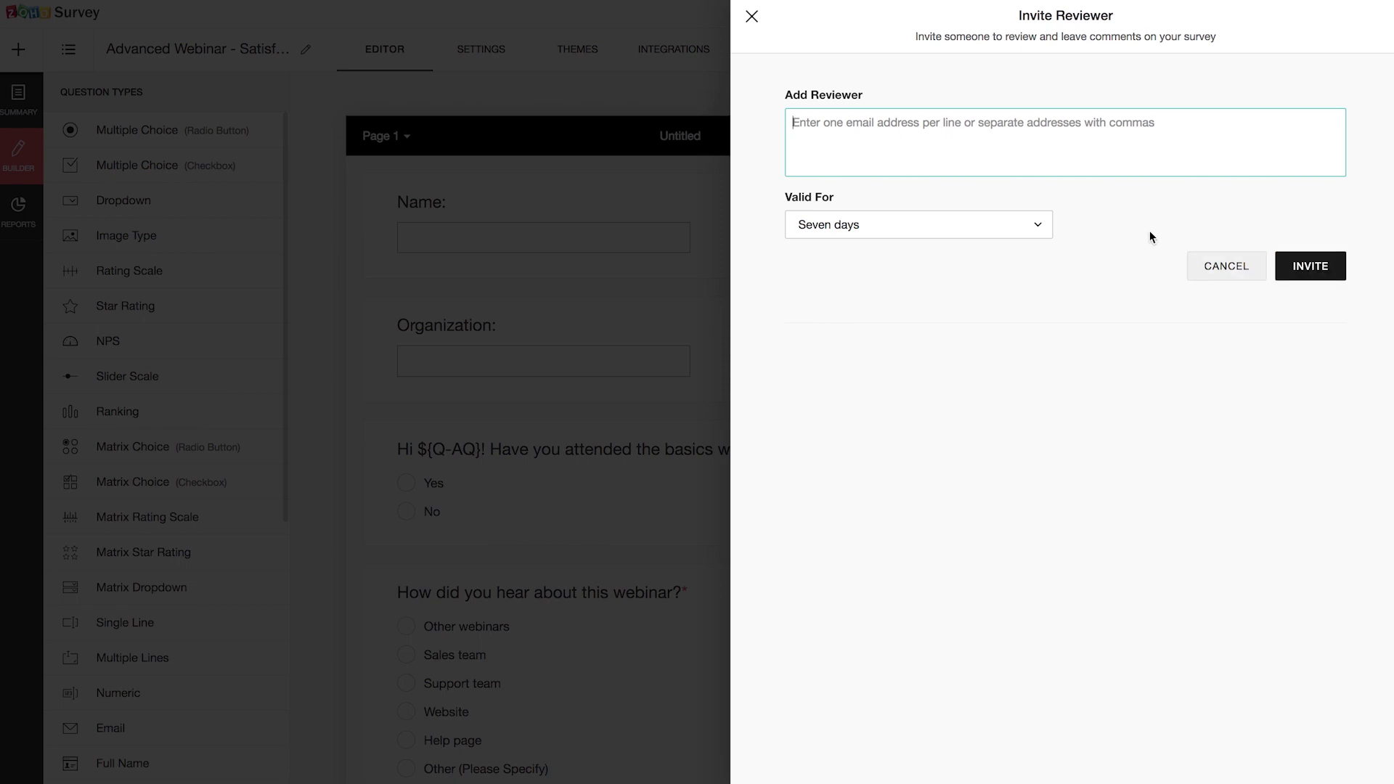
{"action": "left_click", "coordinate": [751, 16]}
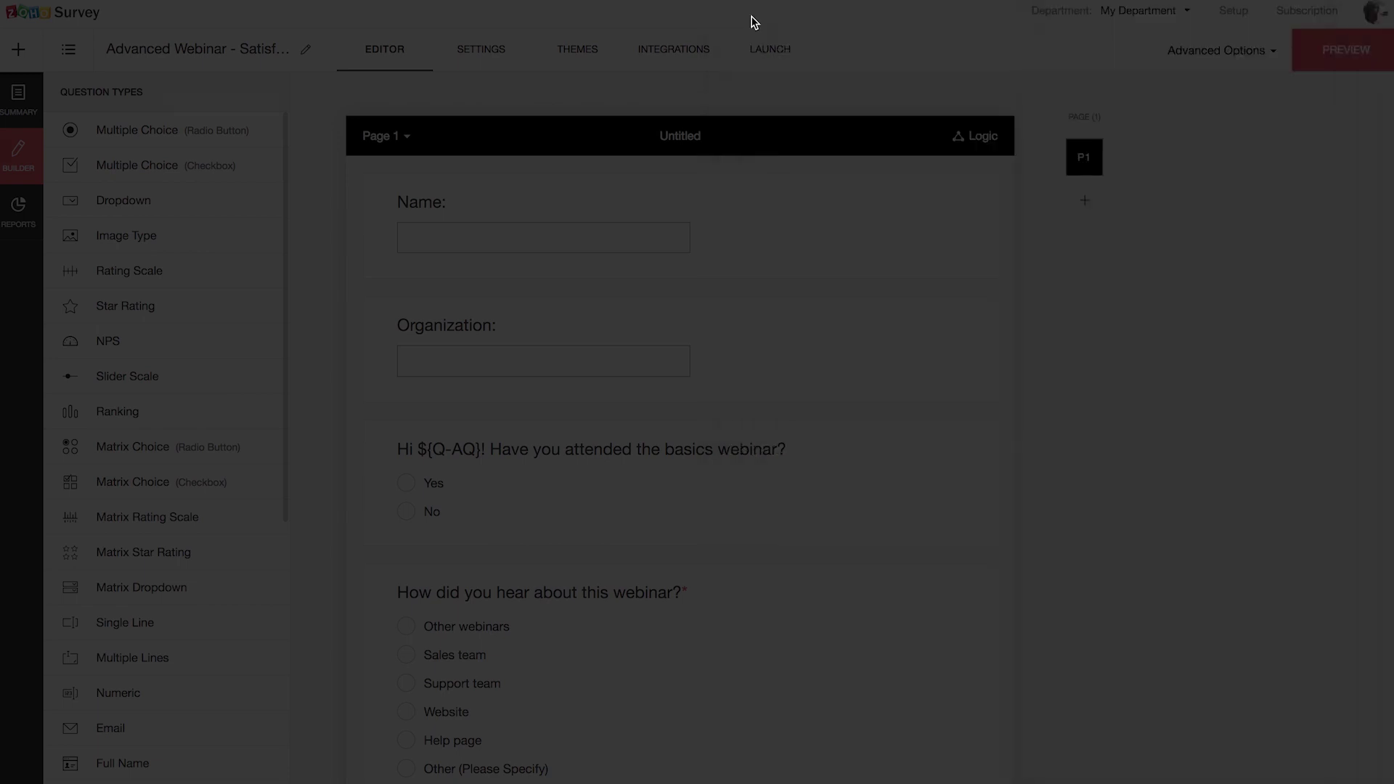
{"action": "left_click", "coordinate": [1259, 52]}
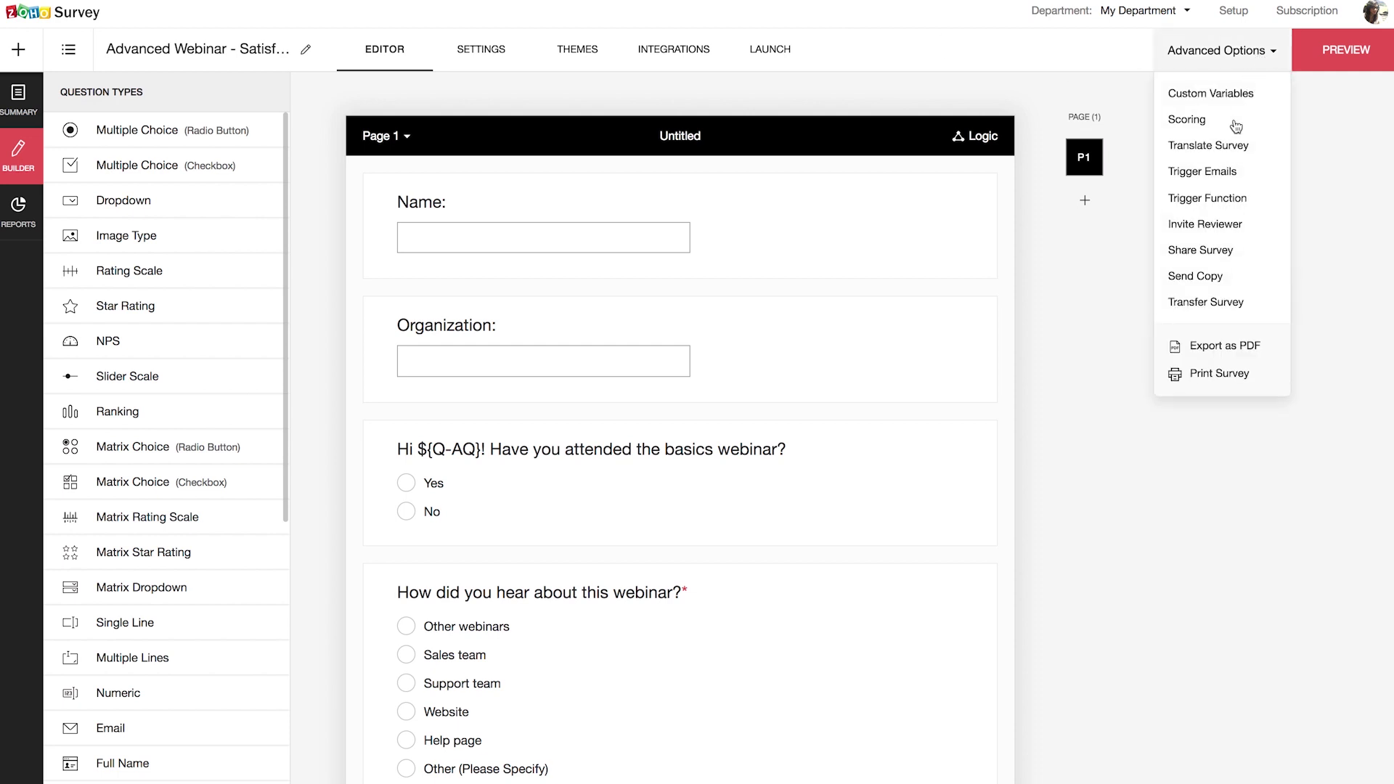
Step: Share the webinar survey with a collaborator by entering their e-mail address
{"action": "left_click", "coordinate": [1221, 249]}
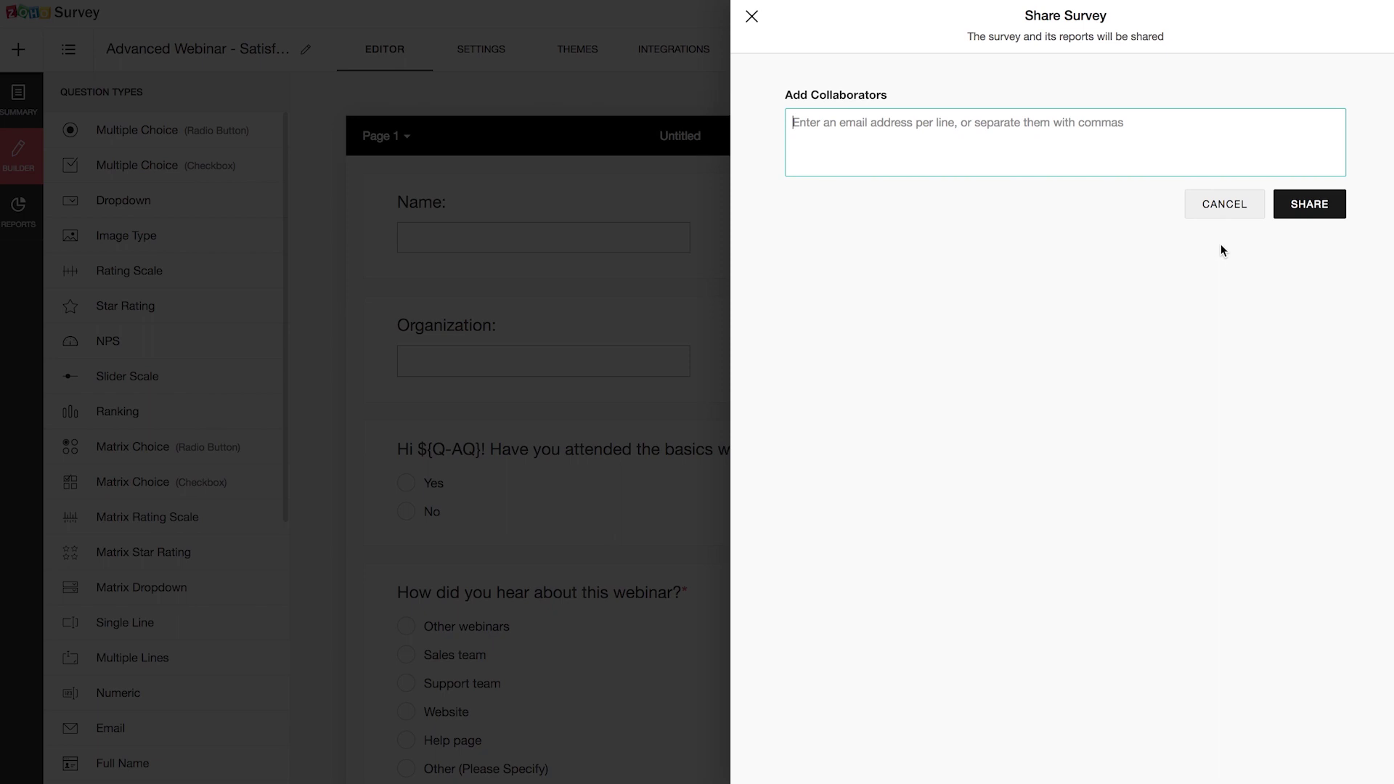
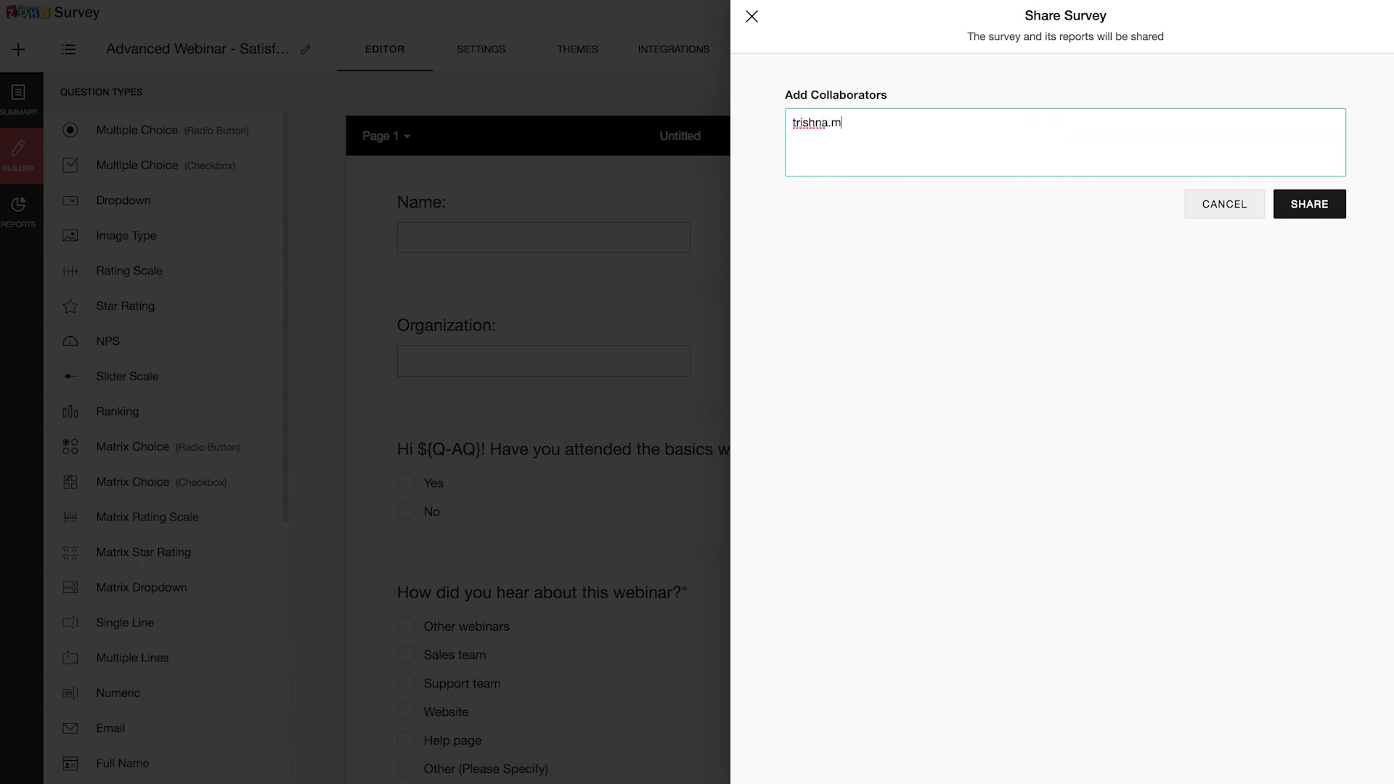
{"action": "left_click", "coordinate": [1309, 207]}
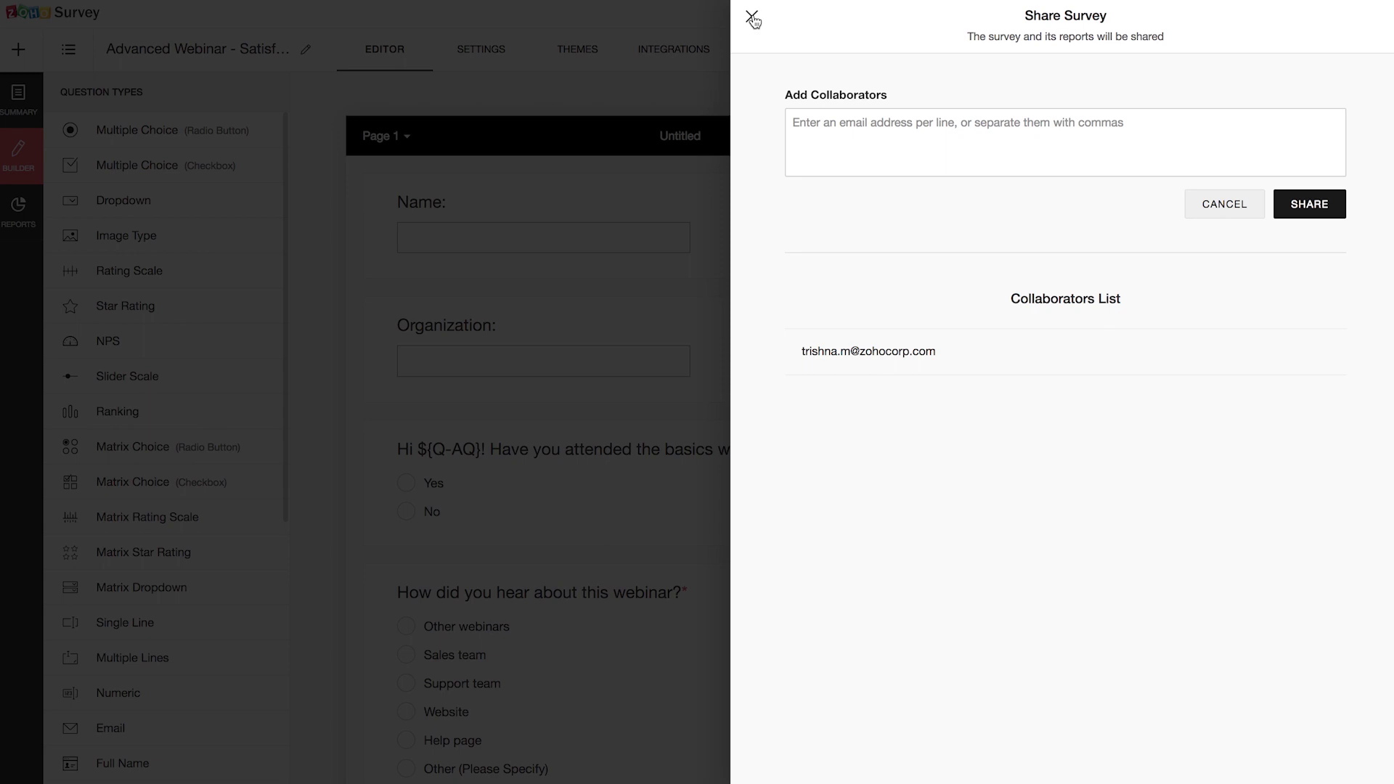
{"action": "left_click", "coordinate": [752, 19]}
{"action": "left_click", "coordinate": [1242, 64]}
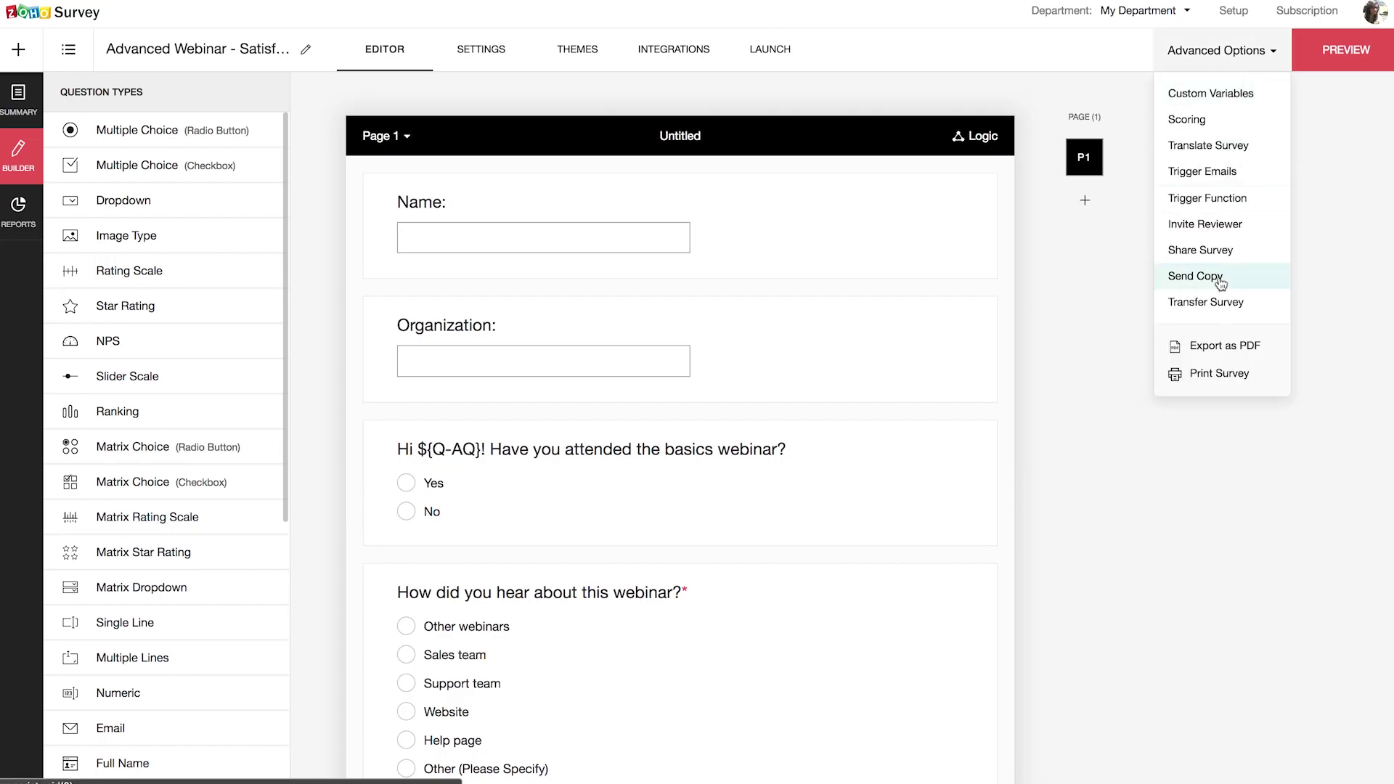
{"action": "left_click", "coordinate": [1221, 280]}
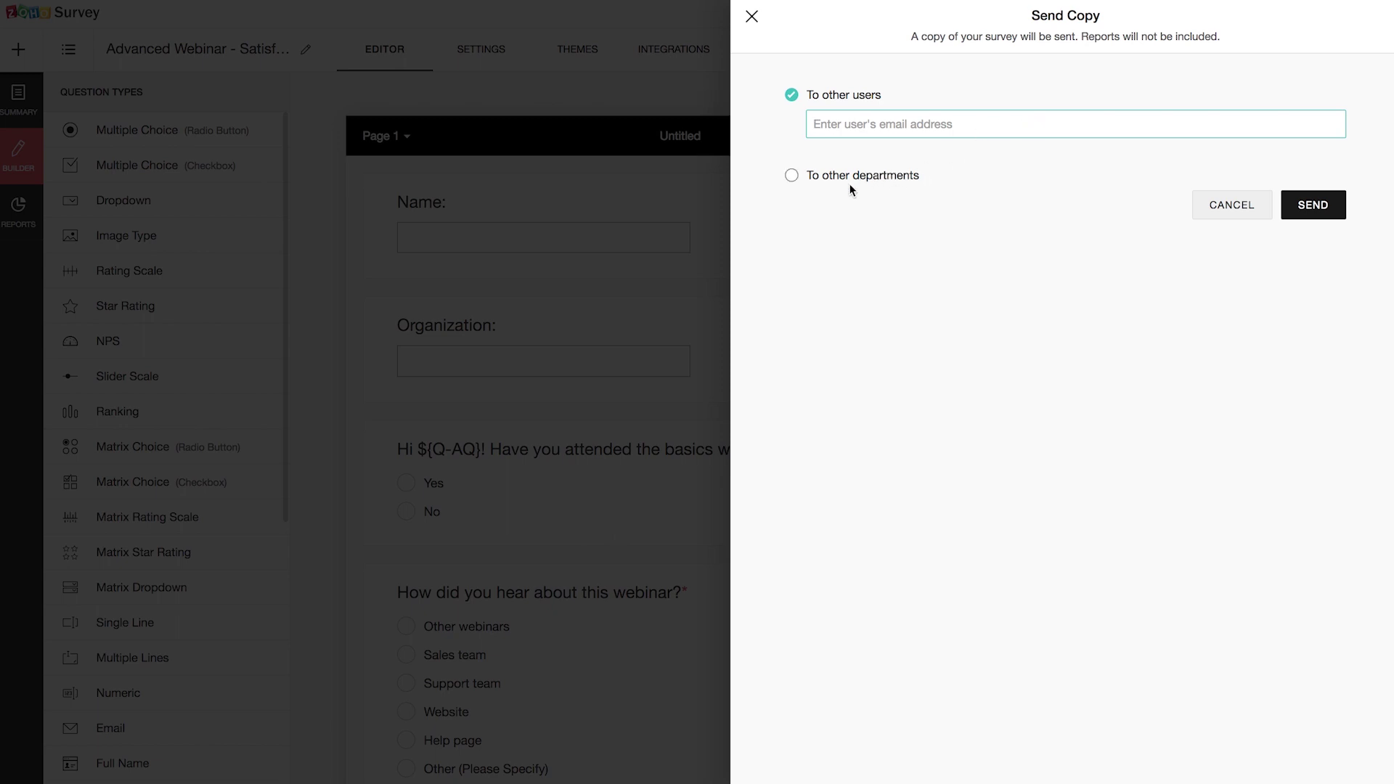
{"action": "left_click", "coordinate": [791, 176]}
{"action": "left_click", "coordinate": [791, 94]}
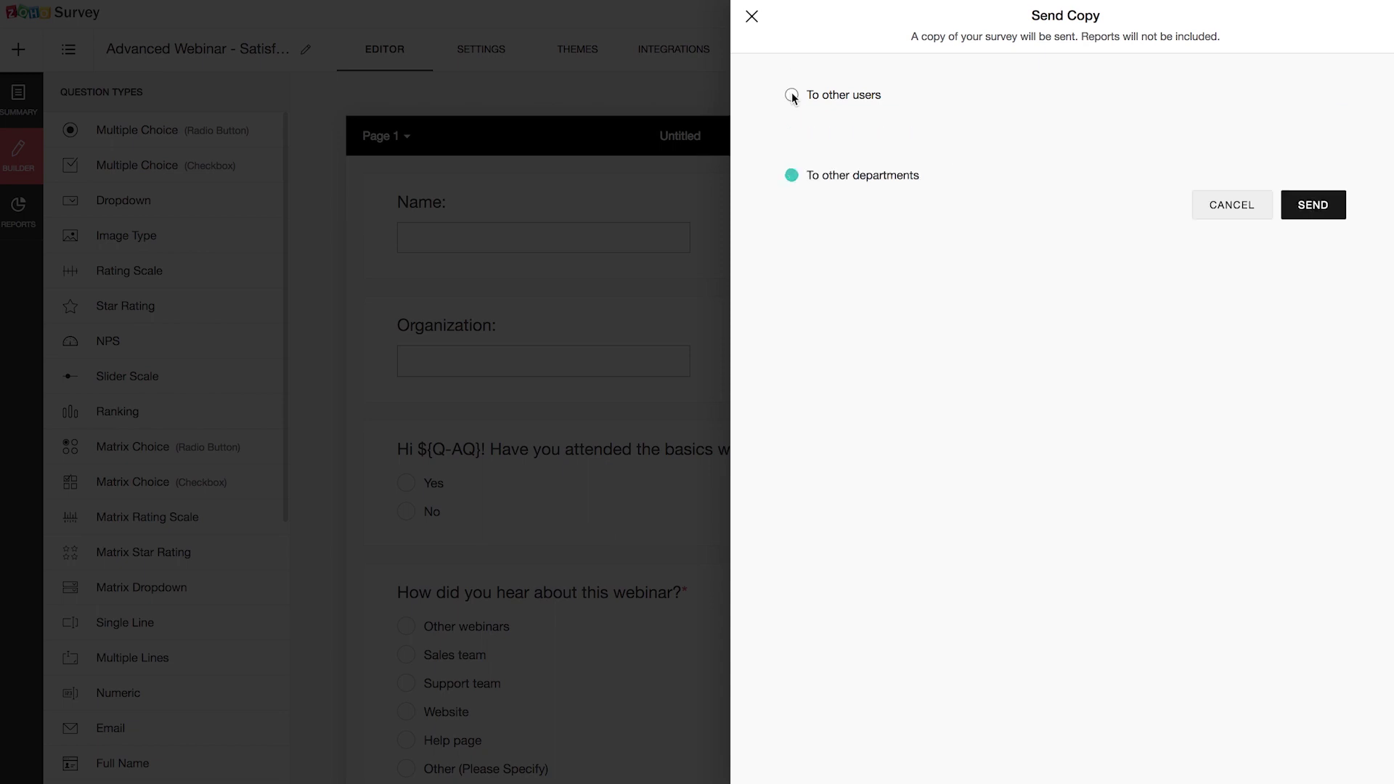
{"action": "left_click", "coordinate": [755, 26]}
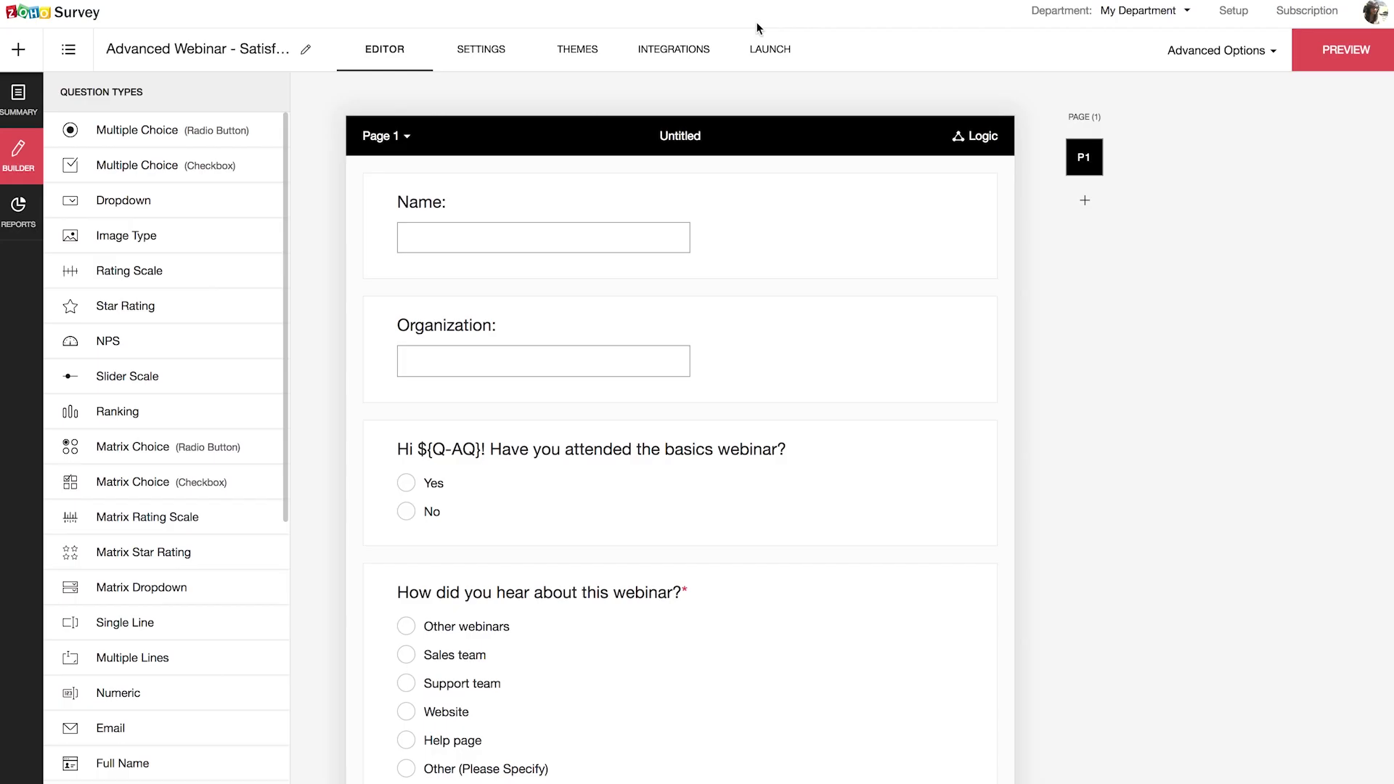
{"action": "left_click", "coordinate": [1263, 60]}
{"action": "left_click", "coordinate": [1210, 305]}
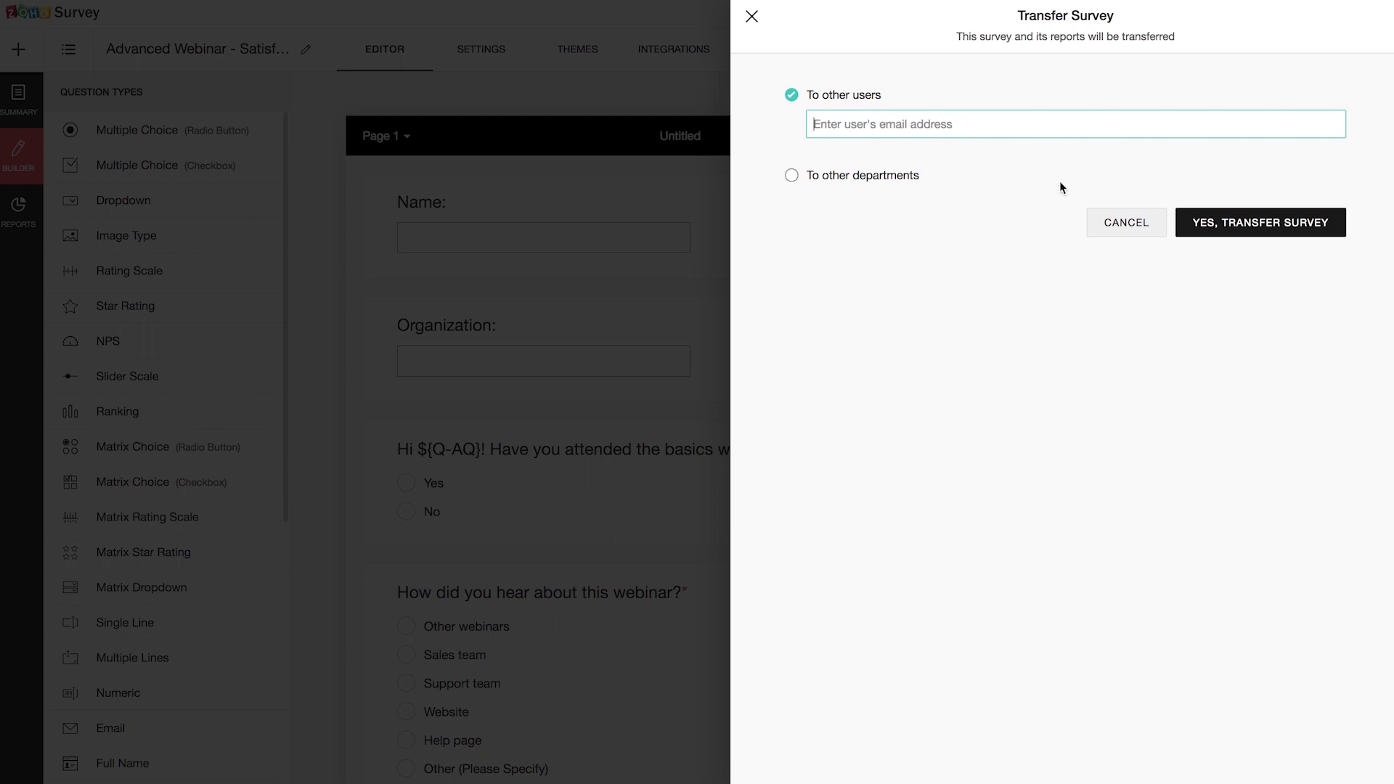
{"action": "left_click", "coordinate": [751, 17]}
Step: Export the survey as a PDF in the default language and start the download
{"action": "left_click", "coordinate": [1270, 68]}
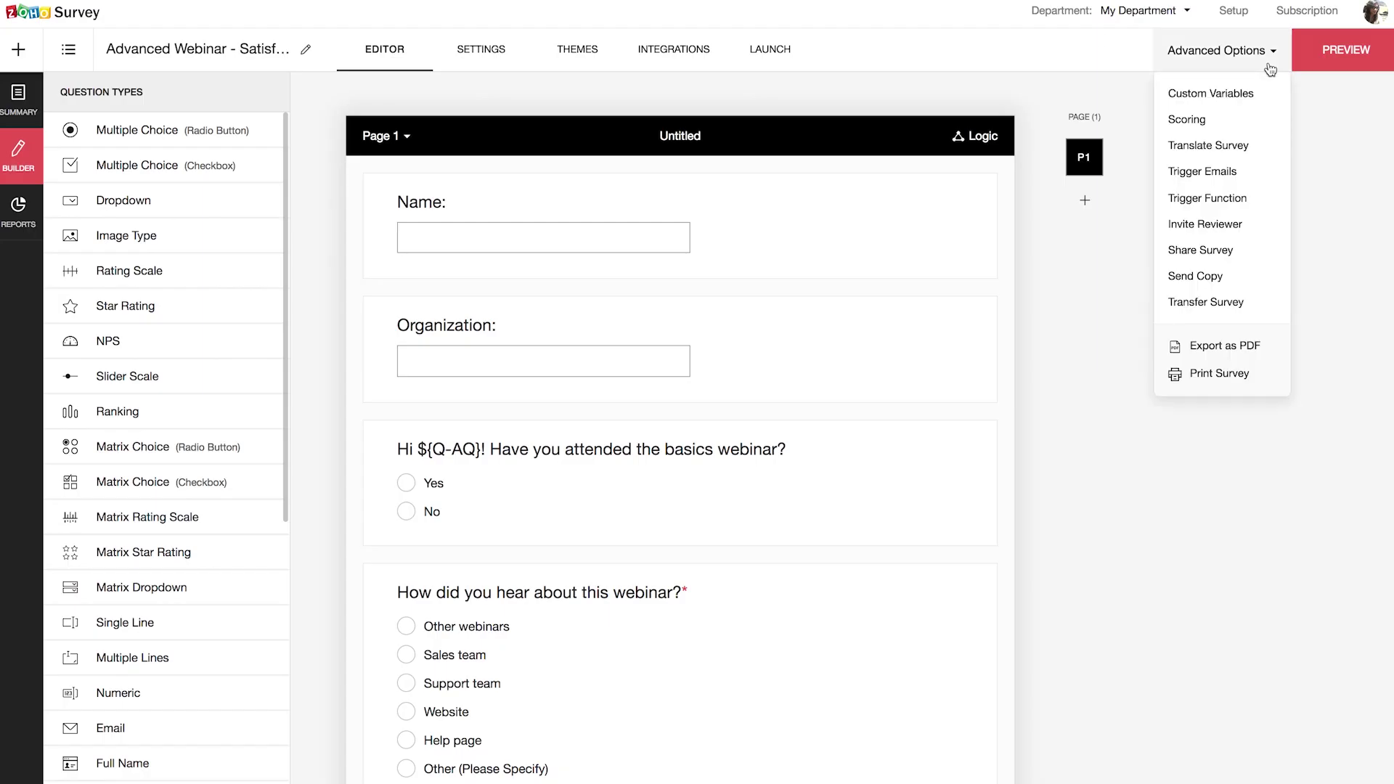
{"action": "mouse_move", "coordinate": [1223, 353]}
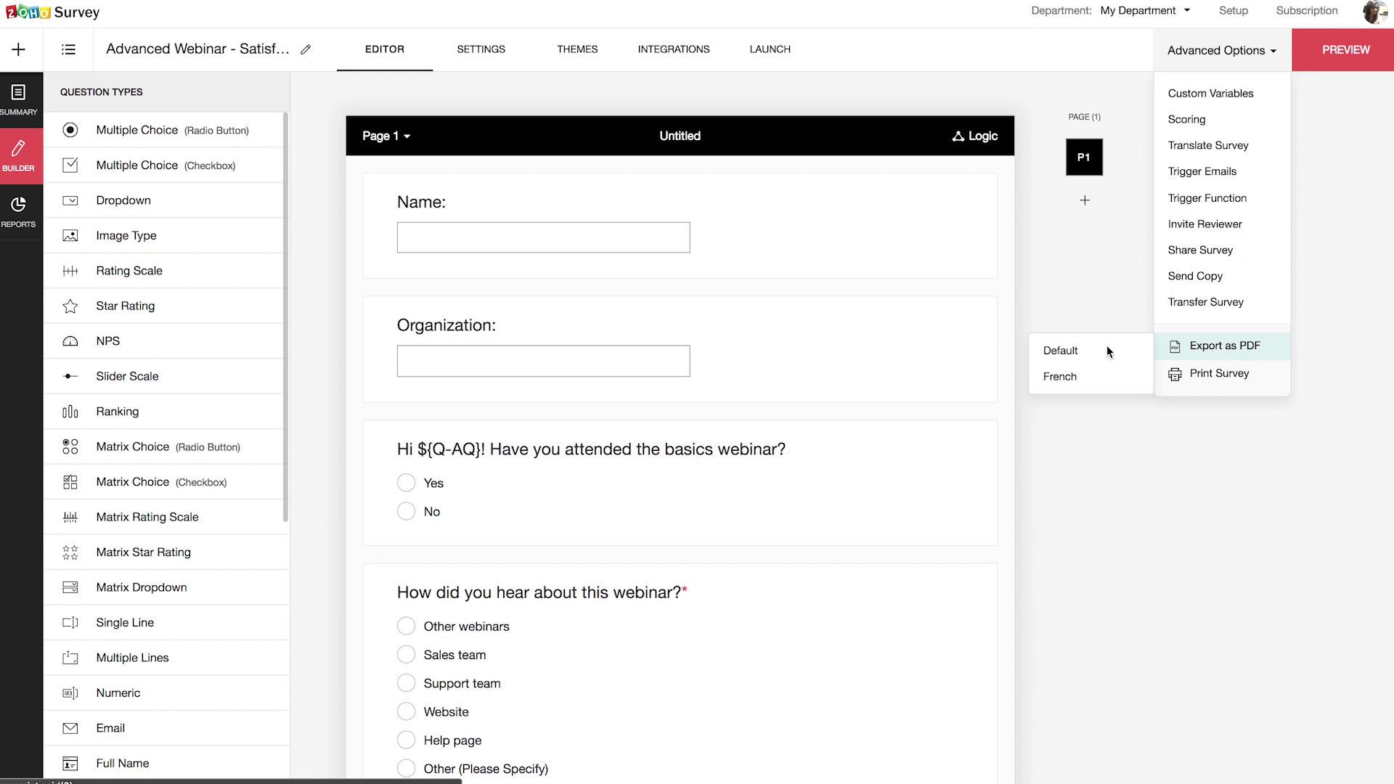
{"action": "left_click", "coordinate": [1061, 351]}
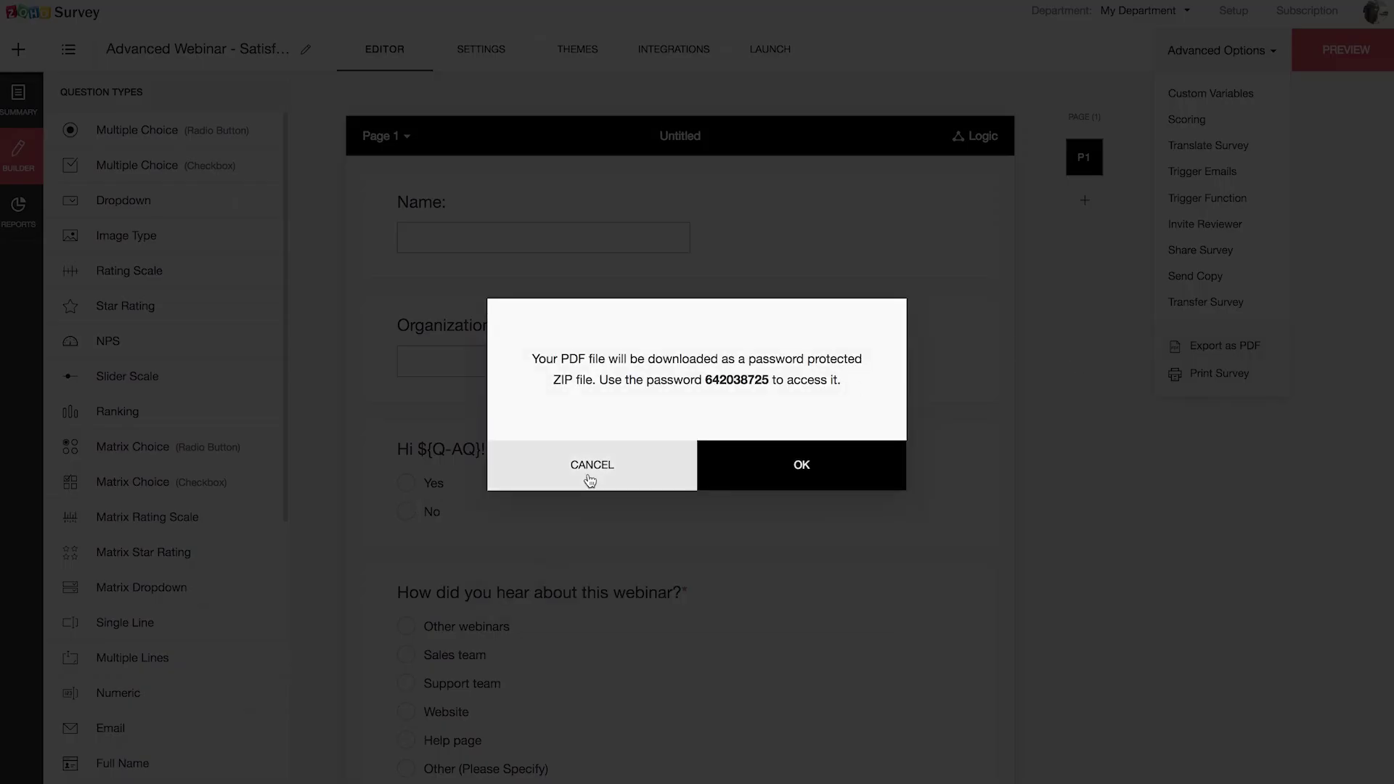
{"action": "left_click", "coordinate": [827, 455]}
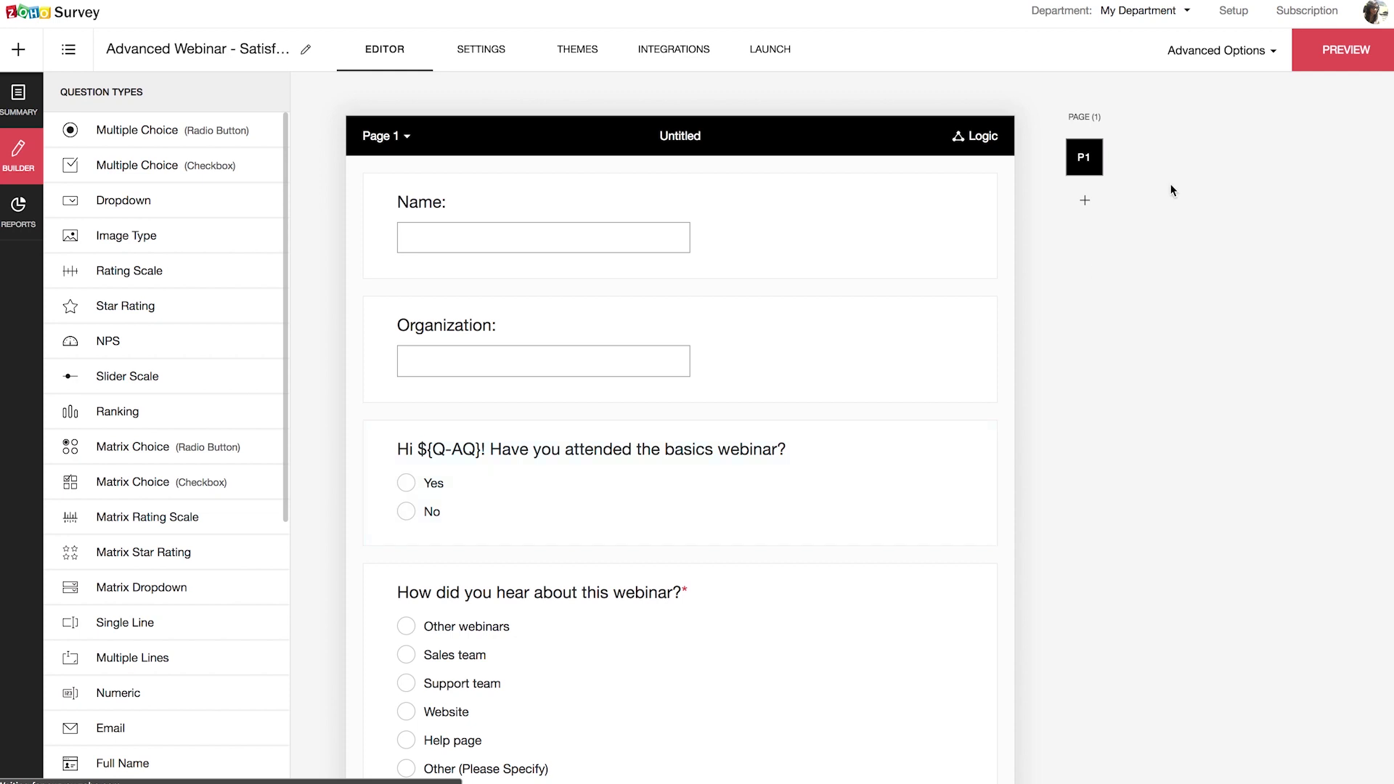
Step: Open the Advanced Options menu and dismiss it without choosing anything
{"action": "left_click", "coordinate": [1217, 56]}
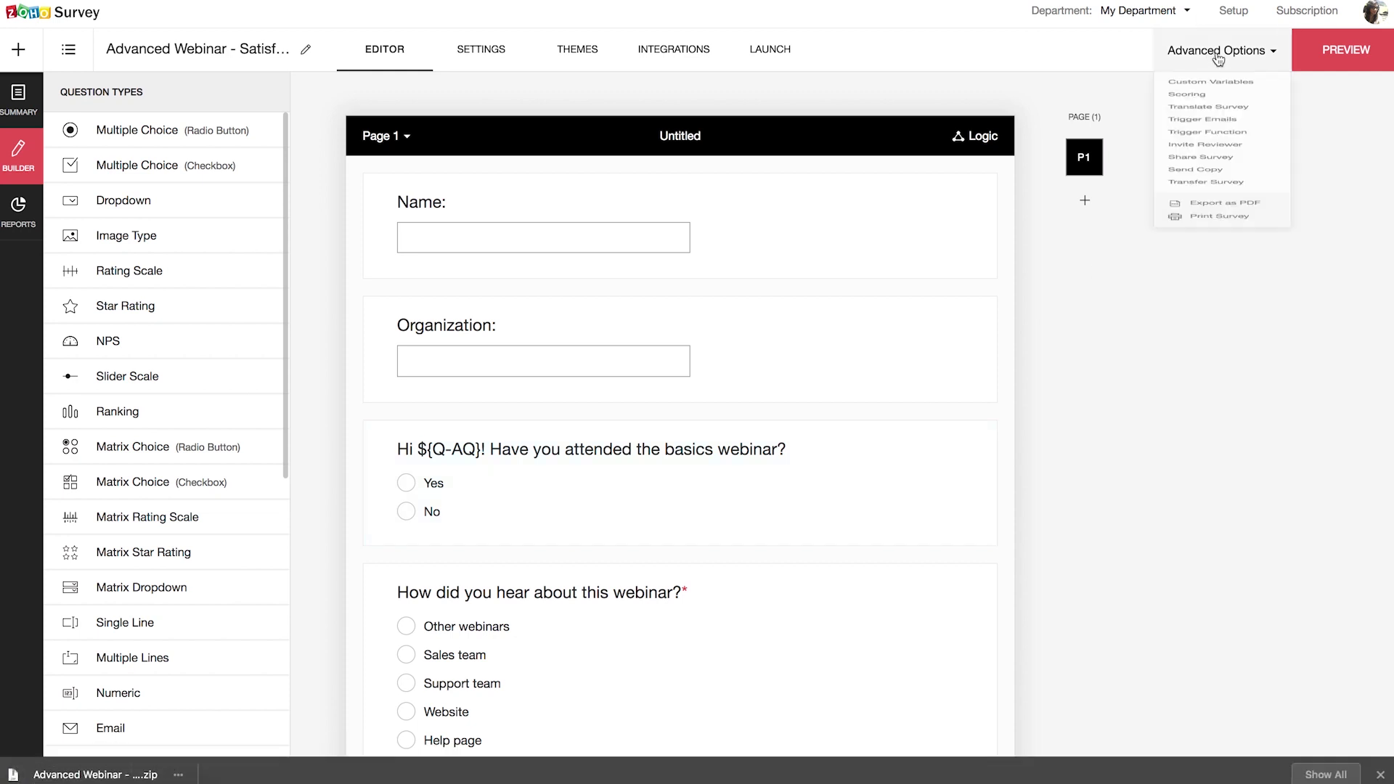
{"action": "mouse_move", "coordinate": [1224, 372]}
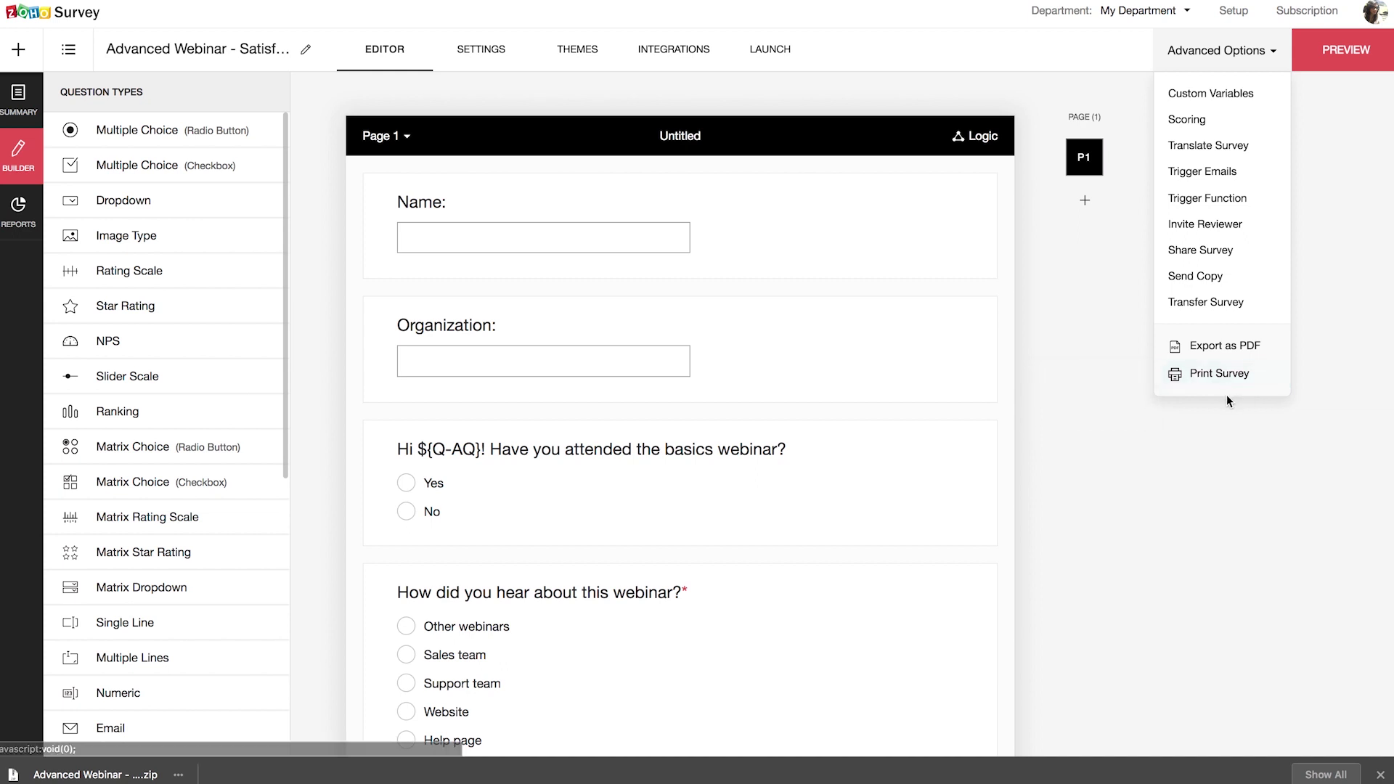
{"action": "left_click", "coordinate": [1138, 467]}
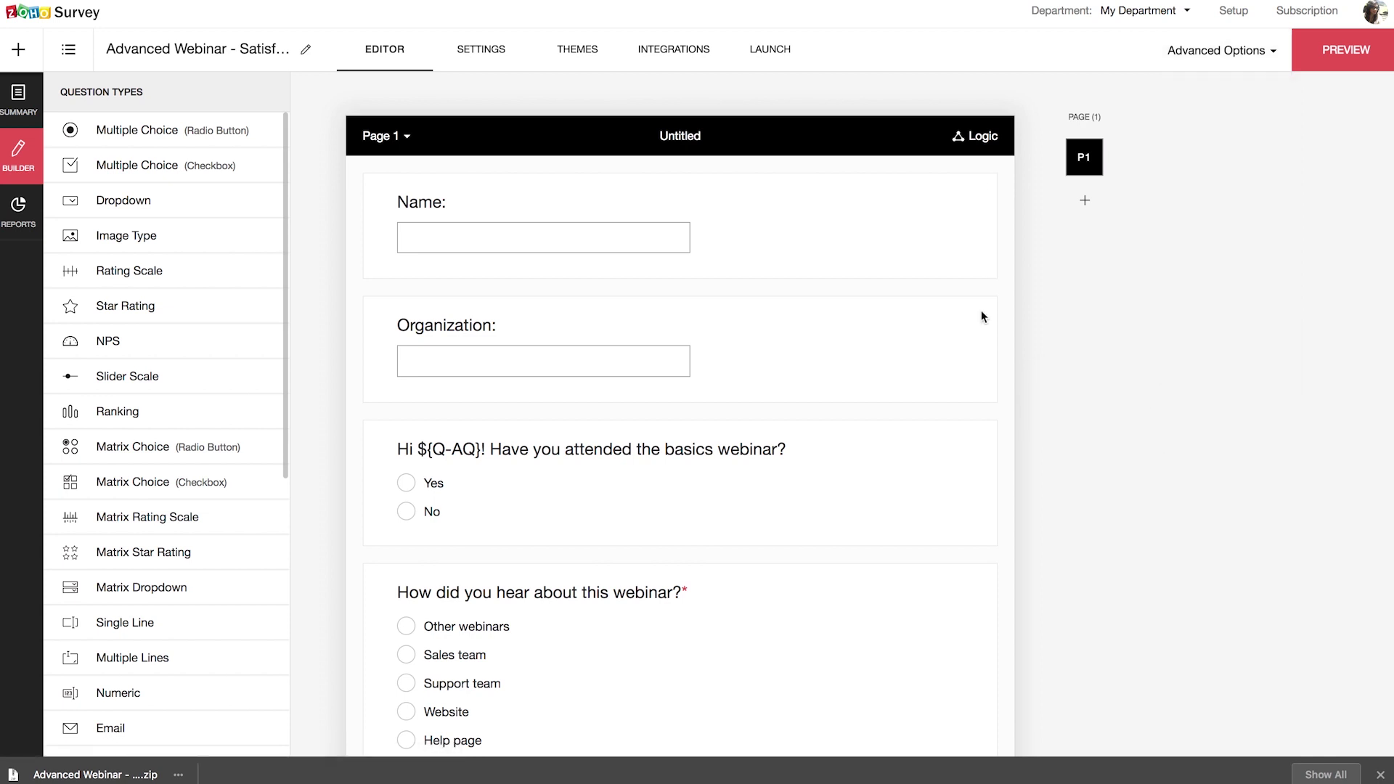
Step: Add the tag Webinar to the Advanced Webinar - Satisfaction survey and update it
{"action": "left_click", "coordinate": [258, 51]}
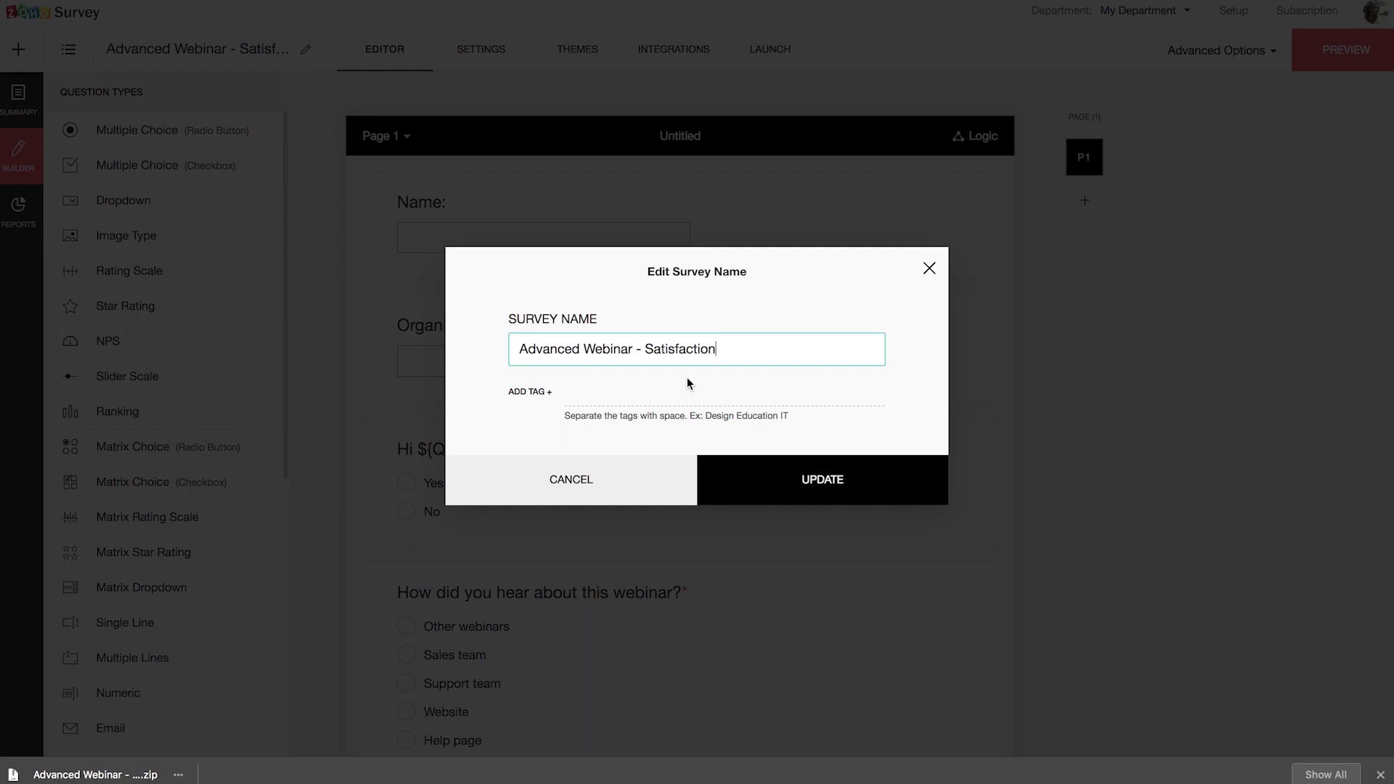
{"action": "left_click", "coordinate": [585, 397]}
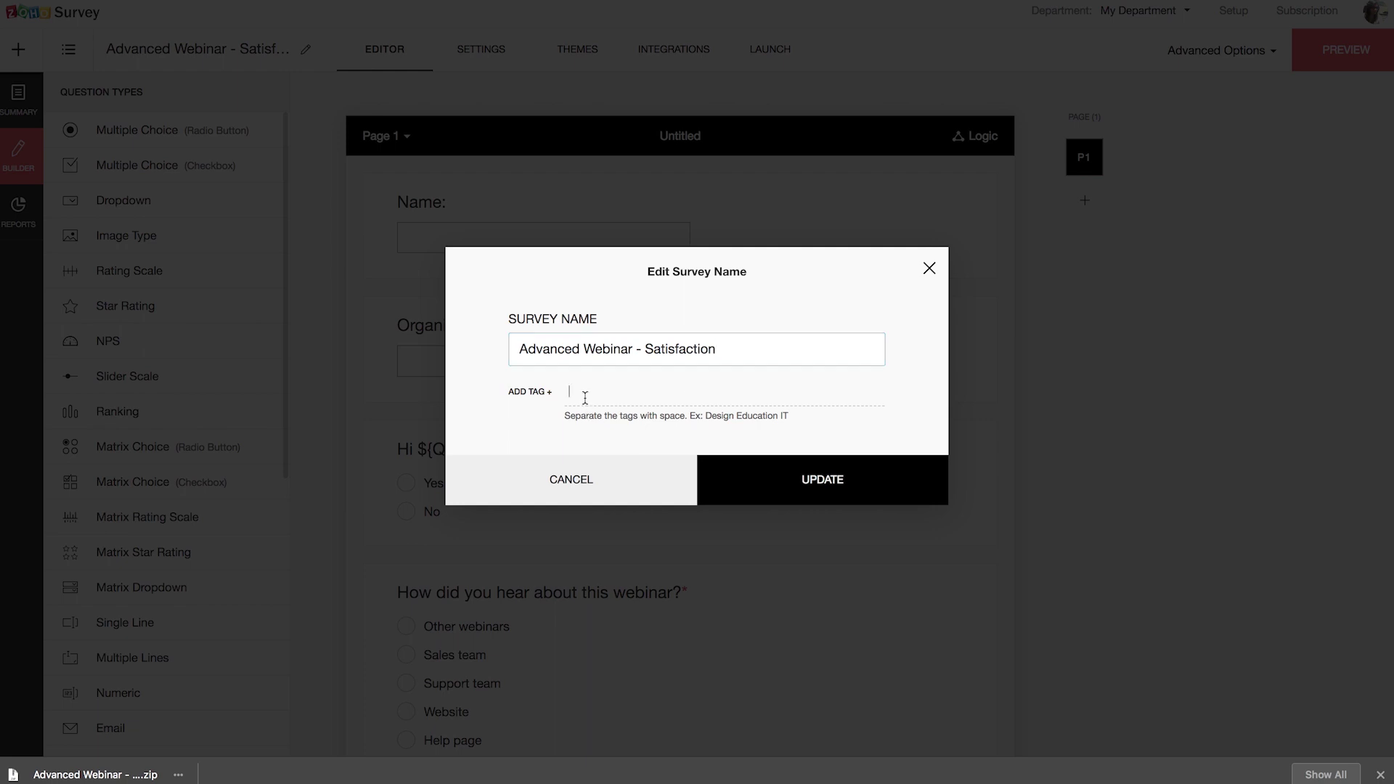
{"action": "type", "text": "Webinar"}
{"action": "left_click", "coordinate": [656, 428]}
{"action": "left_click", "coordinate": [791, 471]}
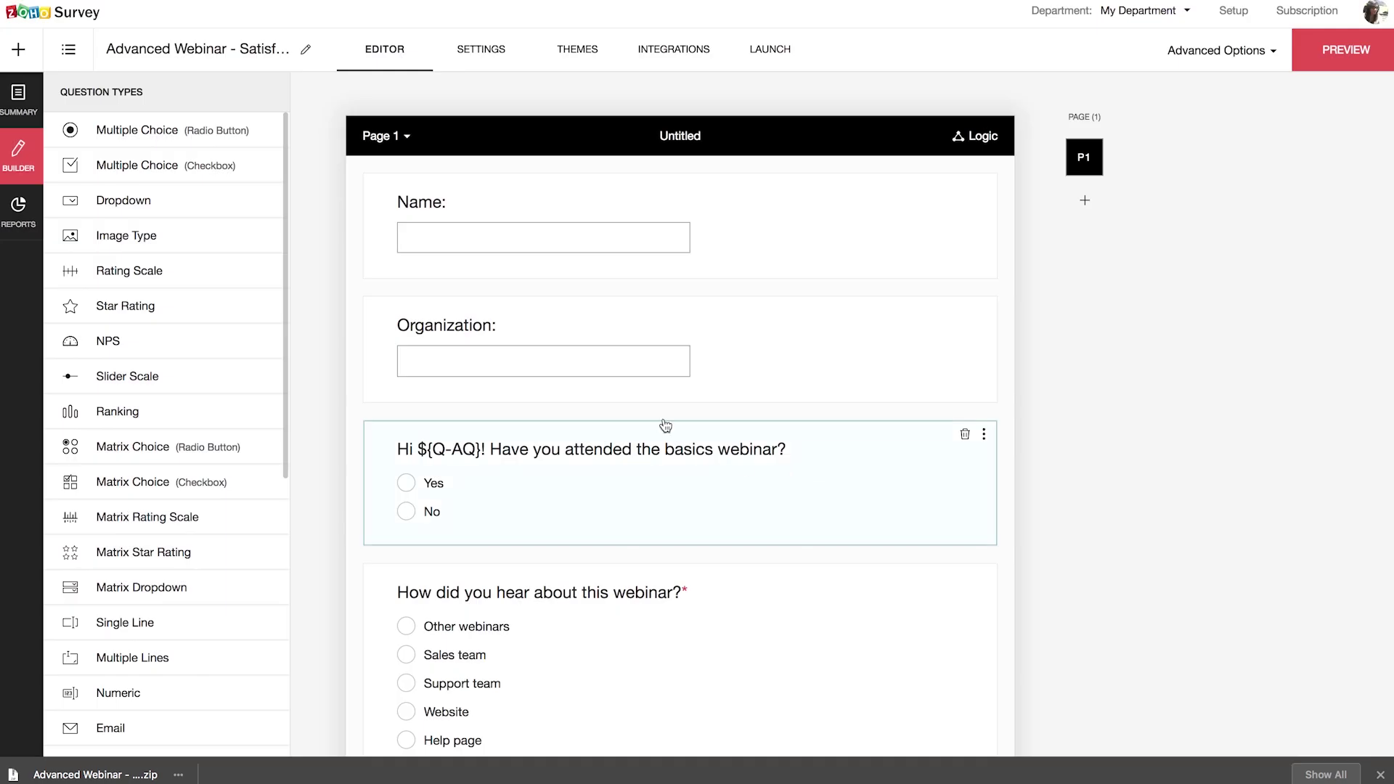
Step: Filter My Surveys by the Webinar tag and open Advanced Webinar - Satisfaction's Launch page
{"action": "left_click", "coordinate": [68, 49]}
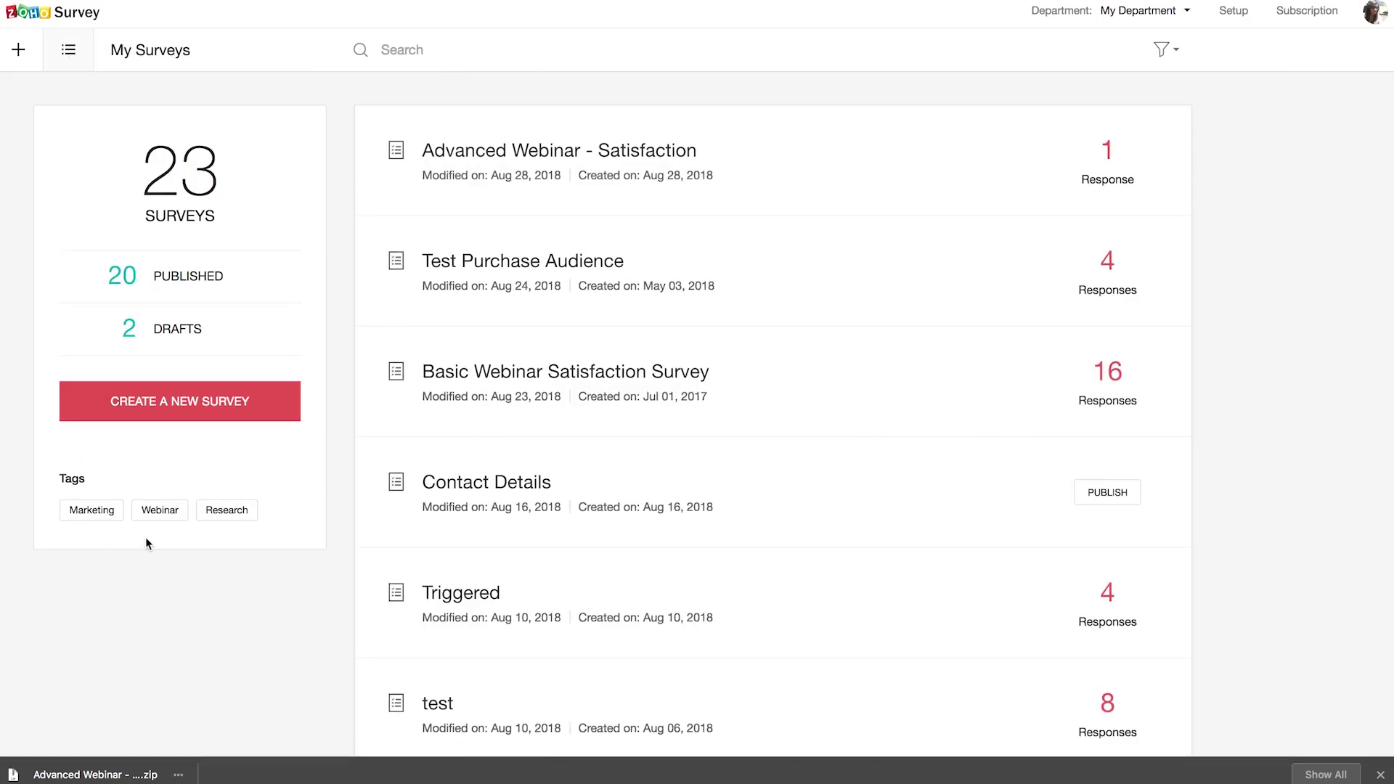
{"action": "left_click", "coordinate": [160, 511]}
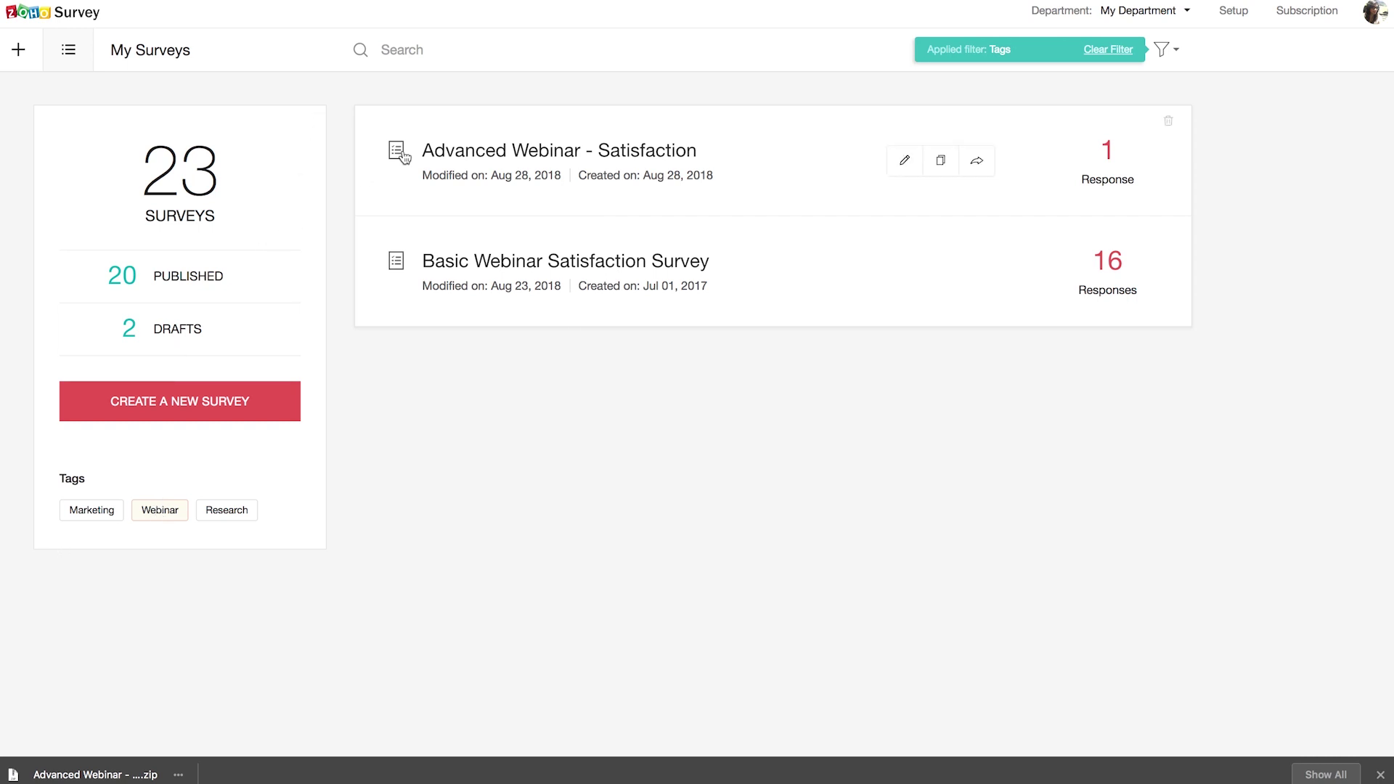
{"action": "left_click", "coordinate": [545, 151]}
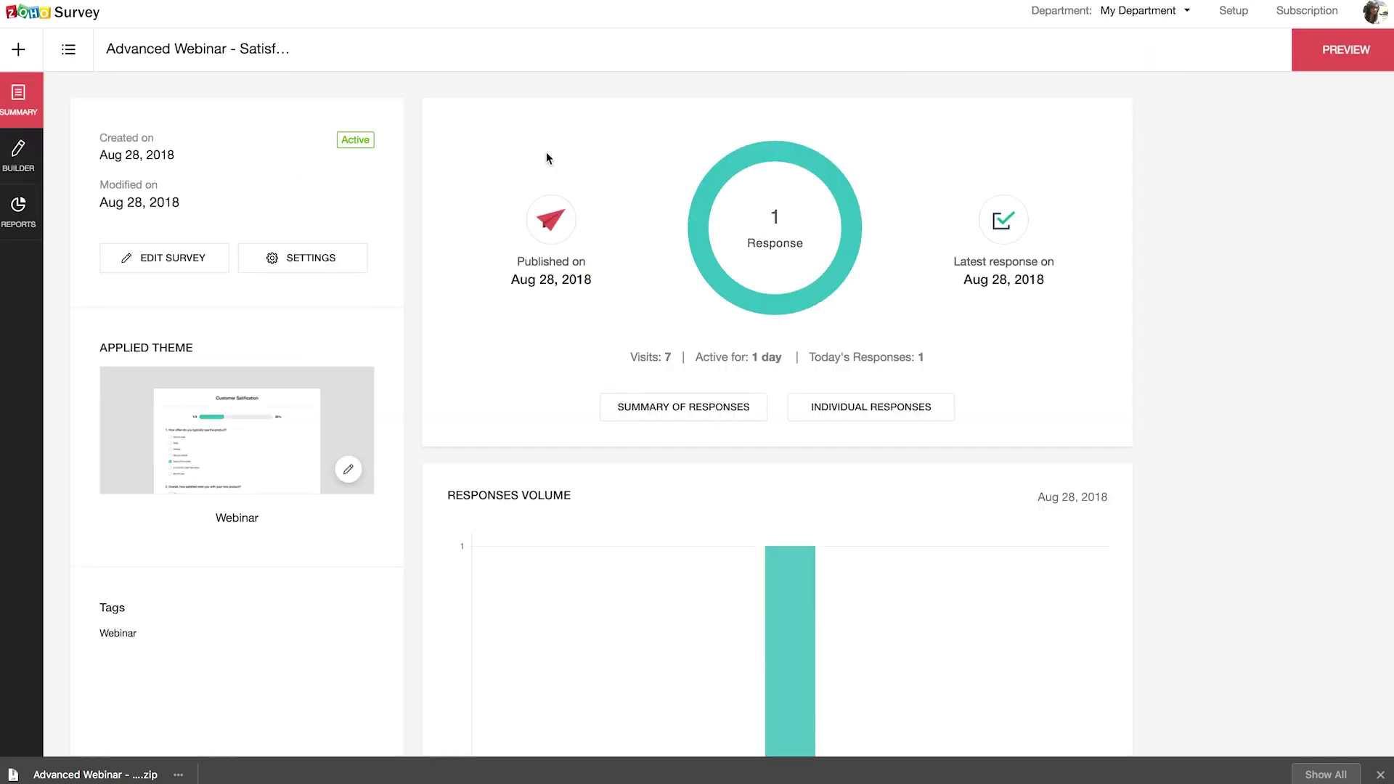
{"action": "left_click", "coordinate": [21, 161]}
{"action": "left_click", "coordinate": [791, 62]}
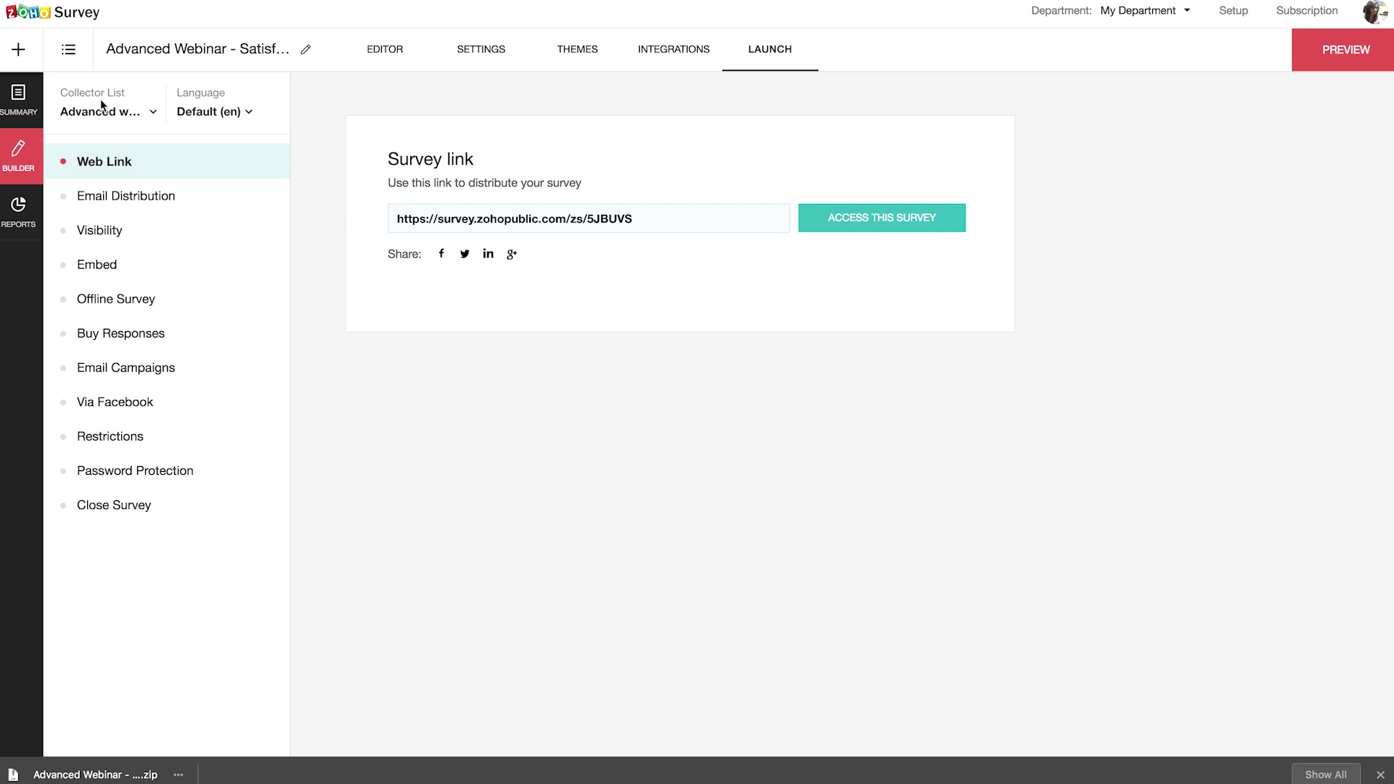
Step: Add a new collector named Youtube, giving it its own survey link
{"action": "left_click", "coordinate": [150, 116]}
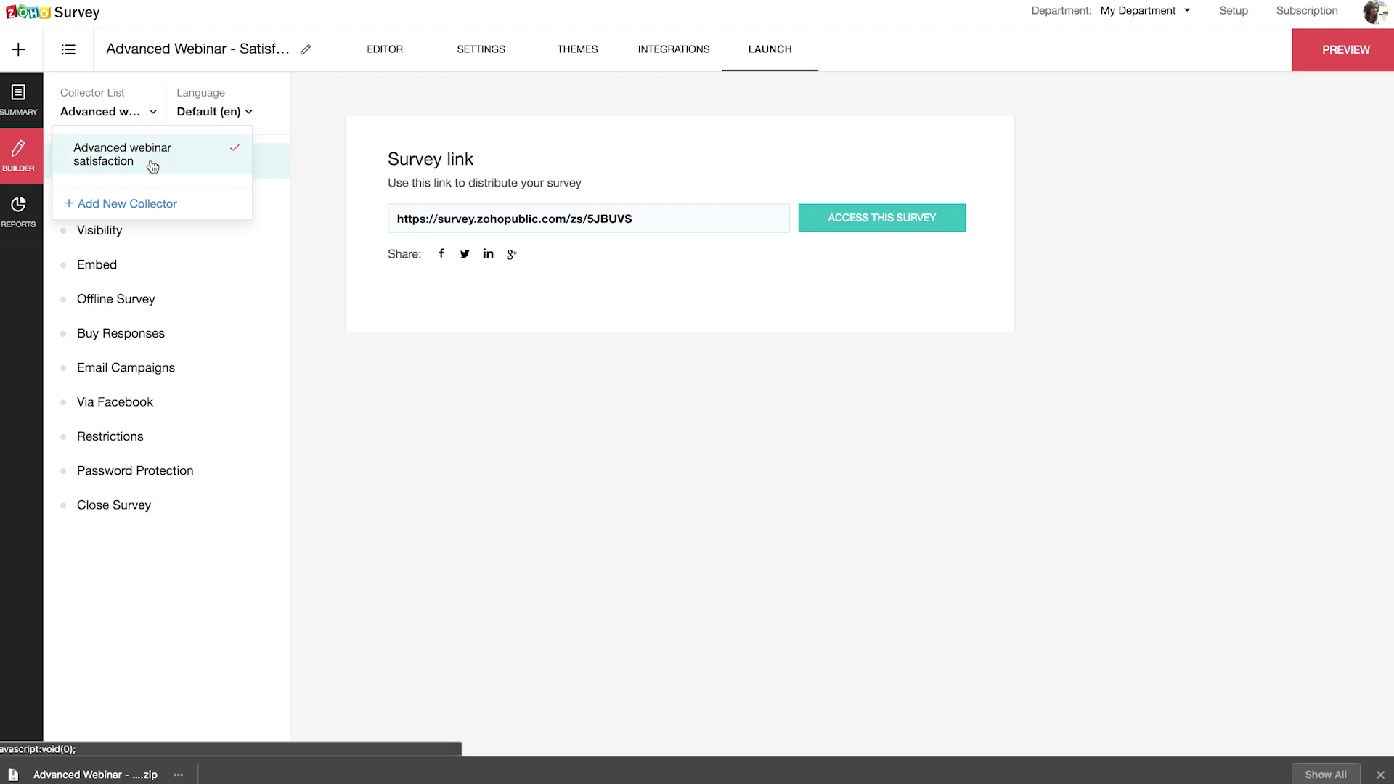
{"action": "left_click", "coordinate": [155, 205]}
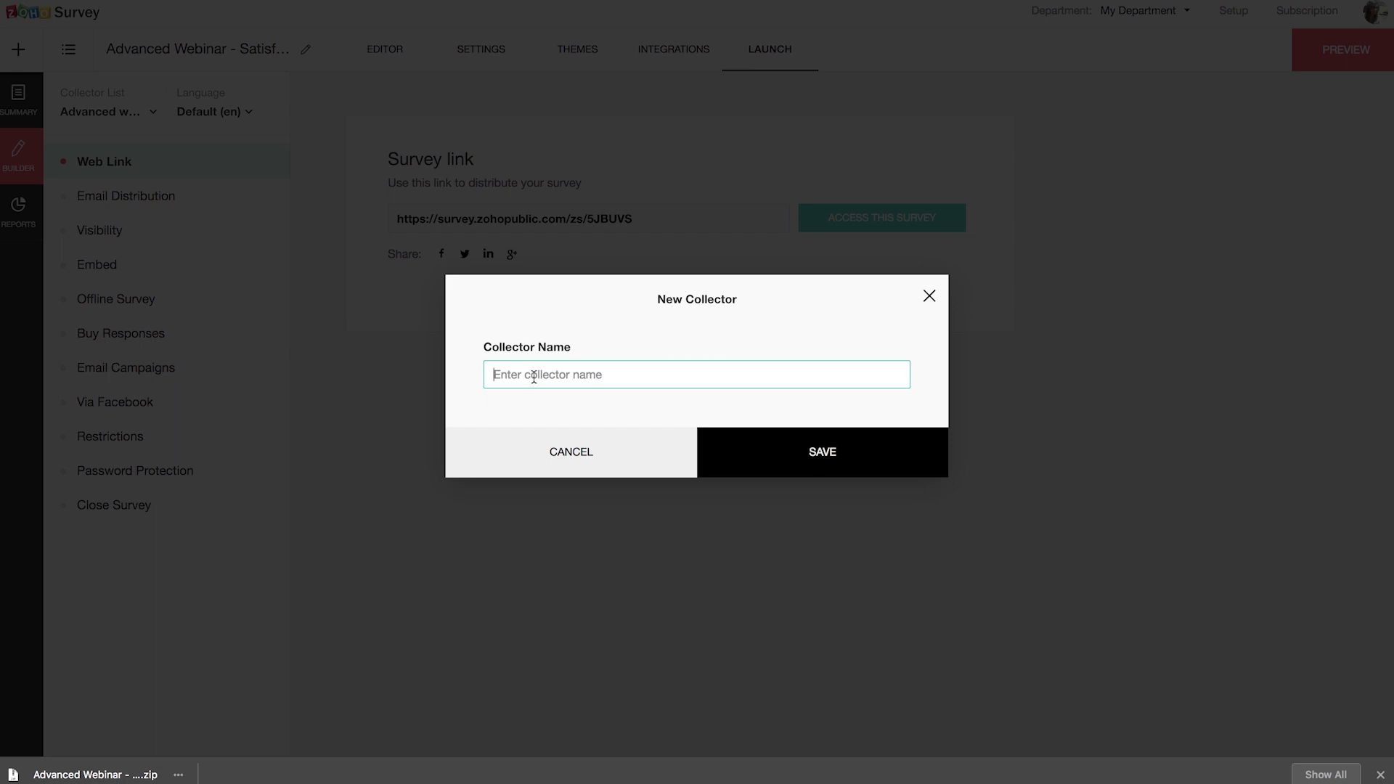
{"action": "type", "text": "Youtube"}
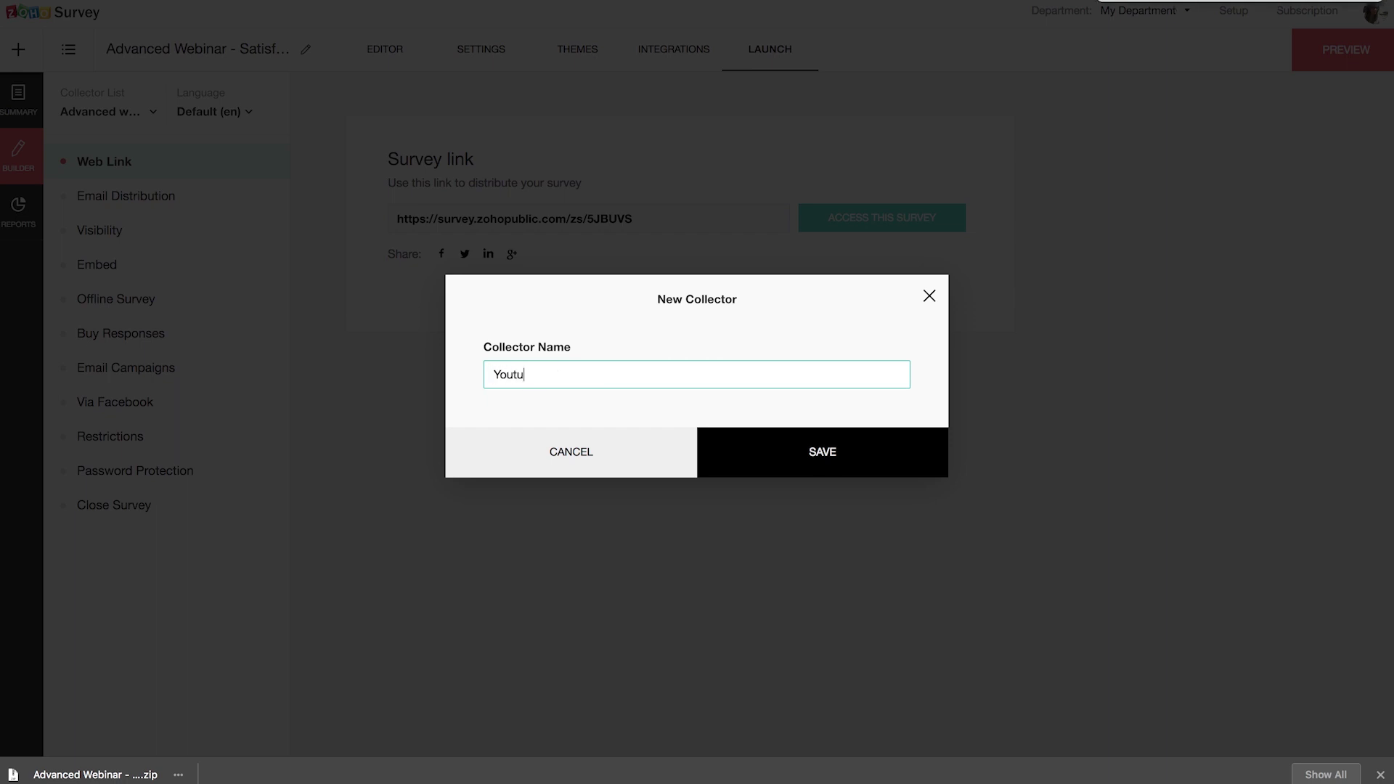
{"action": "left_click", "coordinate": [756, 445]}
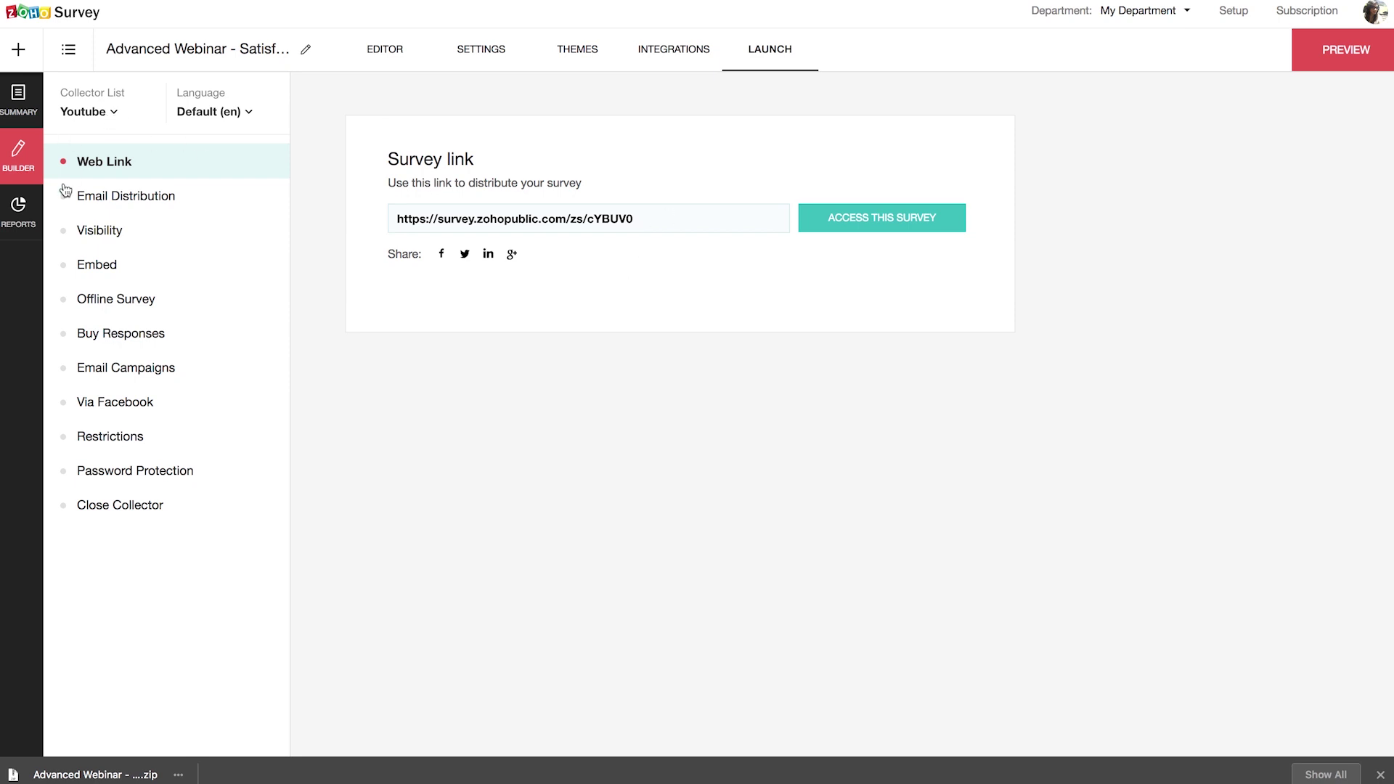
Step: Set the Youtube collector's response limit to 1000 and return to its web link
{"action": "left_click", "coordinate": [131, 437]}
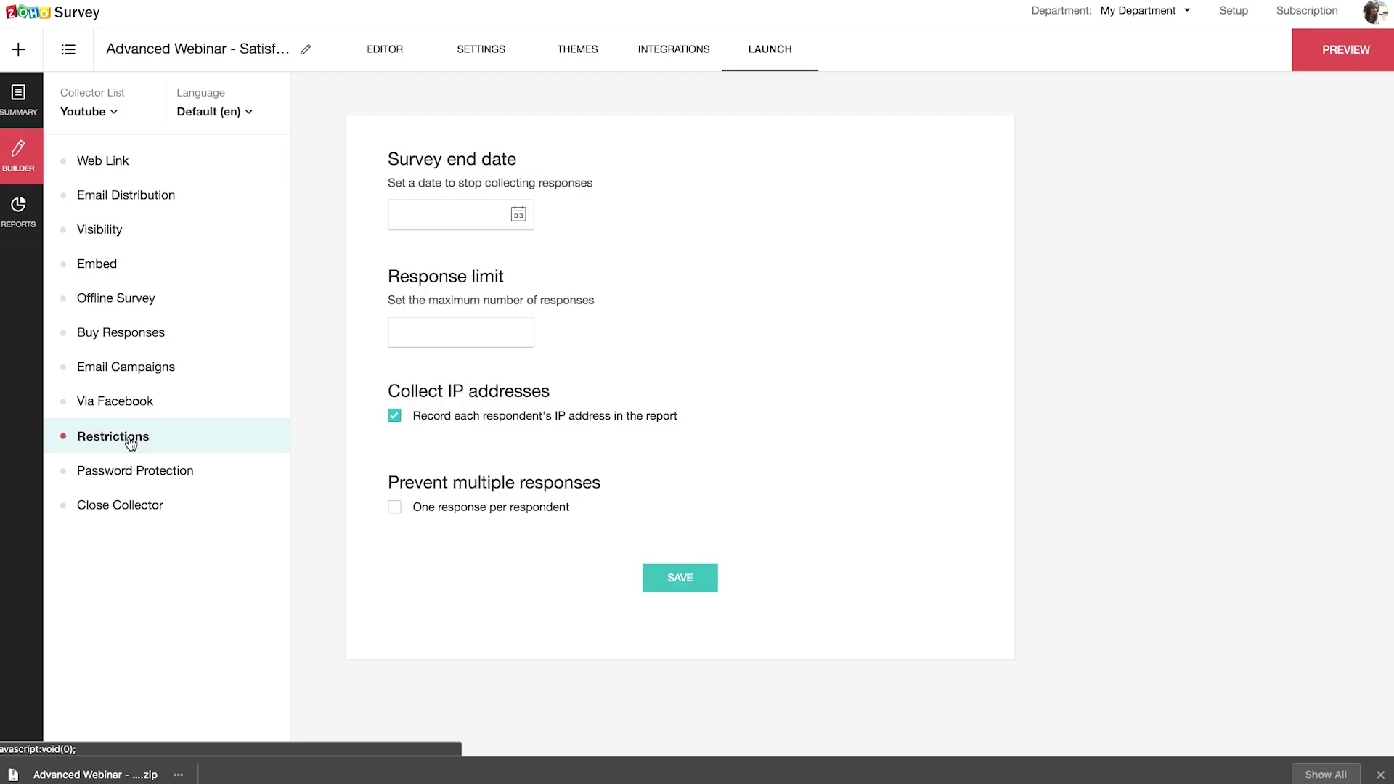
{"action": "left_click", "coordinate": [410, 335]}
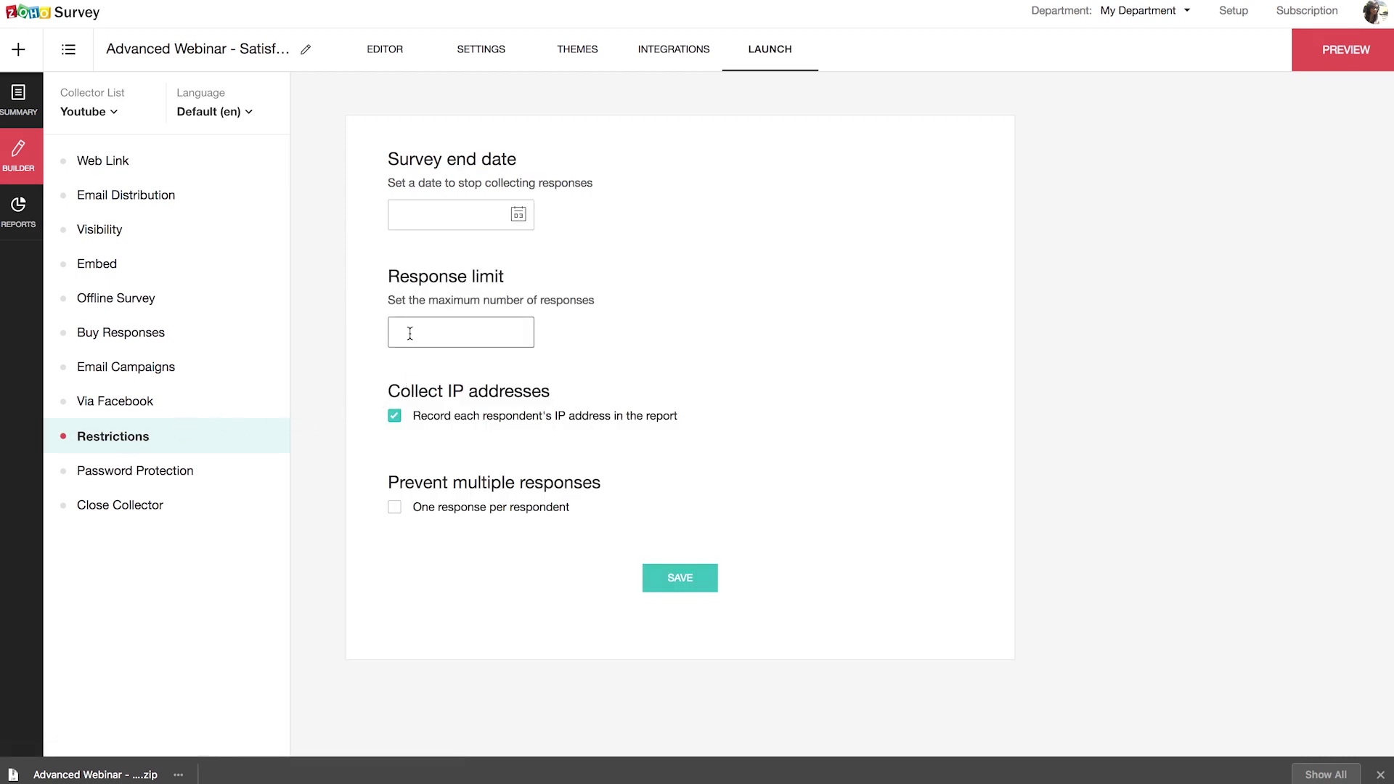
{"action": "type", "text": "1000"}
{"action": "left_click", "coordinate": [683, 581]}
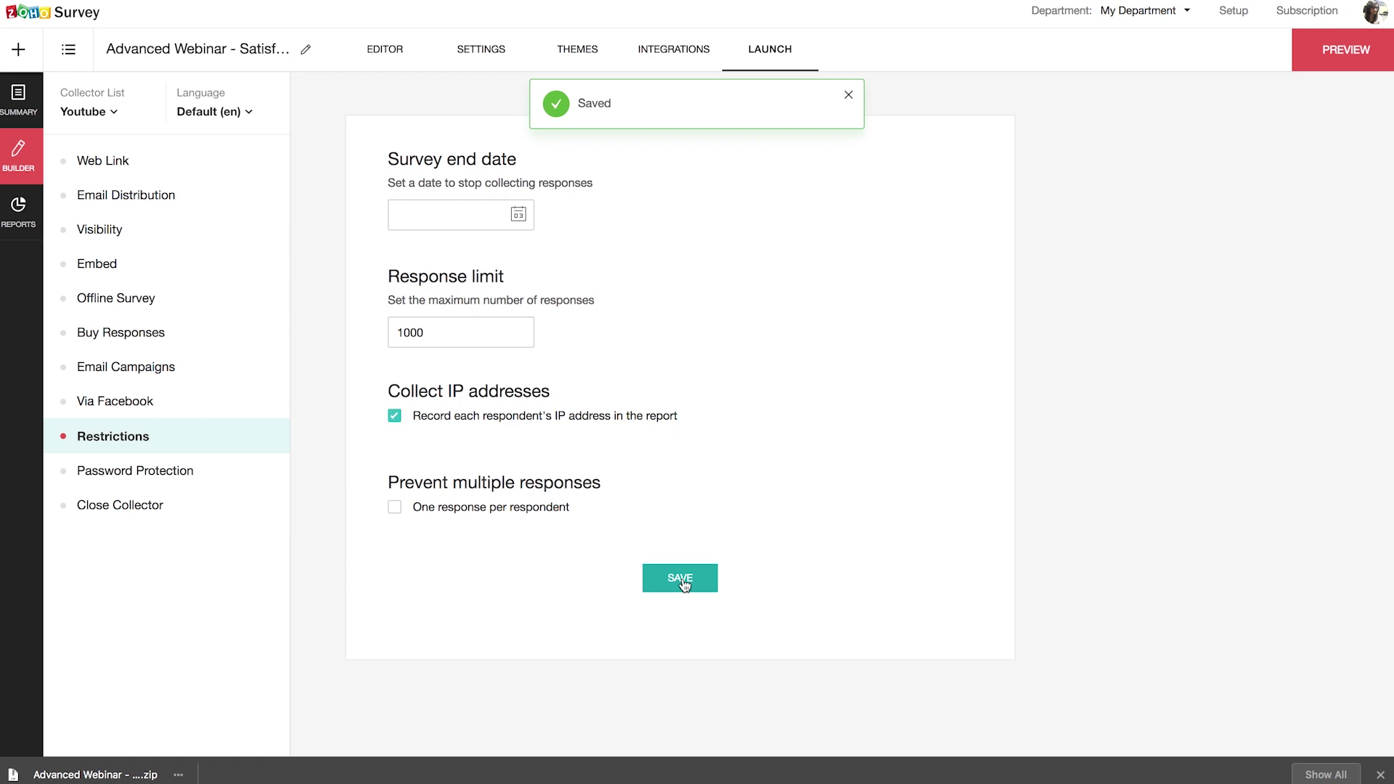
{"action": "left_click", "coordinate": [96, 157]}
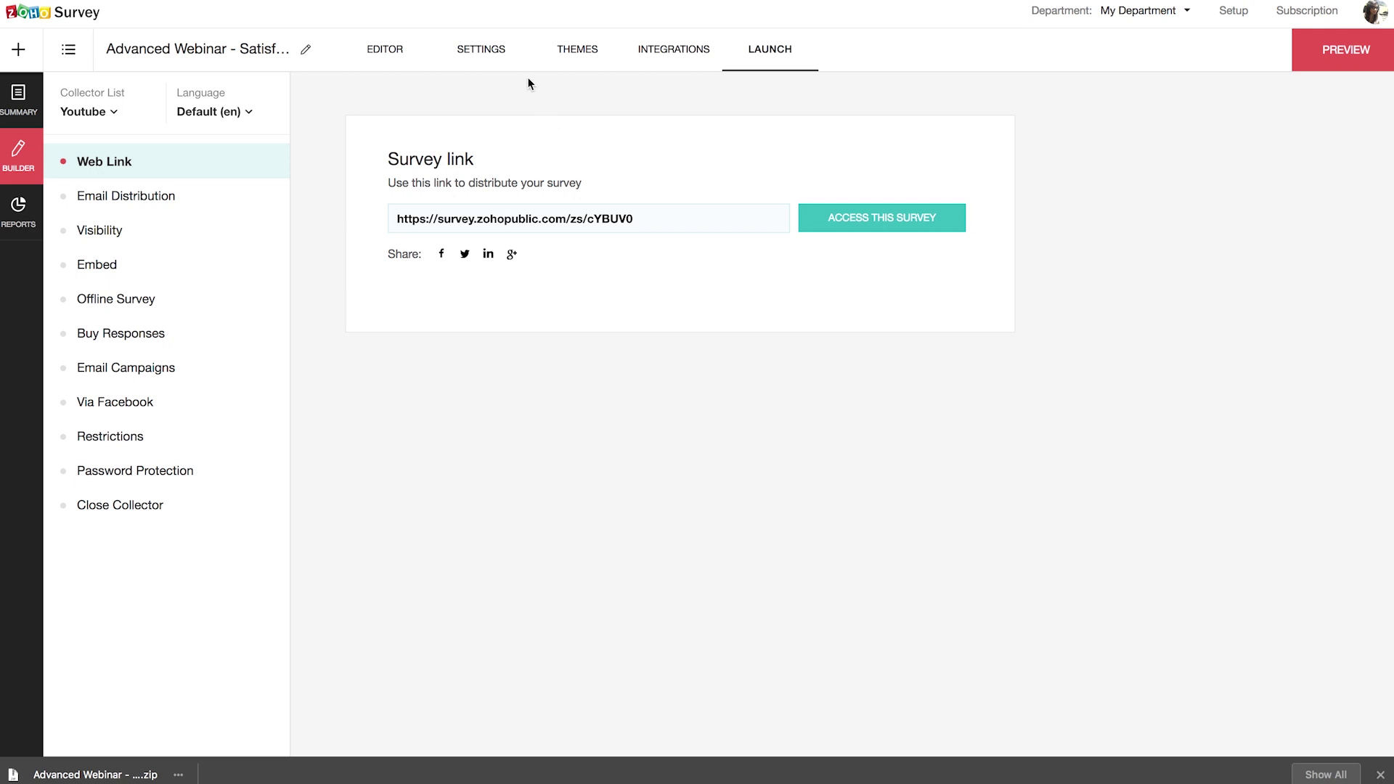
Step: Add an end-page logic rule showing a custom message to Youtube collector respondents
{"action": "left_click", "coordinate": [490, 54]}
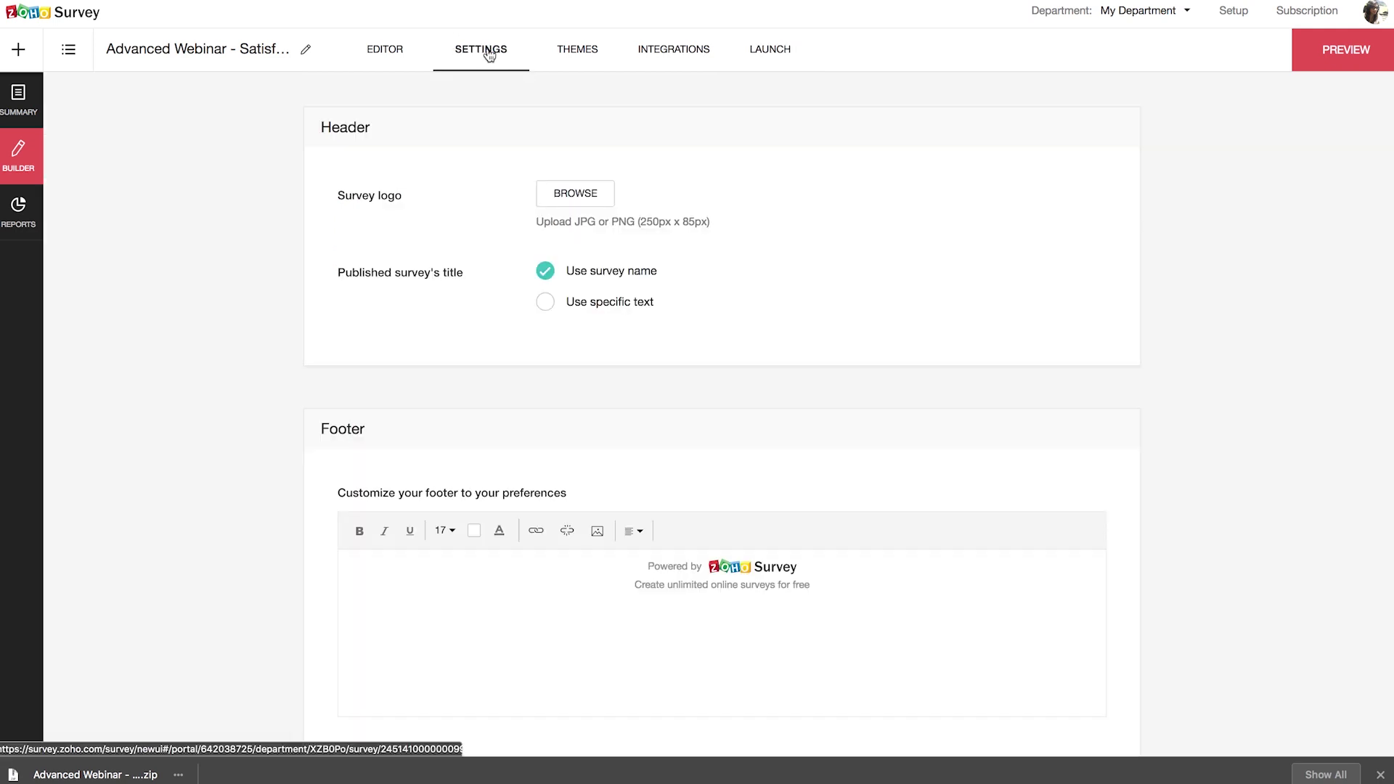
{"action": "scroll", "coordinate": [568, 702], "scroll_direction": "down", "scroll_amount": 6}
{"action": "scroll", "coordinate": [570, 702], "scroll_direction": "down", "scroll_amount": 5}
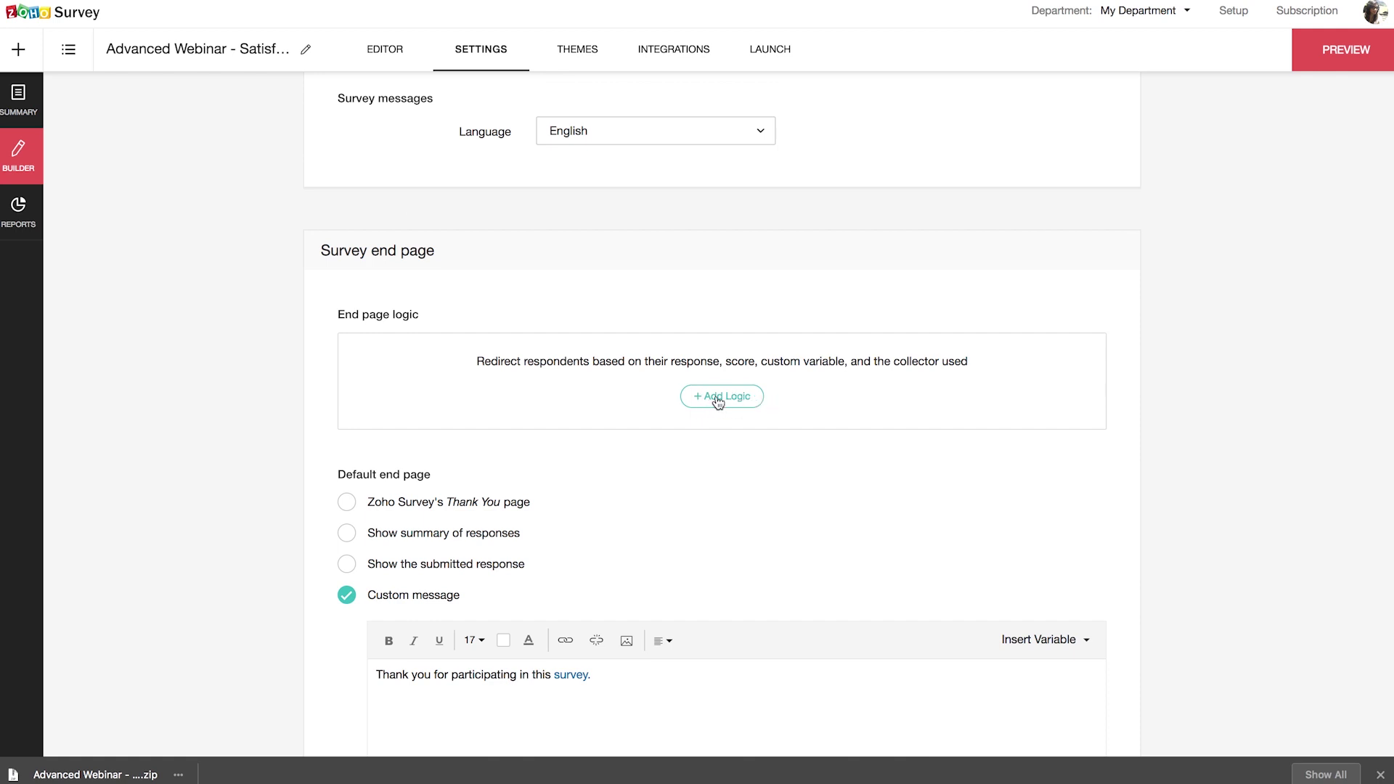
{"action": "left_click", "coordinate": [717, 399]}
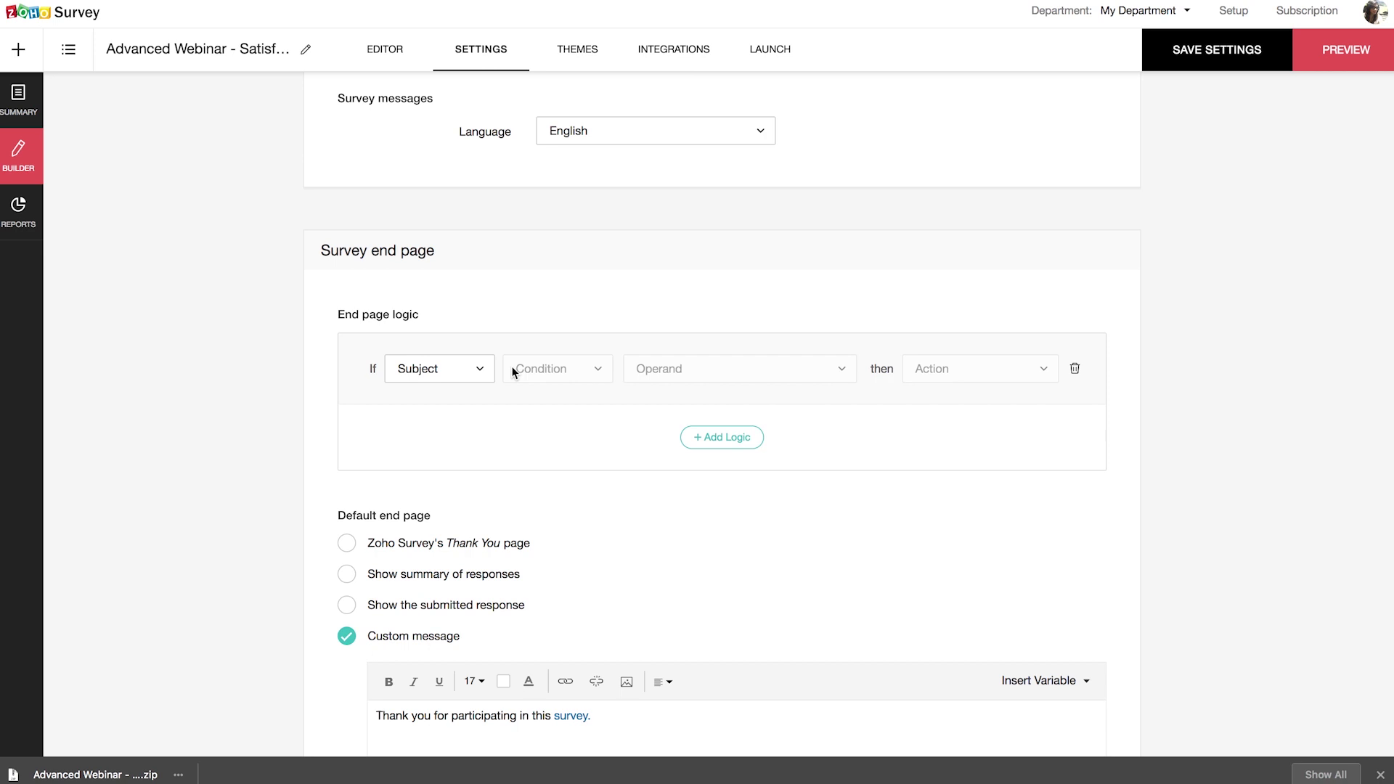
{"action": "left_click", "coordinate": [450, 369]}
{"action": "scroll", "coordinate": [475, 574], "scroll_direction": "down", "scroll_amount": 5}
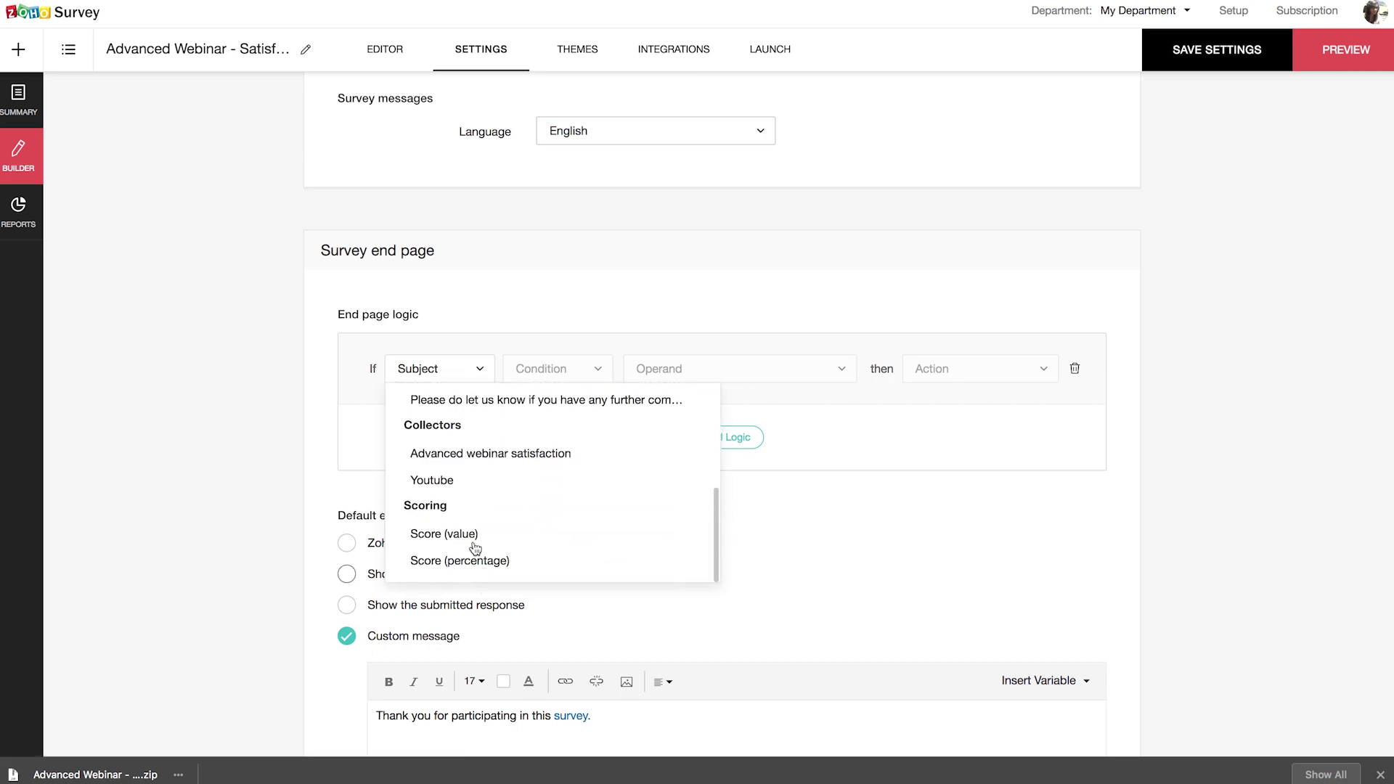
{"action": "left_click", "coordinate": [452, 482]}
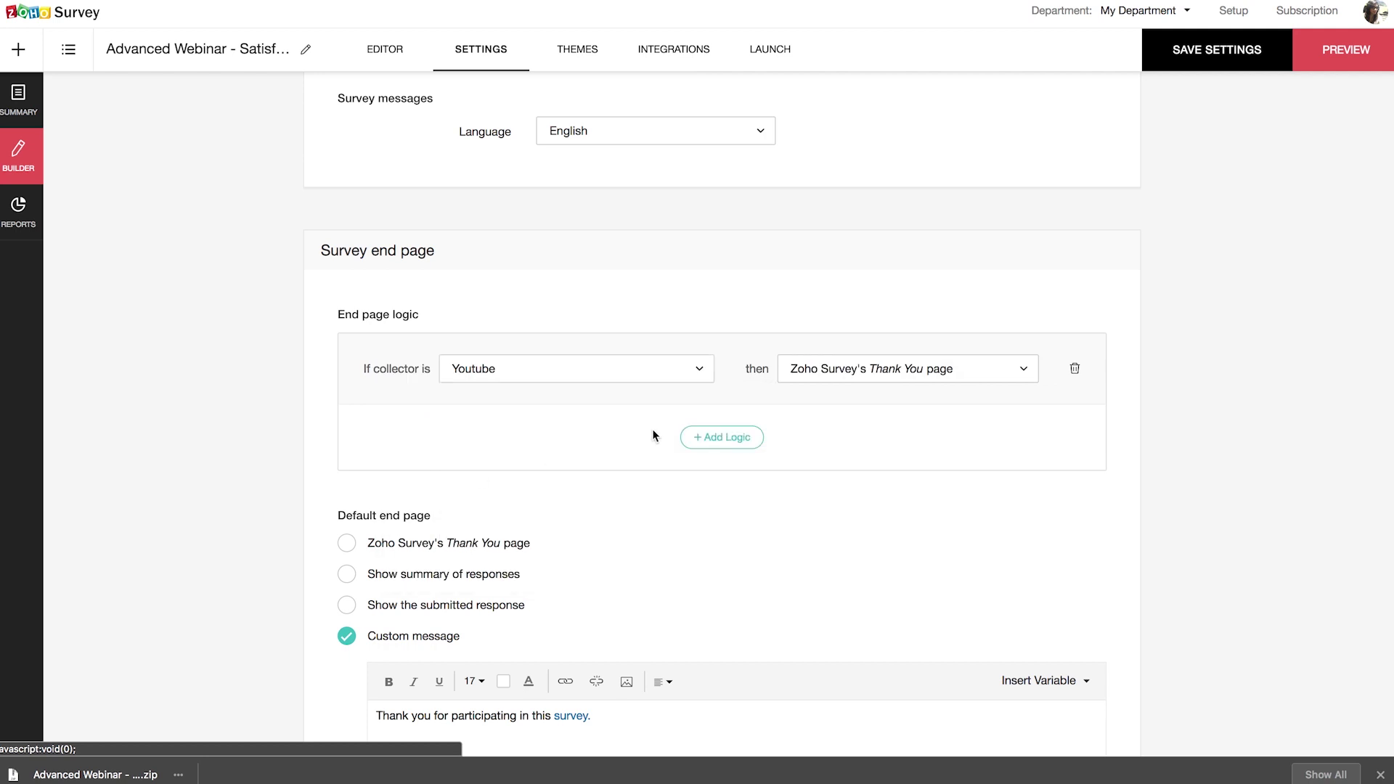
{"action": "left_click", "coordinate": [878, 371]}
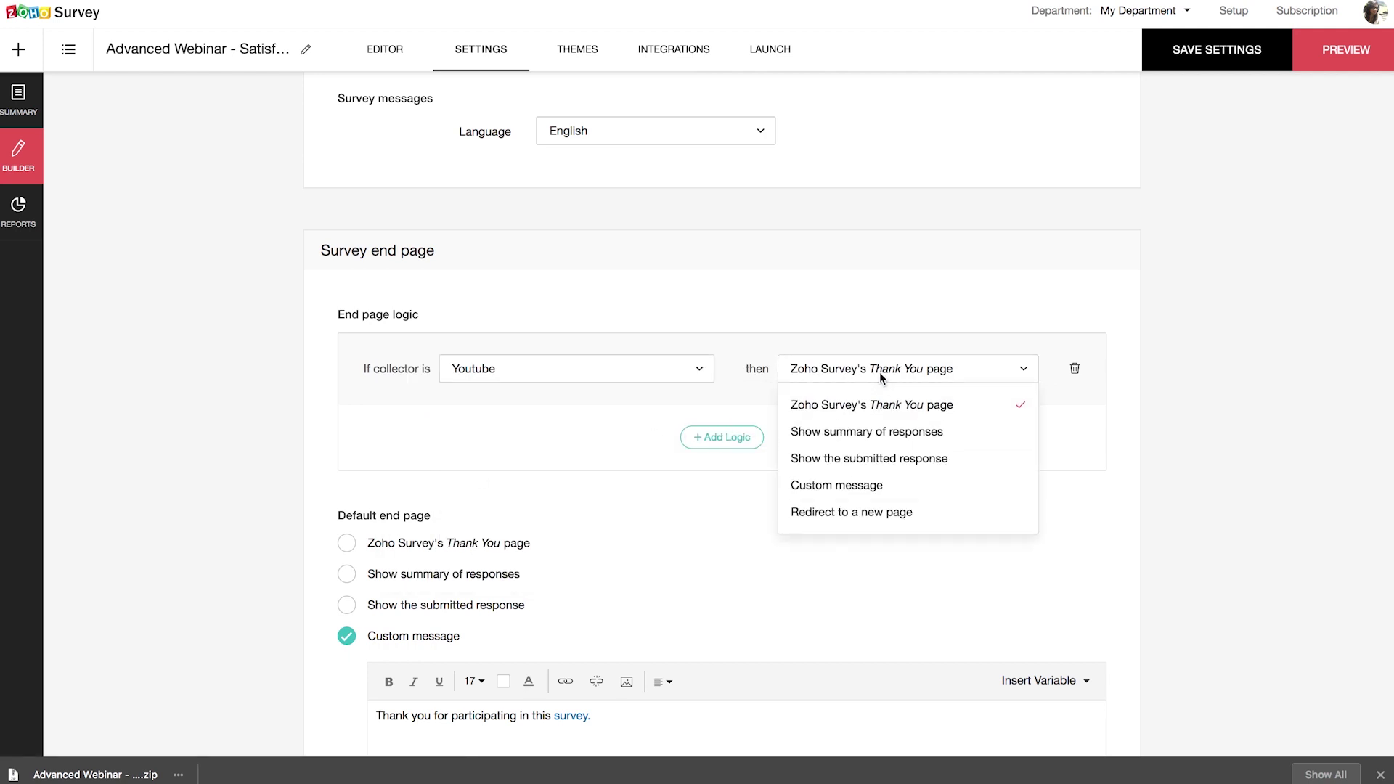
{"action": "left_click", "coordinate": [876, 485]}
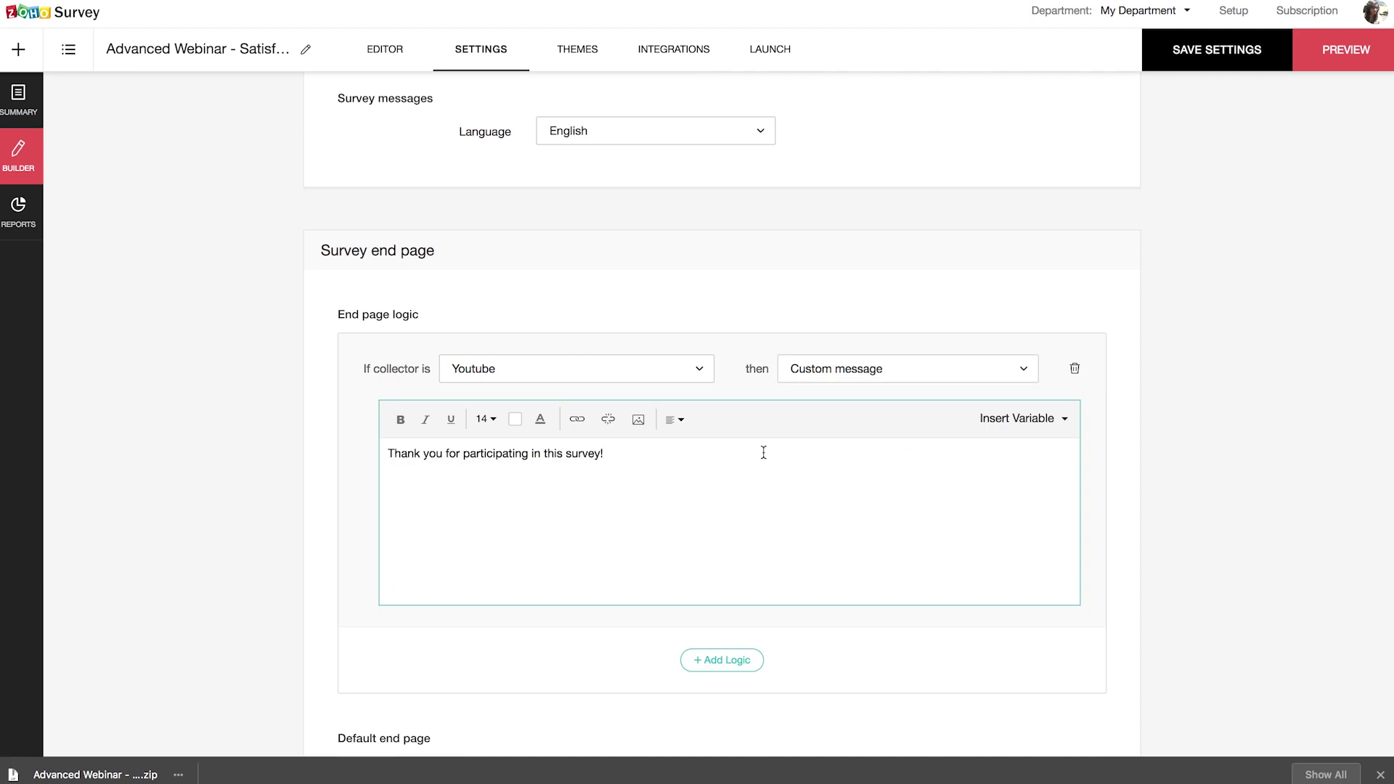
Step: Write the thank-you message listing Basics Webinar and Integrations webinar, then save the settings
{"action": "left_click_drag", "start_coordinate": [392, 451], "coordinate": [606, 463]}
{"action": "type", "text": "Thank you for your feedback! We have a couple"}
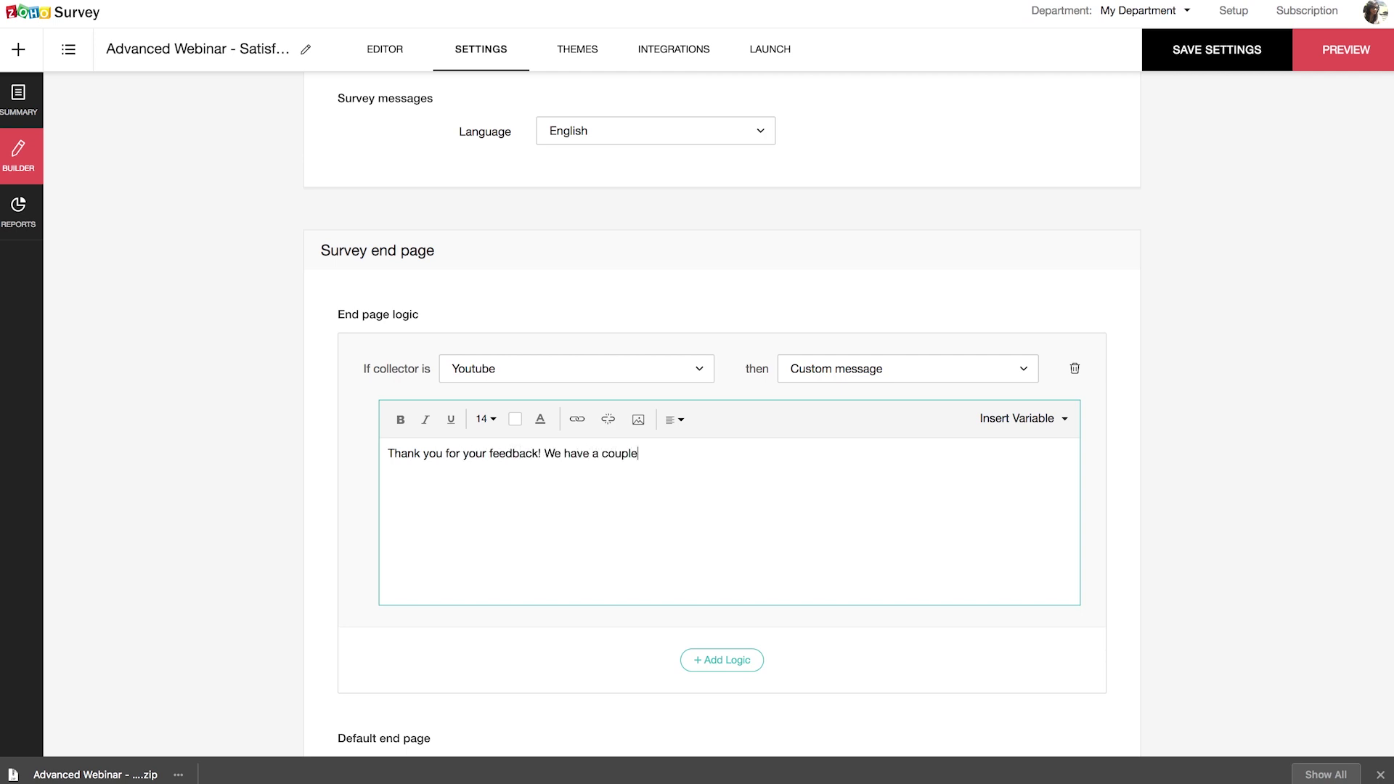
{"action": "type", "text": " of more webinars which you can watch right aw"}
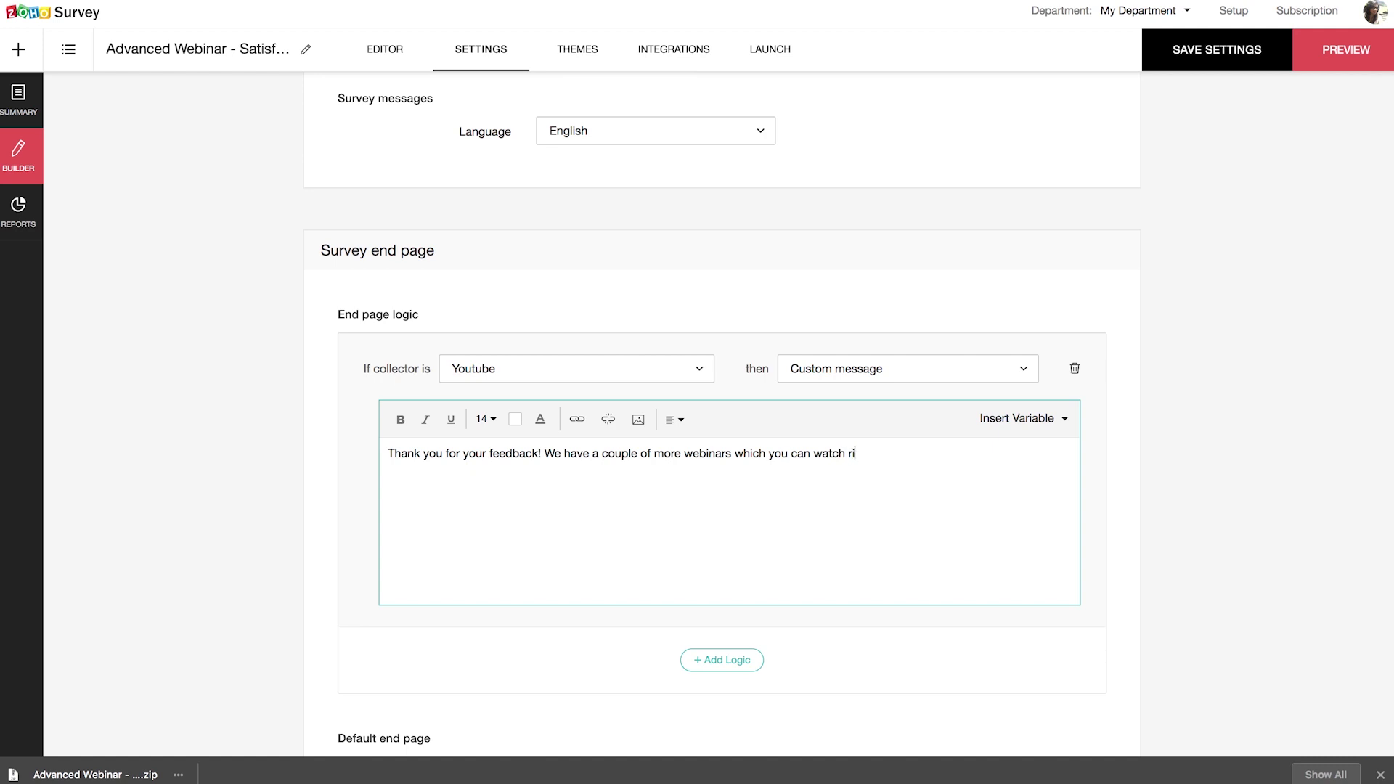
{"action": "type", "text": "ay."}
{"action": "key", "text": "Return"}
{"action": "type", "text": "Basics Webinar\tIntegrations webinar"}
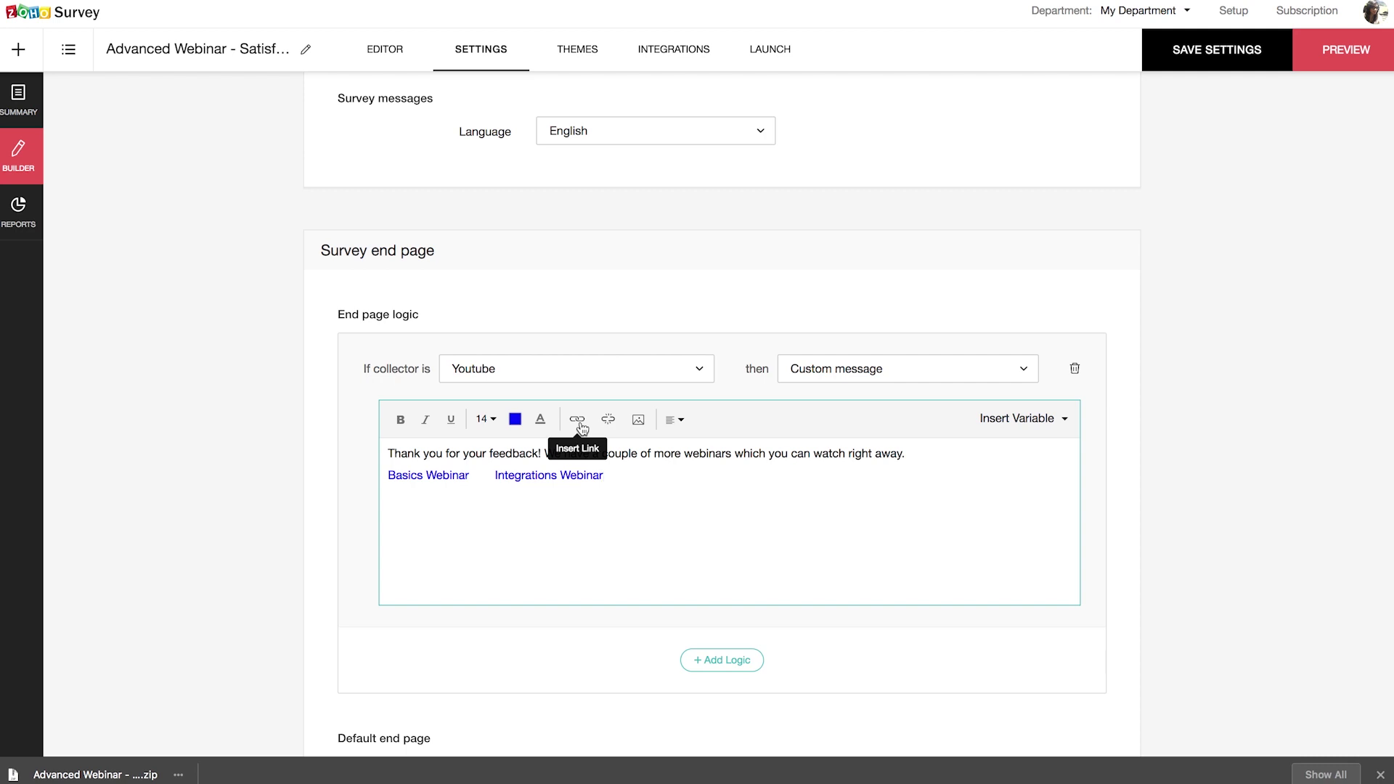
{"action": "scroll", "coordinate": [1129, 254], "scroll_direction": "down", "scroll_amount": 2}
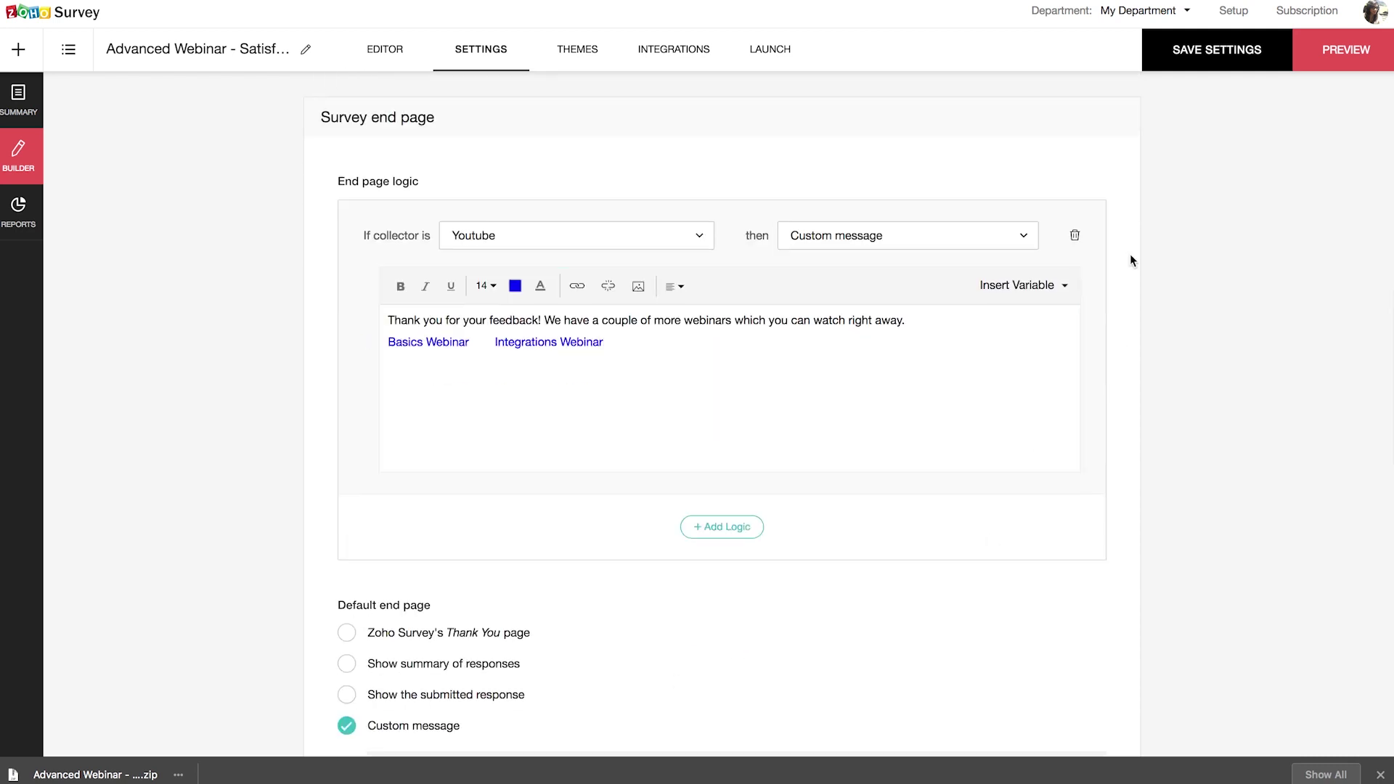
{"action": "left_click", "coordinate": [1237, 48]}
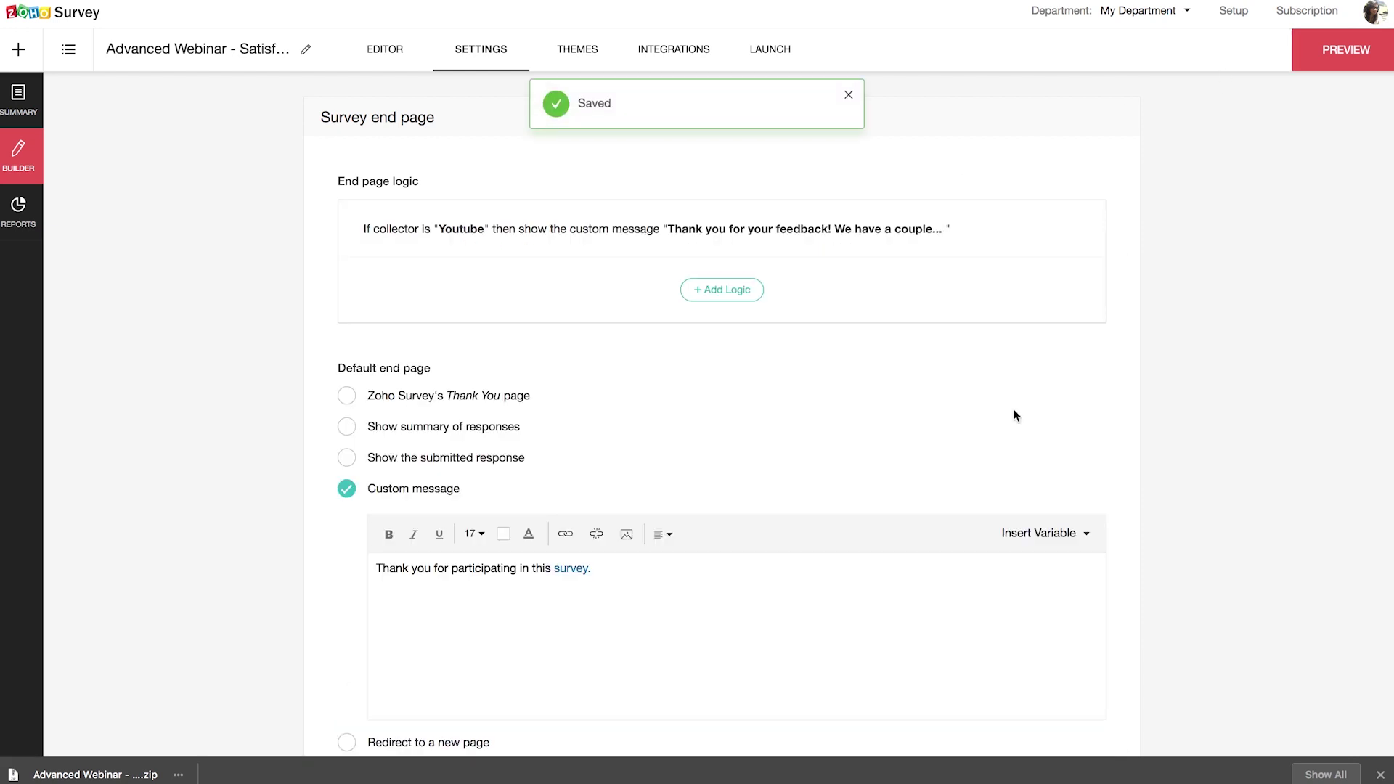
{"action": "scroll", "coordinate": [995, 450], "scroll_direction": "down", "scroll_amount": 2}
{"action": "scroll", "coordinate": [975, 488], "scroll_direction": "up", "scroll_amount": 9}
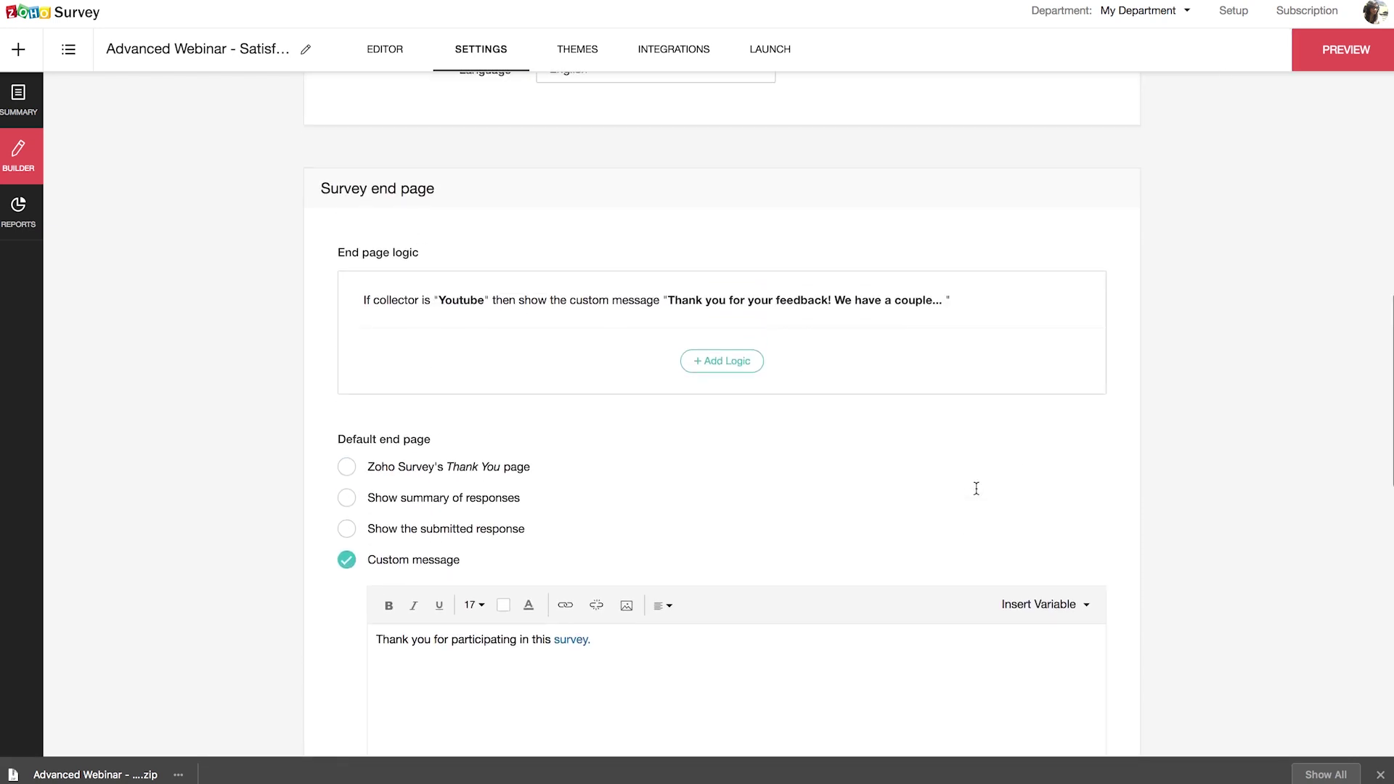
{"action": "scroll", "coordinate": [975, 495], "scroll_direction": "up", "scroll_amount": 3}
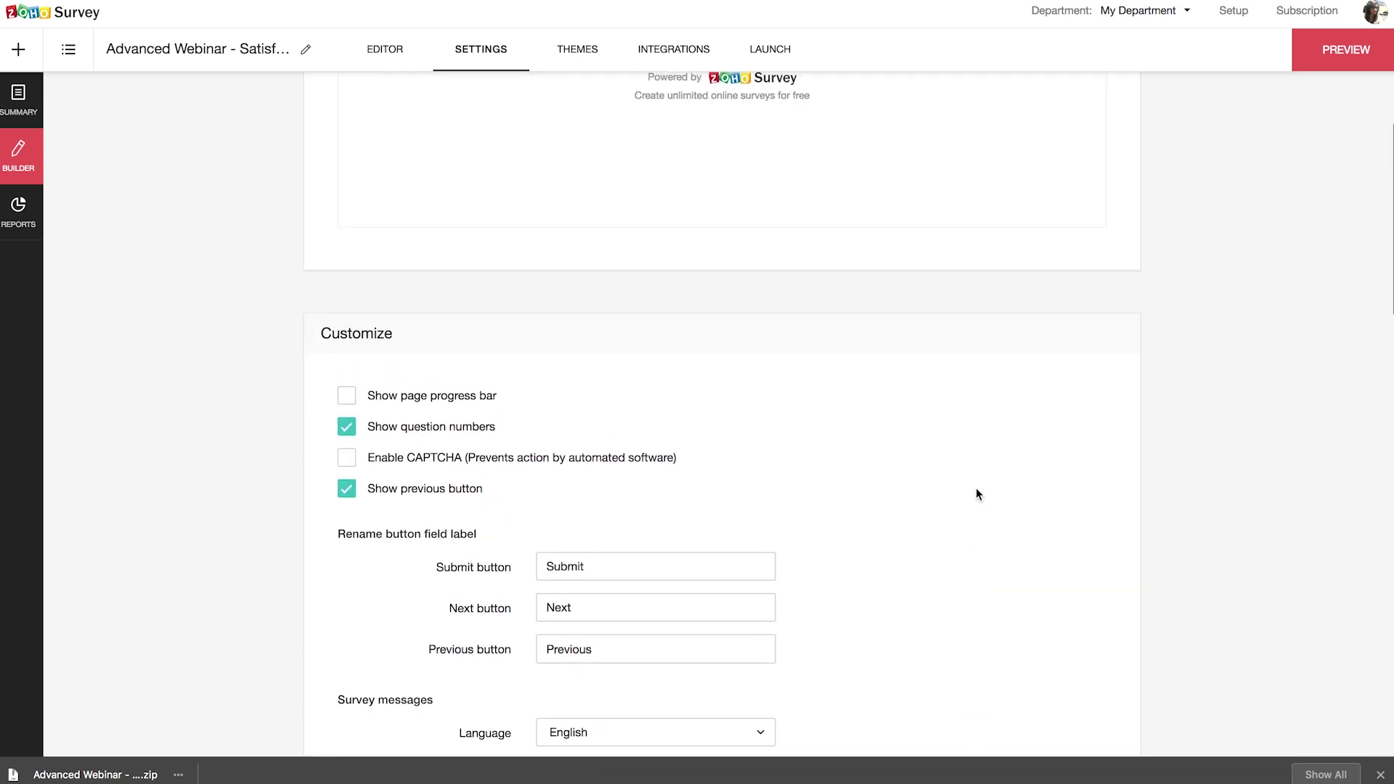
Step: Switch the launch link language to French (?lang=fr) and verify it opens the French survey
{"action": "left_click", "coordinate": [771, 49]}
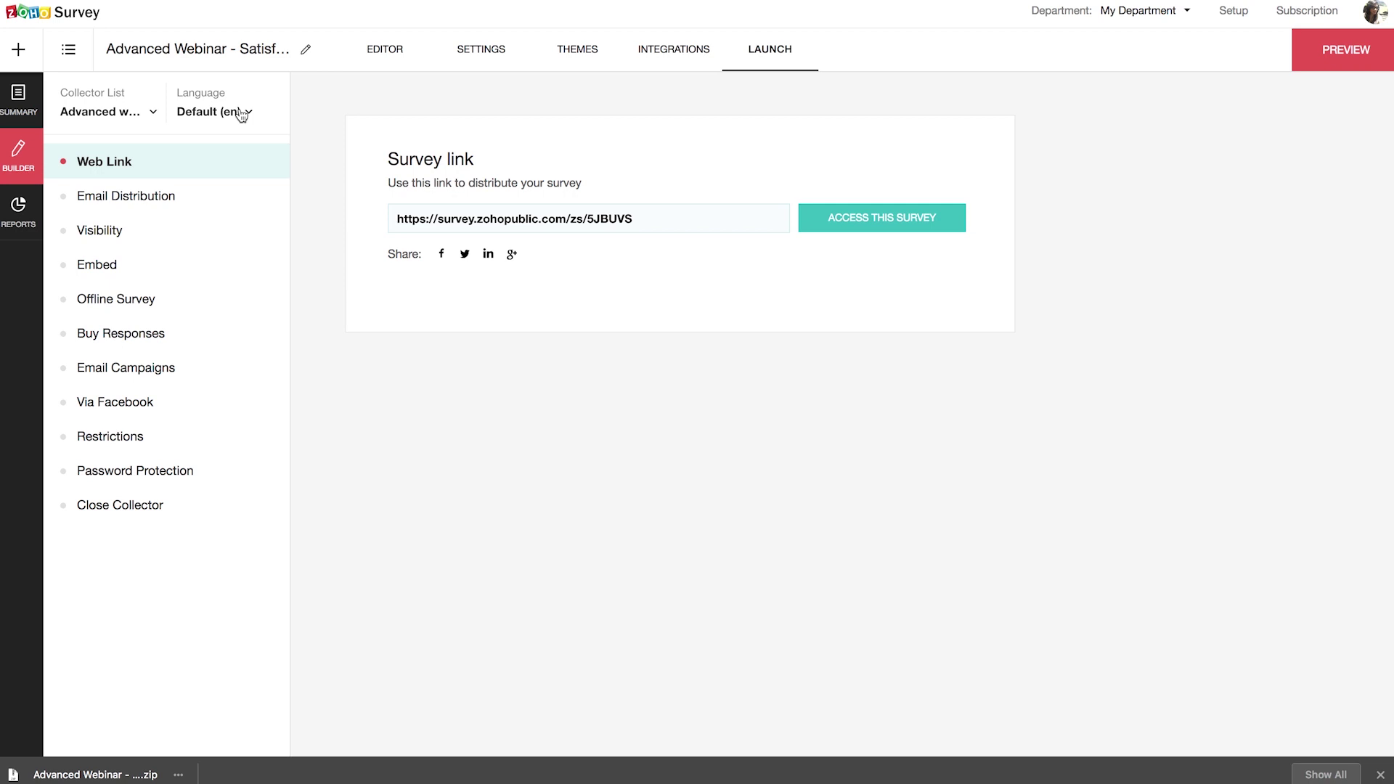
{"action": "left_click", "coordinate": [243, 113]}
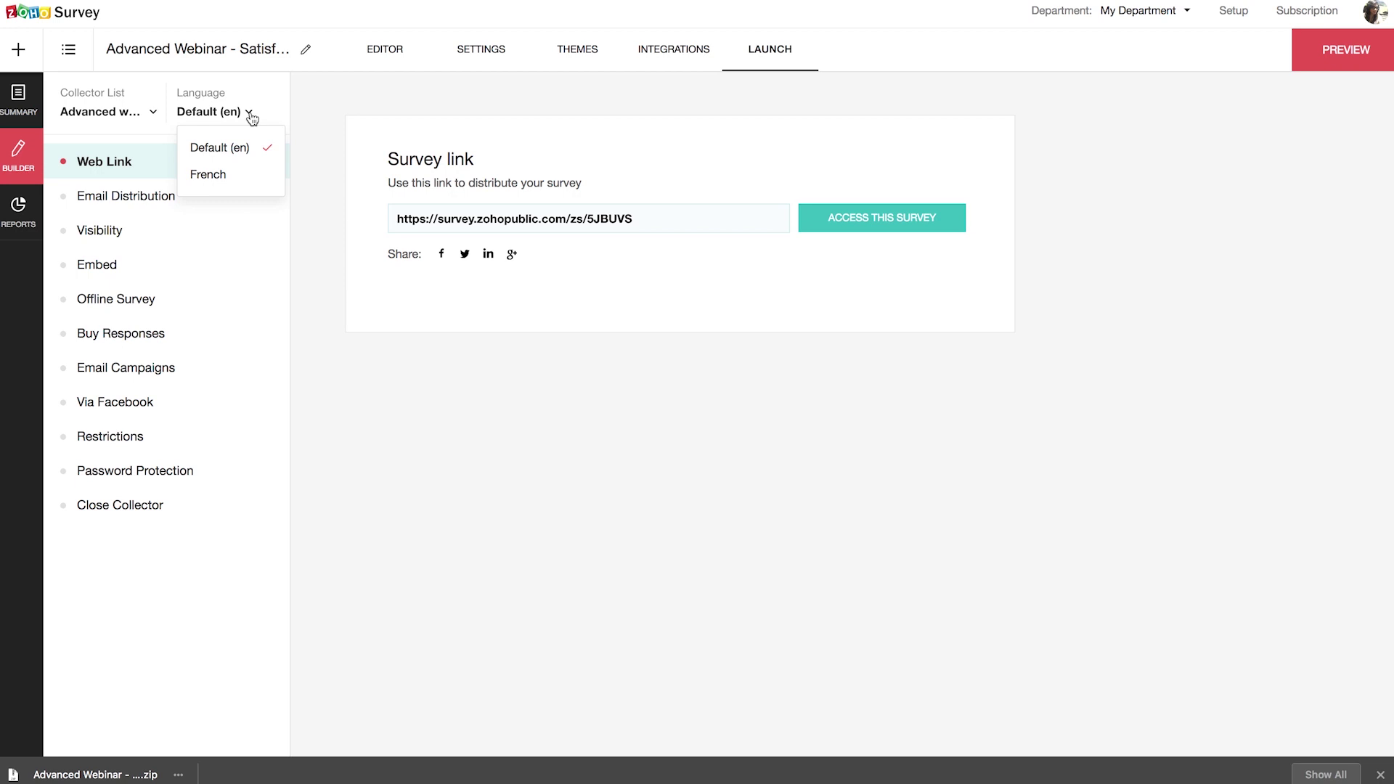
{"action": "left_click", "coordinate": [246, 180]}
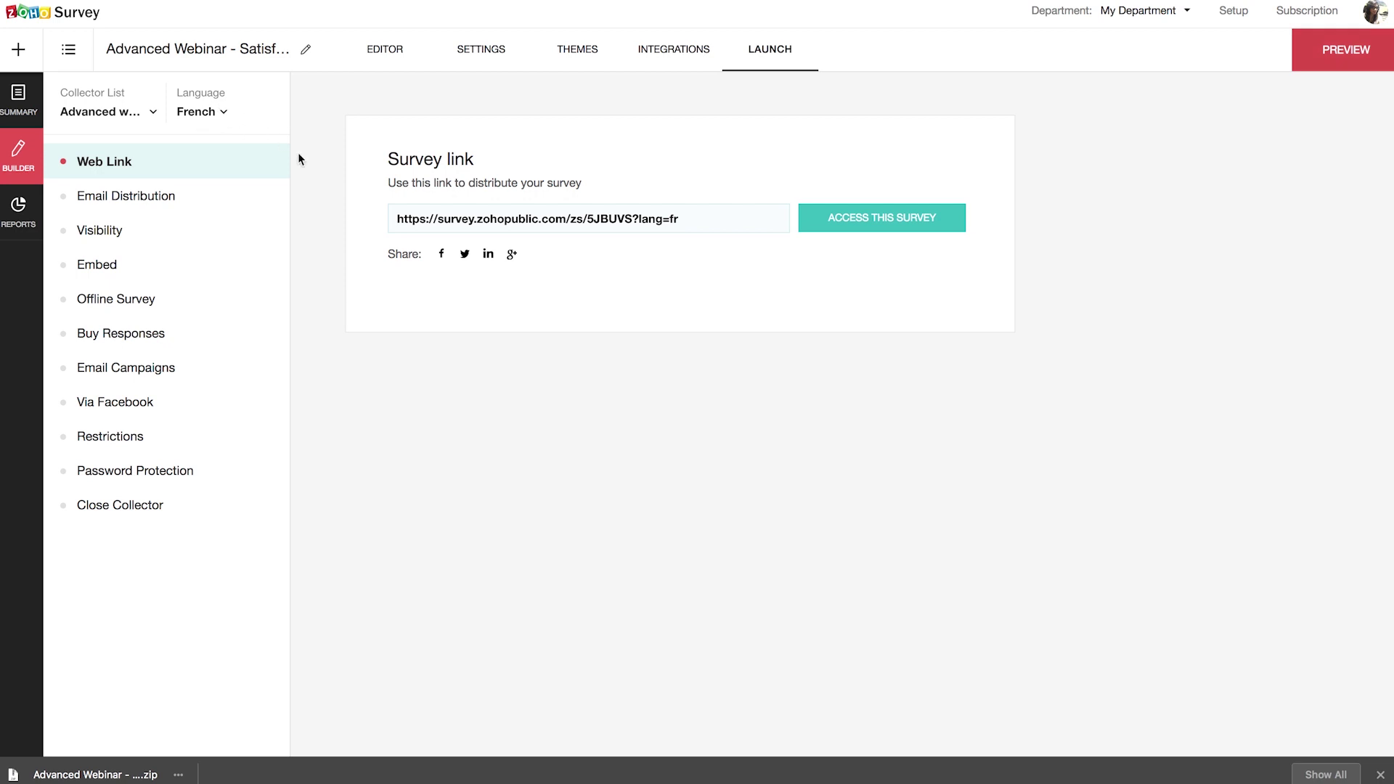
{"action": "left_click", "coordinate": [907, 219]}
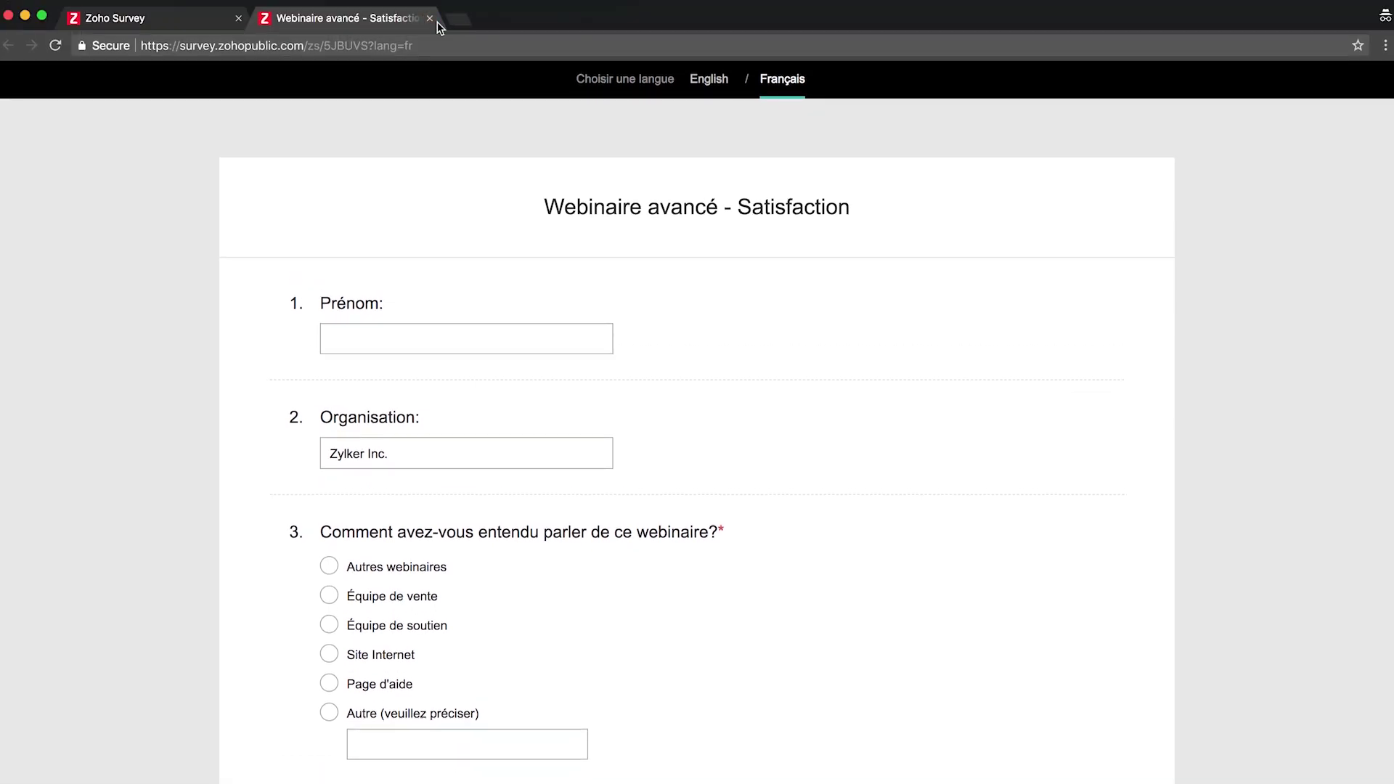
{"action": "left_click", "coordinate": [429, 18]}
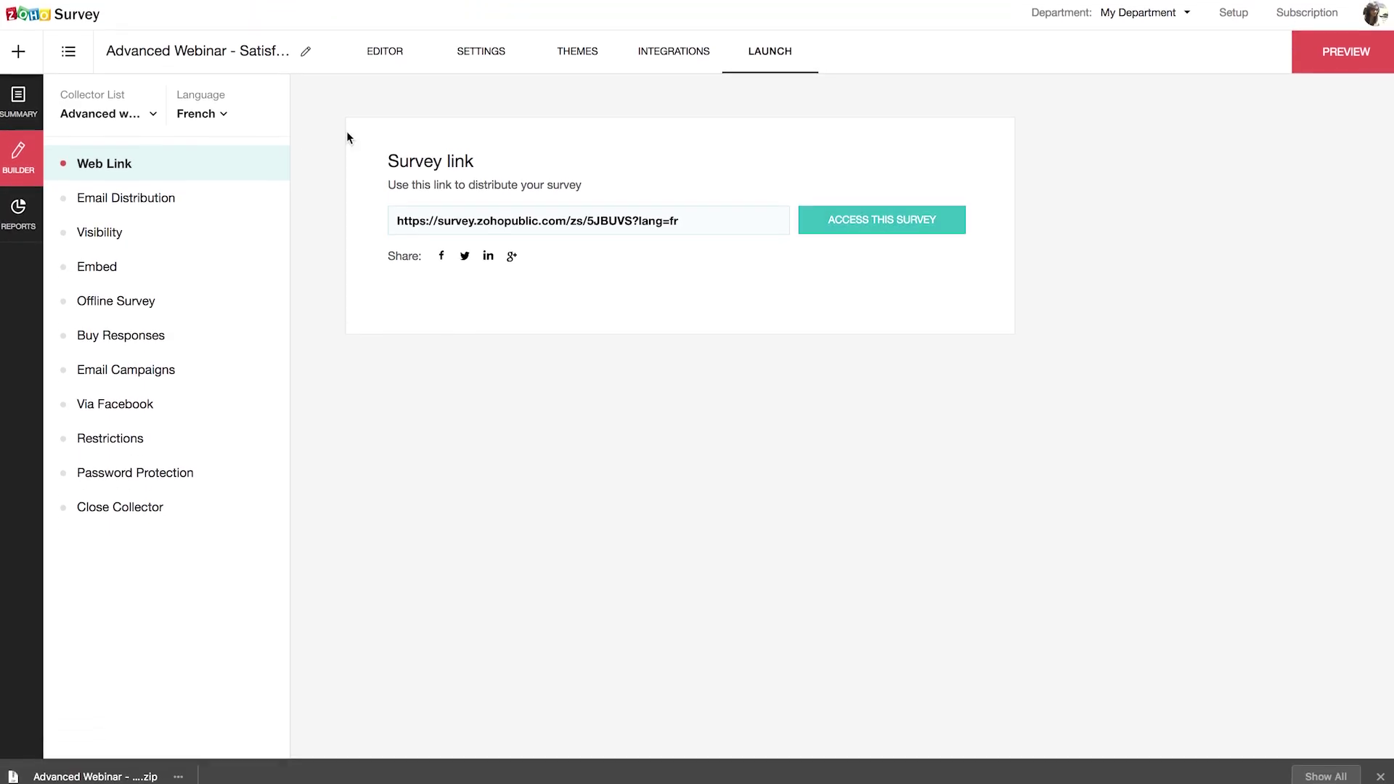
Step: Start a new invitation email under Email Distribution, viewing Import Contacts without adding anyone
{"action": "left_click", "coordinate": [162, 194]}
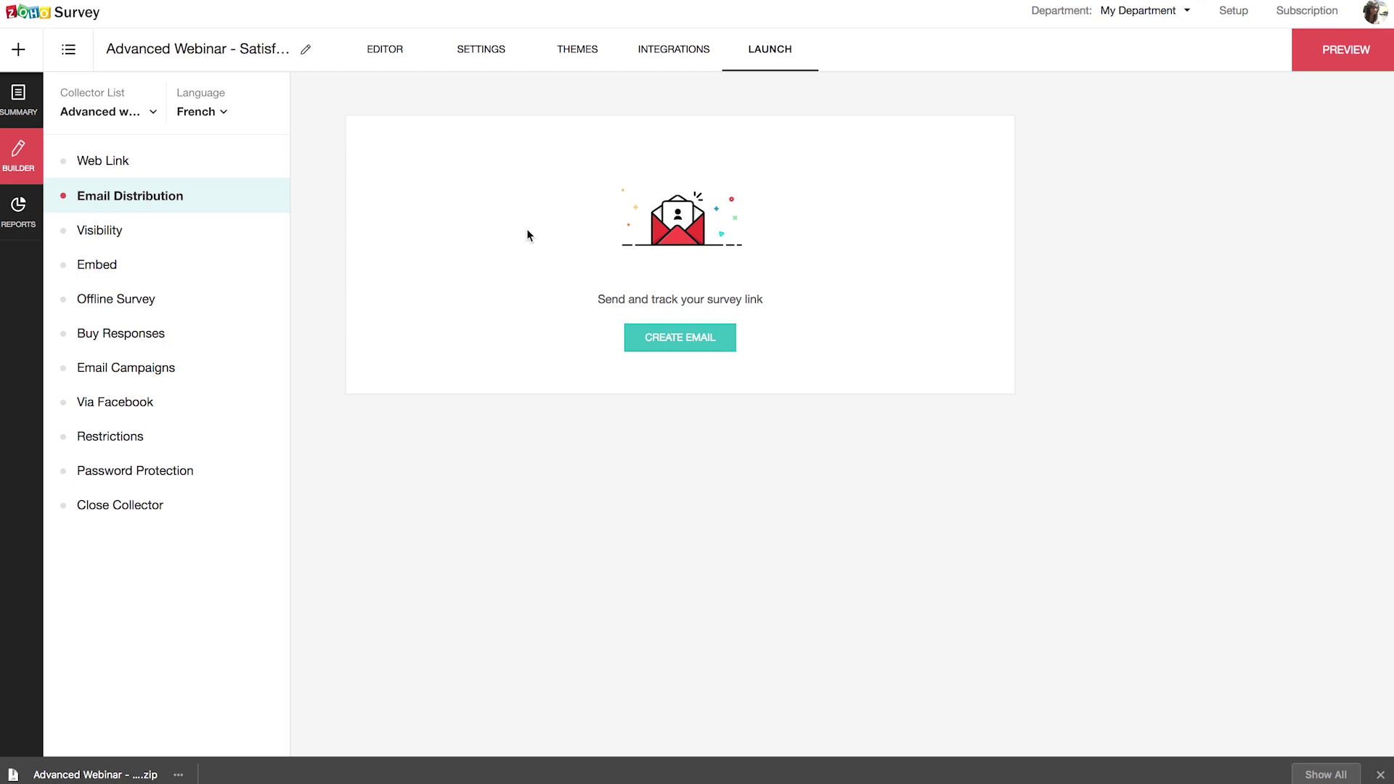
{"action": "left_click", "coordinate": [712, 340]}
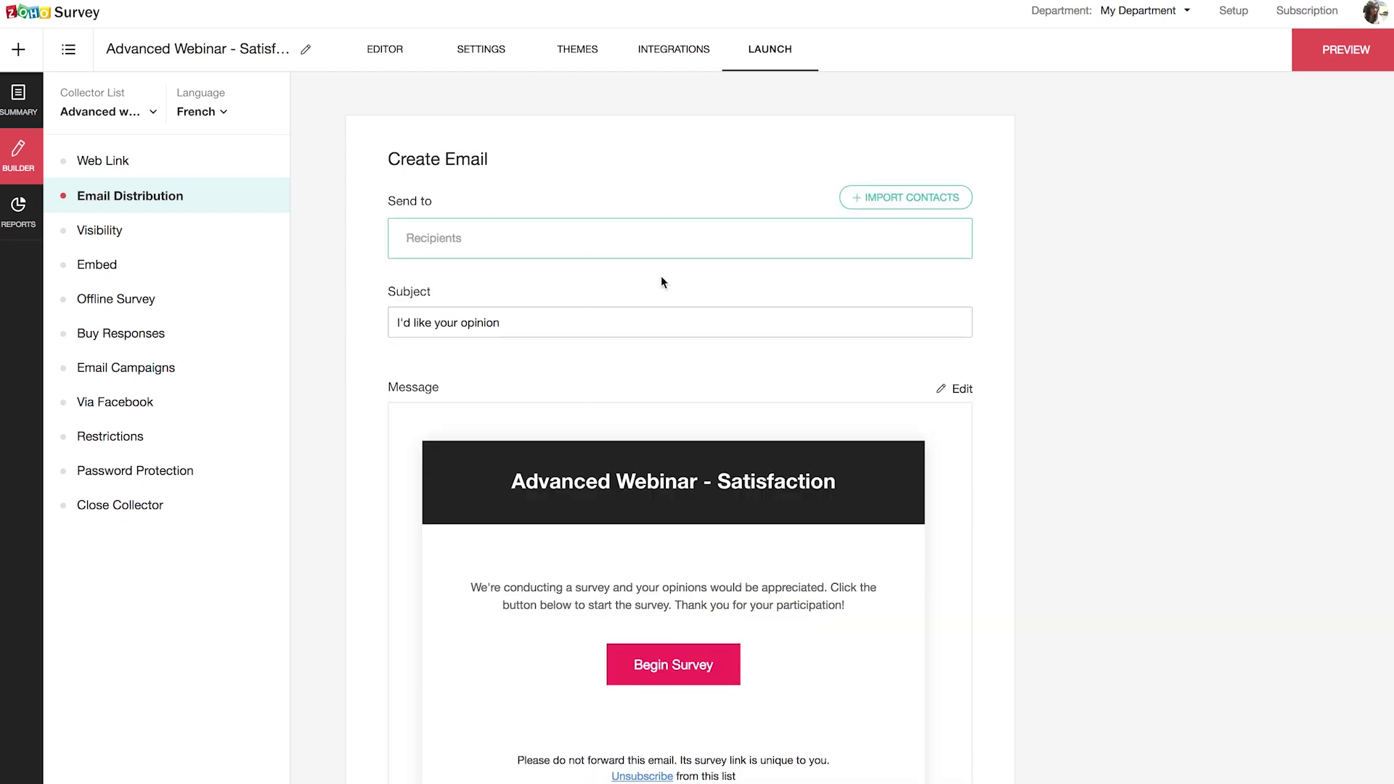
{"action": "left_click", "coordinate": [907, 199]}
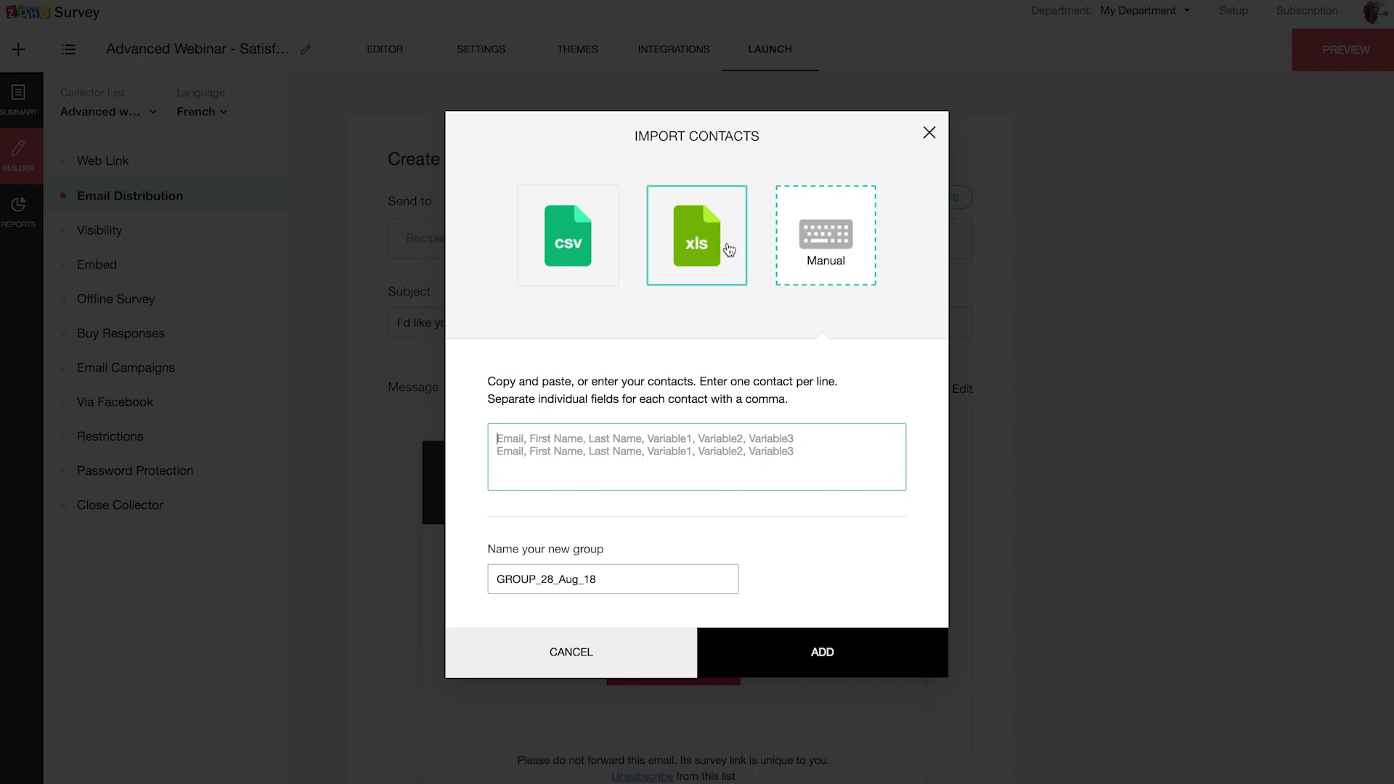
{"action": "left_click", "coordinate": [929, 133]}
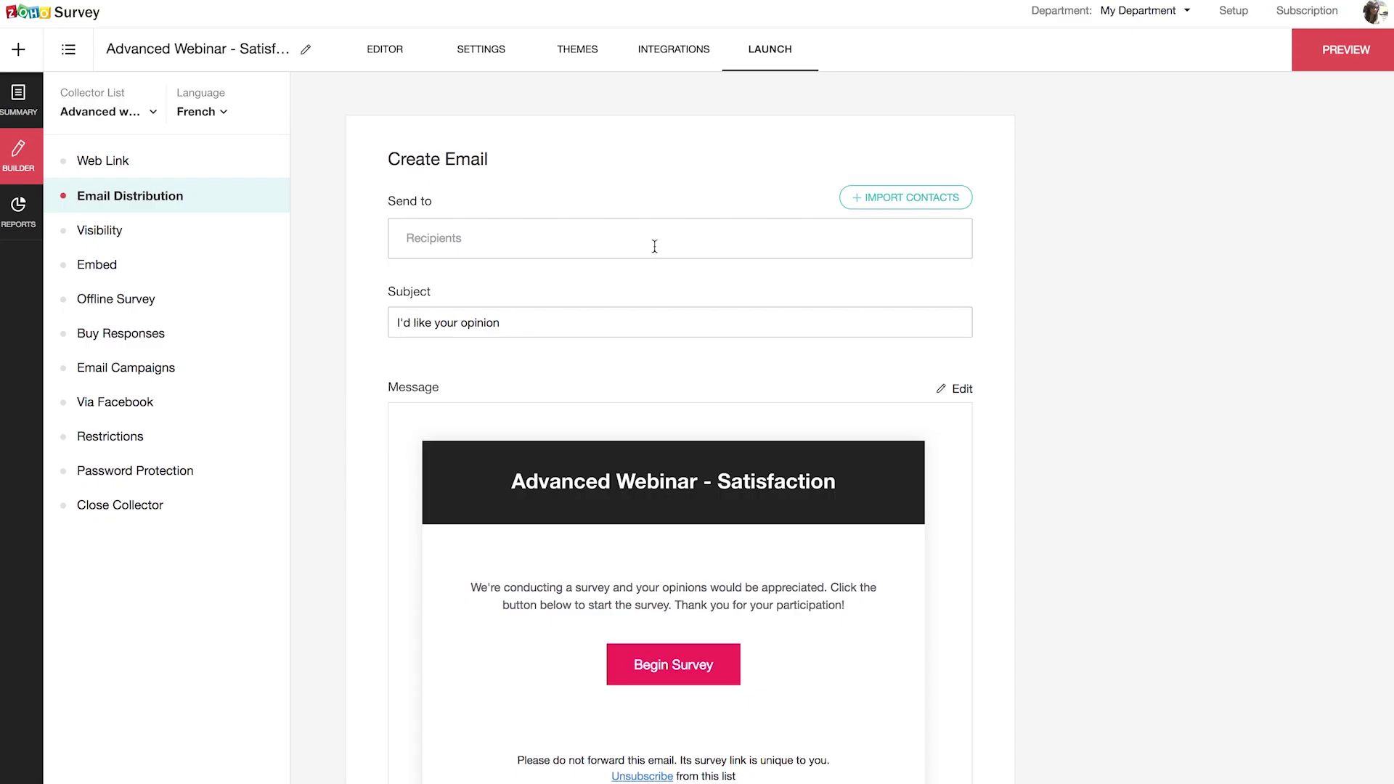
{"action": "left_click", "coordinate": [533, 318]}
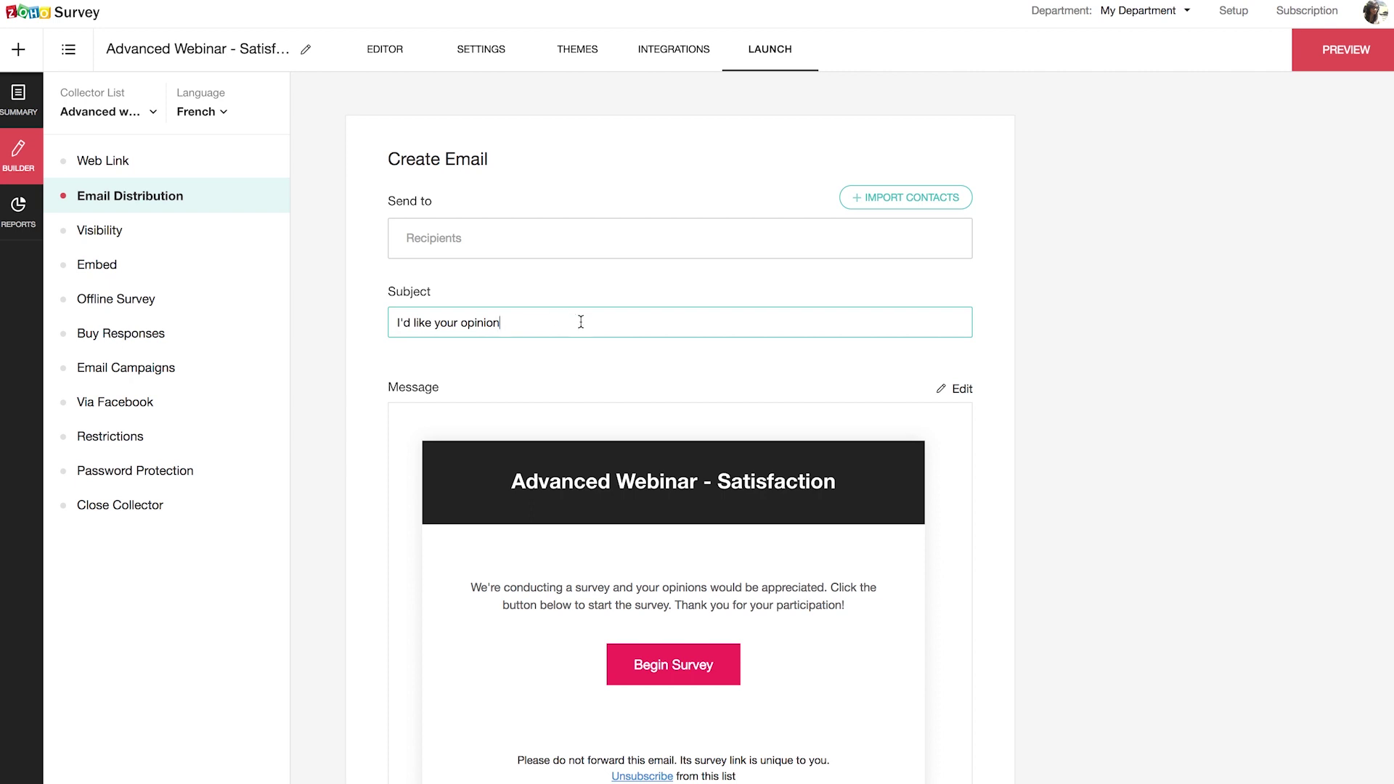
{"action": "scroll", "coordinate": [612, 483], "scroll_direction": "down", "scroll_amount": 2}
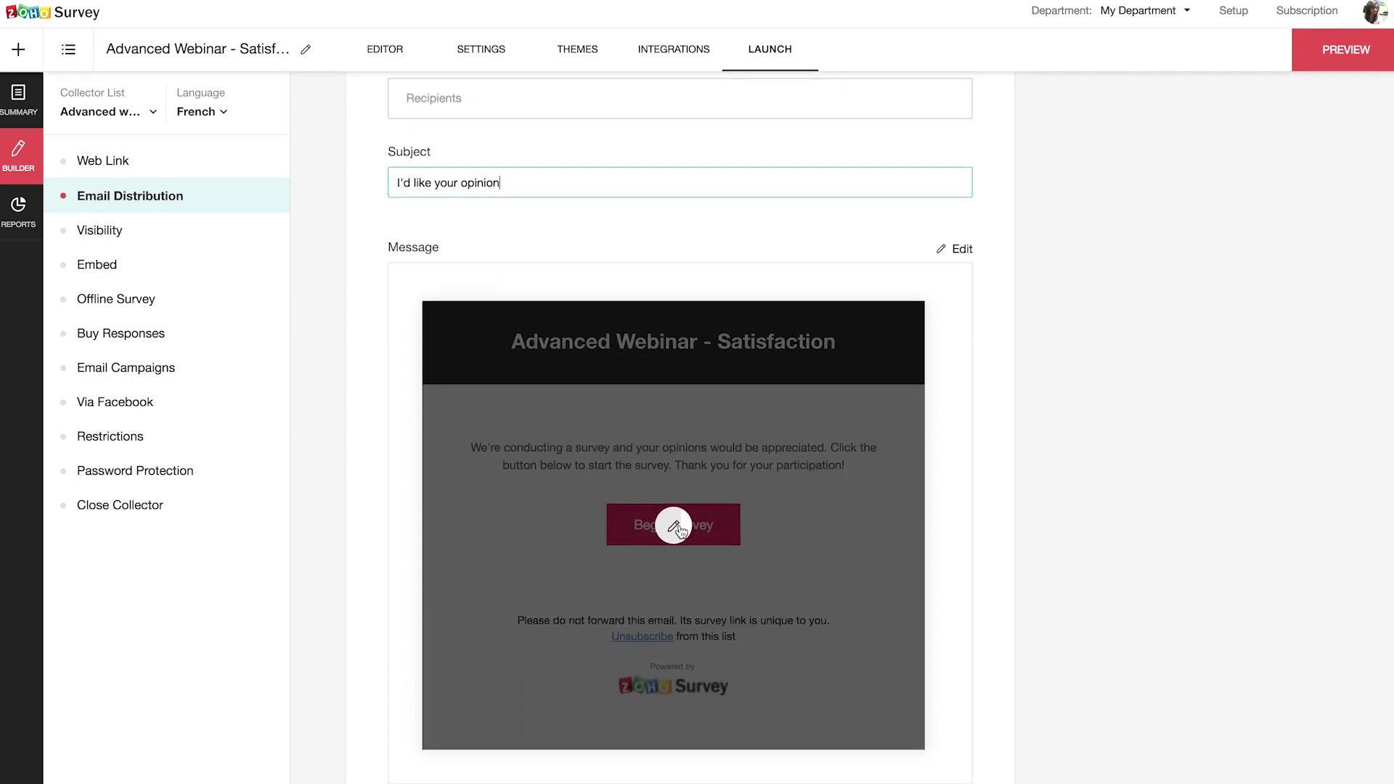
Step: Review the email template, leaving the header colour unchanged, accept it, then go to Visibility
{"action": "left_click", "coordinate": [673, 525]}
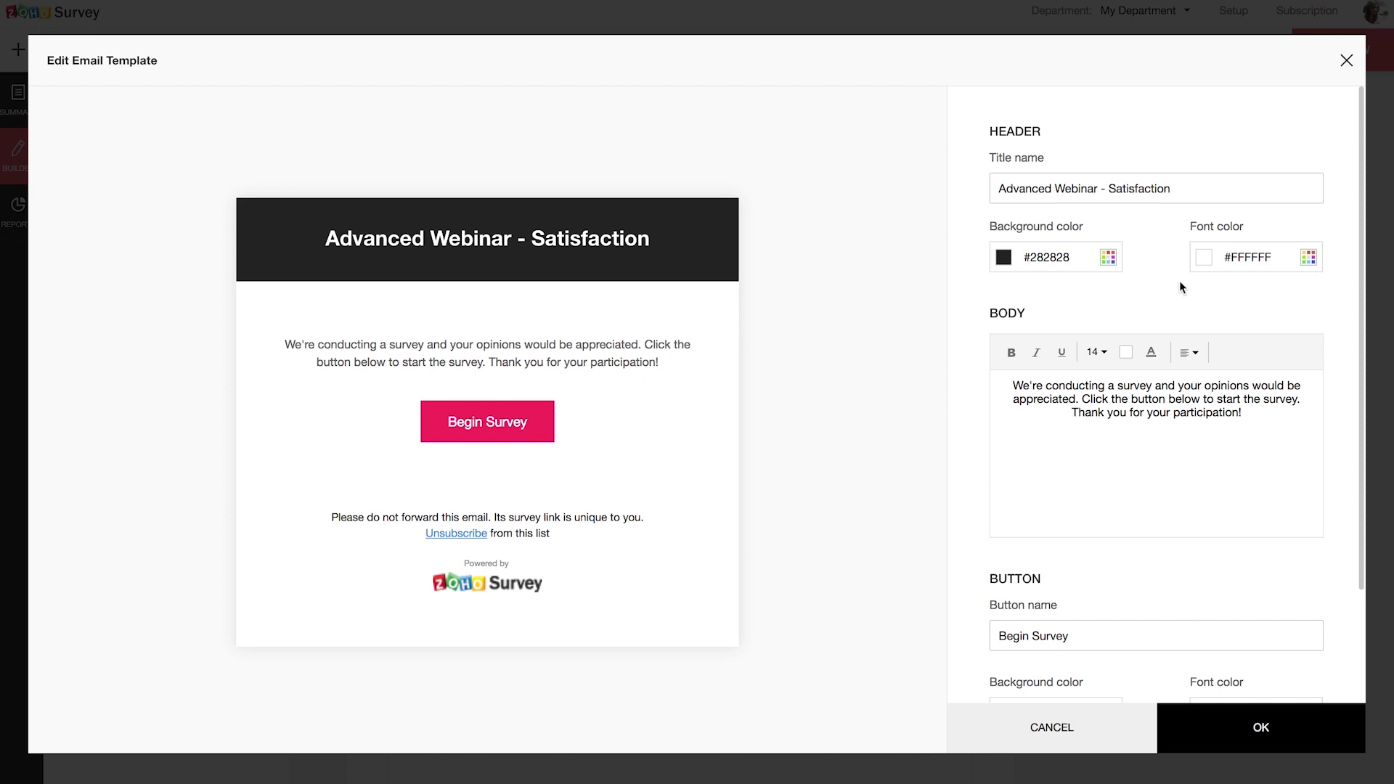
{"action": "left_click", "coordinate": [1104, 259]}
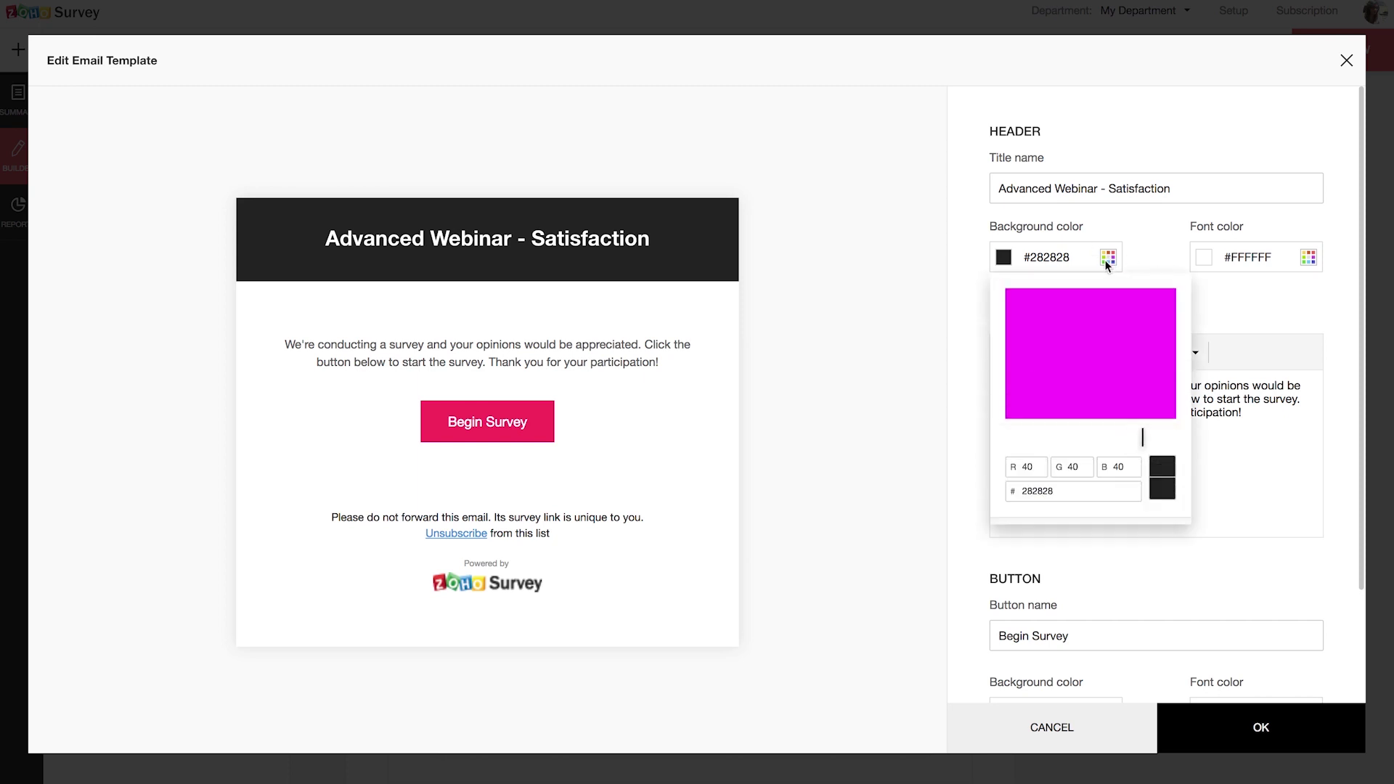
{"action": "left_click", "coordinate": [1148, 250]}
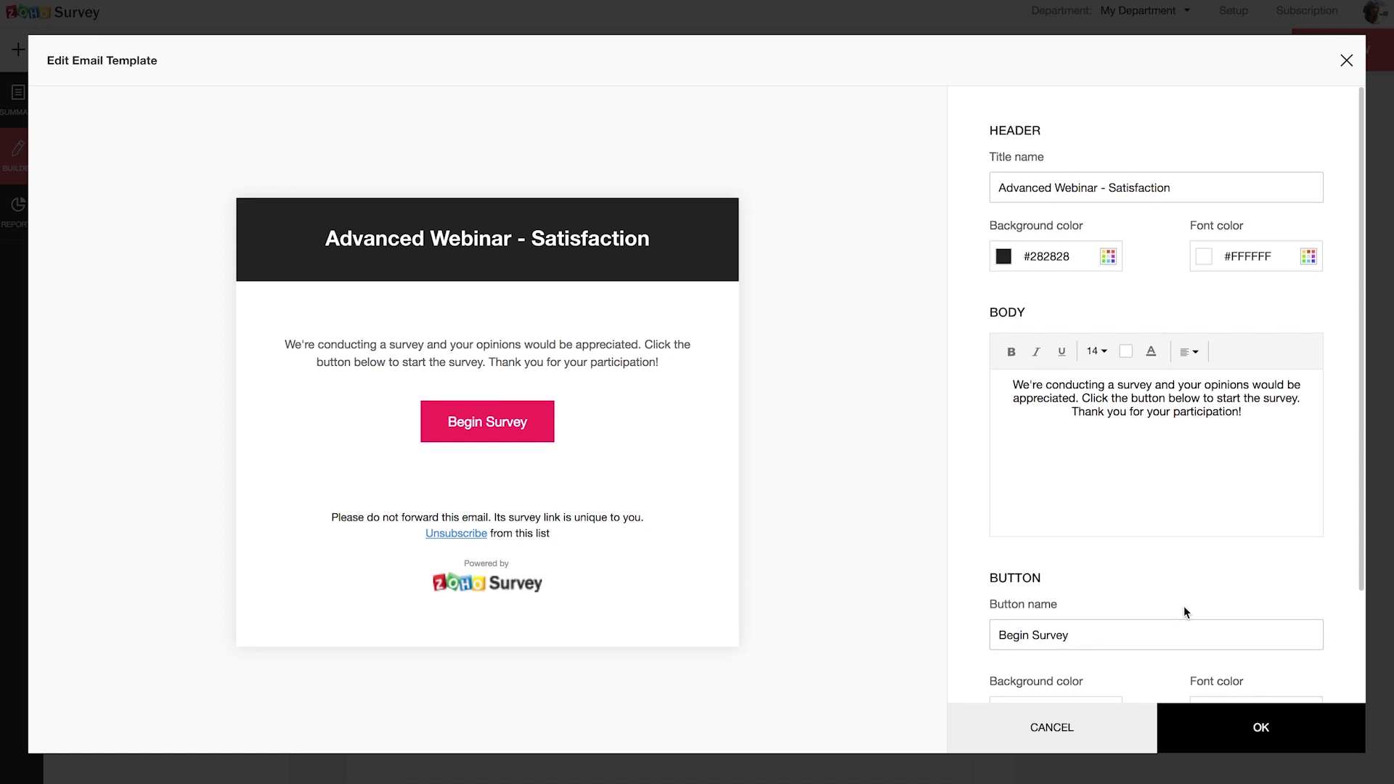
{"action": "scroll", "coordinate": [1183, 606], "scroll_direction": "down", "scroll_amount": 3}
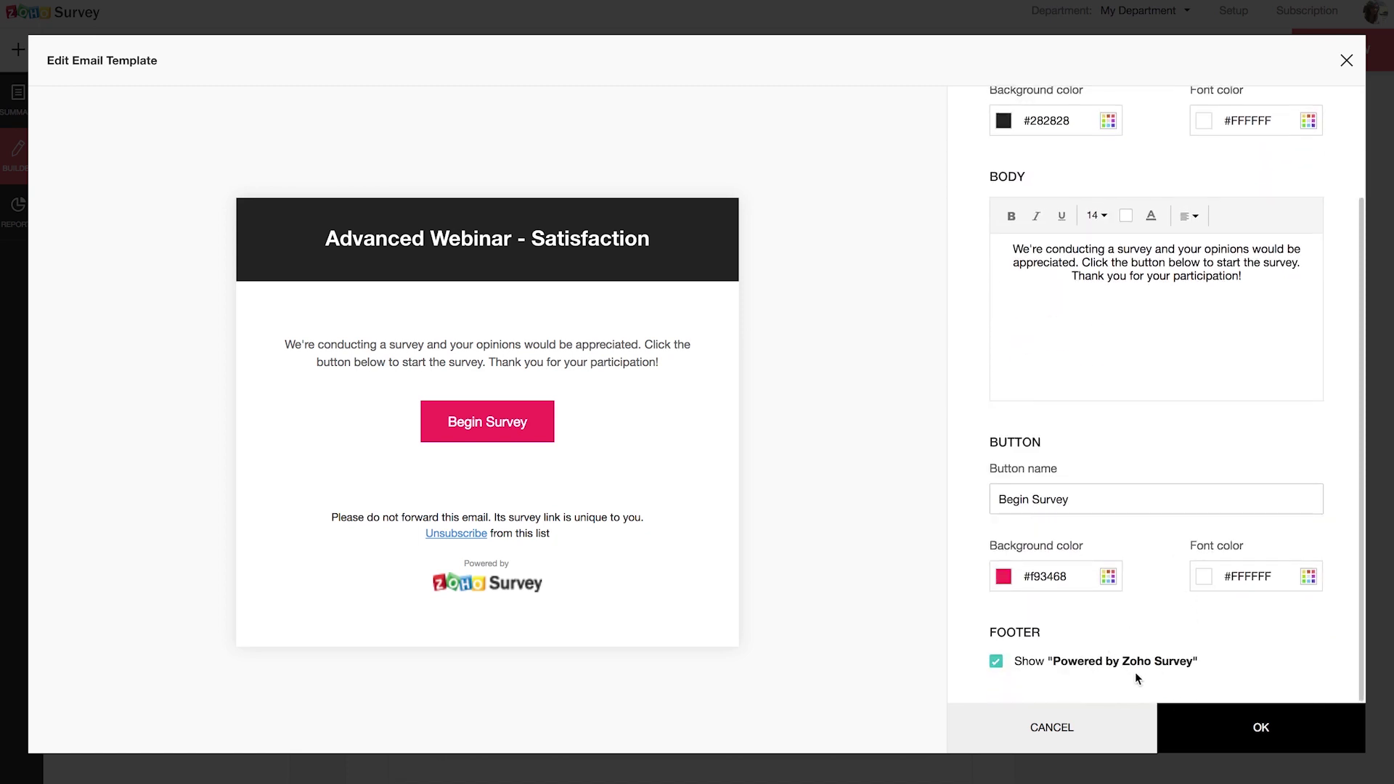
{"action": "left_click", "coordinate": [1240, 739]}
{"action": "scroll", "coordinate": [960, 612], "scroll_direction": "down", "scroll_amount": 4}
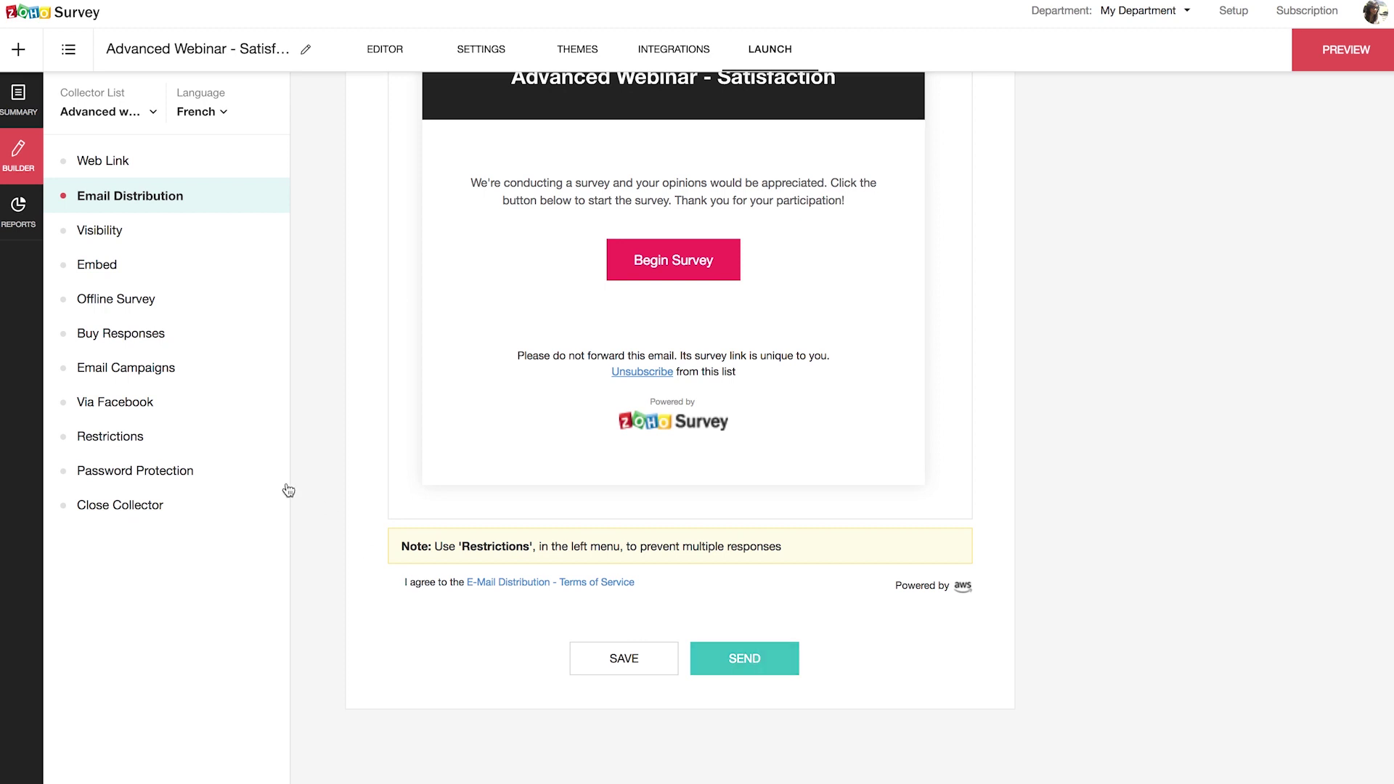
{"action": "left_click", "coordinate": [107, 230]}
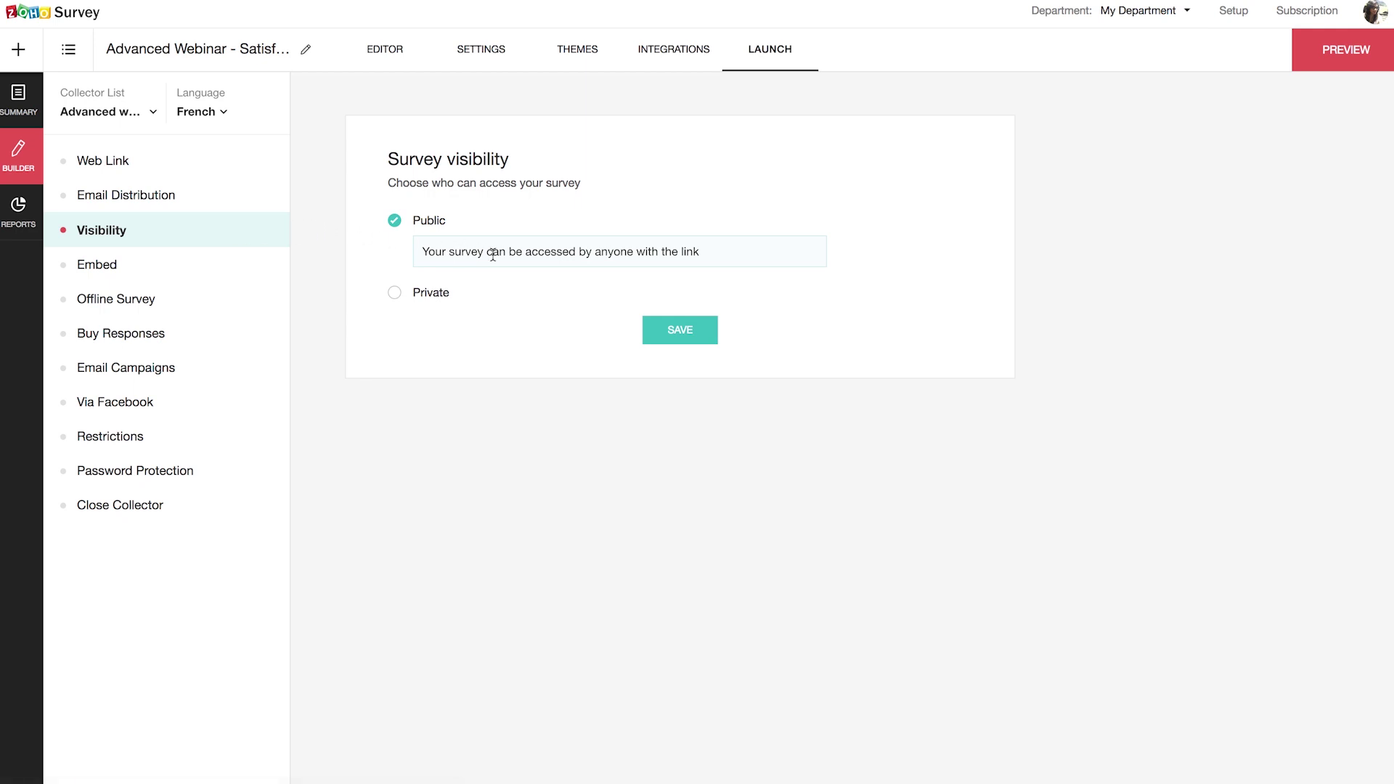
Step: Make the survey Private, allowing only the Zylker group, and save
{"action": "left_click", "coordinate": [394, 293]}
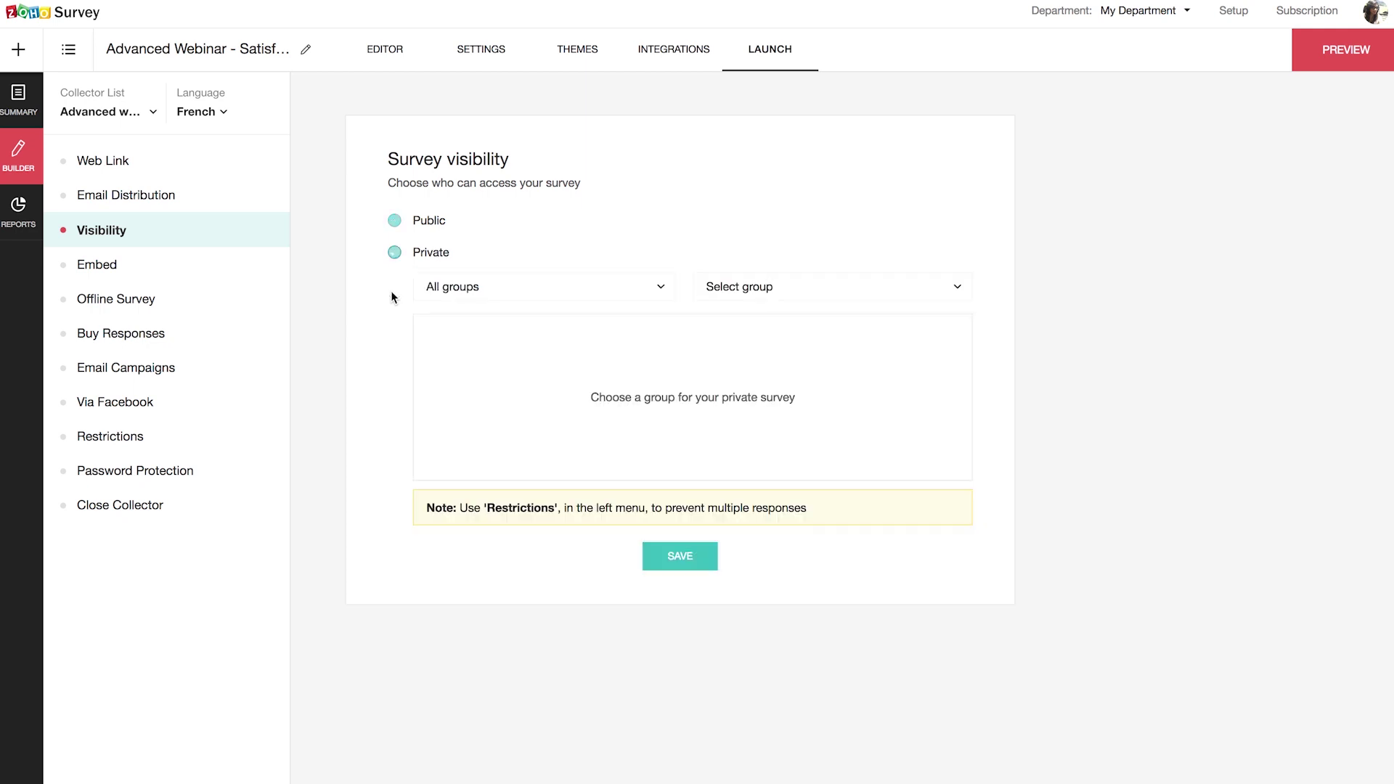
{"action": "left_click", "coordinate": [536, 297]}
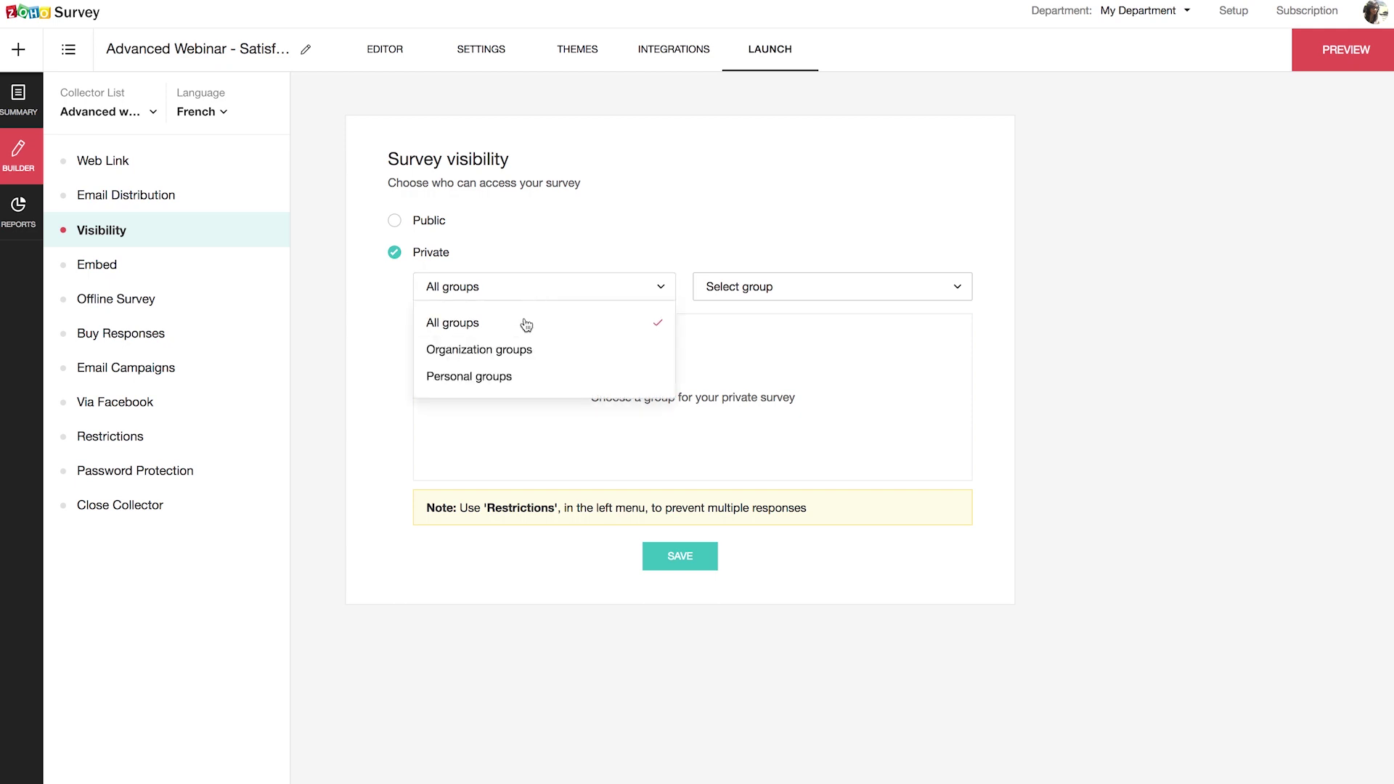
{"action": "left_click", "coordinate": [826, 297]}
{"action": "scroll", "coordinate": [803, 394], "scroll_direction": "down", "scroll_amount": 3}
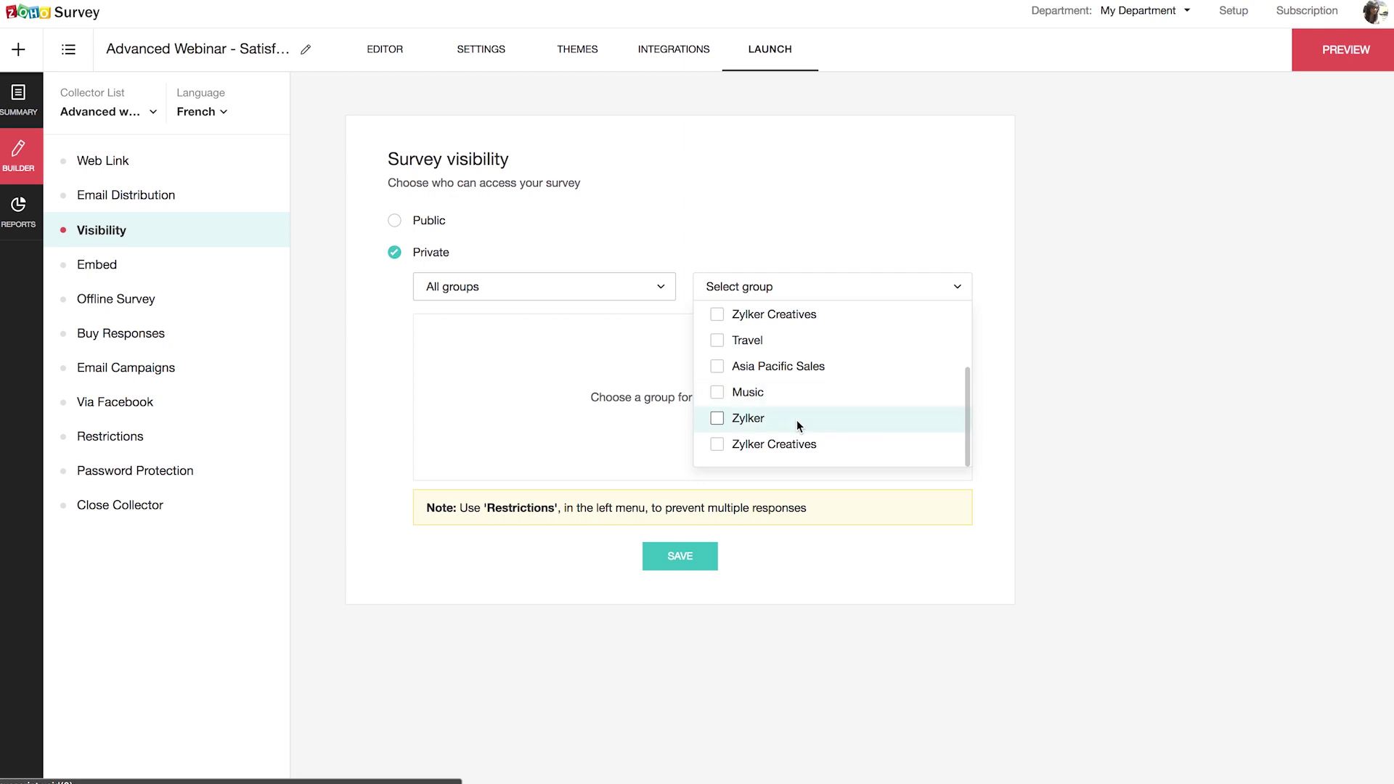
{"action": "left_click", "coordinate": [795, 420]}
{"action": "left_click", "coordinate": [693, 558]}
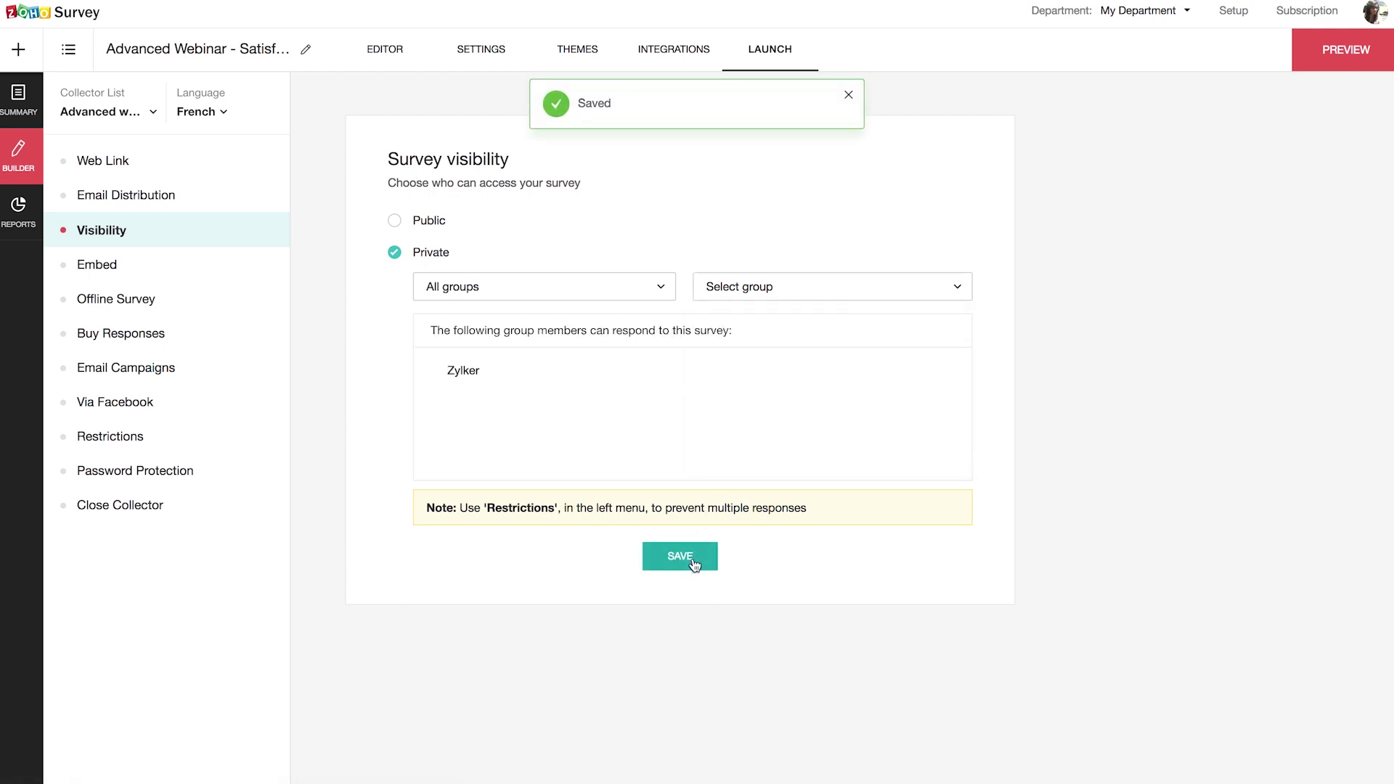
Step: Set the survey visibility back to Public and save it
{"action": "left_click", "coordinate": [393, 222]}
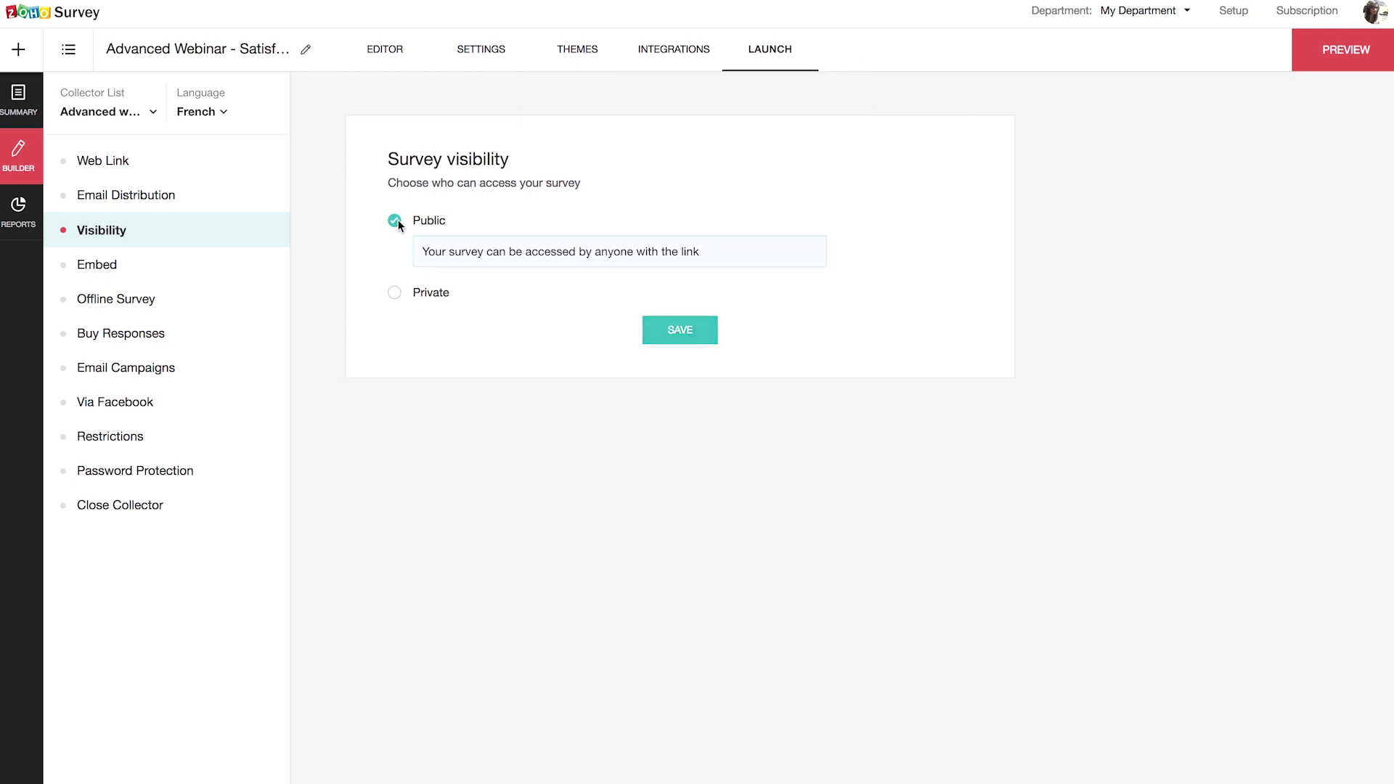
{"action": "left_click", "coordinate": [688, 343]}
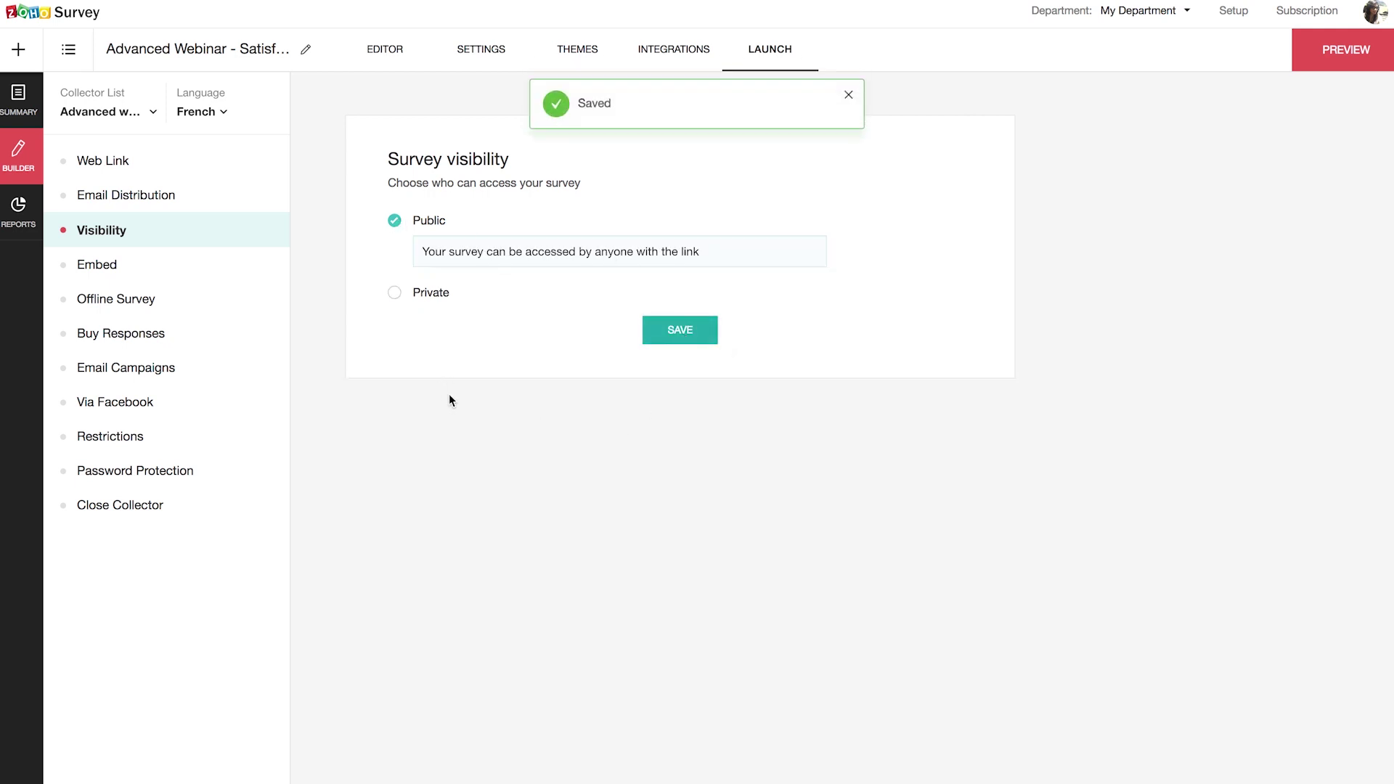
{"action": "left_click", "coordinate": [126, 446]}
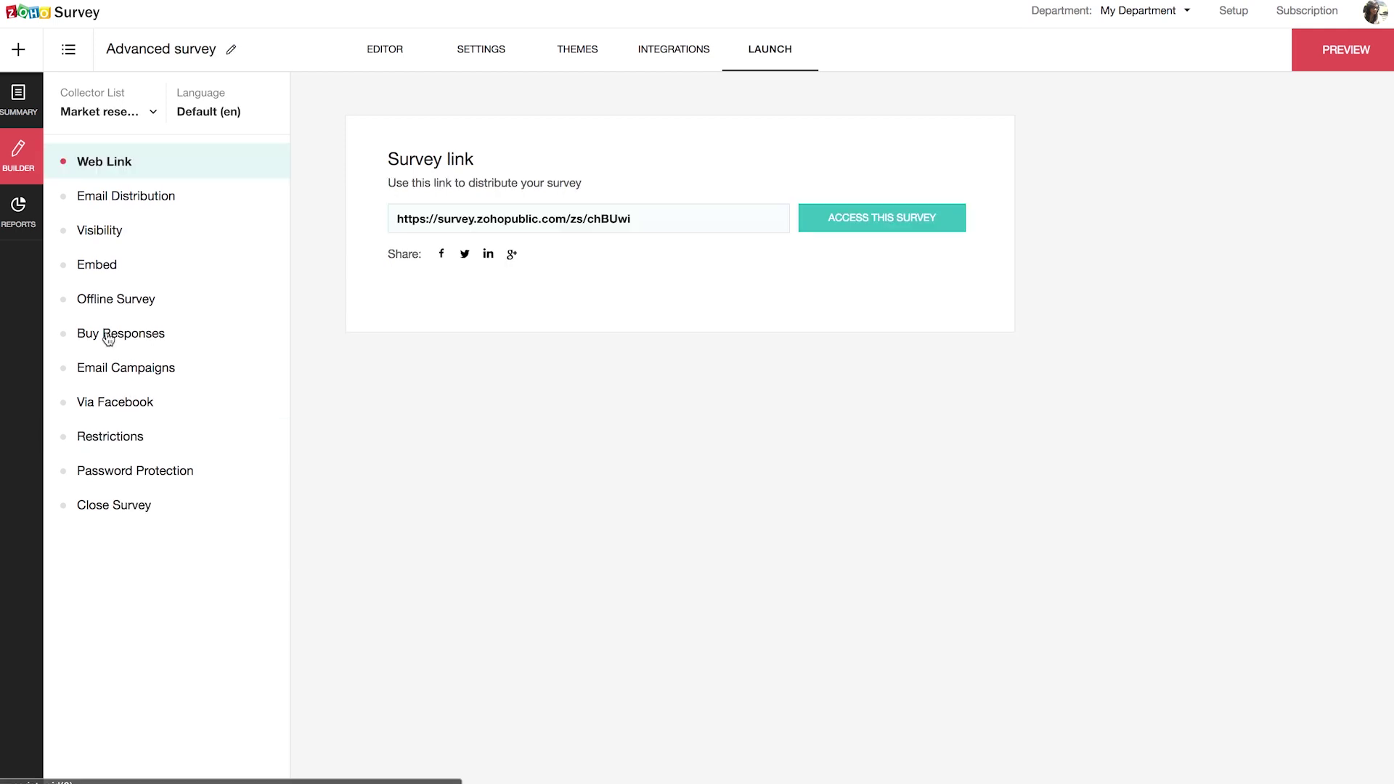
Step: Open Buy Responses in the left collector menu to see its terms agreement
{"action": "left_click", "coordinate": [107, 335]}
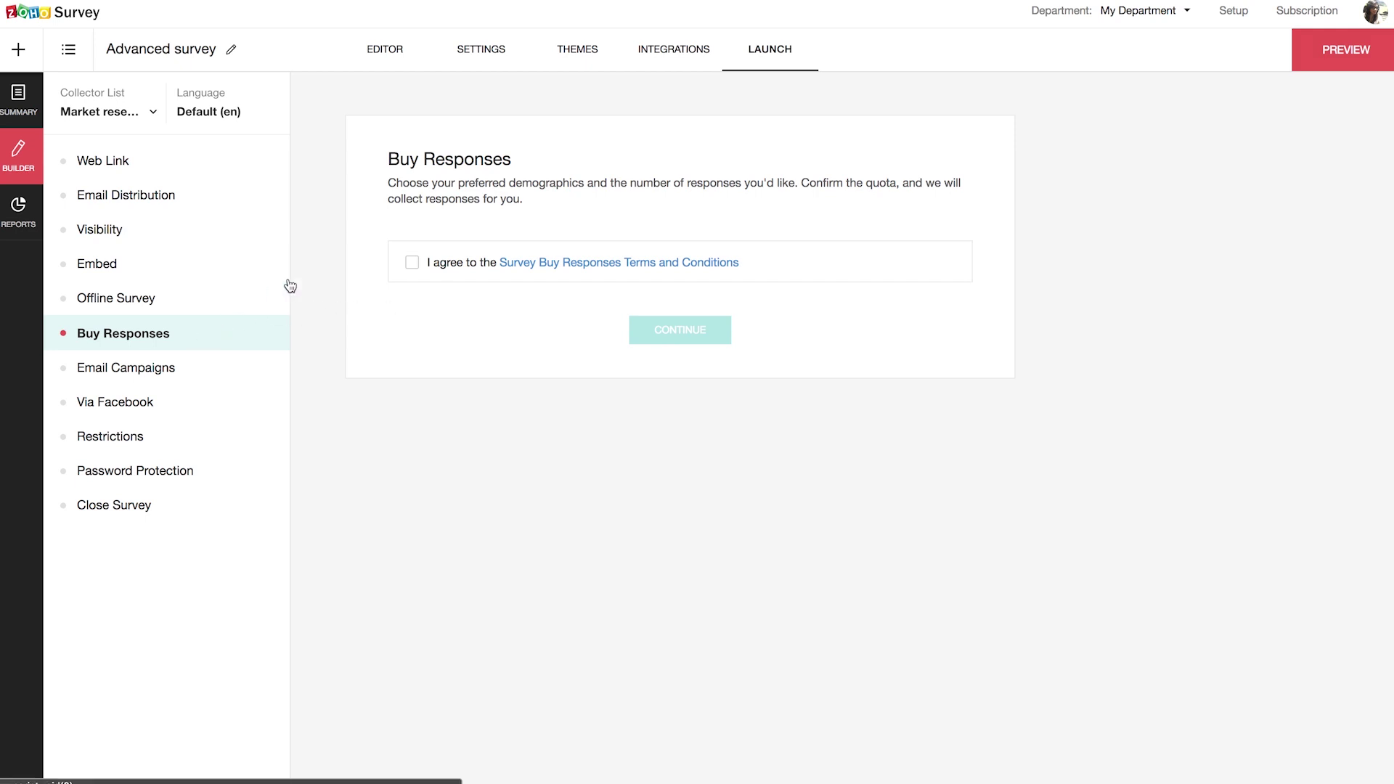
Step: Accept the Buy Responses terms and conditions and continue to the response order form
{"action": "left_click", "coordinate": [411, 263]}
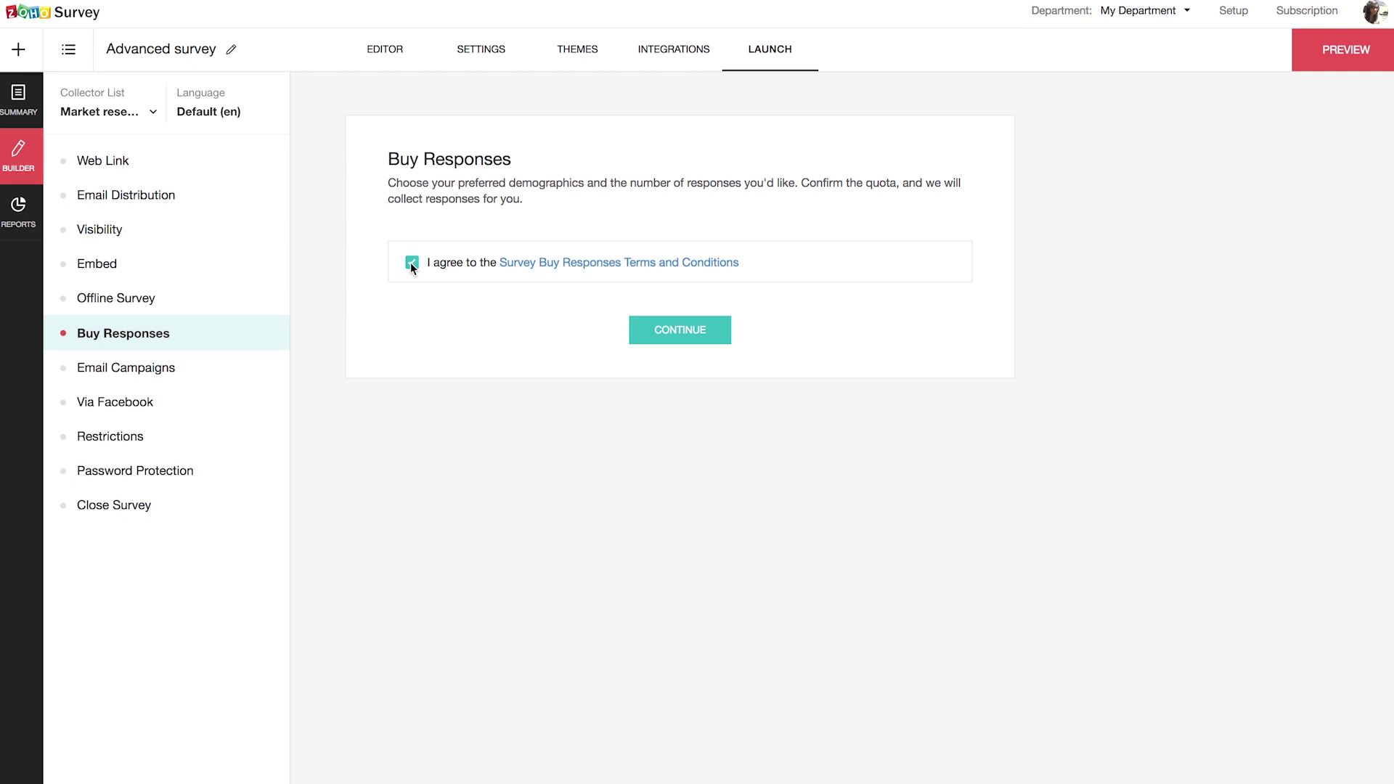
{"action": "left_click", "coordinate": [688, 335]}
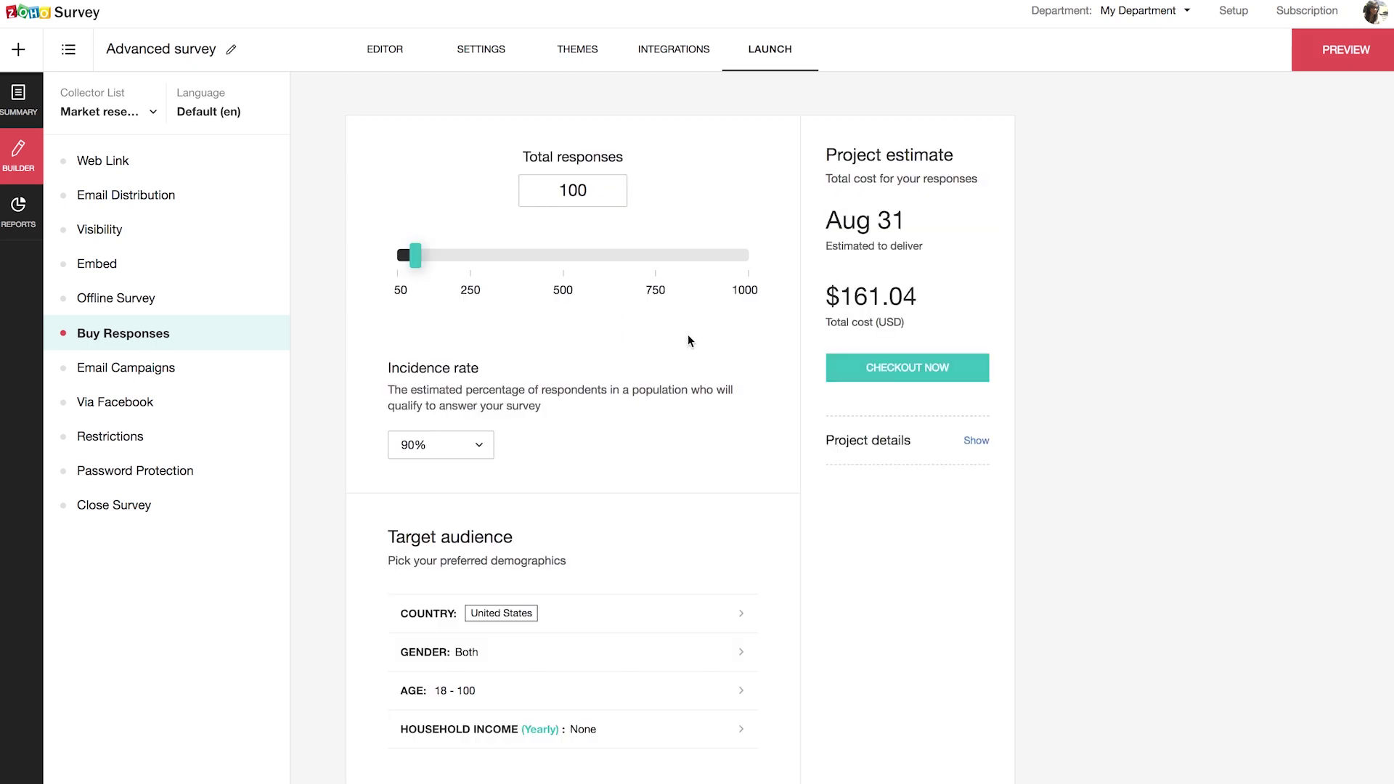
Step: Set 250 total responses with a 90% incidence rate, targeting the United States
{"action": "left_click_drag", "start_coordinate": [415, 254], "coordinate": [470, 256]}
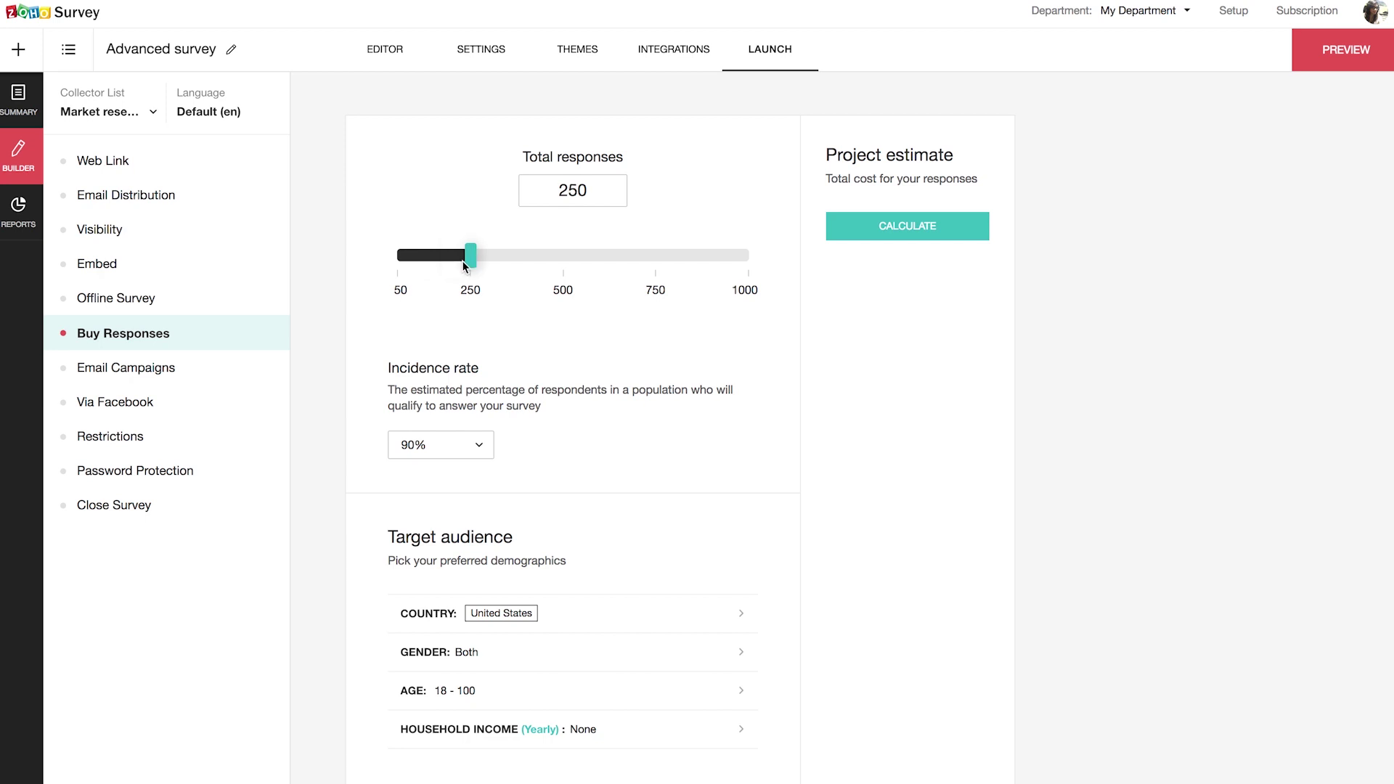
{"action": "left_click", "coordinate": [461, 444]}
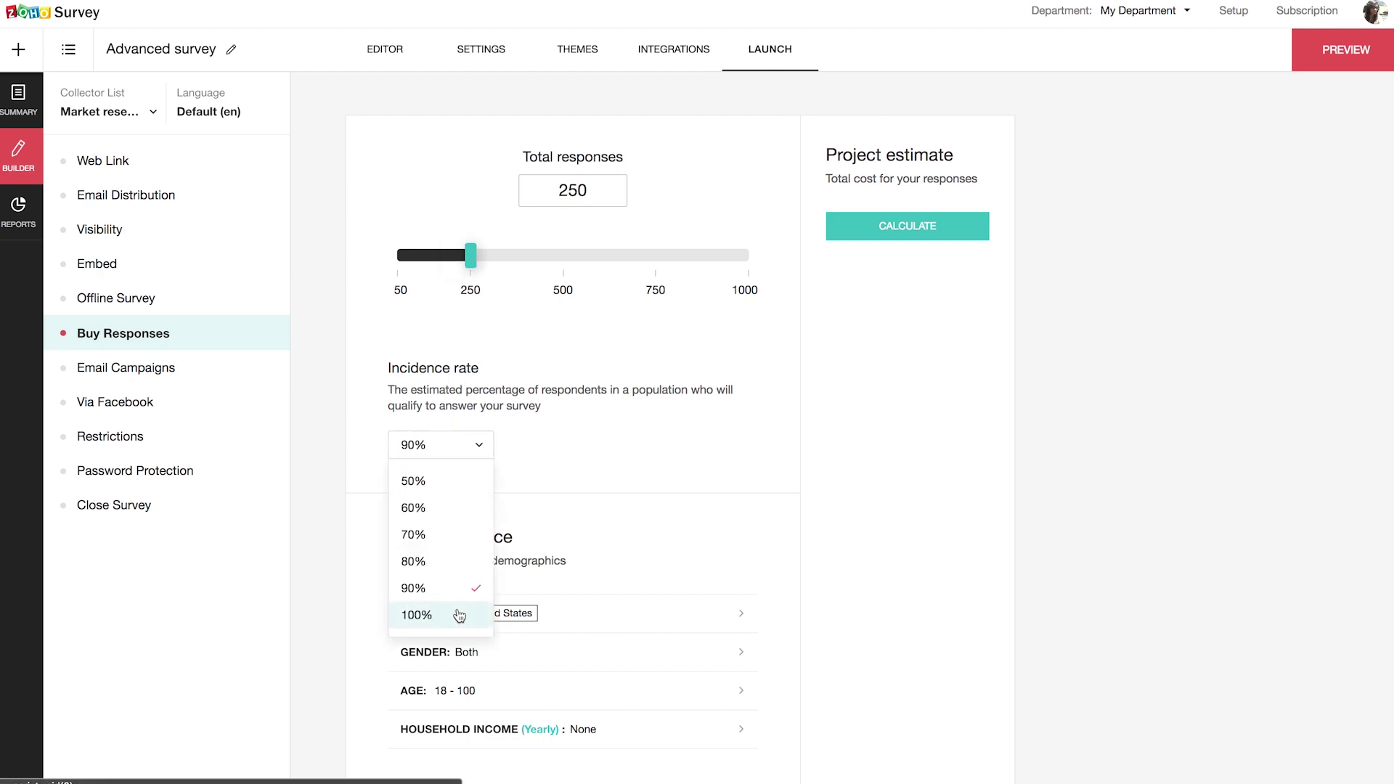
{"action": "left_click", "coordinate": [642, 430]}
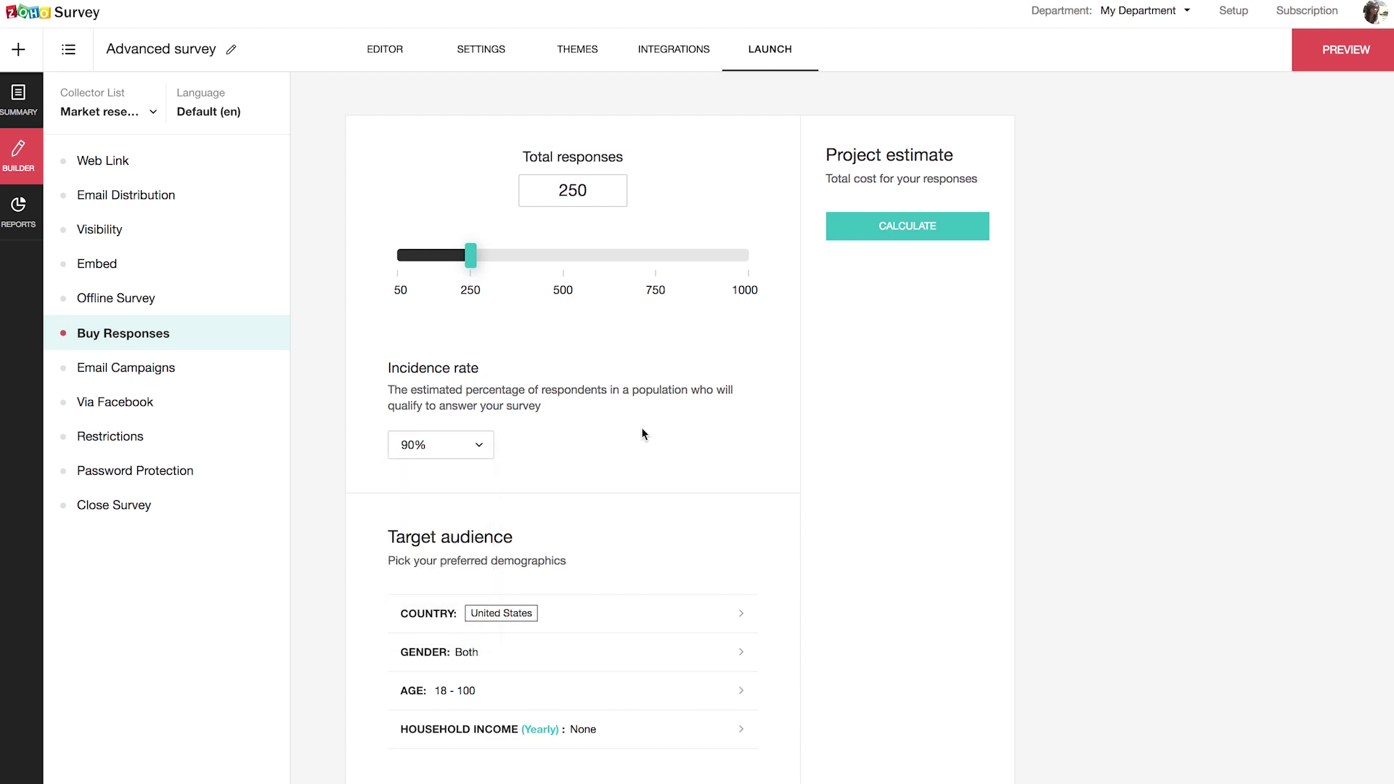
{"action": "scroll", "coordinate": [574, 514], "scroll_direction": "down", "scroll_amount": 2}
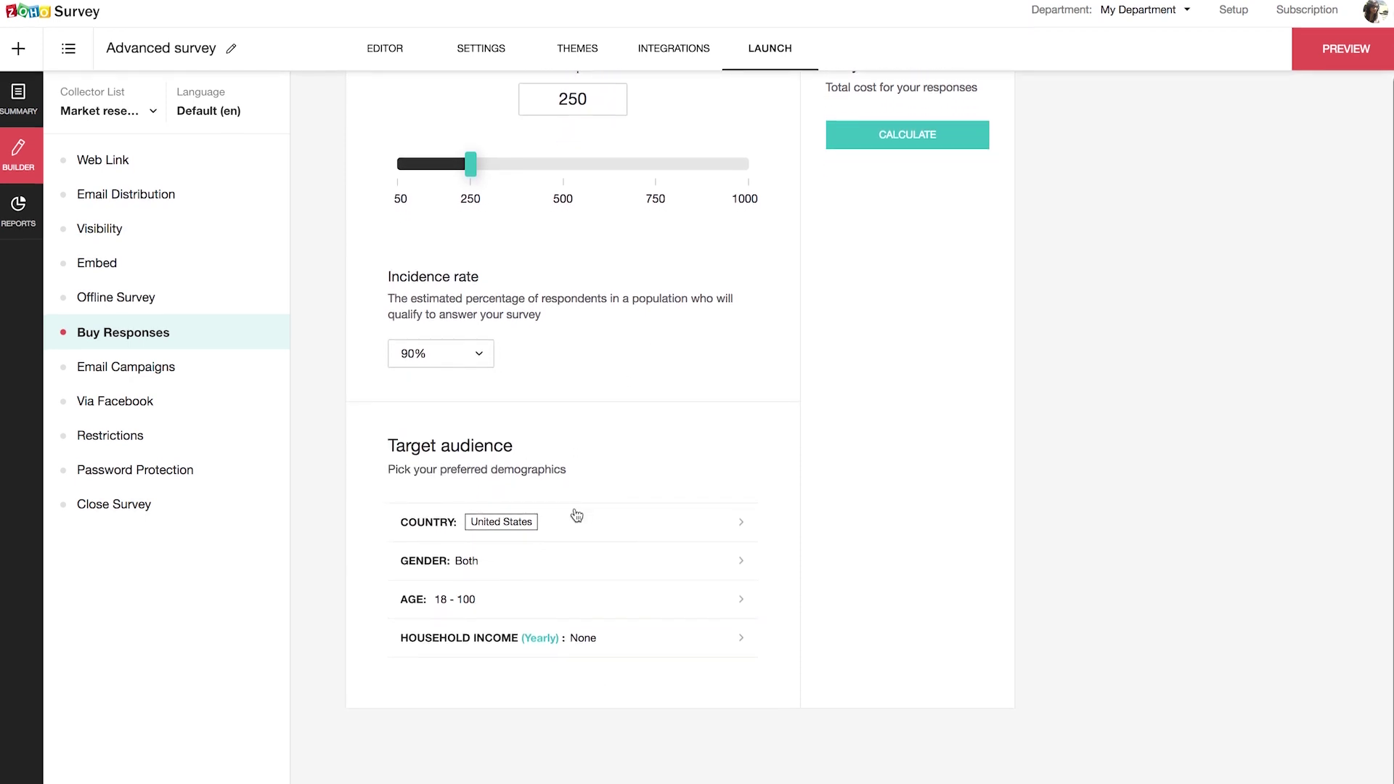
{"action": "left_click", "coordinate": [627, 524]}
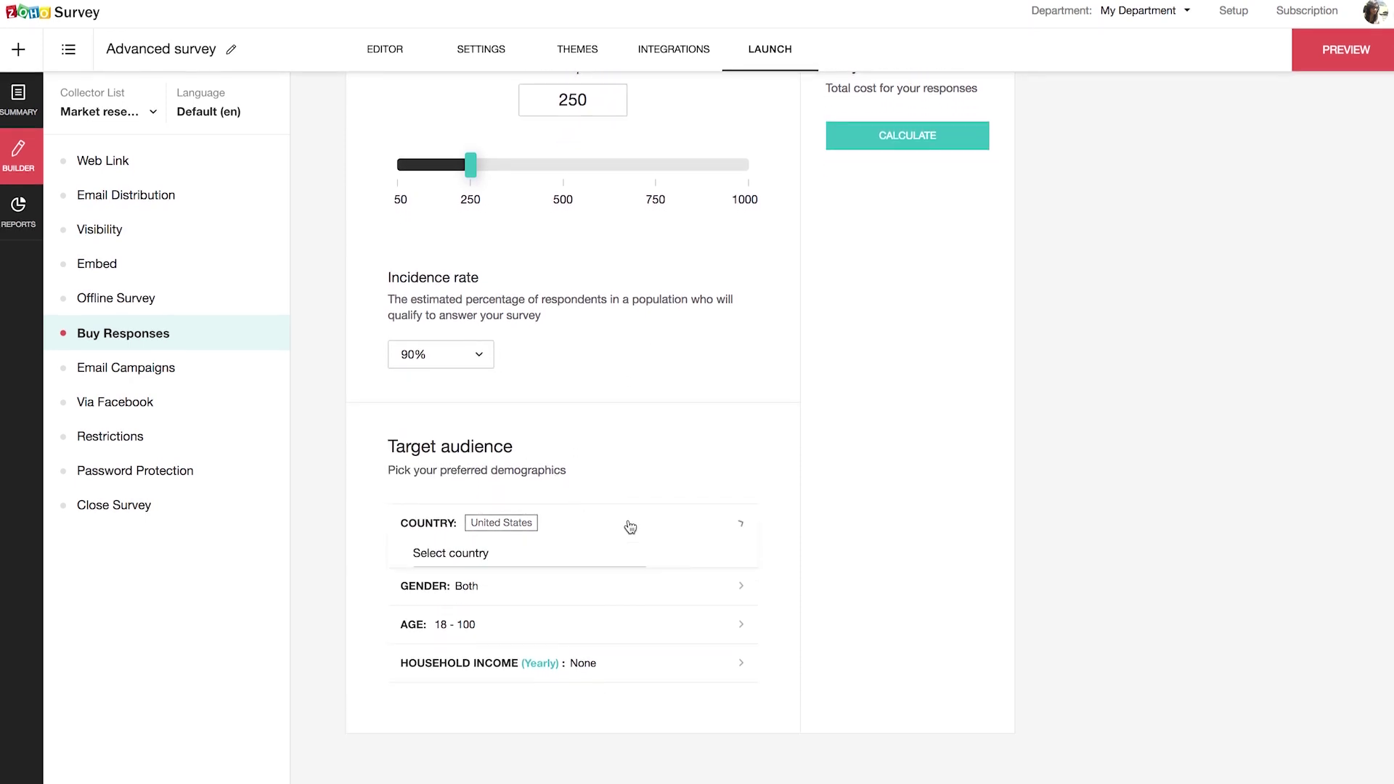
{"action": "left_click", "coordinate": [556, 581]}
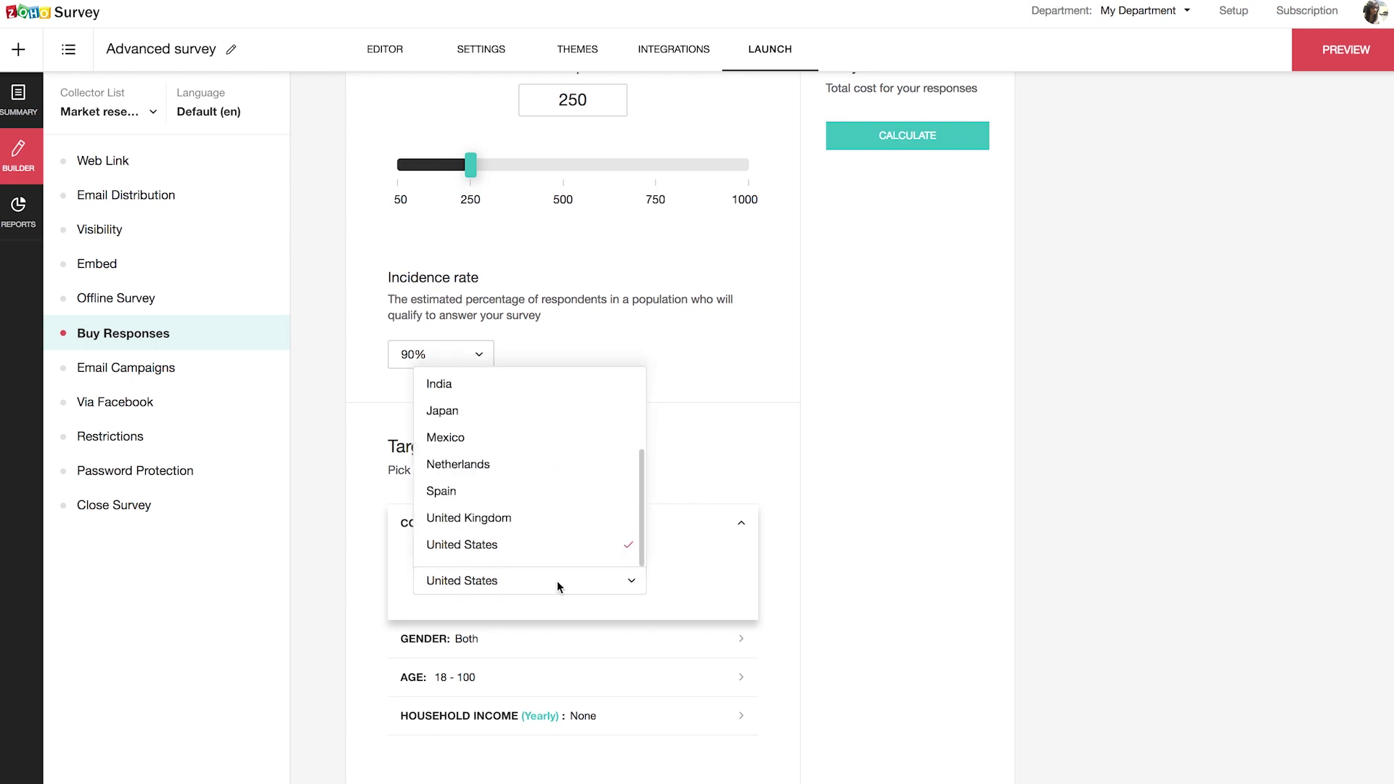
{"action": "left_click", "coordinate": [639, 526]}
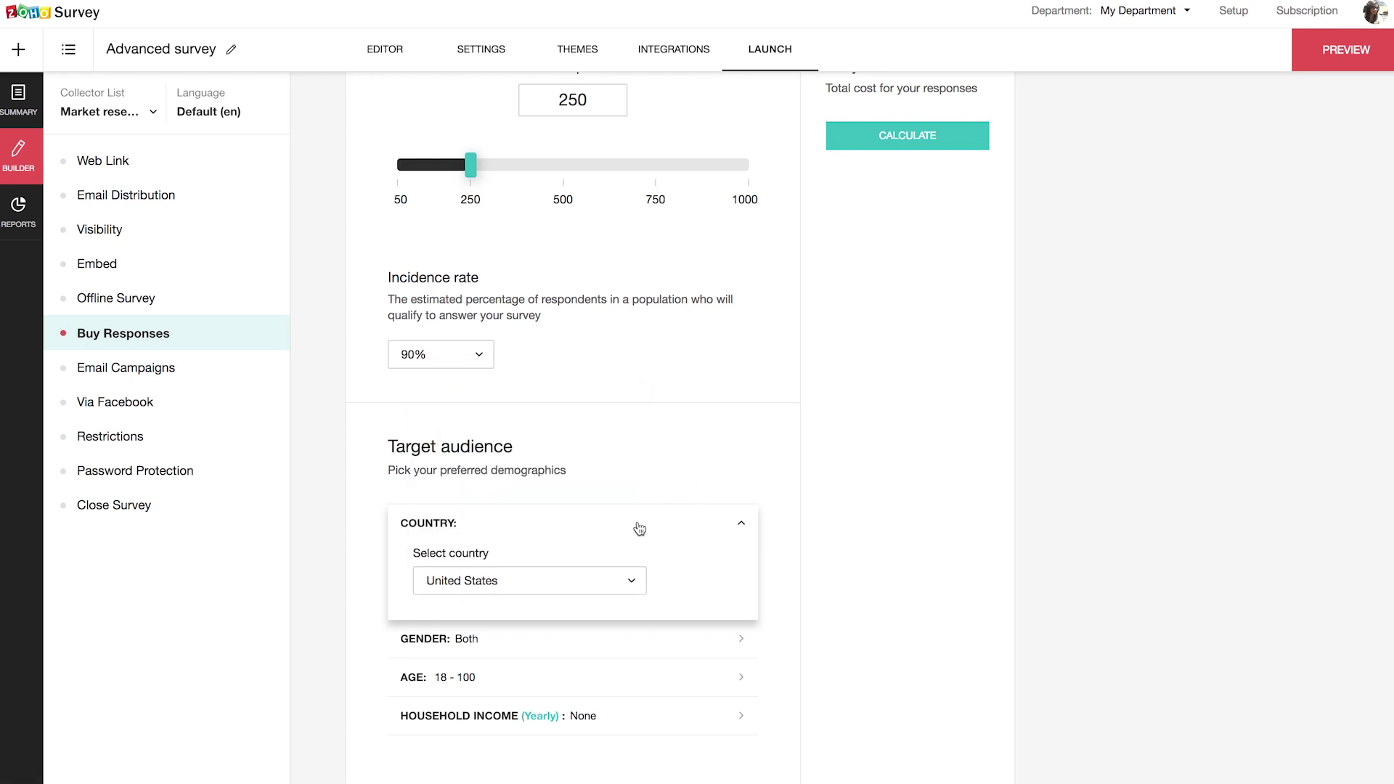
{"action": "left_click", "coordinate": [533, 679]}
{"action": "scroll", "coordinate": [886, 428], "scroll_direction": "down", "scroll_amount": 2}
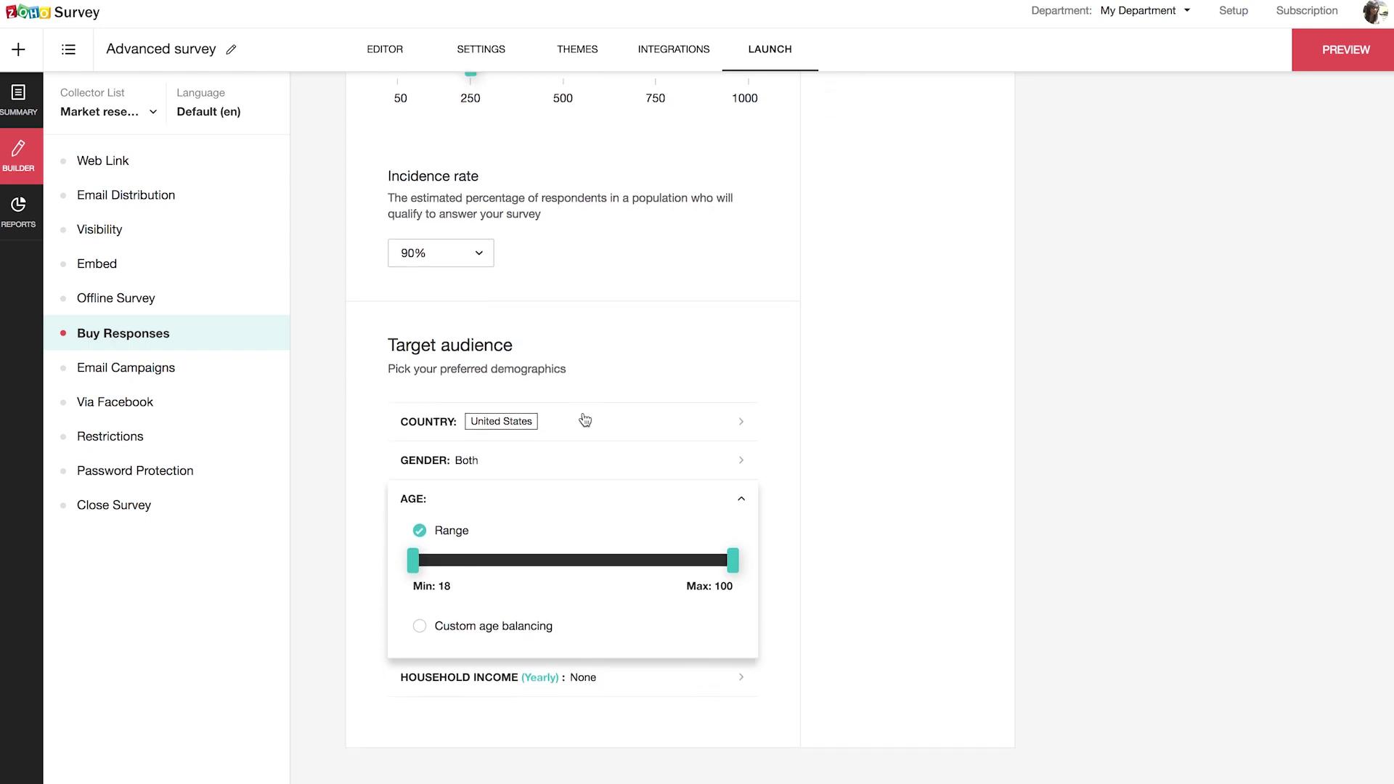
Step: Apply custom gender balancing and custom age groups 18–49 and 50–100
{"action": "left_click", "coordinate": [585, 462]}
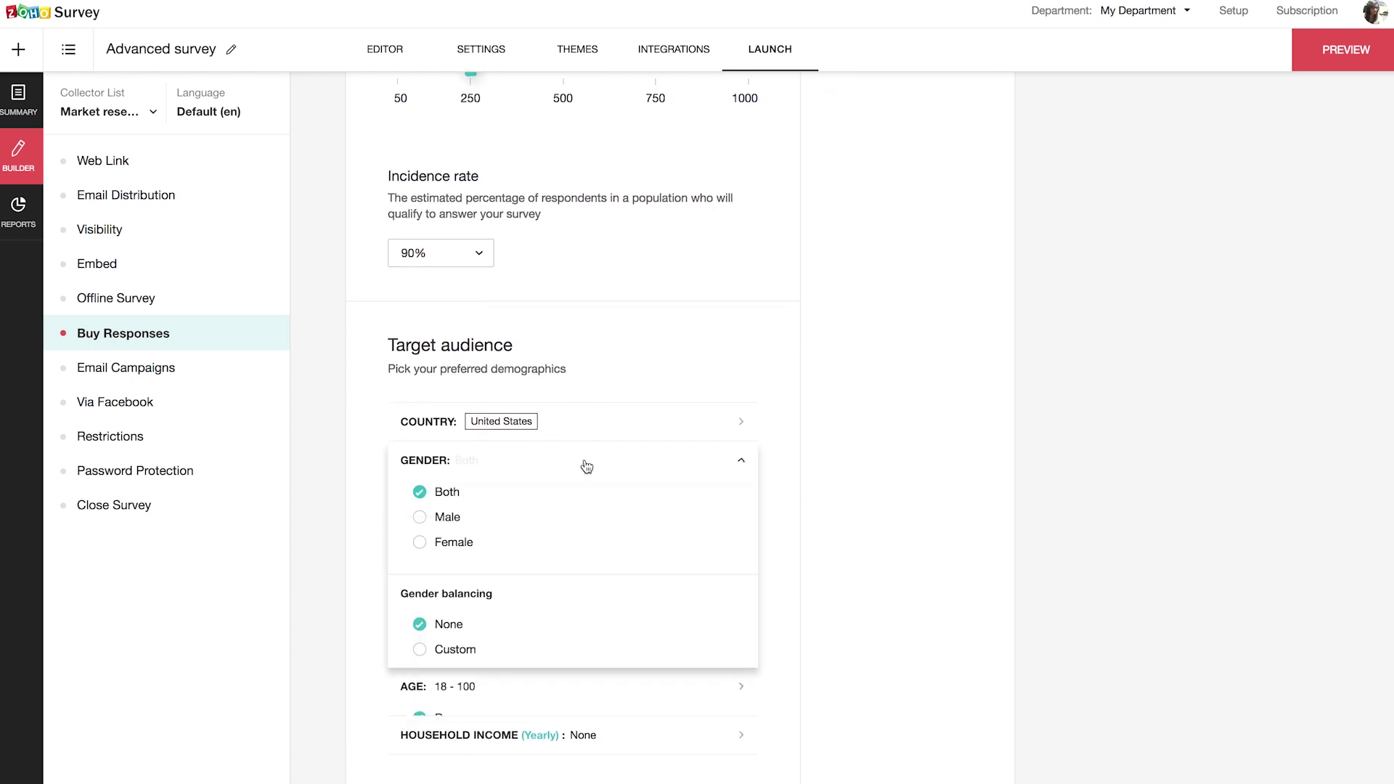
{"action": "left_click", "coordinate": [419, 649]}
{"action": "mouse_move", "coordinate": [573, 682]}
{"action": "left_mouse_down"}
{"action": "mouse_move", "coordinate": [640, 686]}
{"action": "mouse_move", "coordinate": [585, 690]}
{"action": "left_mouse_up"}
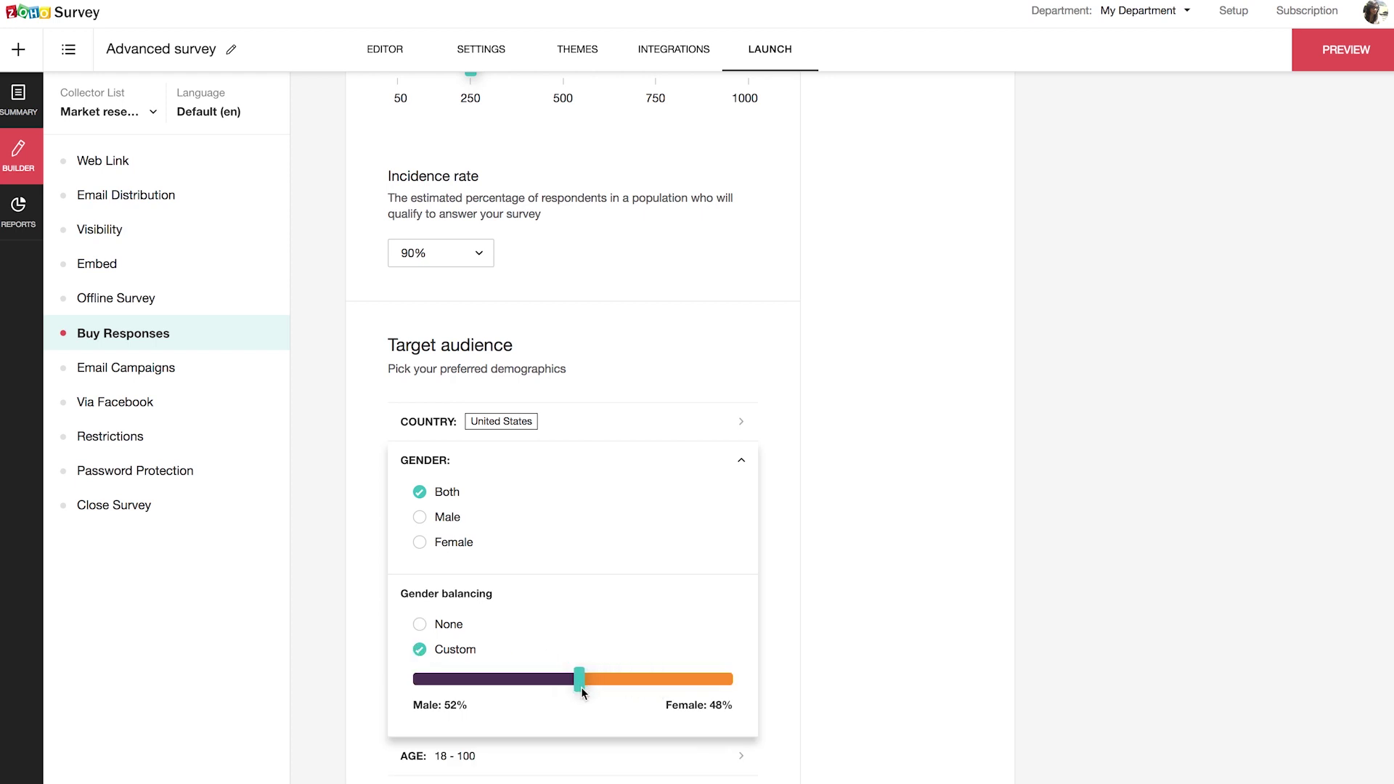
{"action": "left_click", "coordinate": [741, 465]}
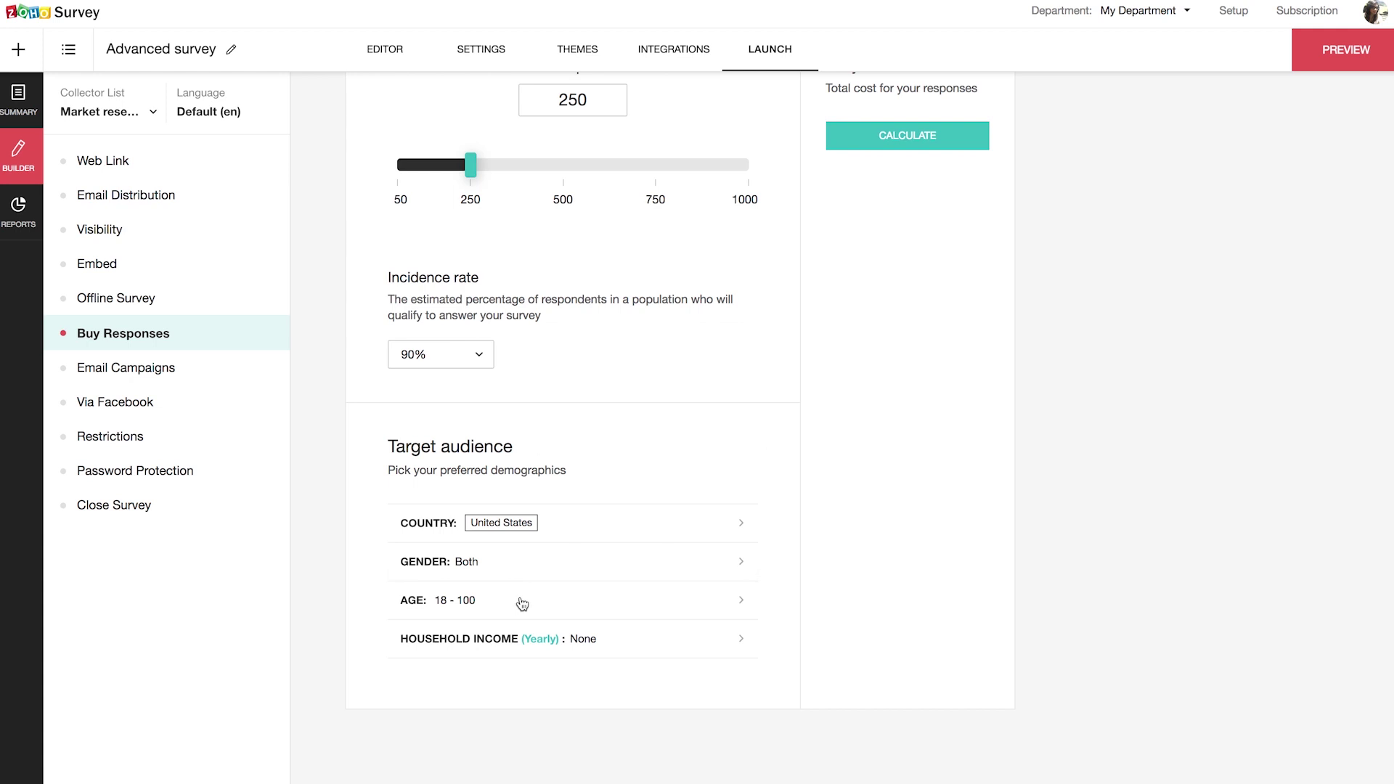
{"action": "left_click", "coordinate": [523, 517]}
{"action": "left_click", "coordinate": [421, 627]}
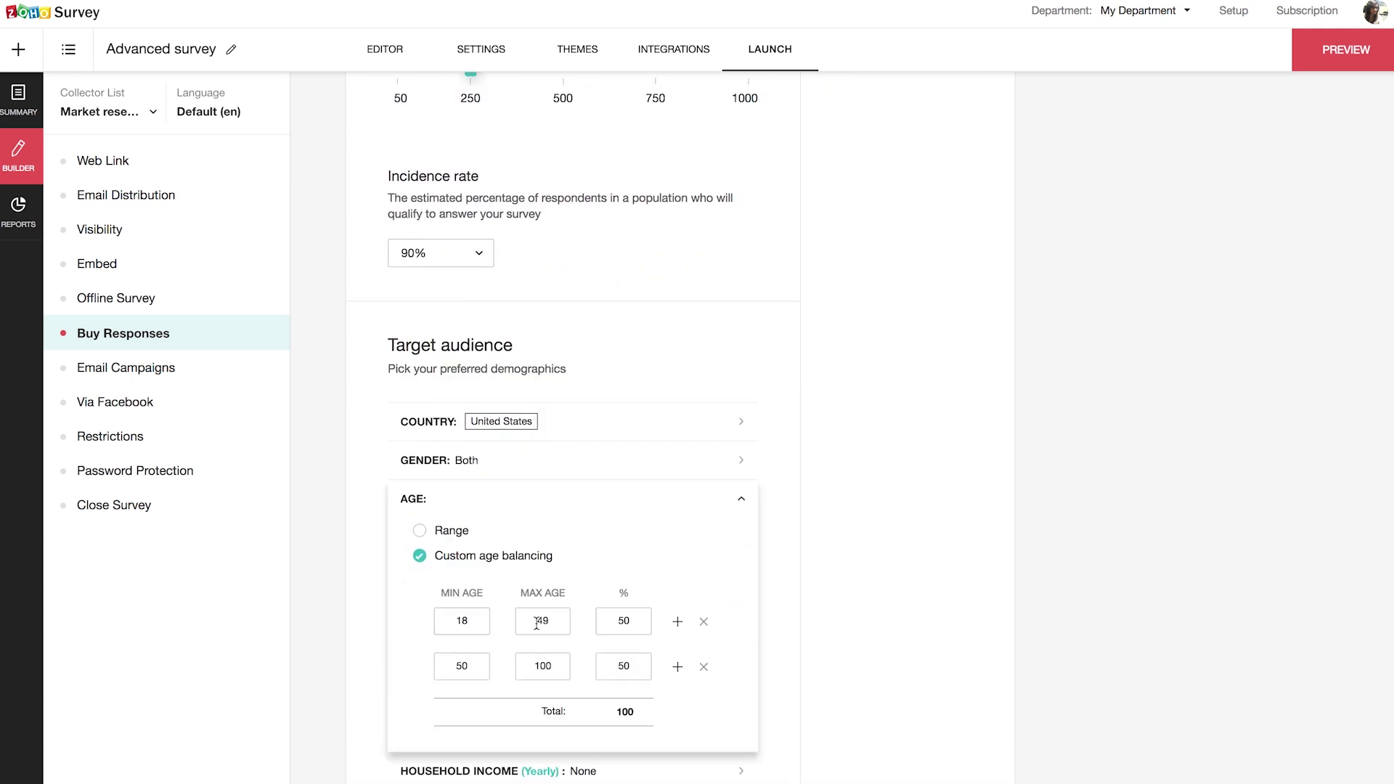
{"action": "left_click", "coordinate": [753, 499]}
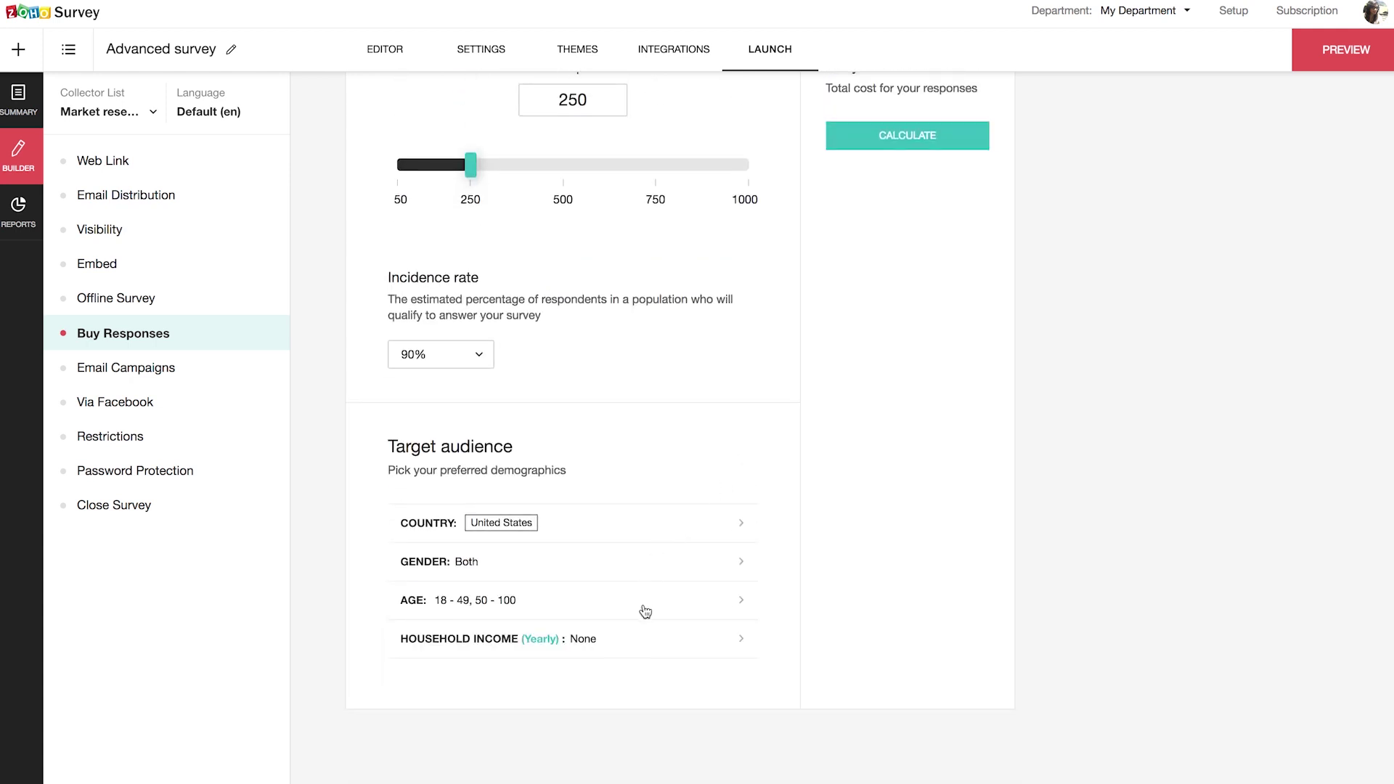
Step: Calculate the $402.6 quote, show the project details, then view the survey's Web Link
{"action": "scroll", "coordinate": [913, 159], "scroll_direction": "up", "scroll_amount": 2}
{"action": "left_click", "coordinate": [914, 238]}
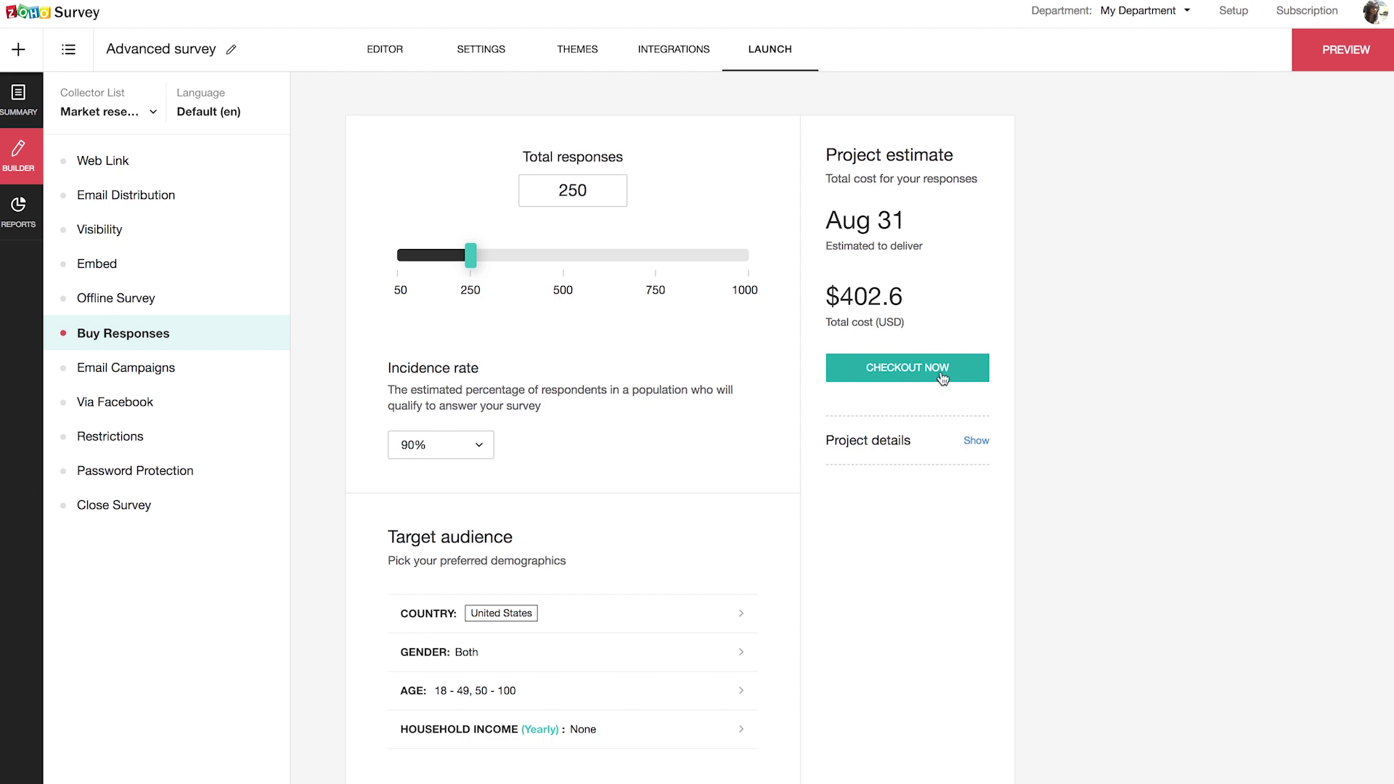
{"action": "left_click", "coordinate": [985, 448]}
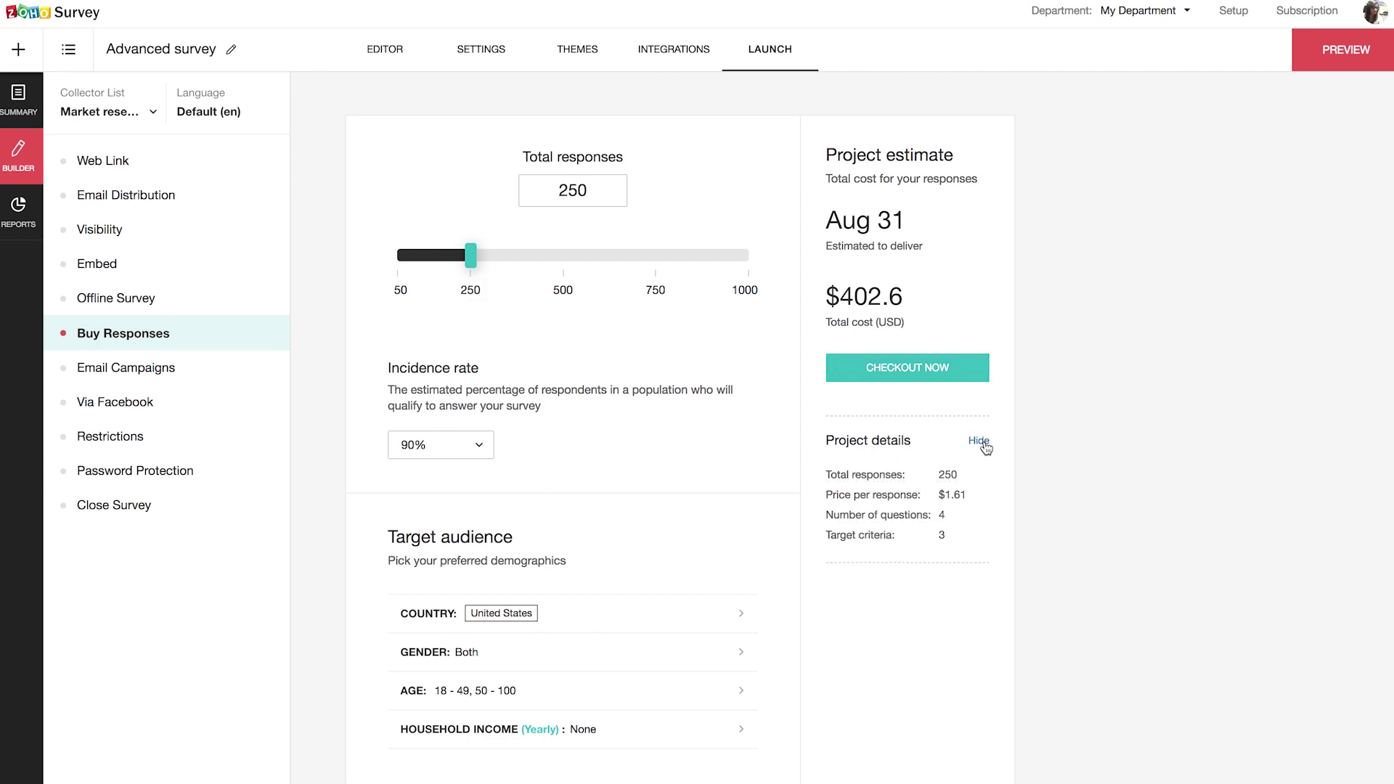
{"action": "left_click", "coordinate": [103, 160]}
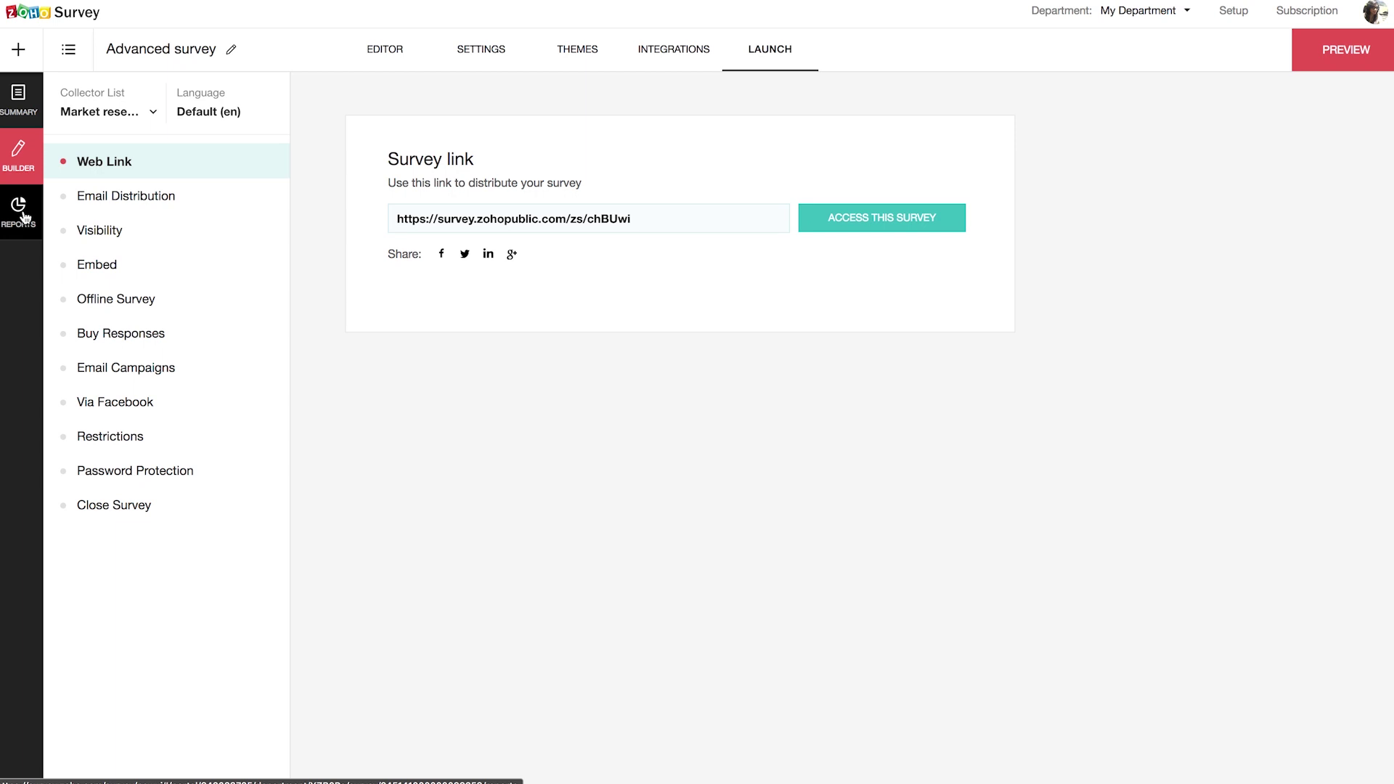
Step: Open the 'Help us serve you better' survey from the My Surveys results in the other tab
{"action": "mouse_move", "coordinate": [426, 1]}
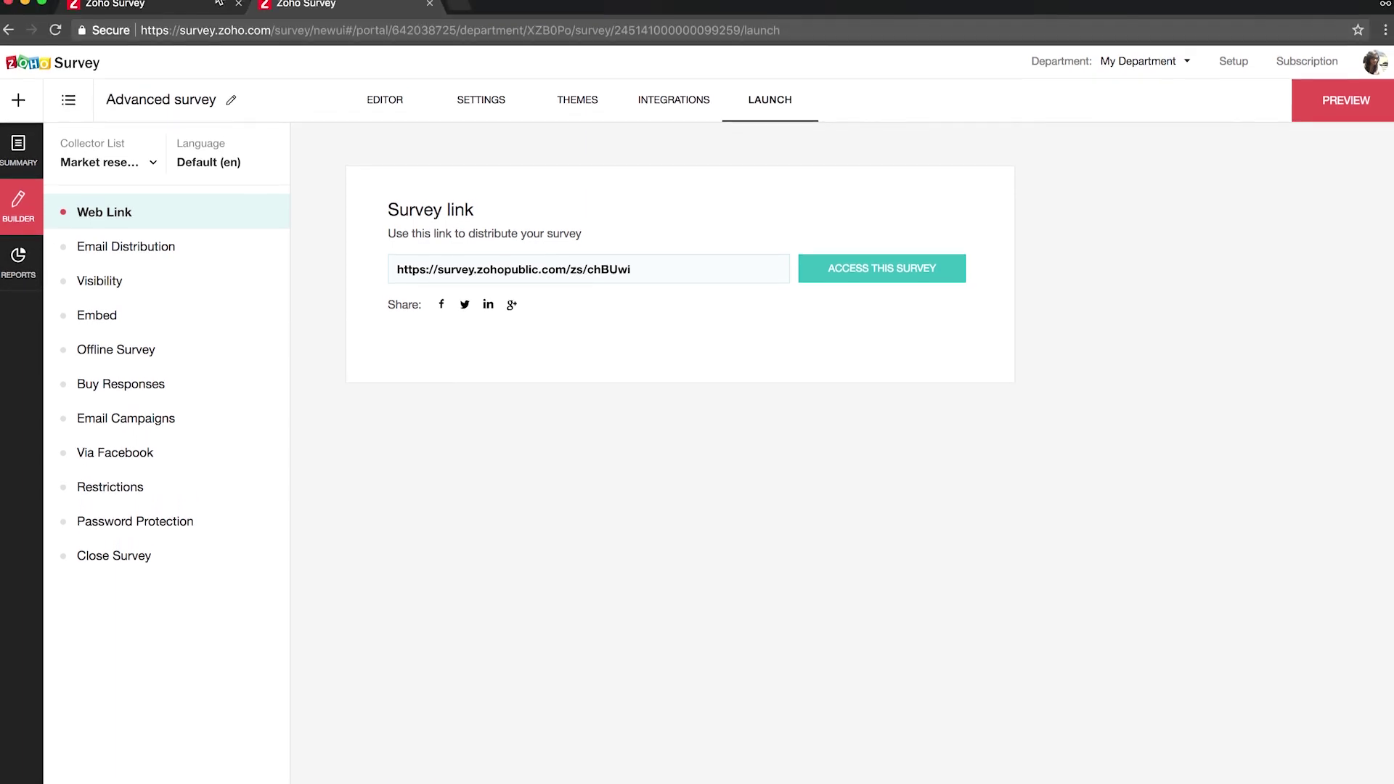
{"action": "left_click", "coordinate": [209, 15]}
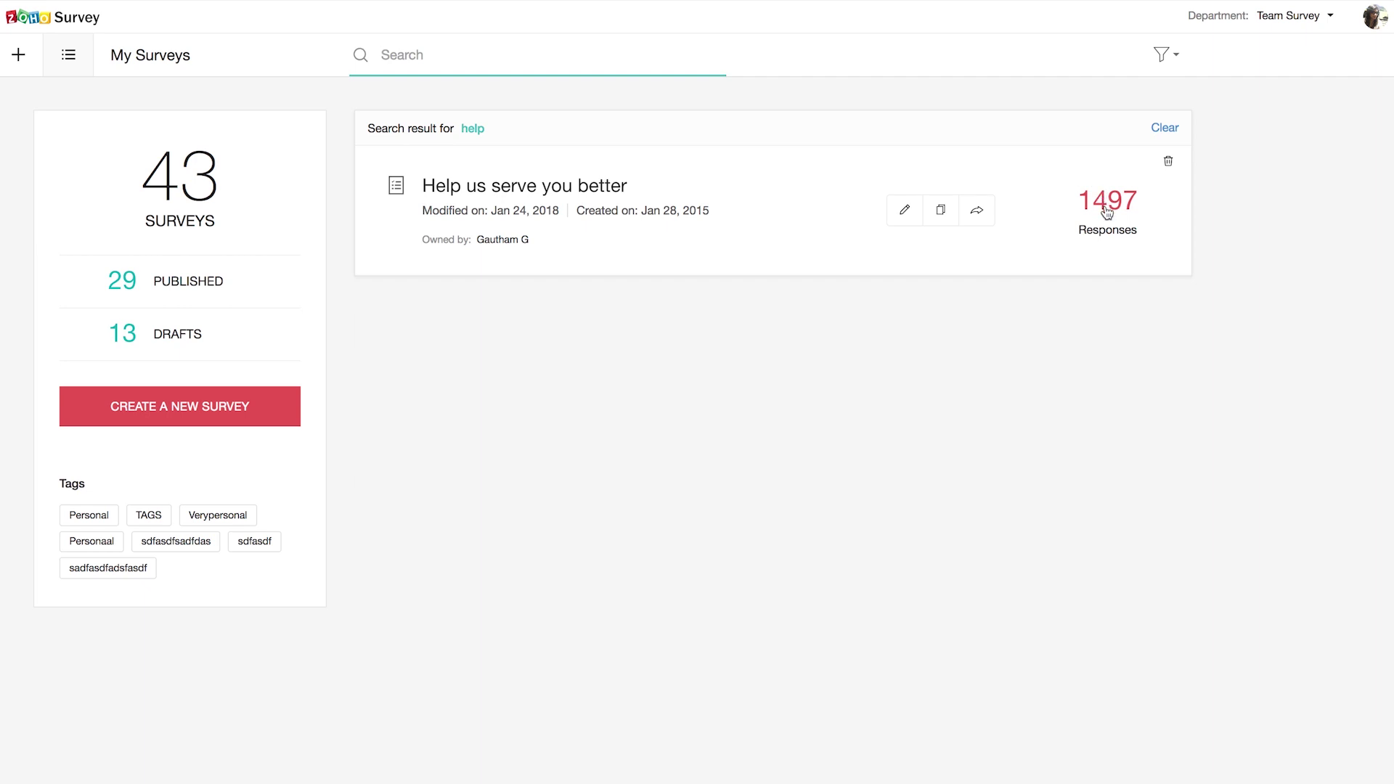
{"action": "left_click", "coordinate": [618, 189]}
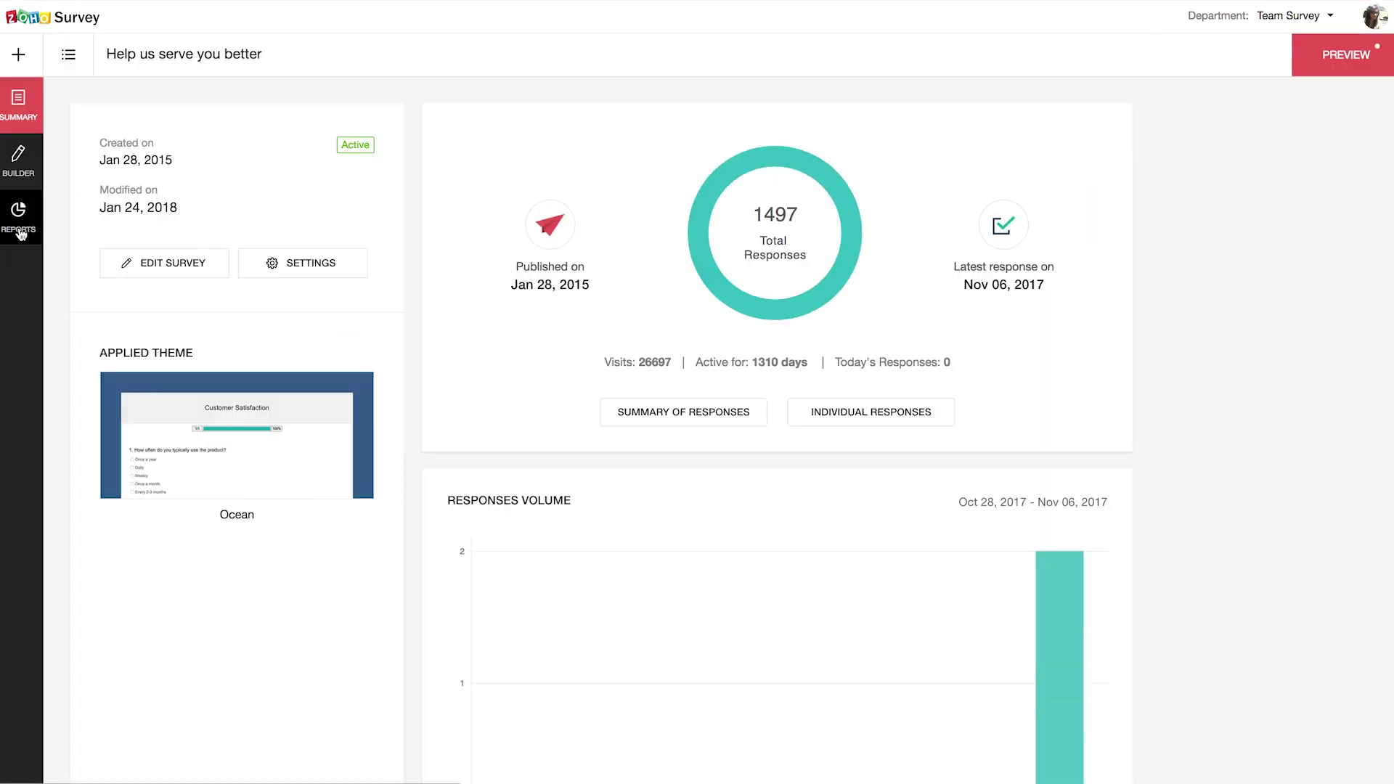
Step: Check Reports, glance over the Builder questions, and return to the 1497-response report summary
{"action": "left_click", "coordinate": [19, 218]}
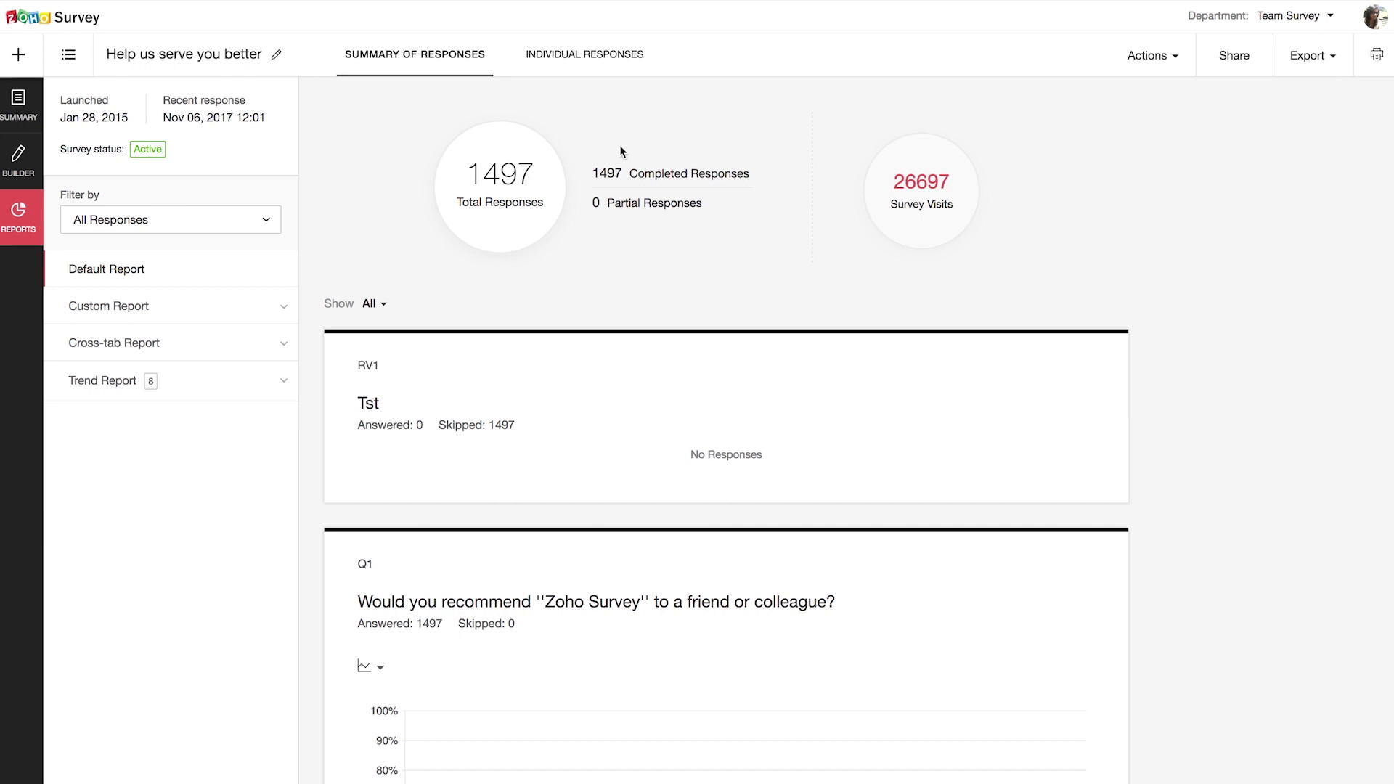
{"action": "scroll", "coordinate": [433, 647], "scroll_direction": "down", "scroll_amount": 1}
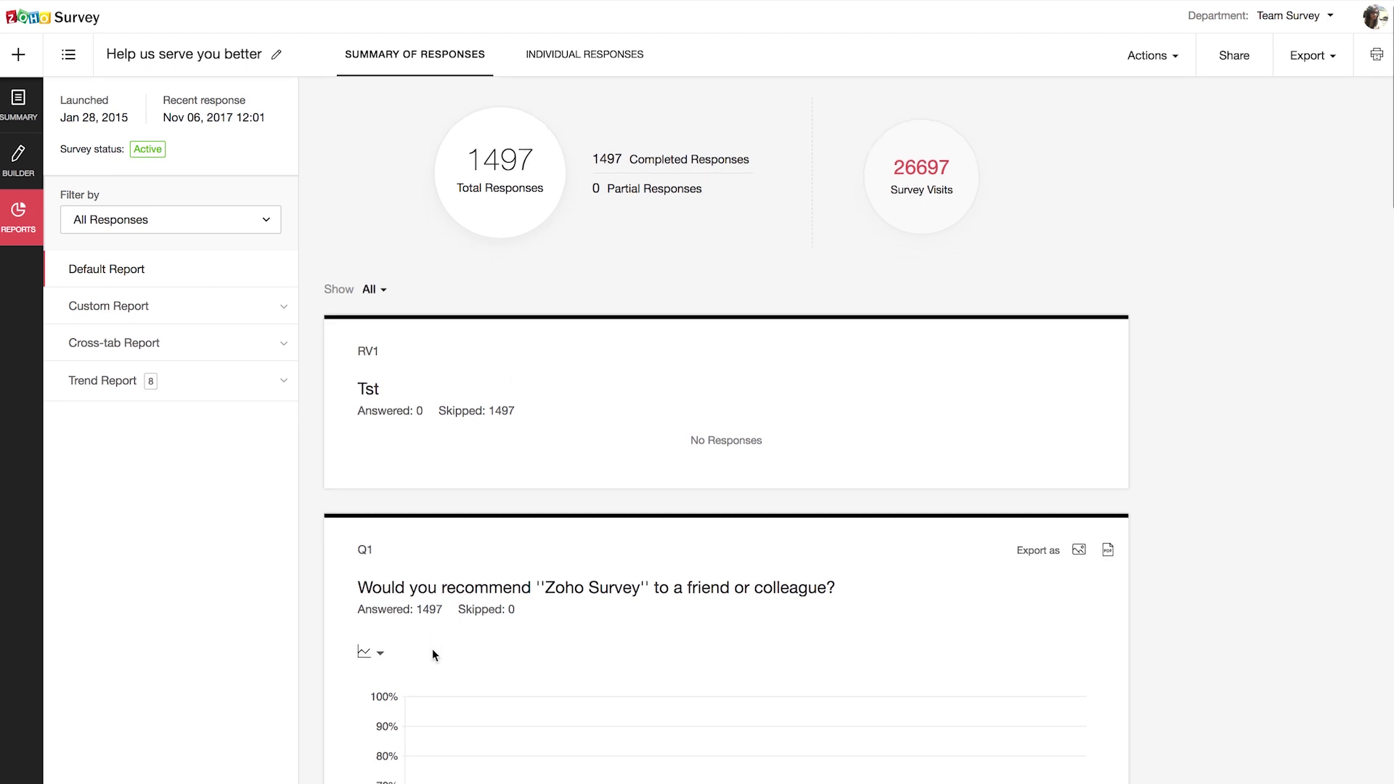
{"action": "left_click", "coordinate": [15, 172]}
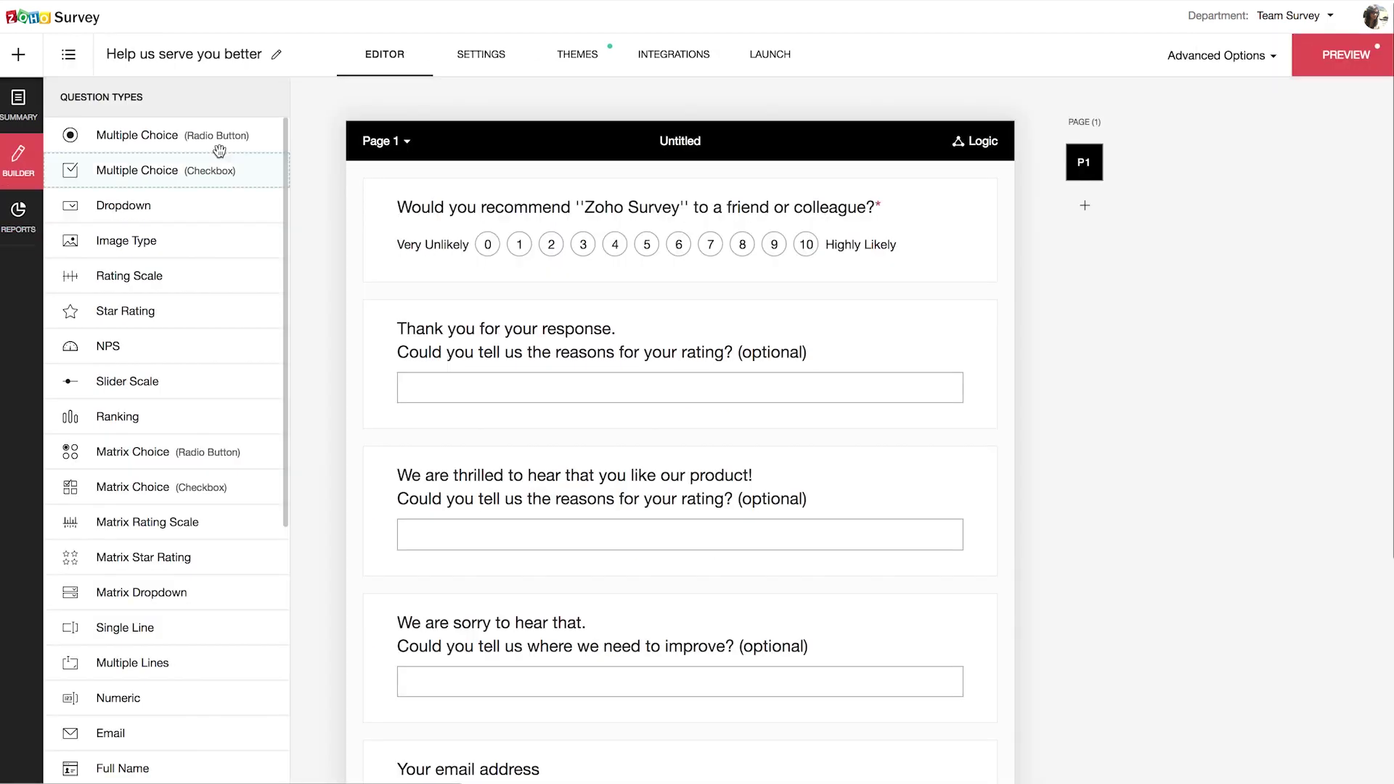
{"action": "scroll", "coordinate": [709, 748], "scroll_direction": "down", "scroll_amount": 3}
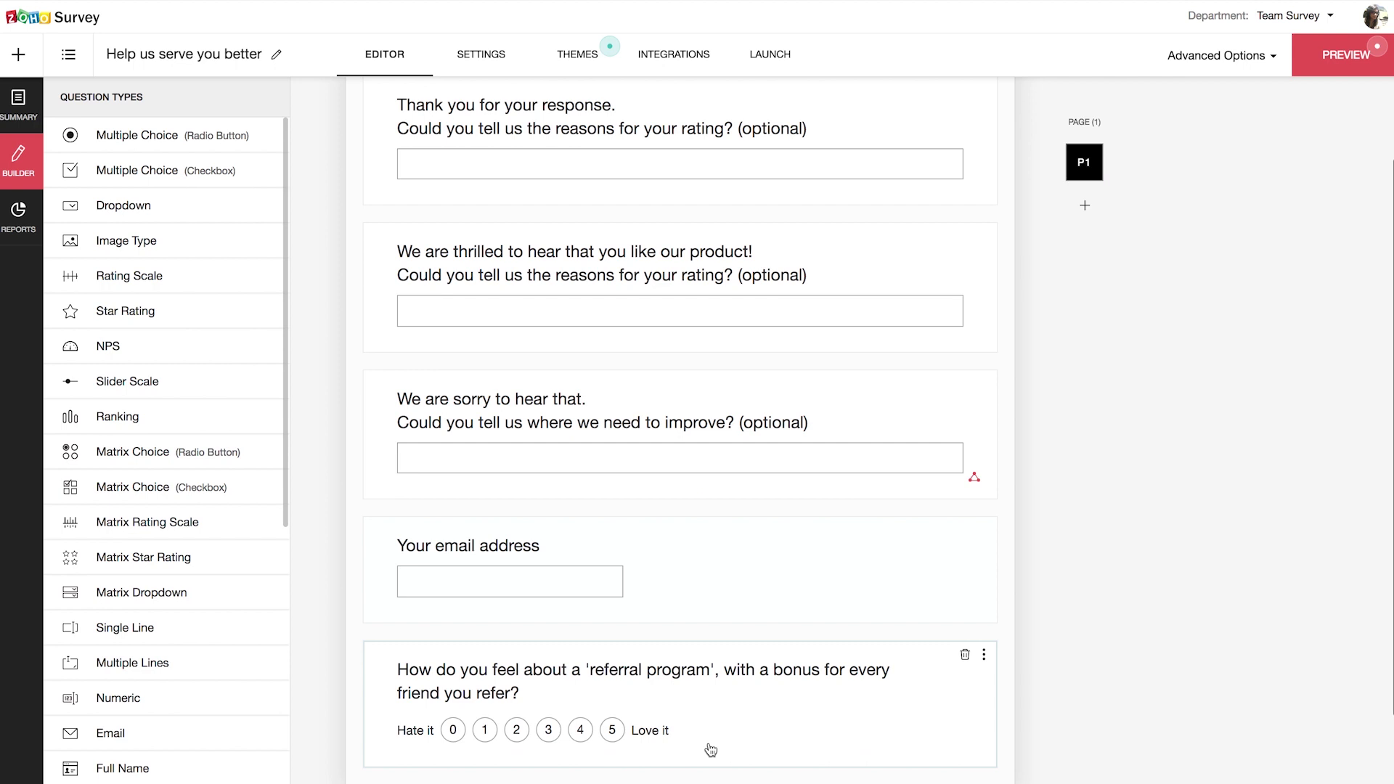
{"action": "scroll", "coordinate": [708, 742], "scroll_direction": "up", "scroll_amount": 3}
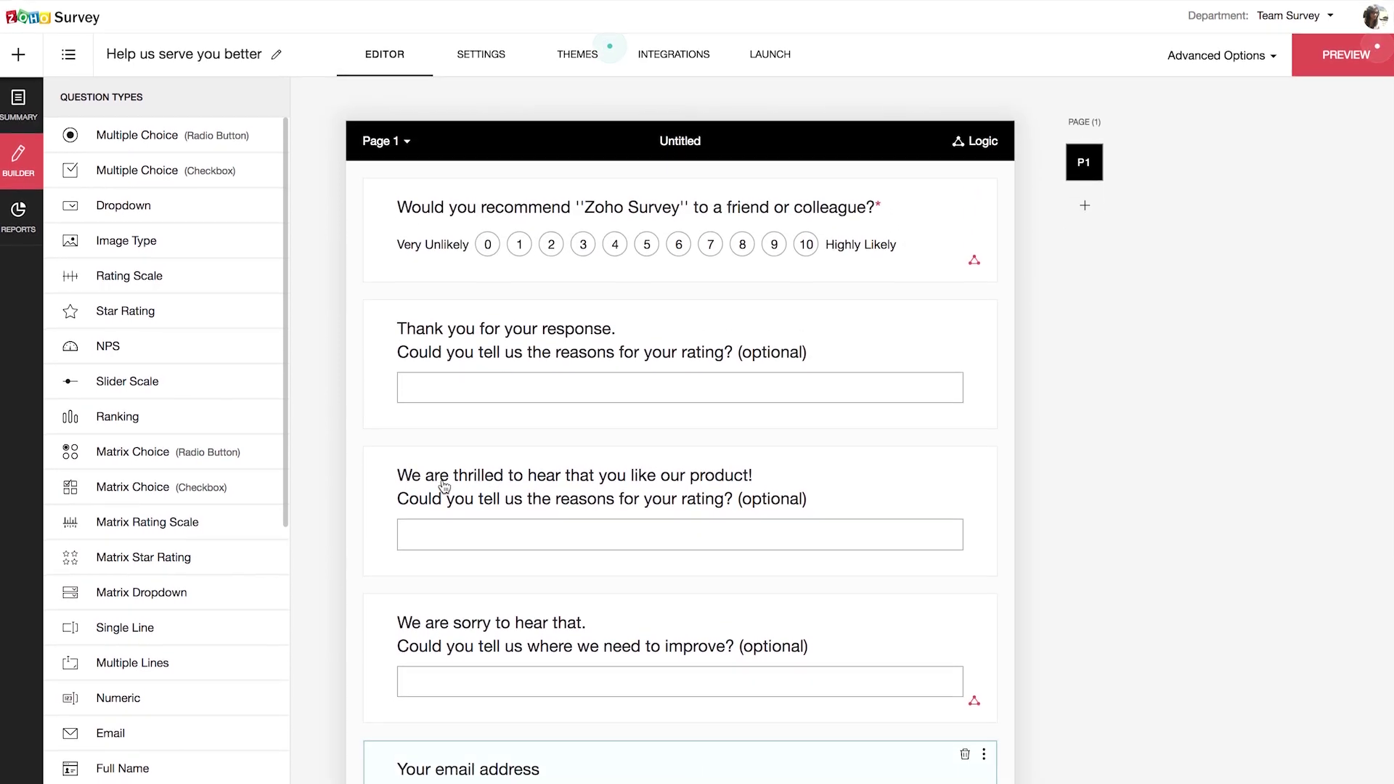
{"action": "left_click", "coordinate": [24, 227]}
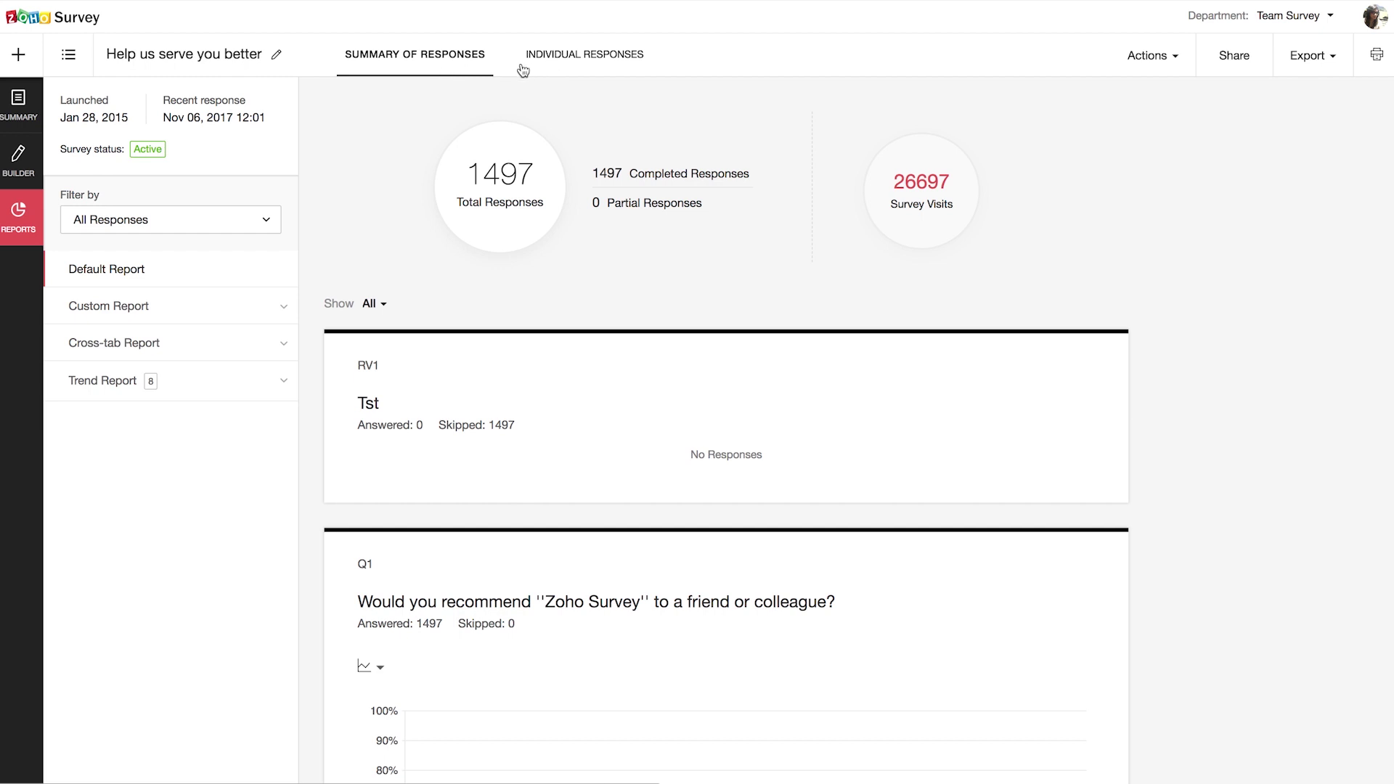
Step: Peek at the individual responses and the response filter list, then return to the summary
{"action": "left_click", "coordinate": [603, 67]}
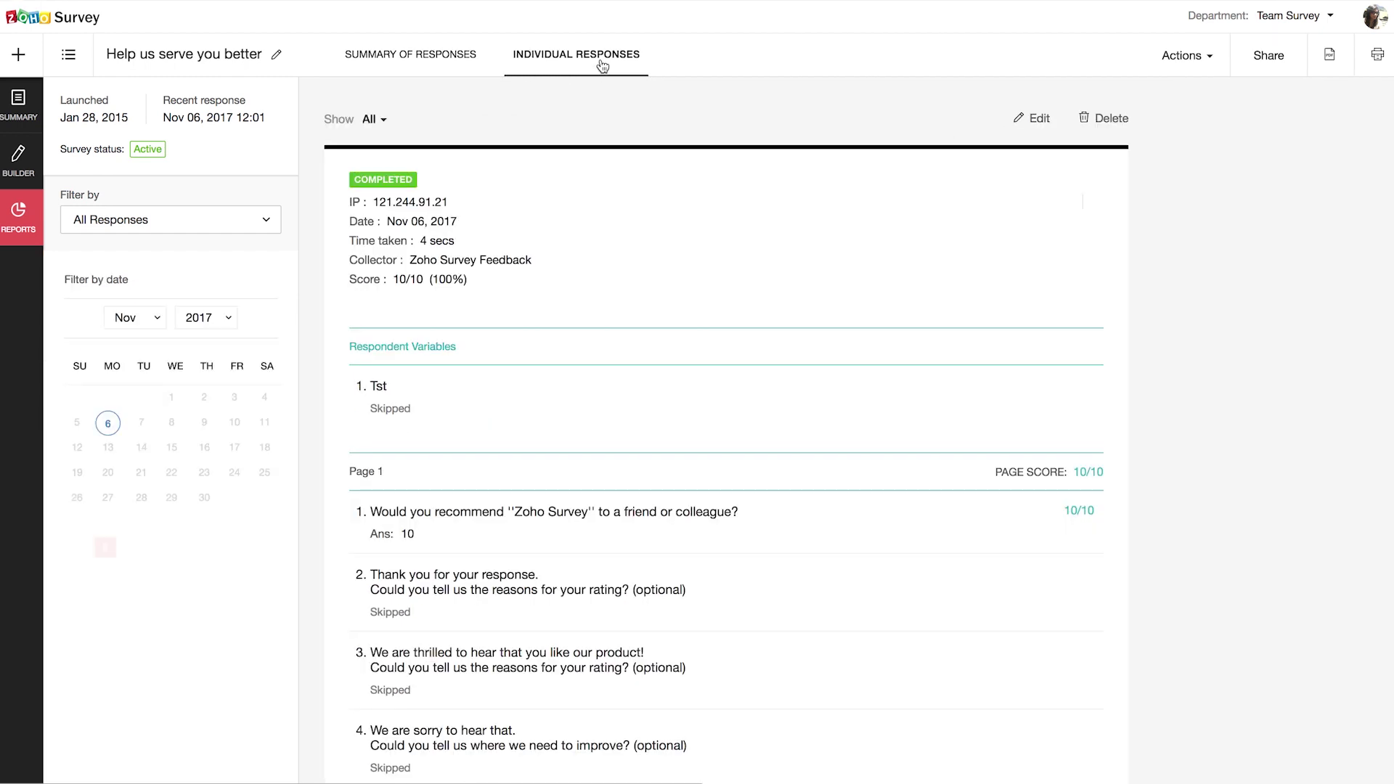
{"action": "left_click", "coordinate": [438, 66]}
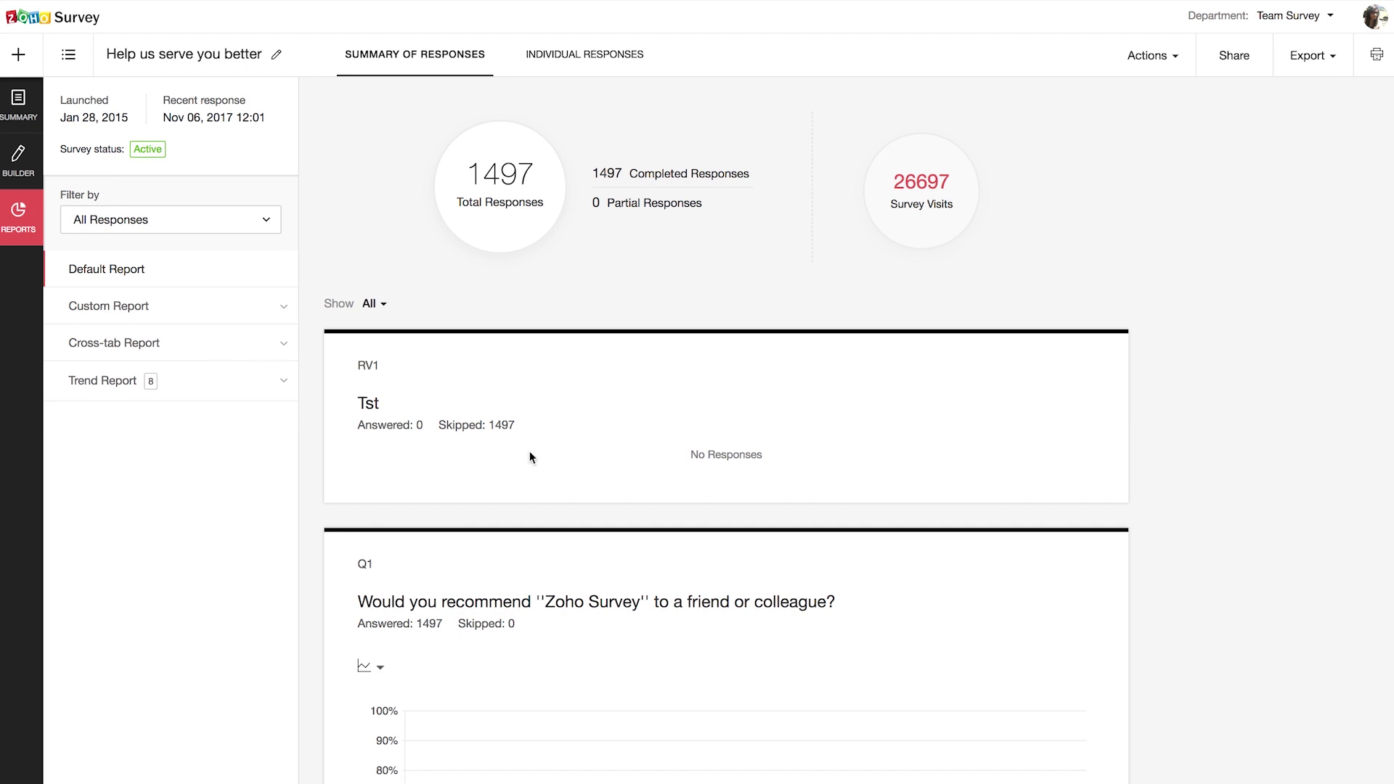
{"action": "left_click", "coordinate": [243, 216]}
{"action": "left_click", "coordinate": [122, 595]}
Step: Expand and collapse the Custom and Cross-tab report sections, then reopen the response filter dropdown
{"action": "left_click", "coordinate": [181, 311]}
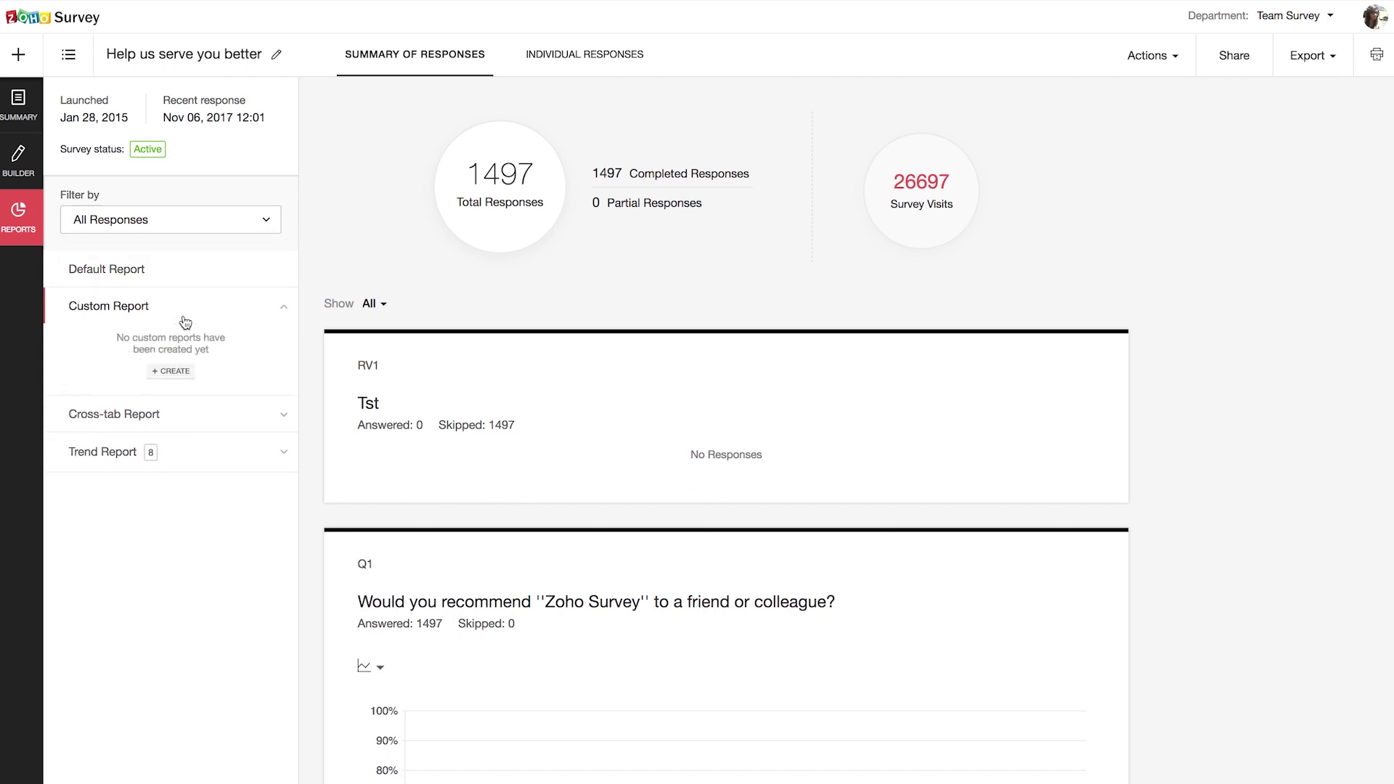
{"action": "left_click", "coordinate": [205, 431]}
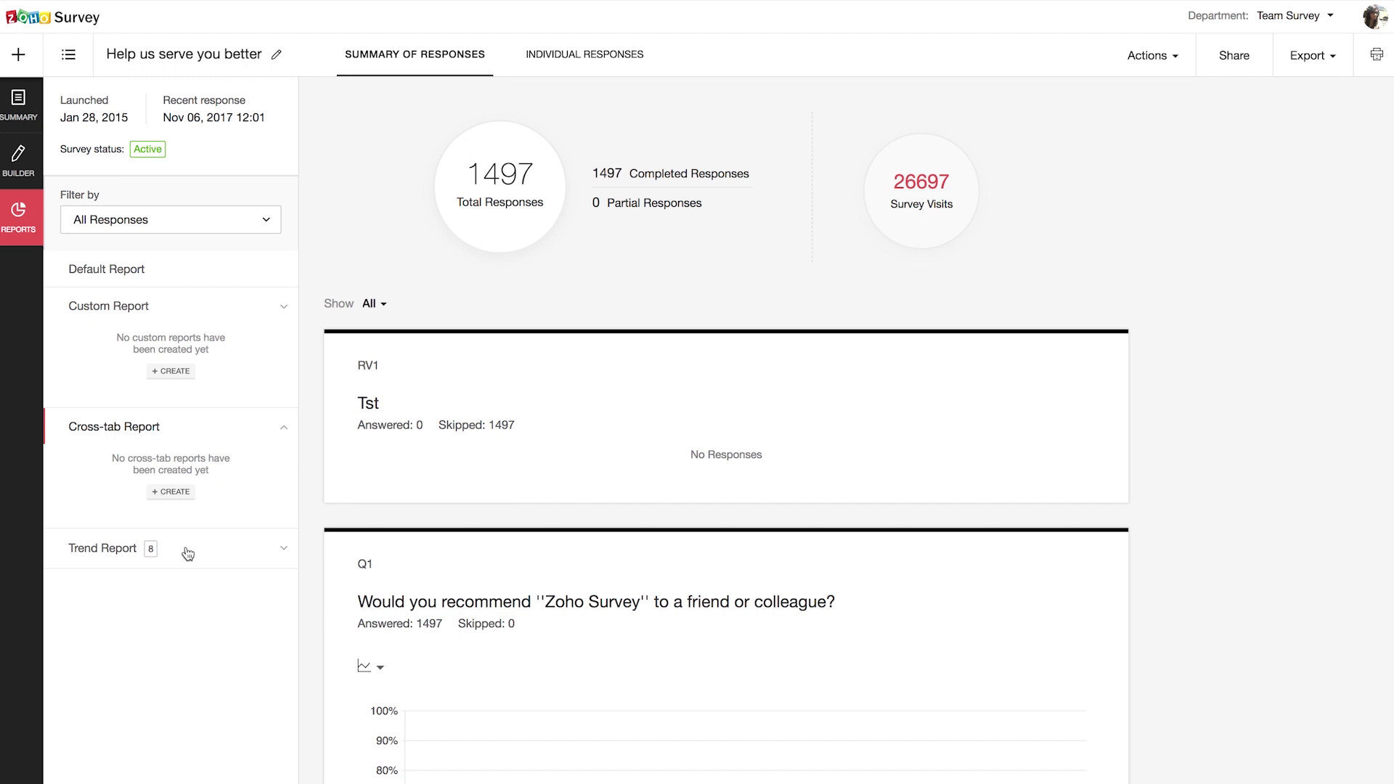
{"action": "left_click", "coordinate": [284, 430]}
{"action": "left_click", "coordinate": [285, 307]}
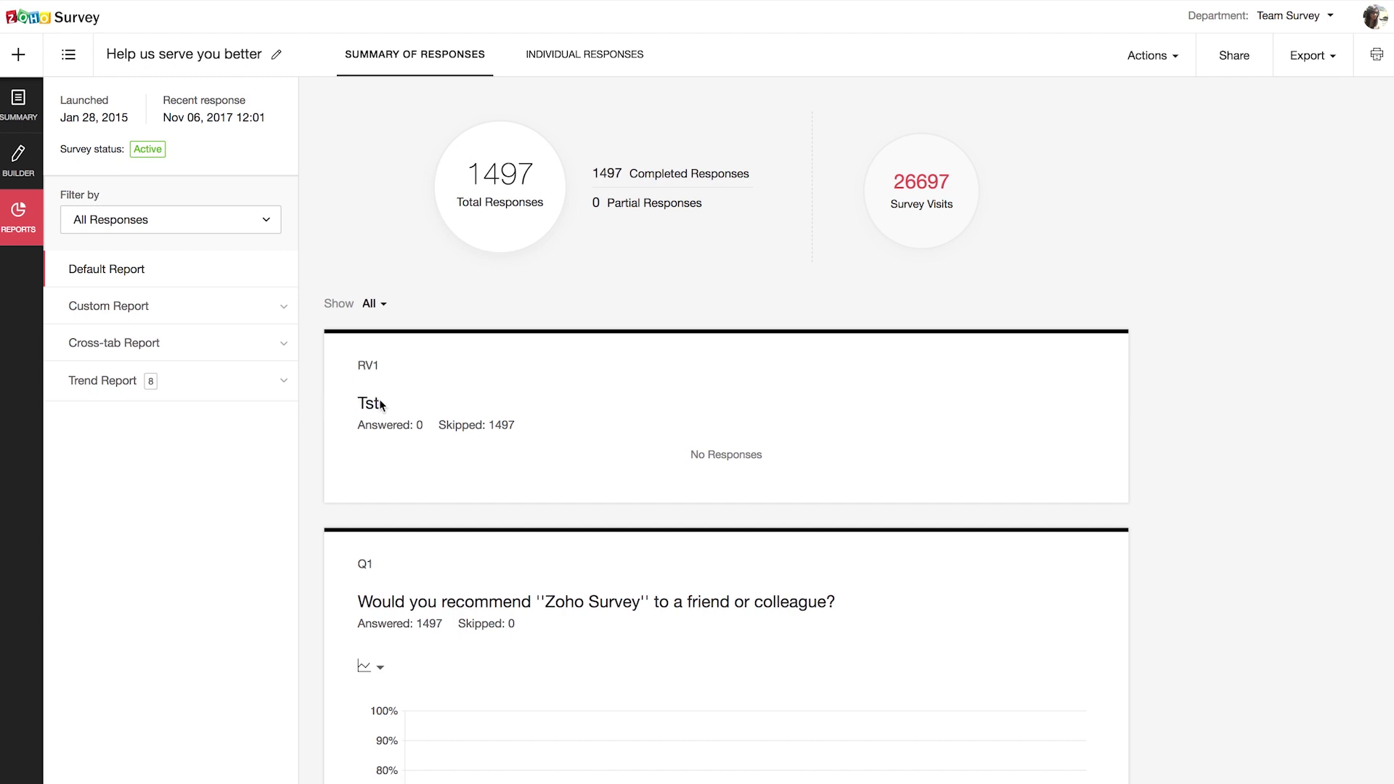
{"action": "left_click", "coordinate": [254, 212]}
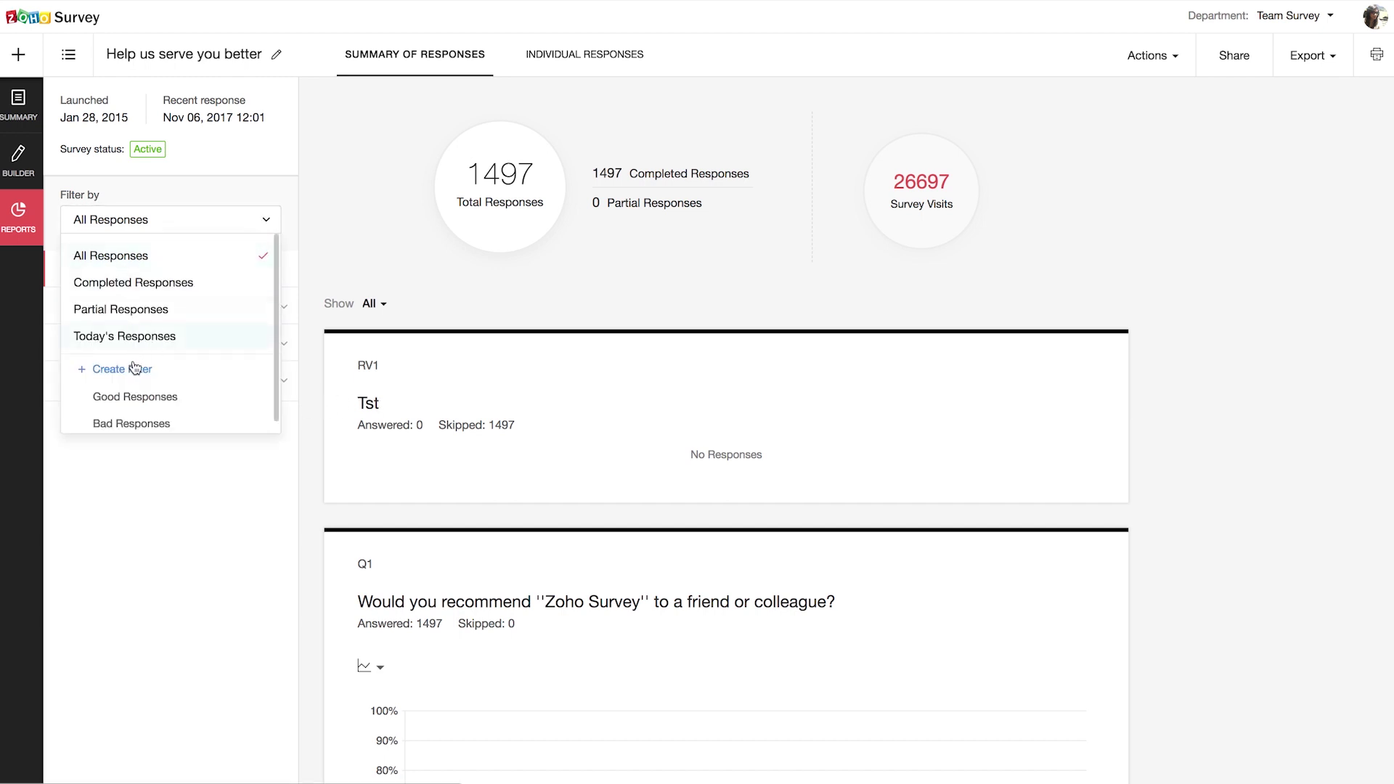
Step: Create and save a 'Perfect 10' filter where the recommendation question equals 10
{"action": "left_click", "coordinate": [134, 370]}
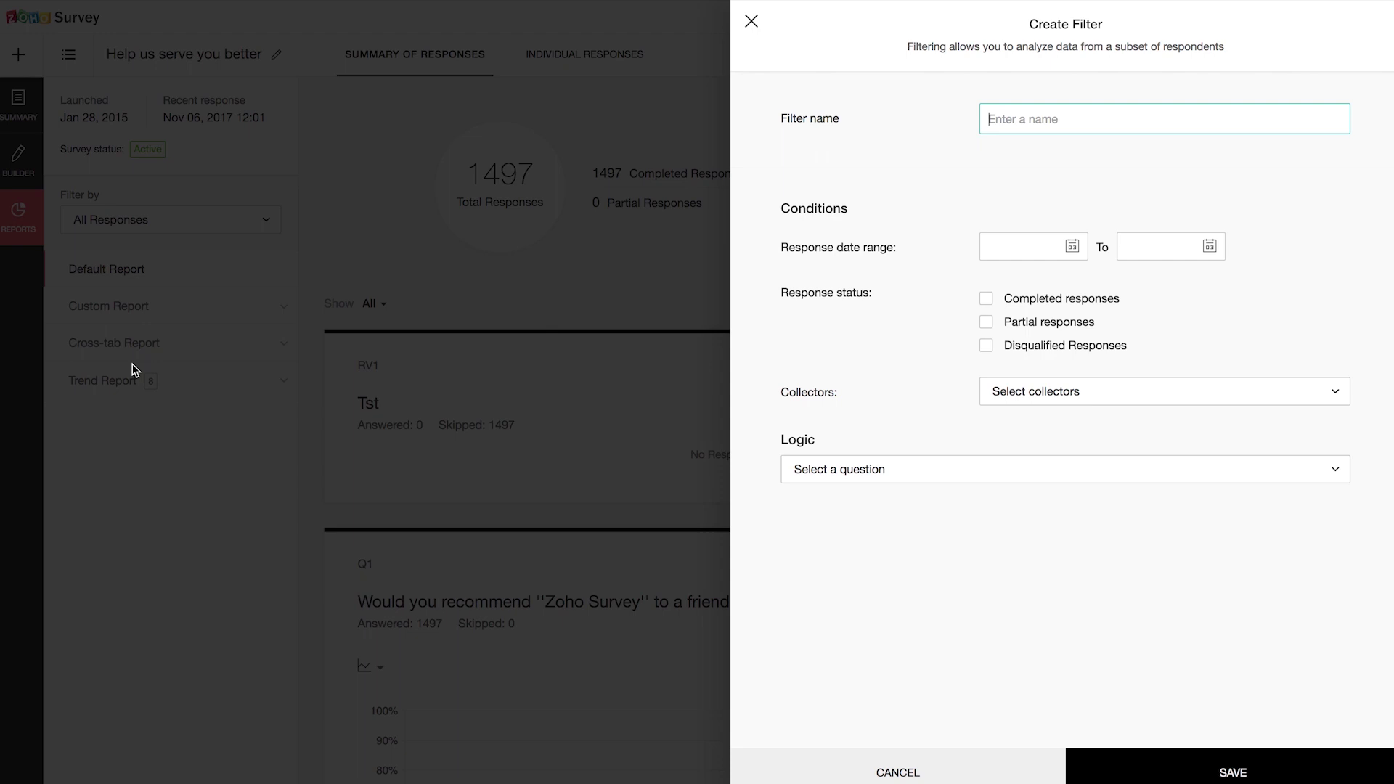
{"action": "type", "text": "Perfect 10"}
{"action": "left_click", "coordinate": [977, 468]}
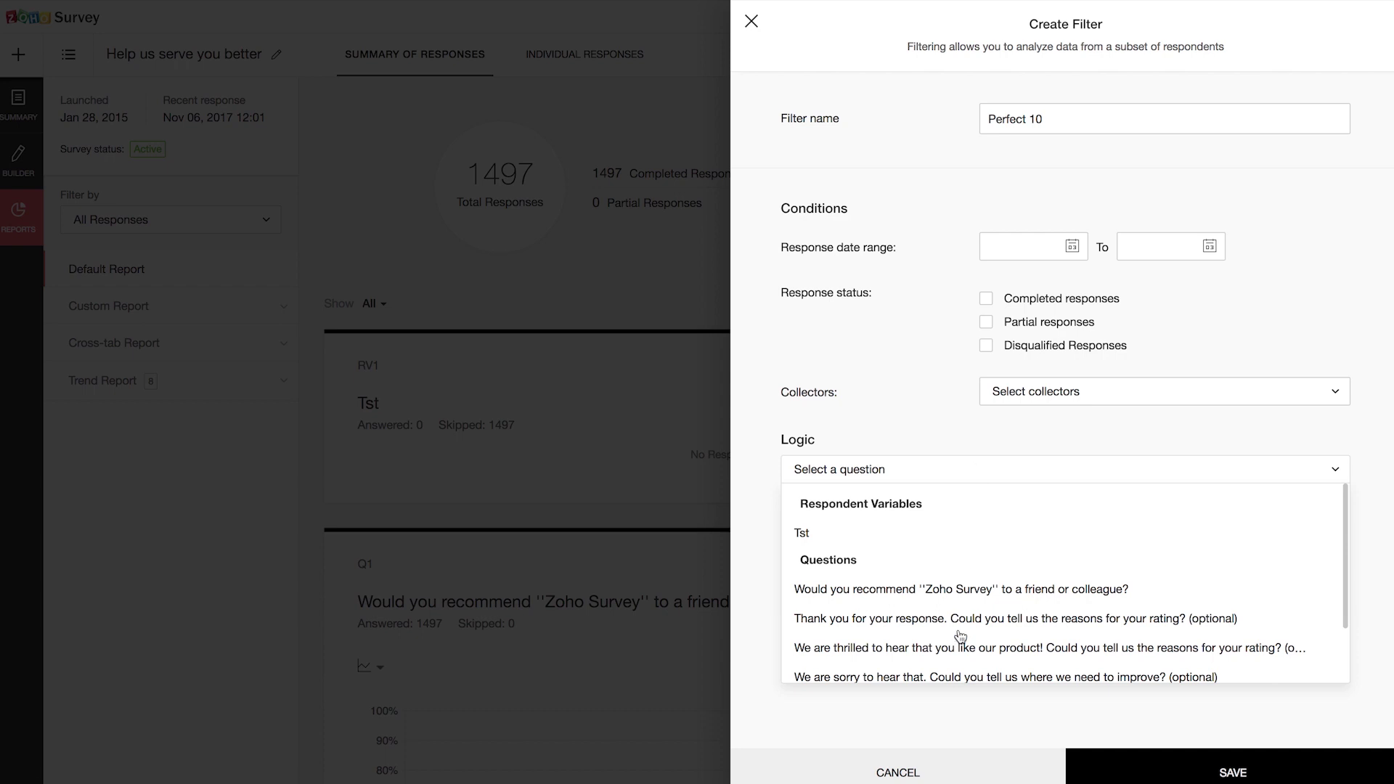
{"action": "scroll", "coordinate": [955, 645], "scroll_direction": "down", "scroll_amount": 1}
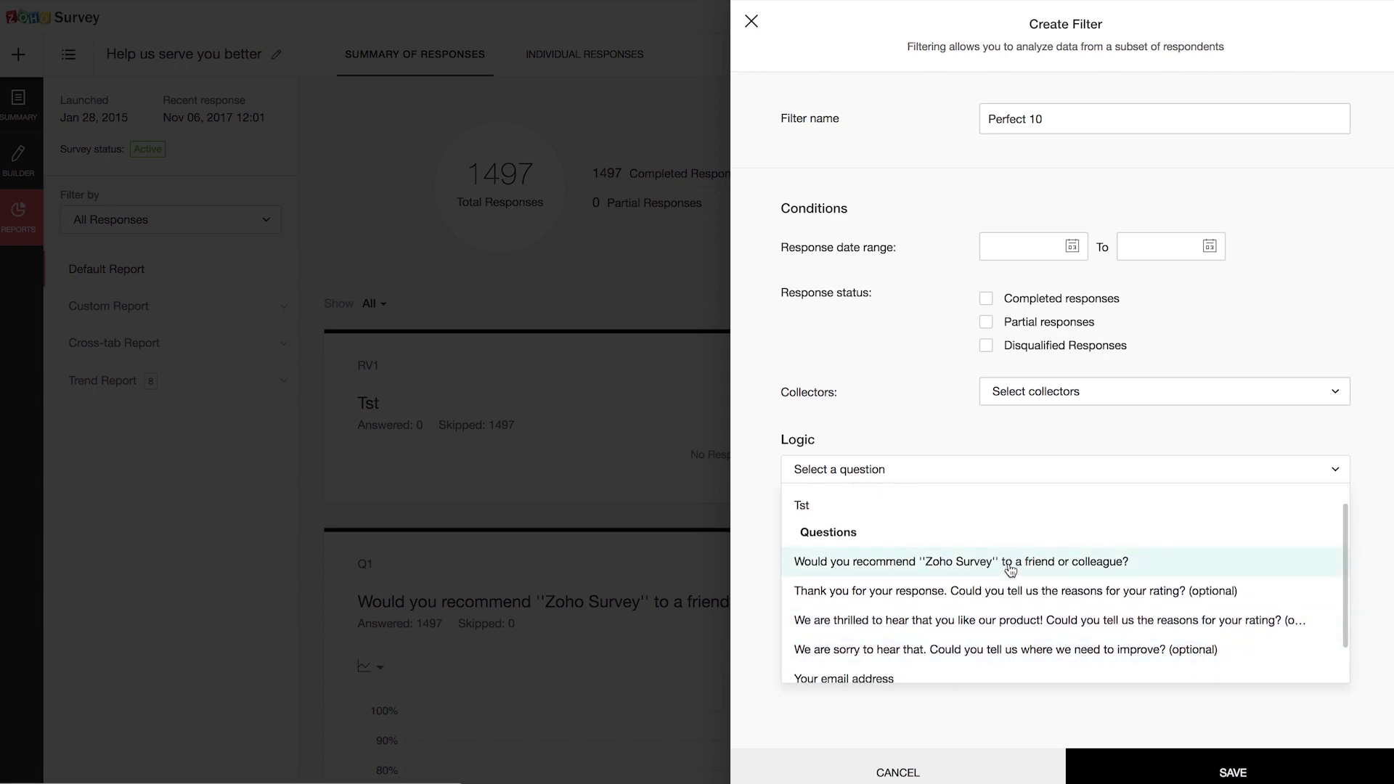
{"action": "left_click", "coordinate": [1009, 562]}
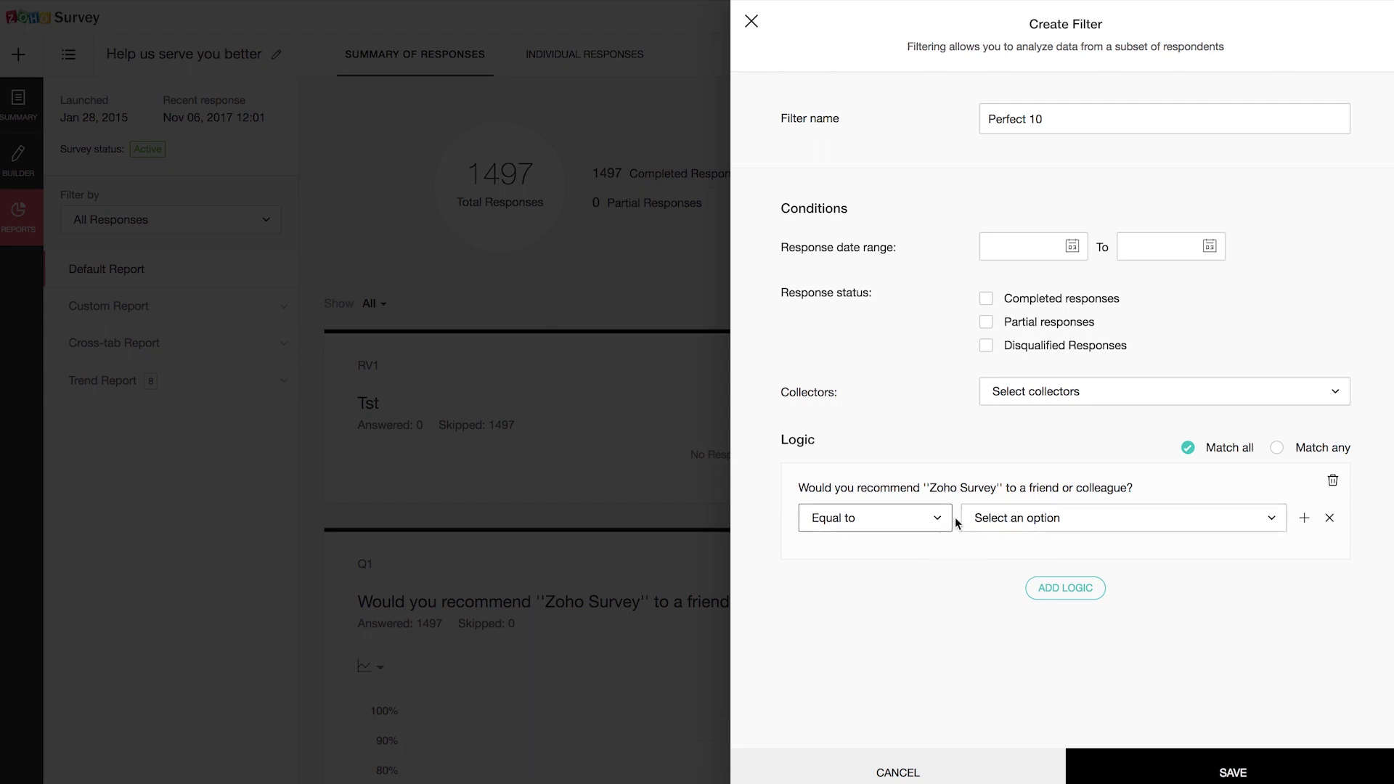
{"action": "left_click", "coordinate": [995, 521]}
{"action": "scroll", "coordinate": [980, 662], "scroll_direction": "down", "scroll_amount": 5}
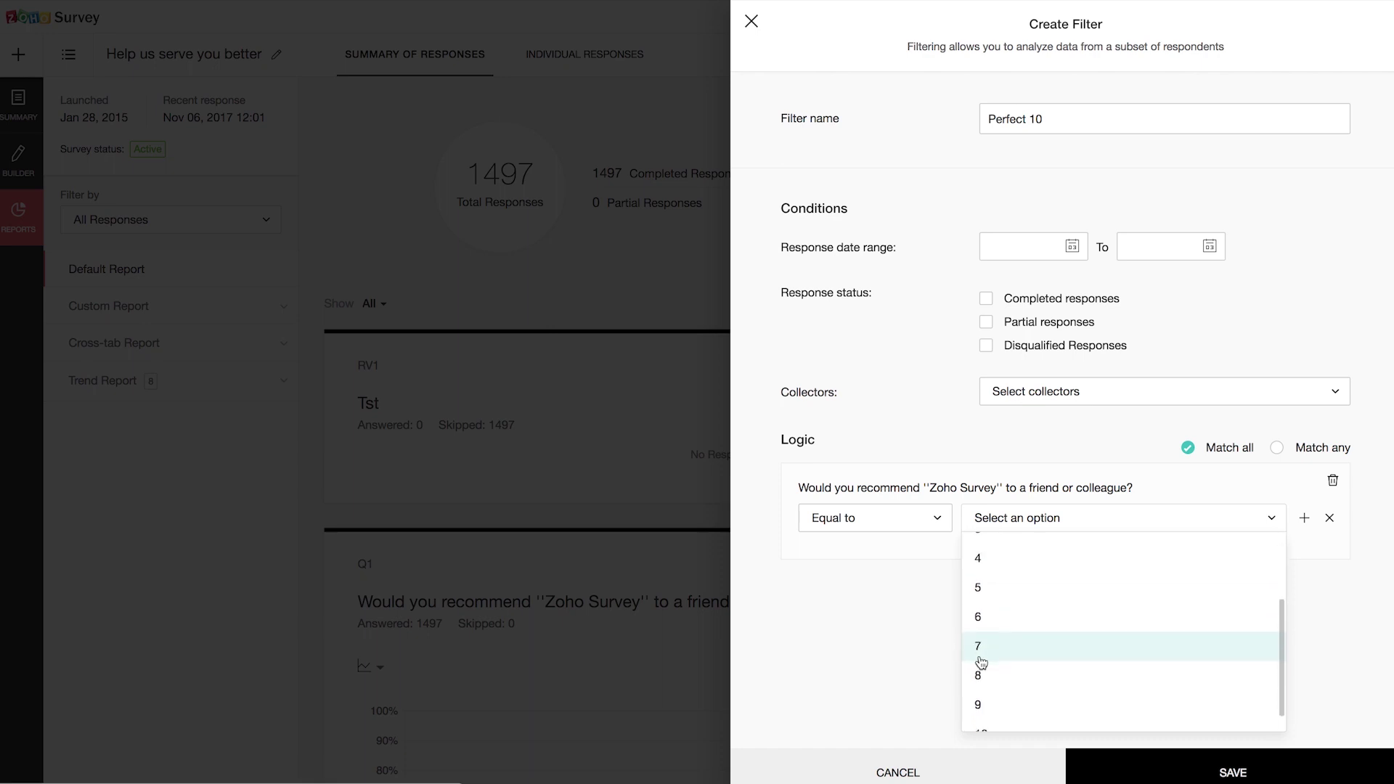
{"action": "left_click", "coordinate": [1007, 710]}
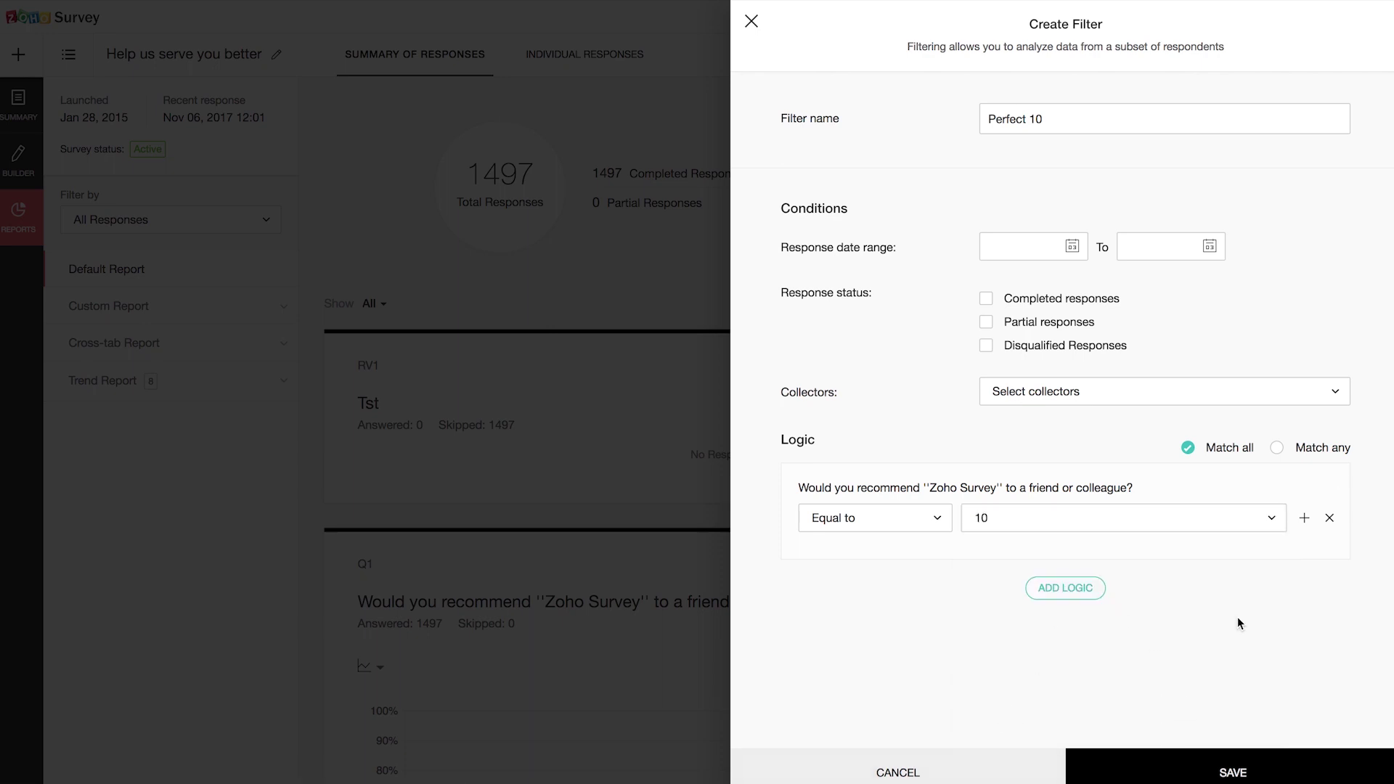
{"action": "left_click", "coordinate": [1191, 776]}
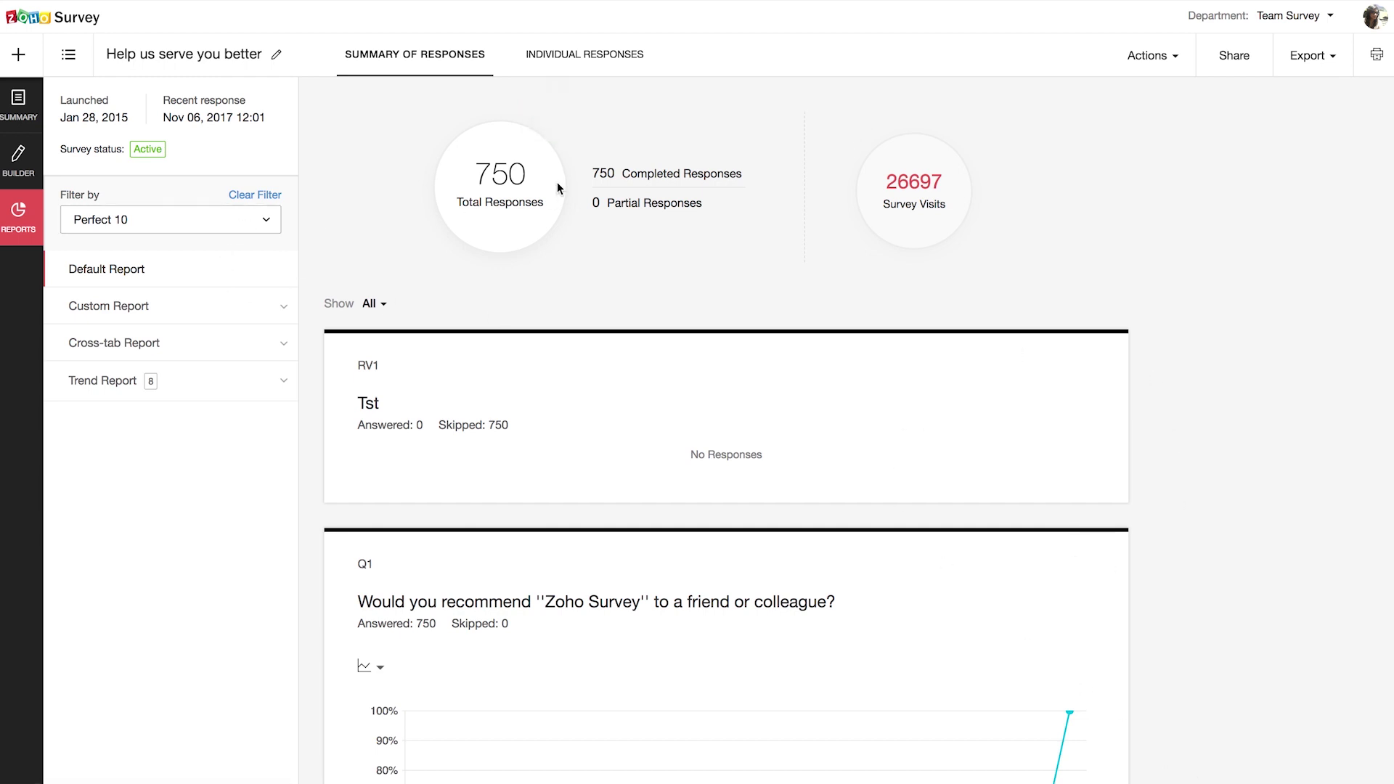
Step: Review the 750-response filtered report and expand the Custom Report section
{"action": "scroll", "coordinate": [570, 374], "scroll_direction": "down", "scroll_amount": 4}
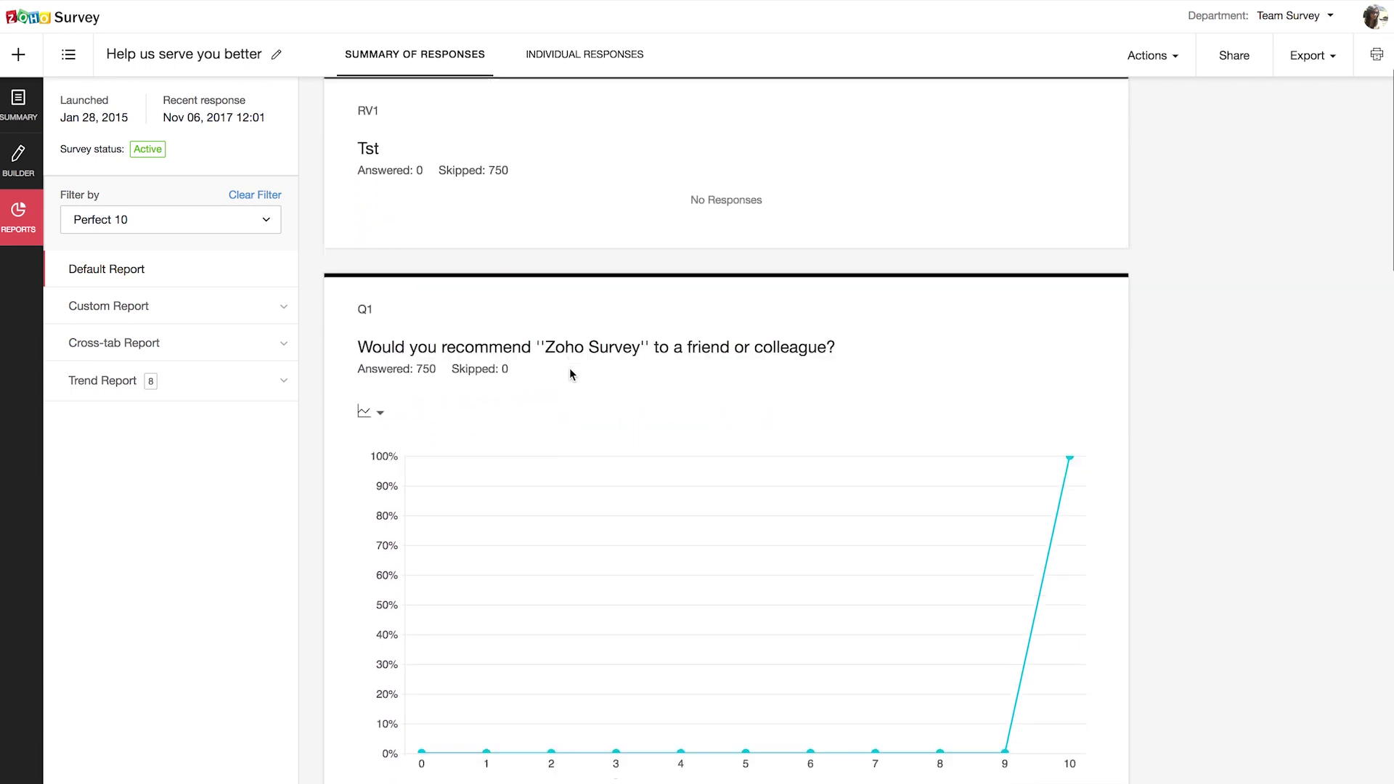
{"action": "scroll", "coordinate": [570, 374], "scroll_direction": "up", "scroll_amount": 4}
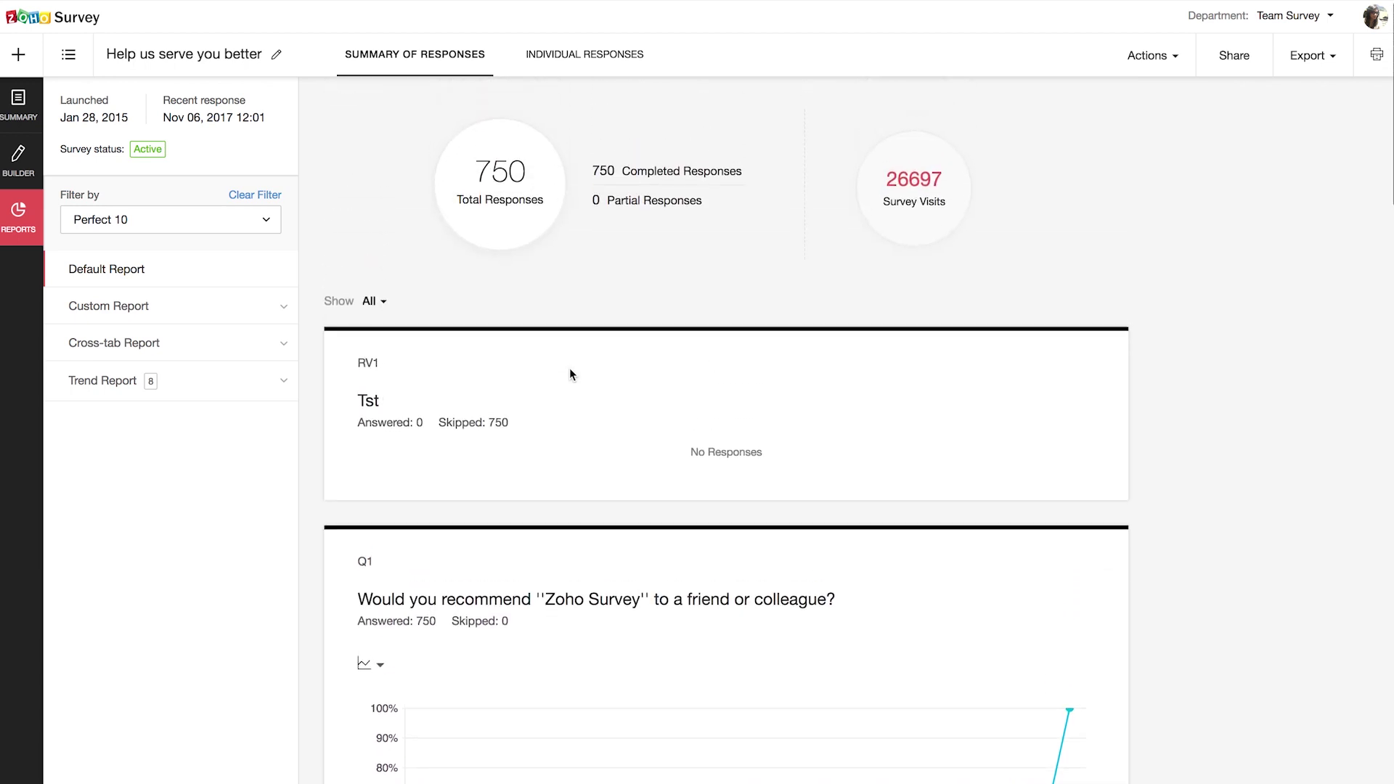
{"action": "left_click", "coordinate": [219, 217]}
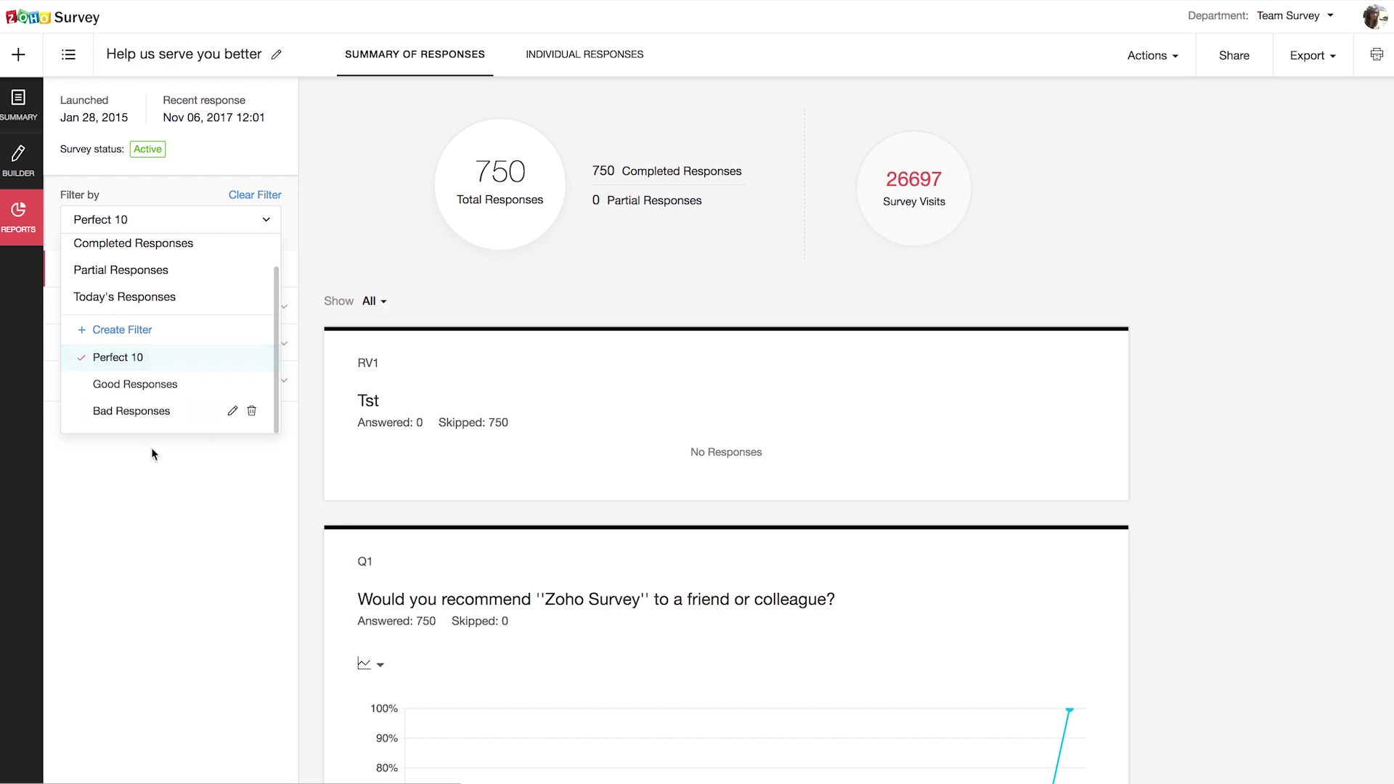
{"action": "left_click", "coordinate": [156, 470]}
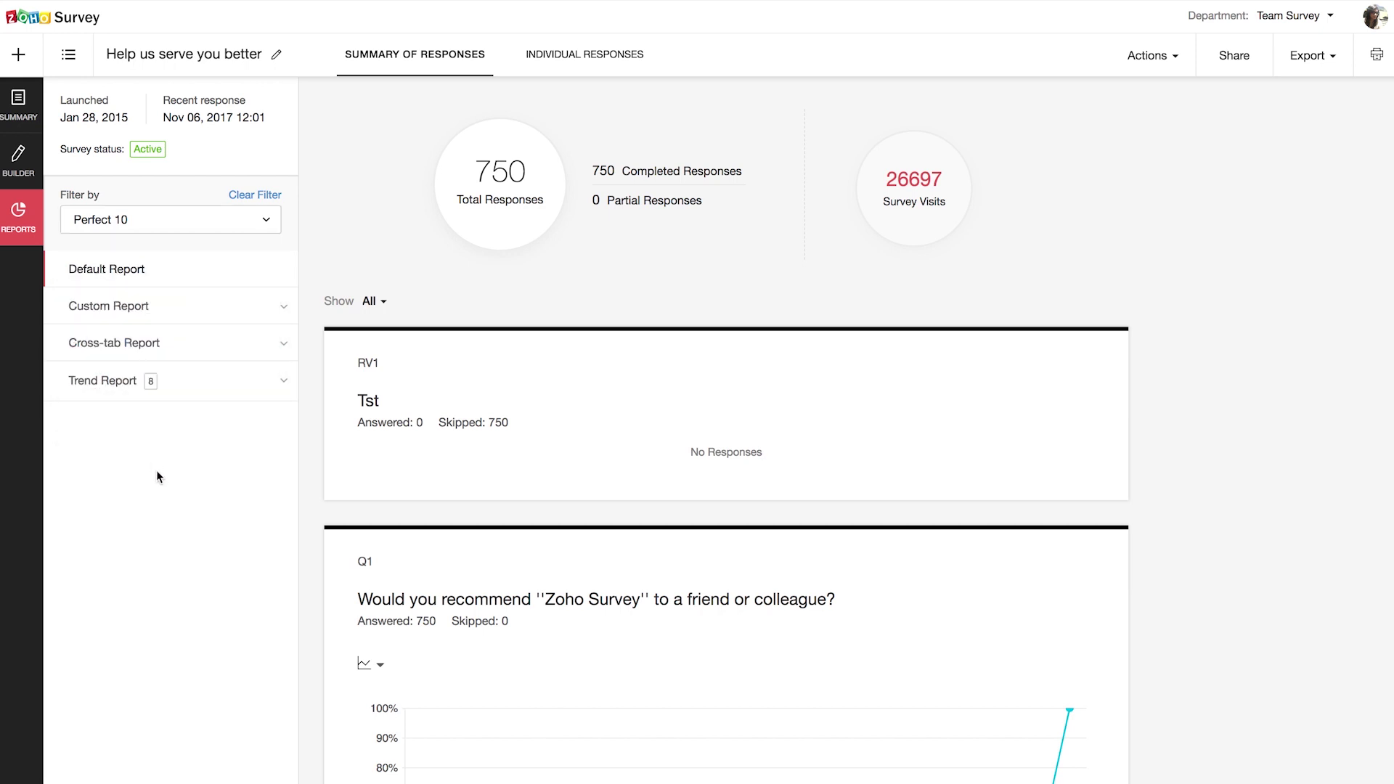
{"action": "left_click", "coordinate": [203, 305]}
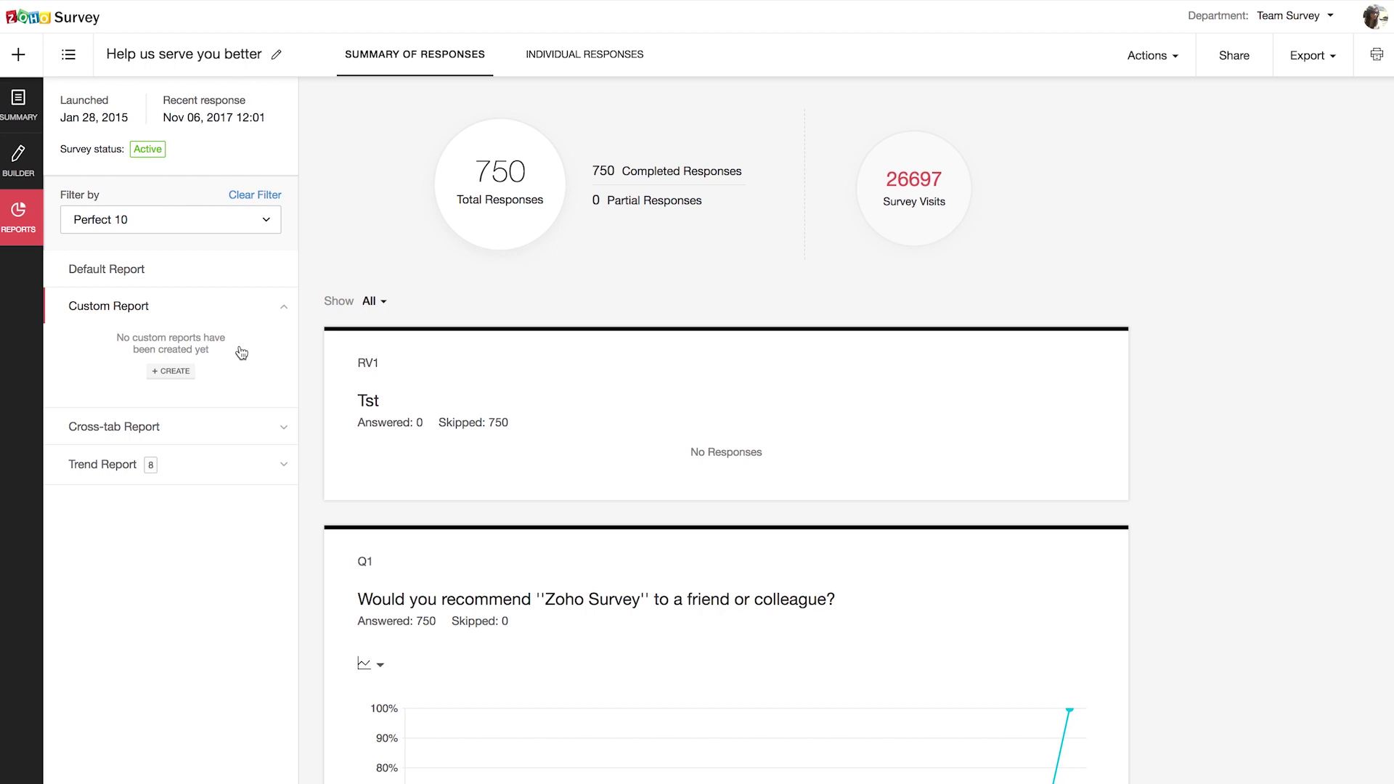
Step: Save an 'NPS question' custom report containing only the recommendation question
{"action": "left_click", "coordinate": [169, 372]}
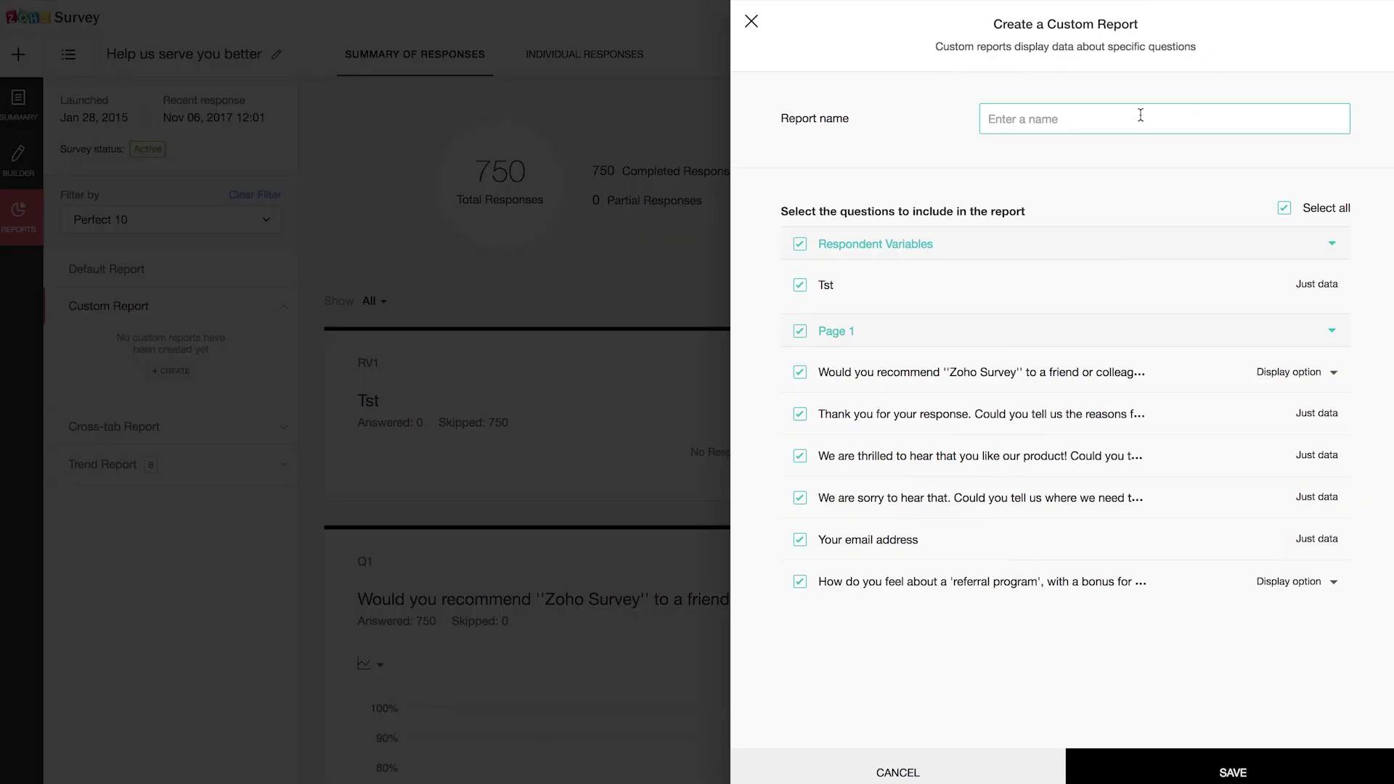
{"action": "type", "text": "NPS question"}
{"action": "left_click", "coordinate": [799, 372]}
{"action": "left_click", "coordinate": [1232, 775]}
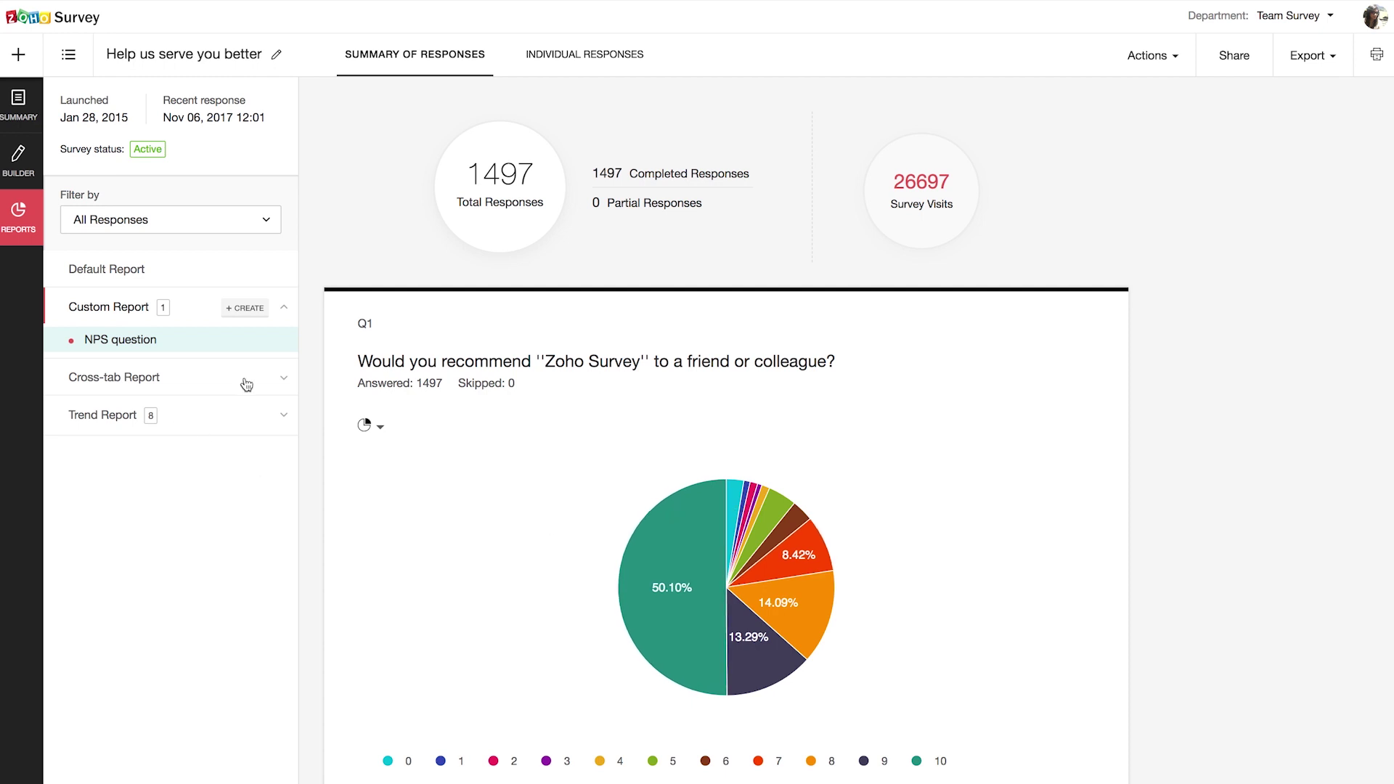
Step: Save a 'Recommendation-Referral' cross-tab with recommendation ratings as rows and referral-program feelings as columns
{"action": "left_click", "coordinate": [126, 369]}
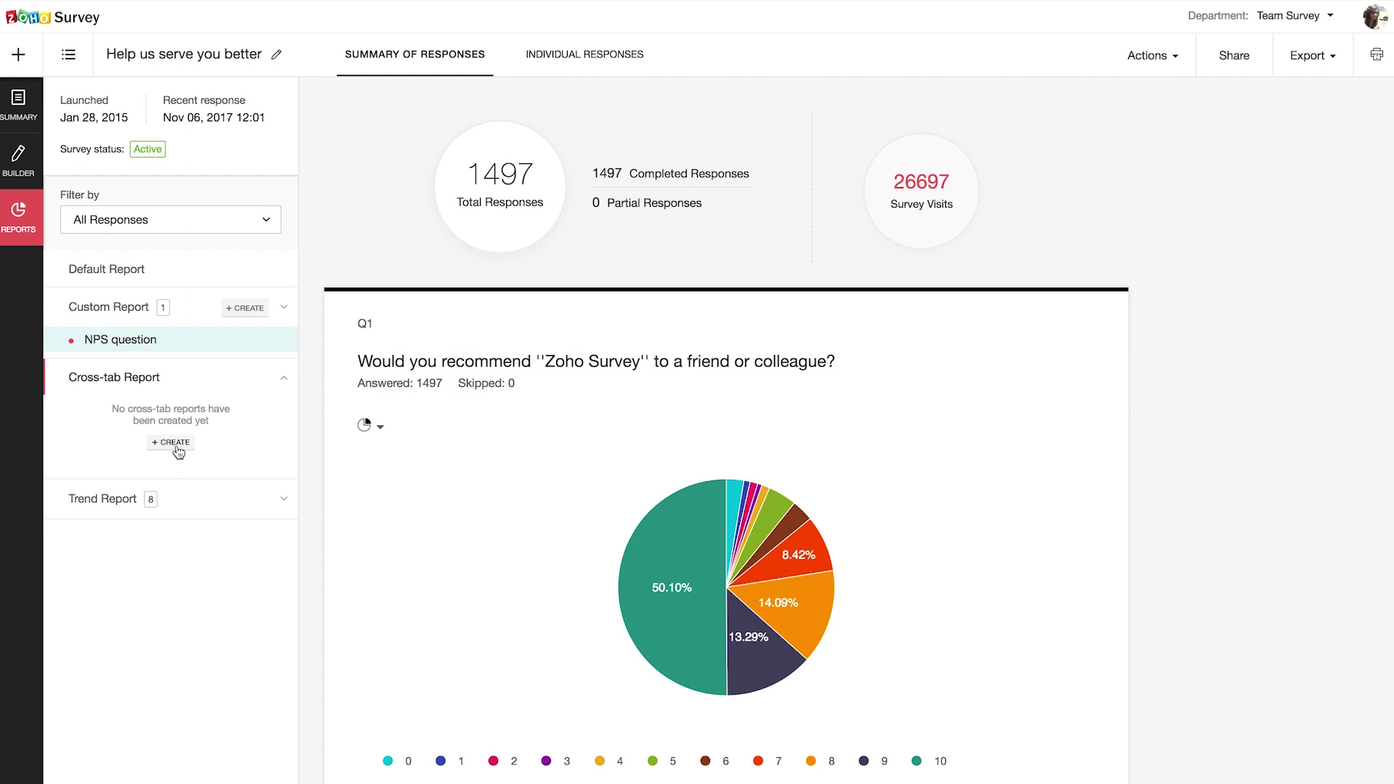
{"action": "left_click", "coordinate": [177, 446]}
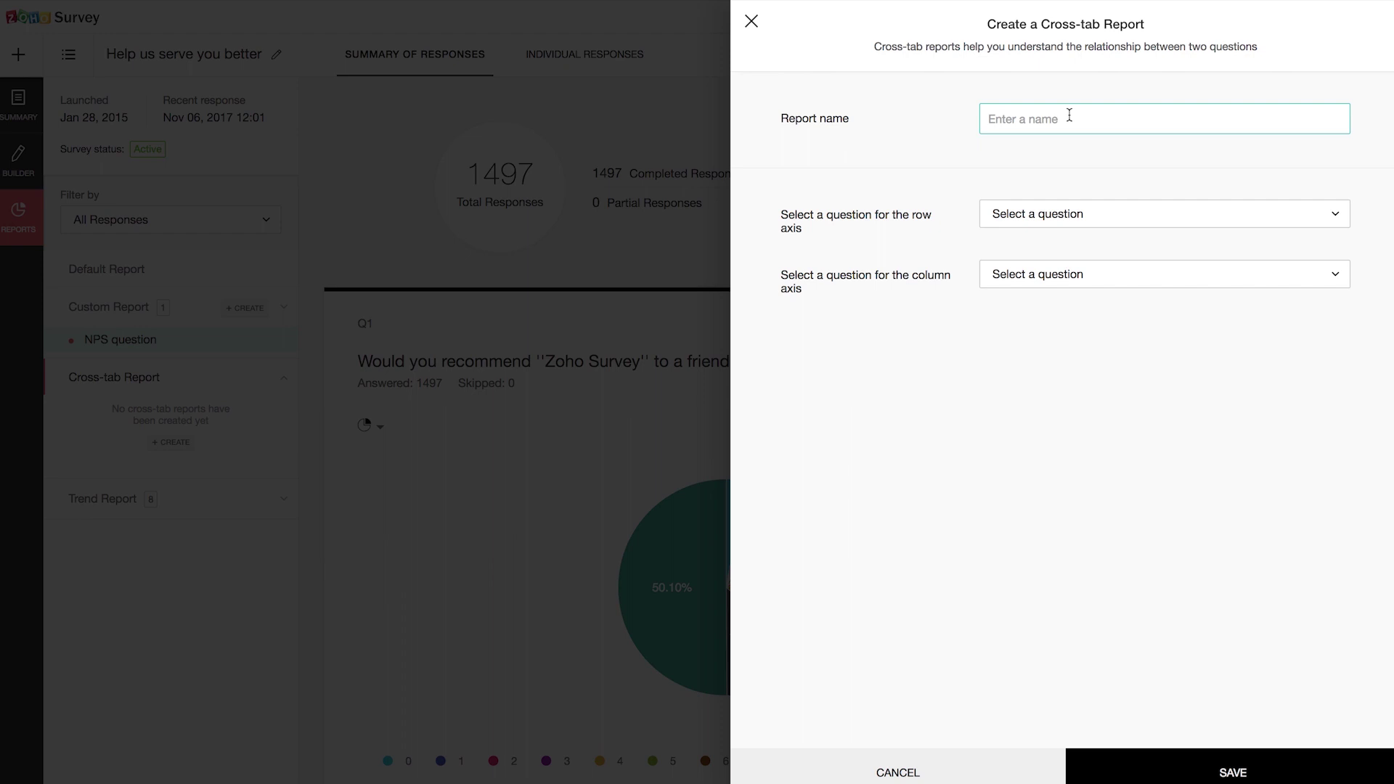
{"action": "type", "text": "Recommendation-Referral"}
{"action": "left_click", "coordinate": [1222, 224]}
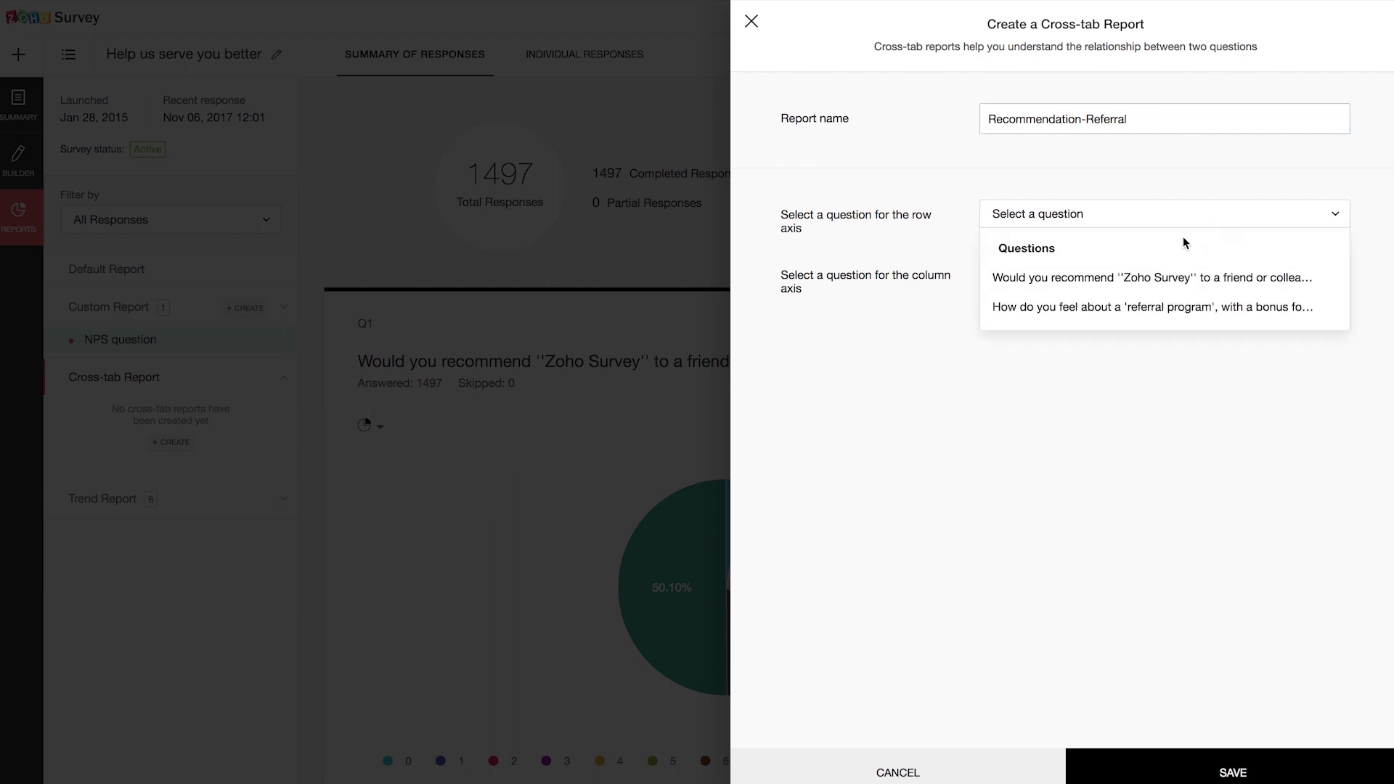
{"action": "left_click", "coordinate": [1147, 280]}
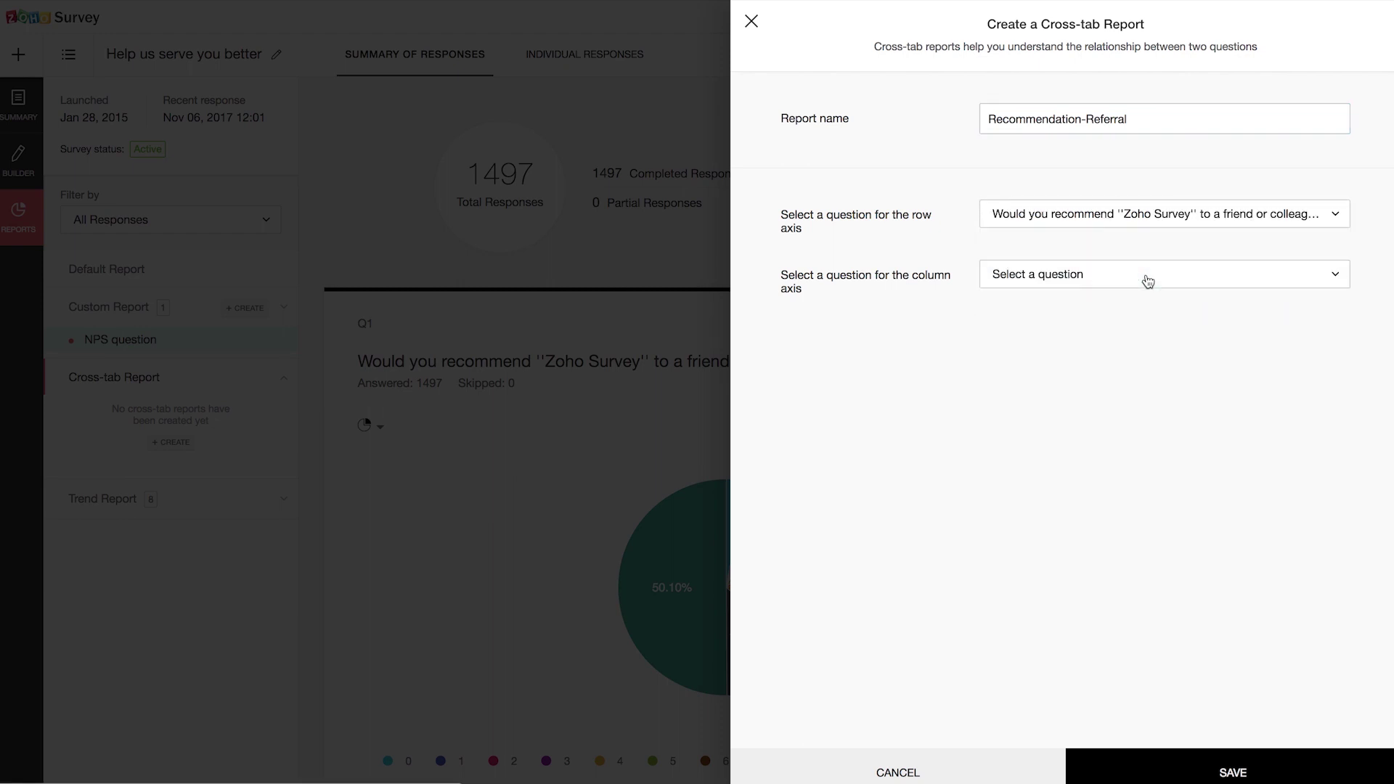
{"action": "left_click", "coordinate": [1172, 275]}
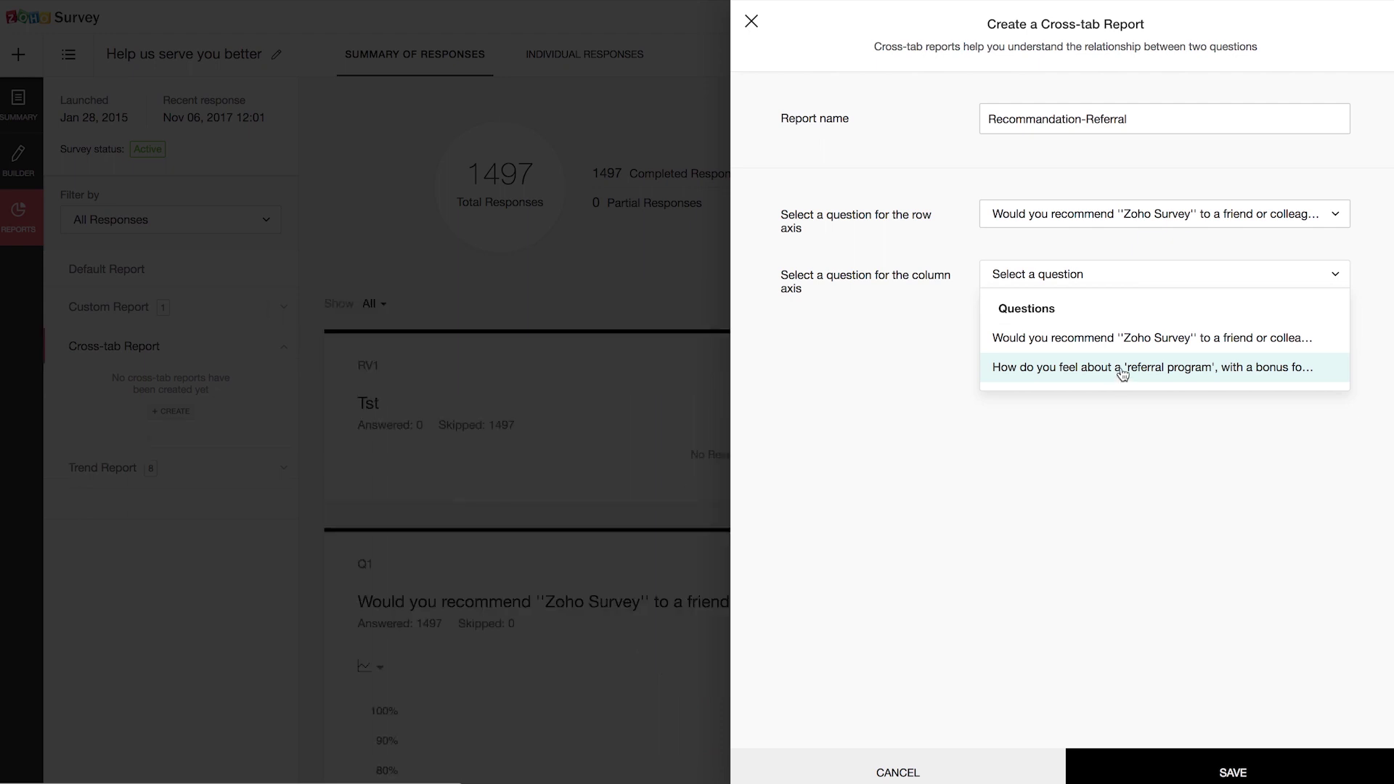
{"action": "left_click", "coordinate": [1122, 372]}
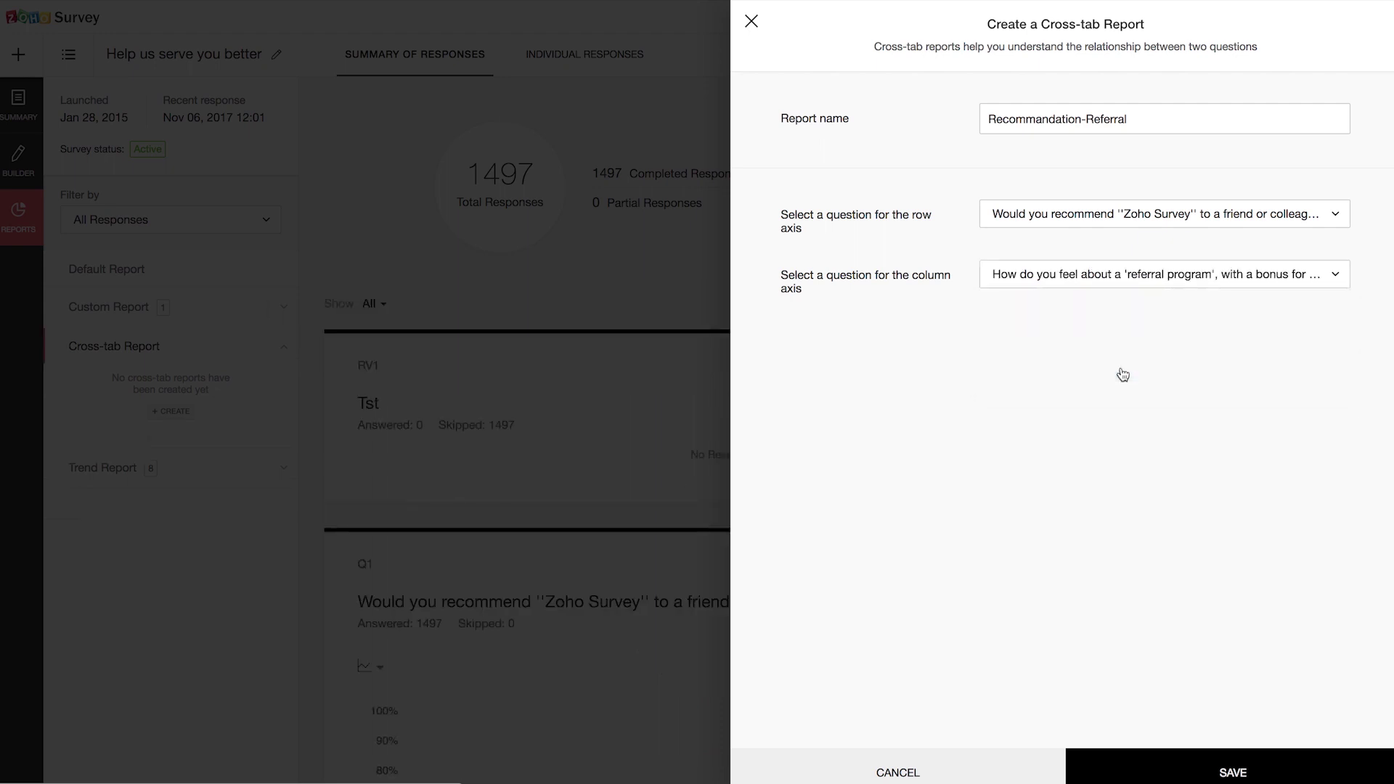
{"action": "left_click", "coordinate": [1195, 770]}
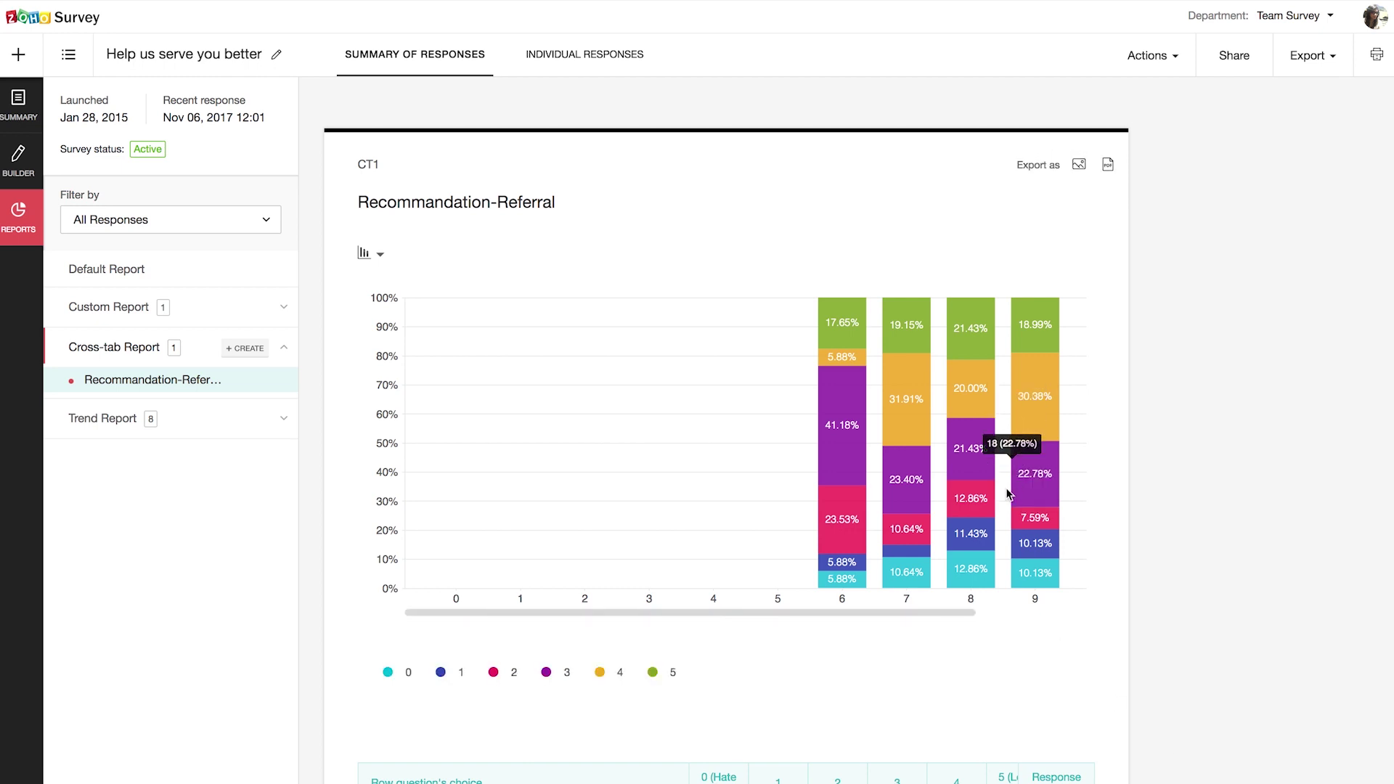
Step: Scroll through the cross-tab chart and table, then expand the Trend Report section
{"action": "scroll", "coordinate": [833, 690], "scroll_direction": "down", "scroll_amount": 3}
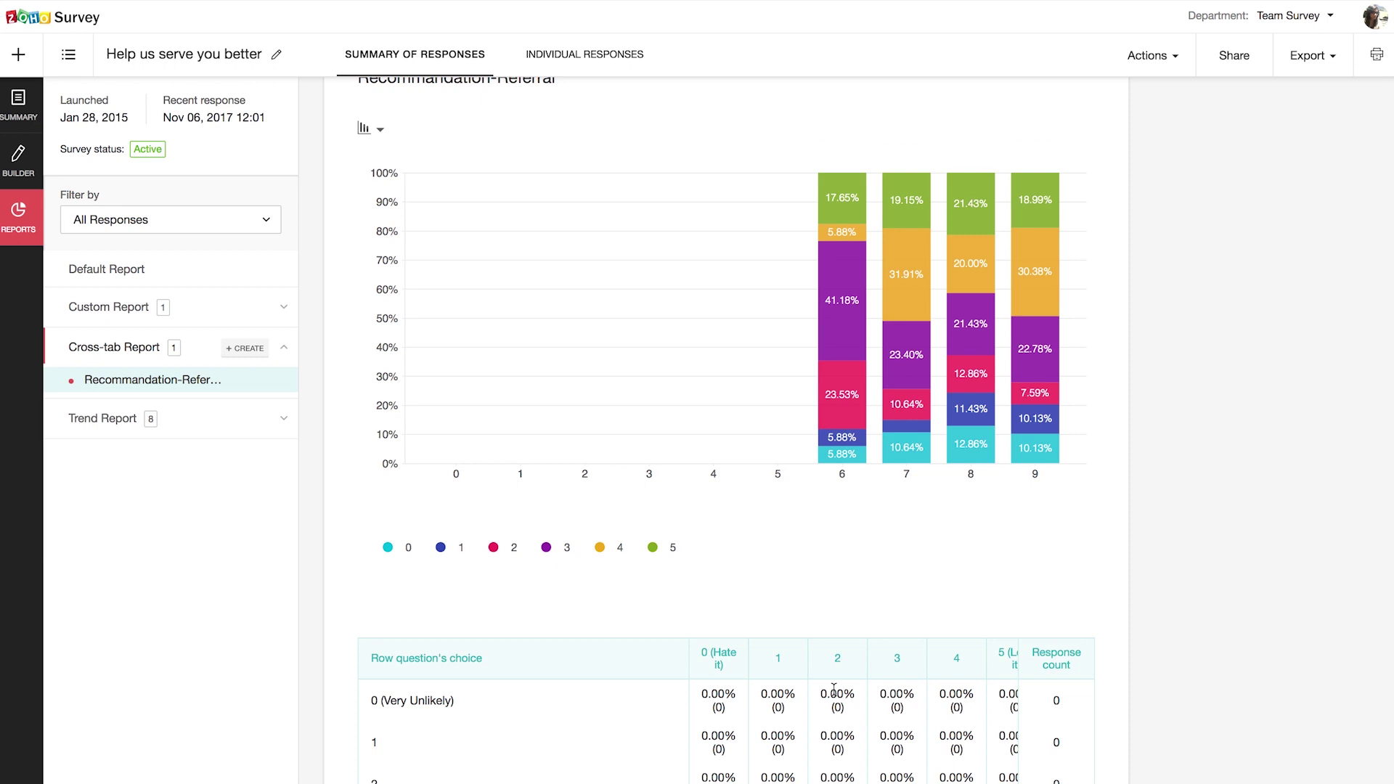
{"action": "scroll", "coordinate": [834, 690], "scroll_direction": "down", "scroll_amount": 5}
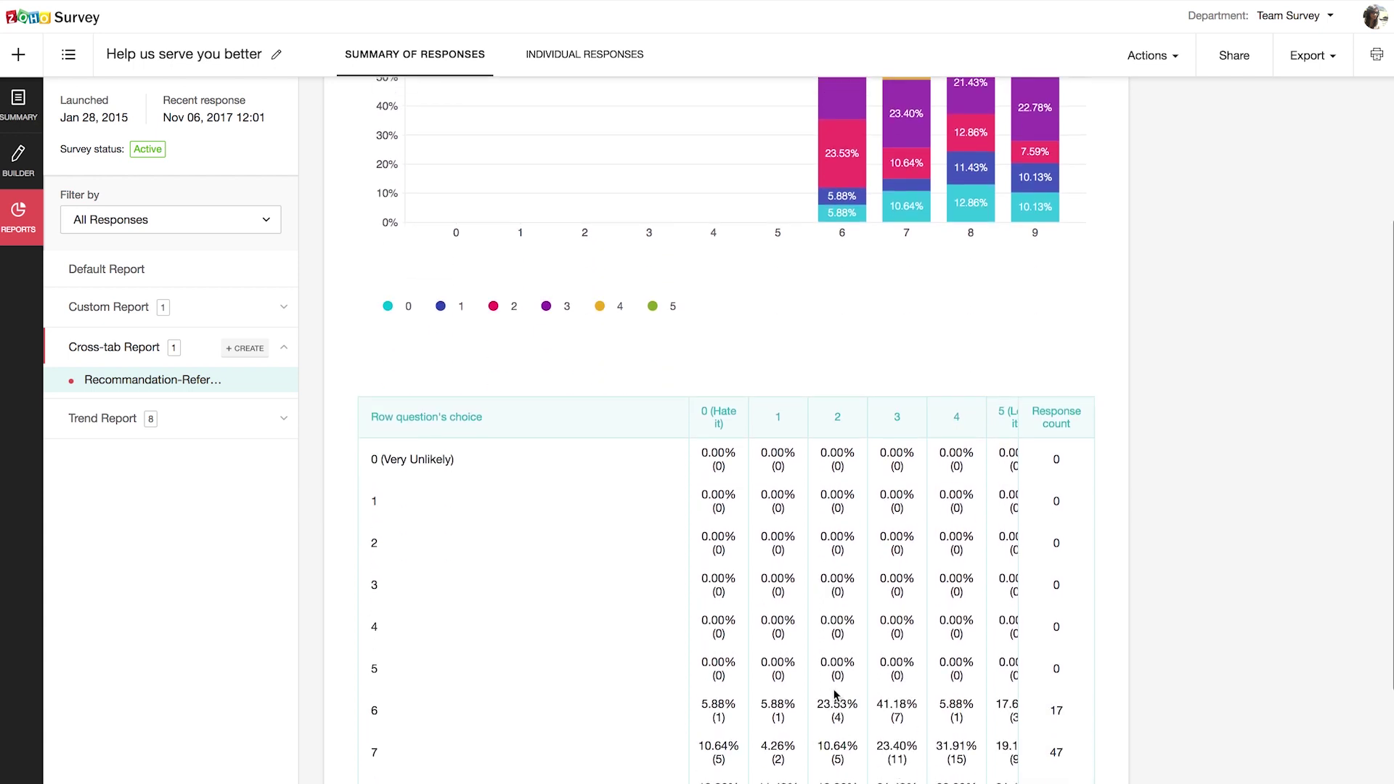
{"action": "scroll", "coordinate": [835, 695], "scroll_direction": "down", "scroll_amount": 4}
{"action": "scroll", "coordinate": [646, 312], "scroll_direction": "up", "scroll_amount": 6}
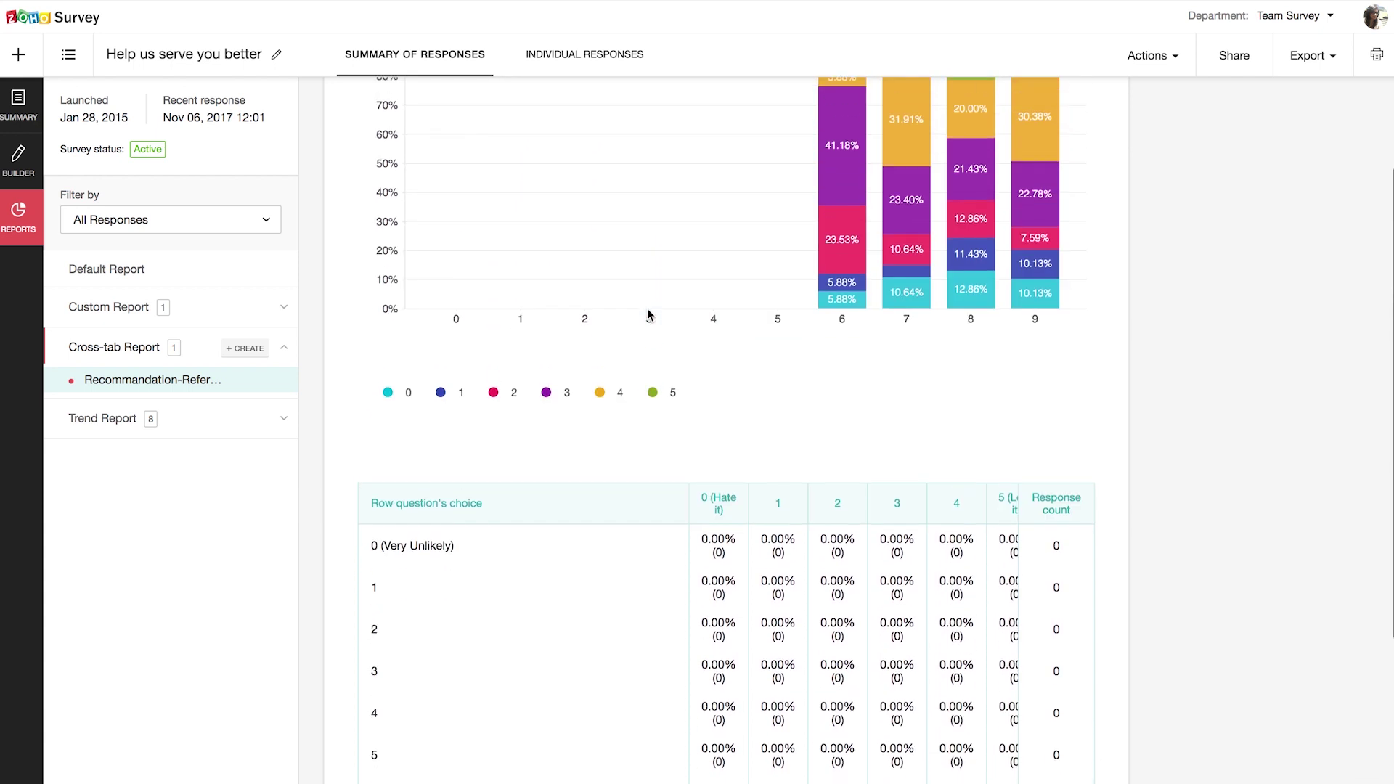
{"action": "left_click", "coordinate": [214, 429]}
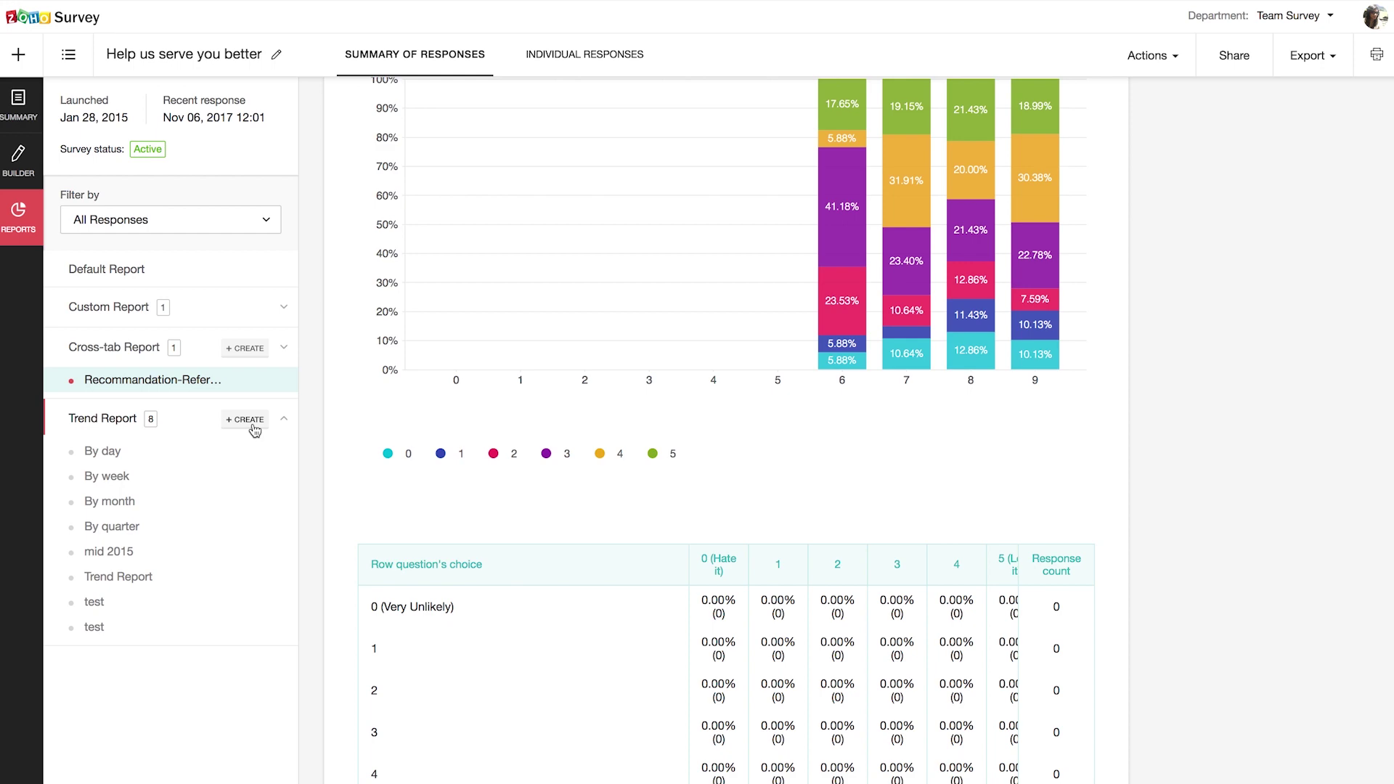
Step: Start a trend report named 'Fourth Quarter 2015' with a monthly frequency
{"action": "left_click", "coordinate": [254, 427]}
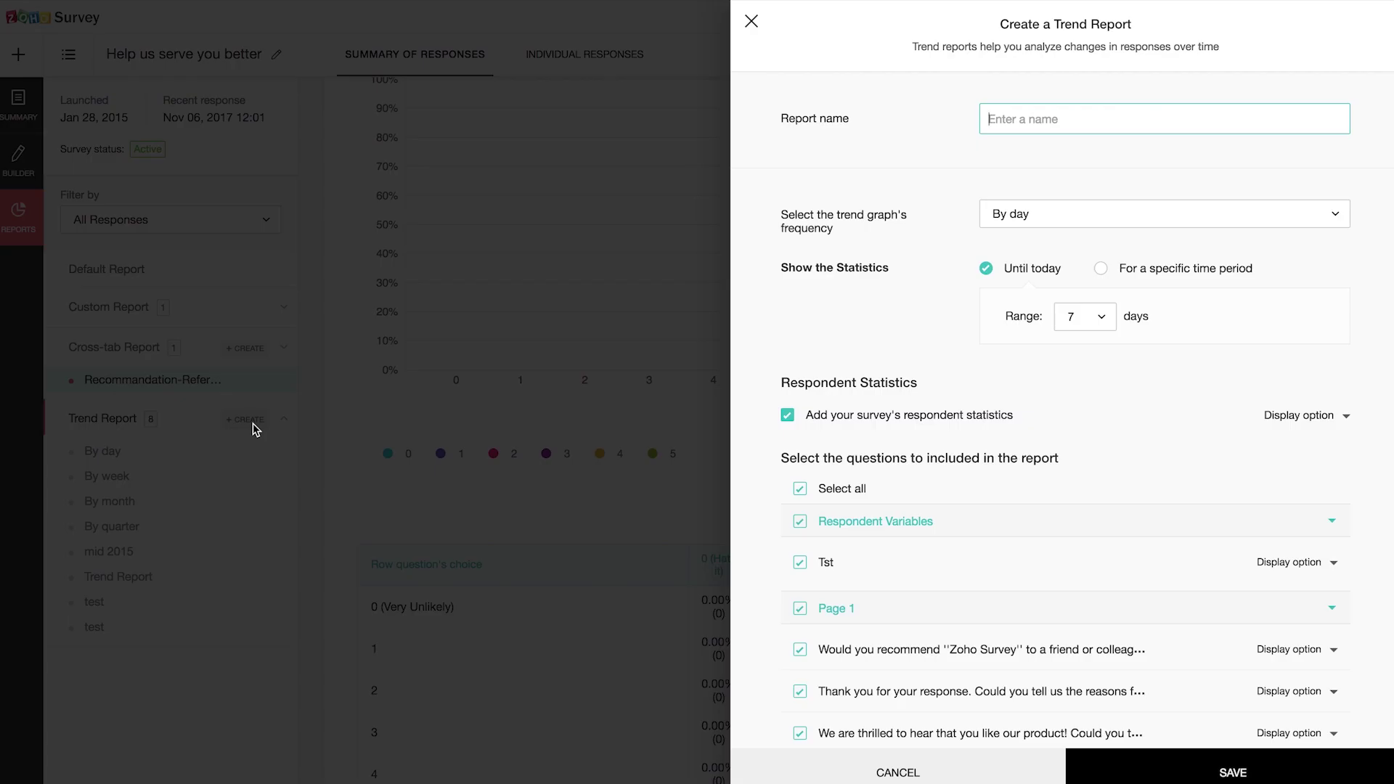
{"action": "type", "text": "Fourth Quarter 2015"}
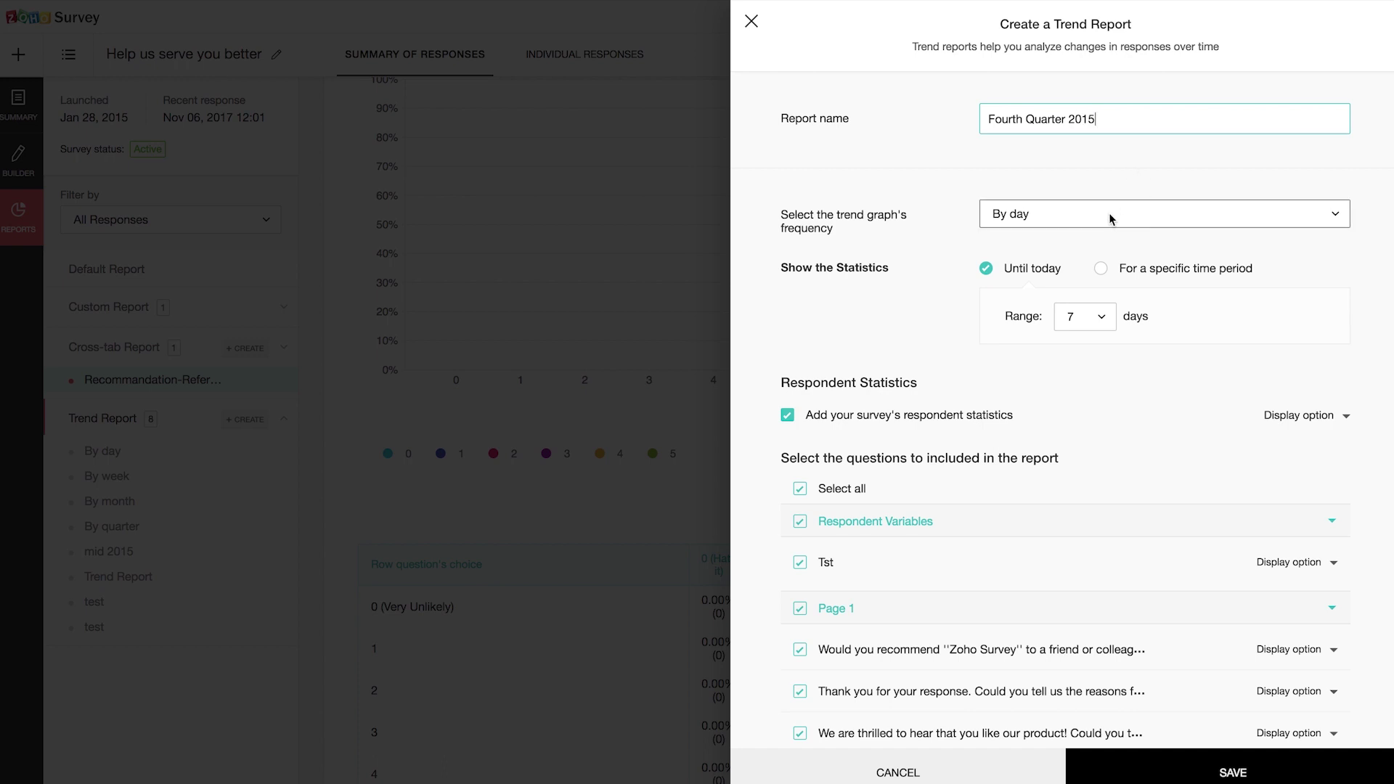
{"action": "left_click", "coordinate": [1109, 218]}
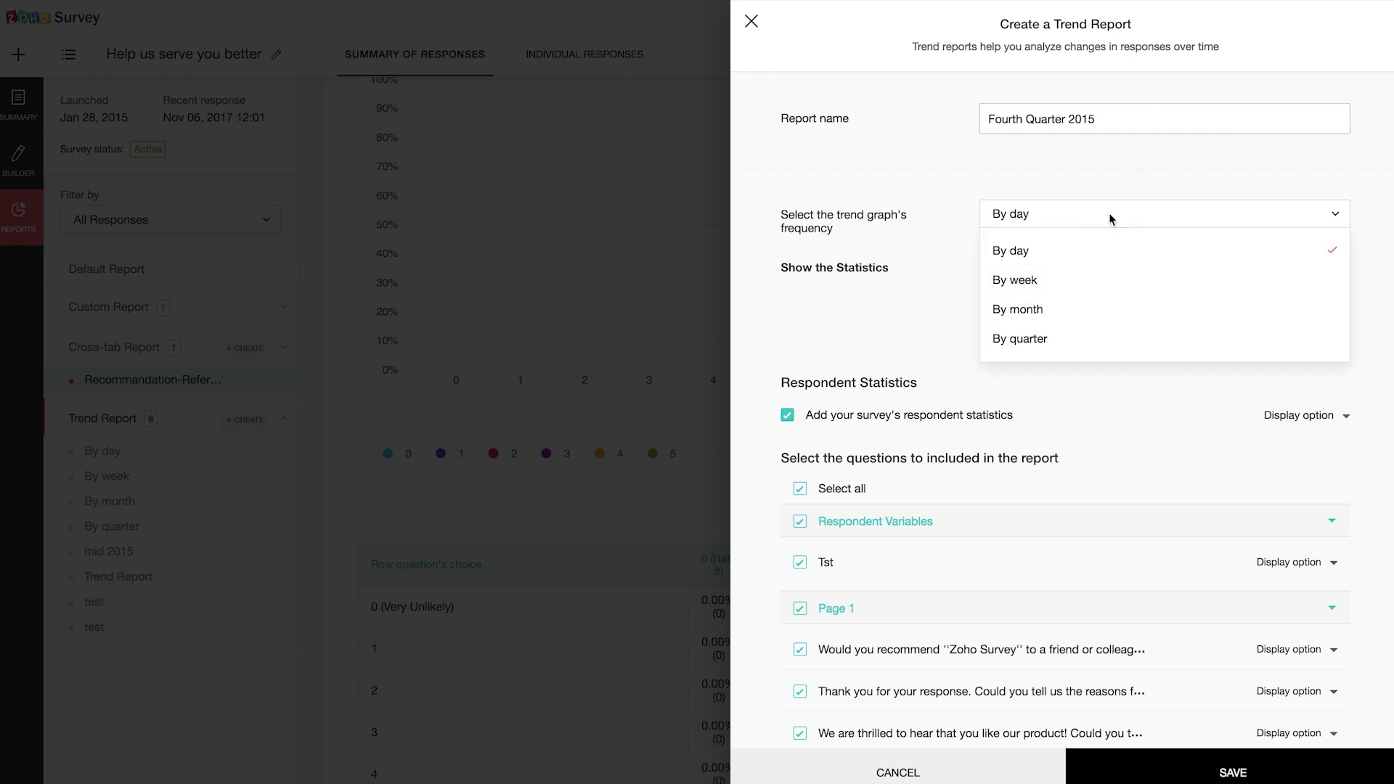
{"action": "left_click", "coordinate": [1038, 312]}
{"action": "scroll", "coordinate": [1182, 411], "scroll_direction": "down", "scroll_amount": 1}
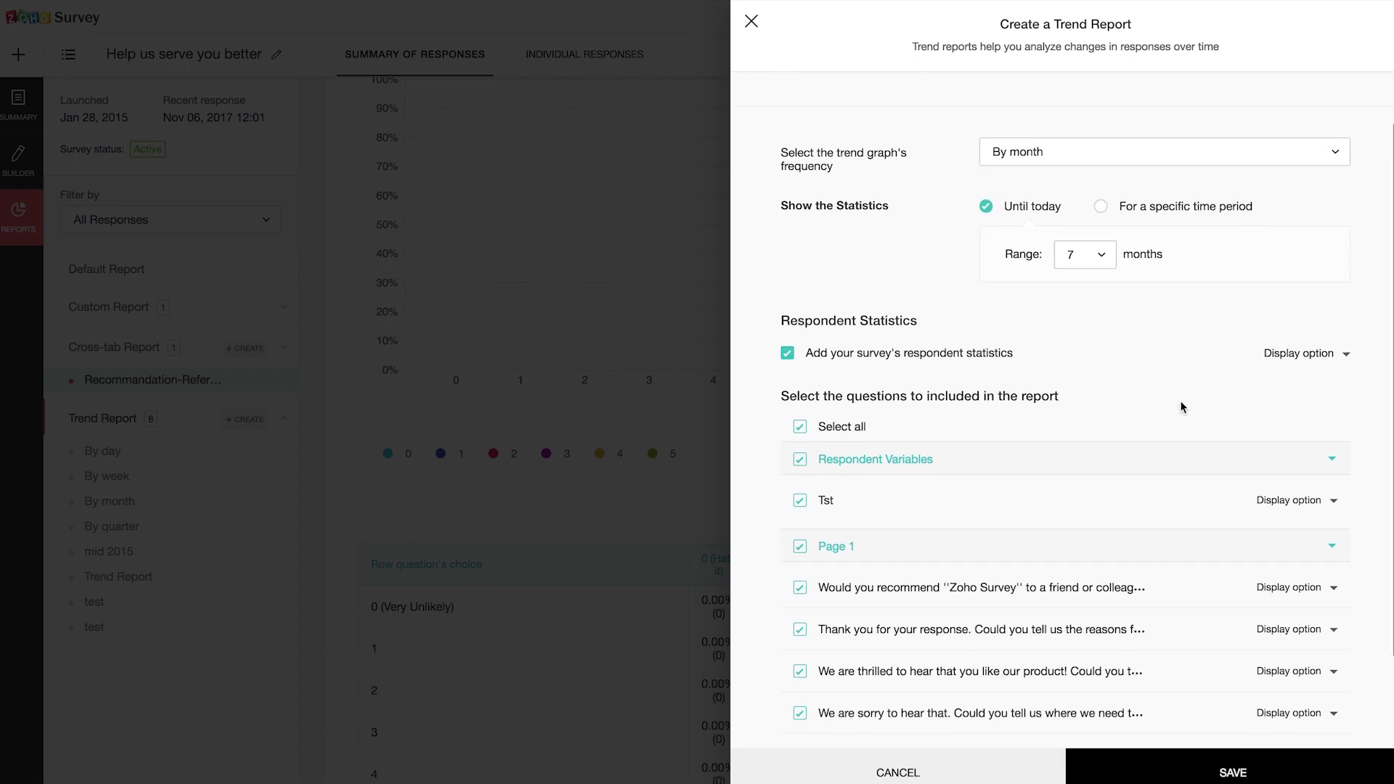
Step: Limit the trend report to the period 01 Oct 2015 to 31 Dec 2015
{"action": "left_click", "coordinate": [1100, 206]}
{"action": "left_click", "coordinate": [1085, 253]}
{"action": "left_click", "coordinate": [1165, 299]}
{"action": "left_click", "coordinate": [1157, 334]}
{"action": "left_click", "coordinate": [1236, 299]}
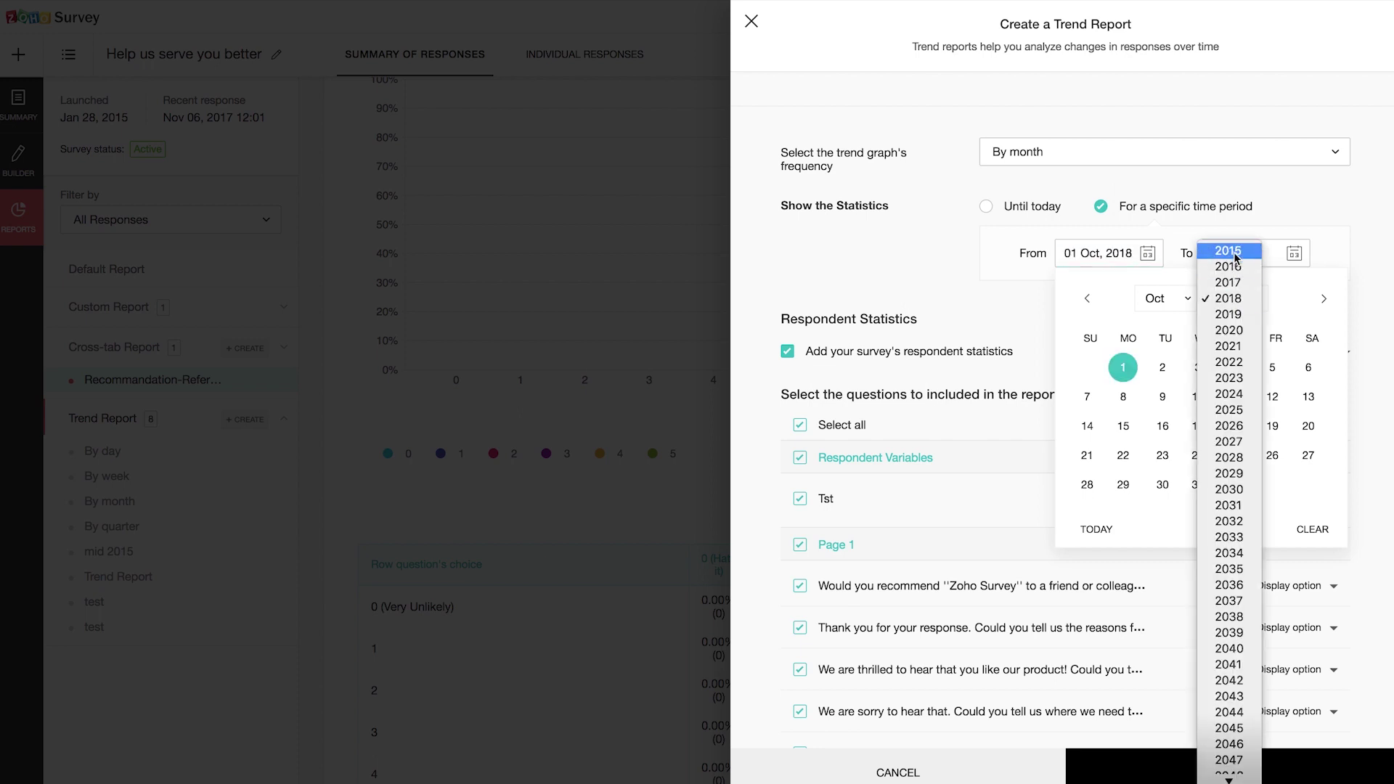
{"action": "left_click", "coordinate": [1233, 254]}
{"action": "left_click", "coordinate": [1266, 301]}
{"action": "left_click", "coordinate": [1290, 255]}
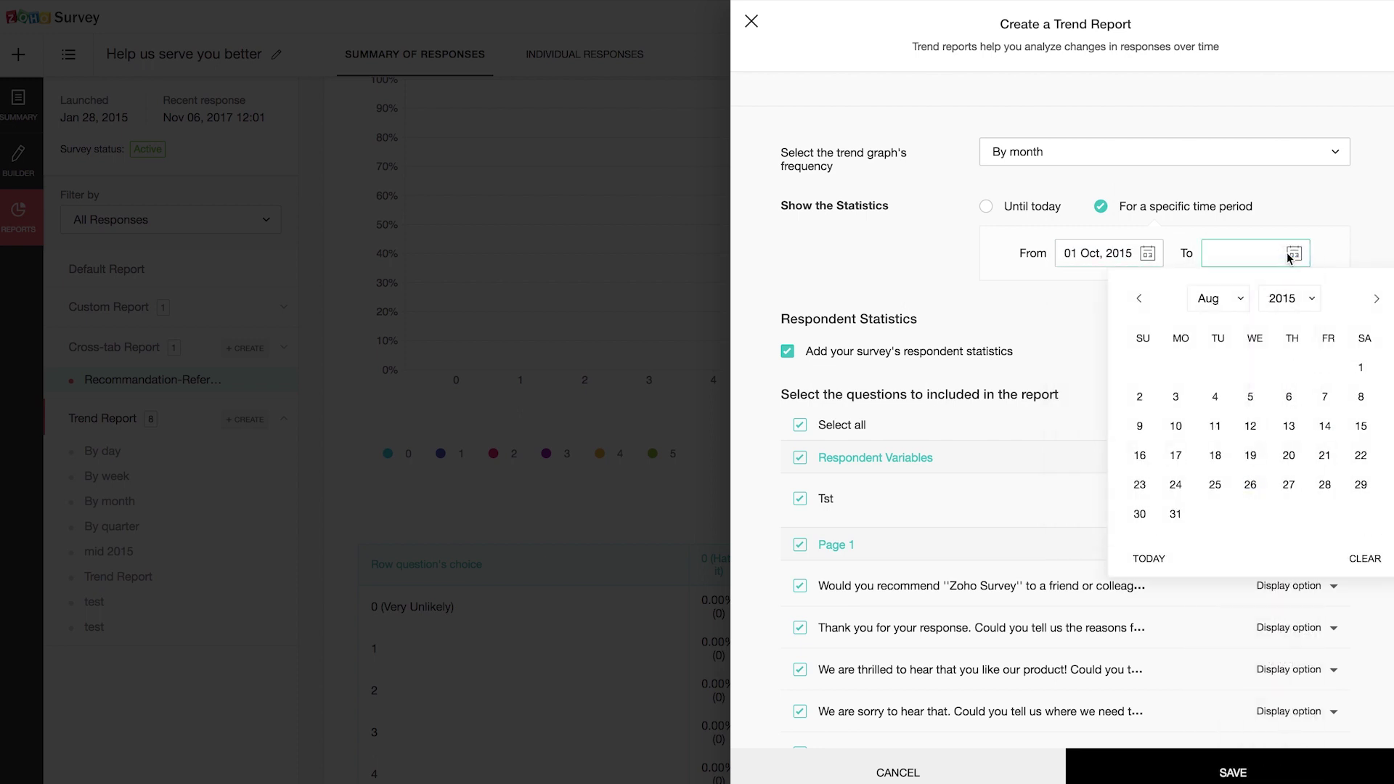
{"action": "left_click", "coordinate": [1209, 302]}
{"action": "left_click", "coordinate": [1207, 362]}
{"action": "left_click", "coordinate": [1290, 485]}
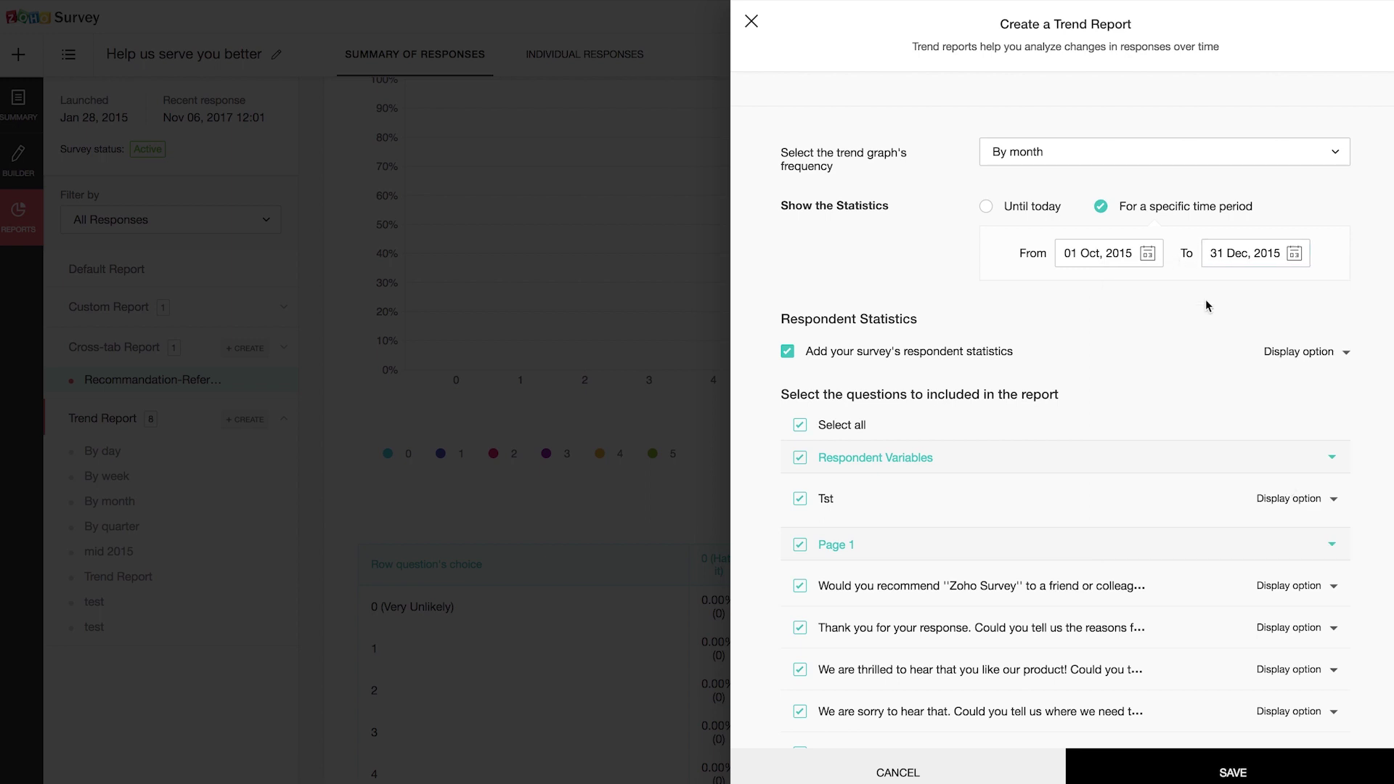
Step: Include only the recommend question and save the trend report
{"action": "scroll", "coordinate": [1205, 299], "scroll_direction": "down", "scroll_amount": 2}
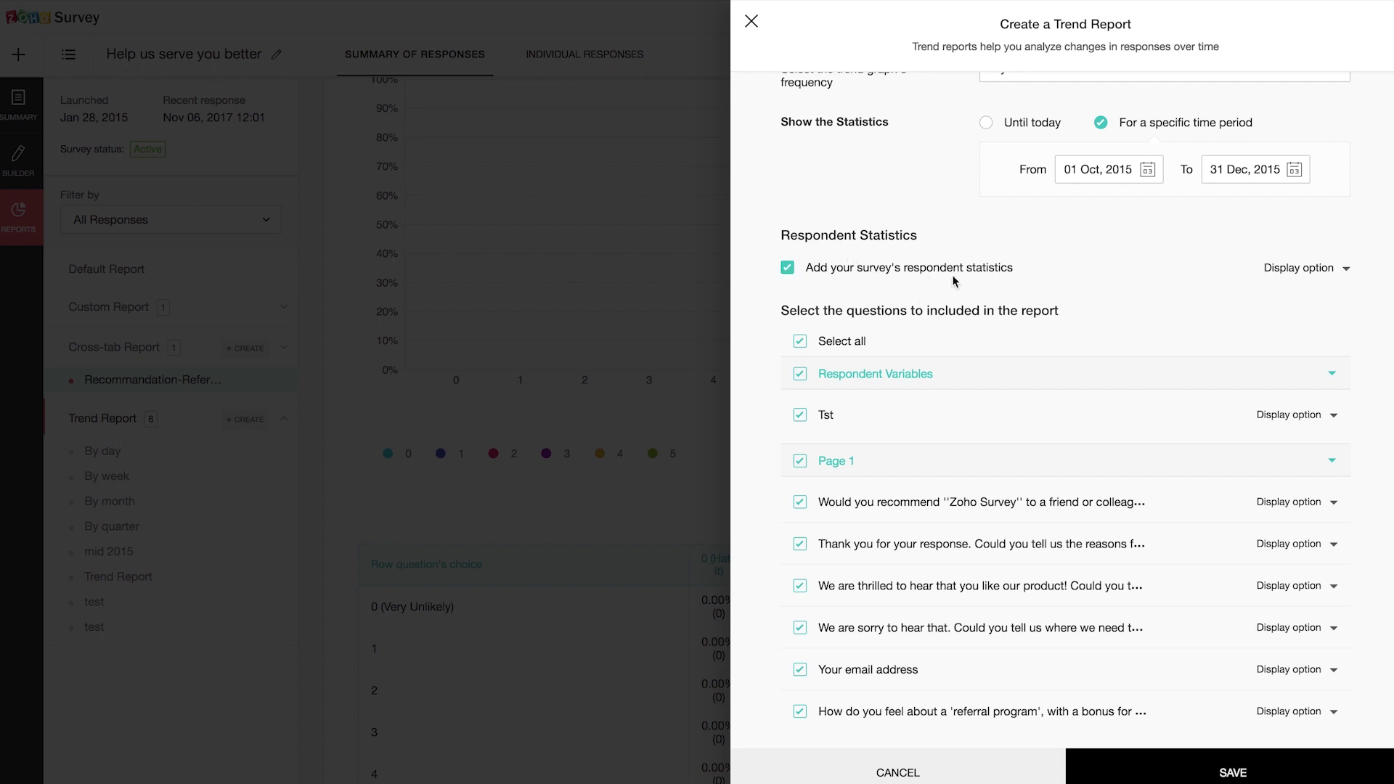
{"action": "scroll", "coordinate": [955, 282], "scroll_direction": "down", "scroll_amount": 1}
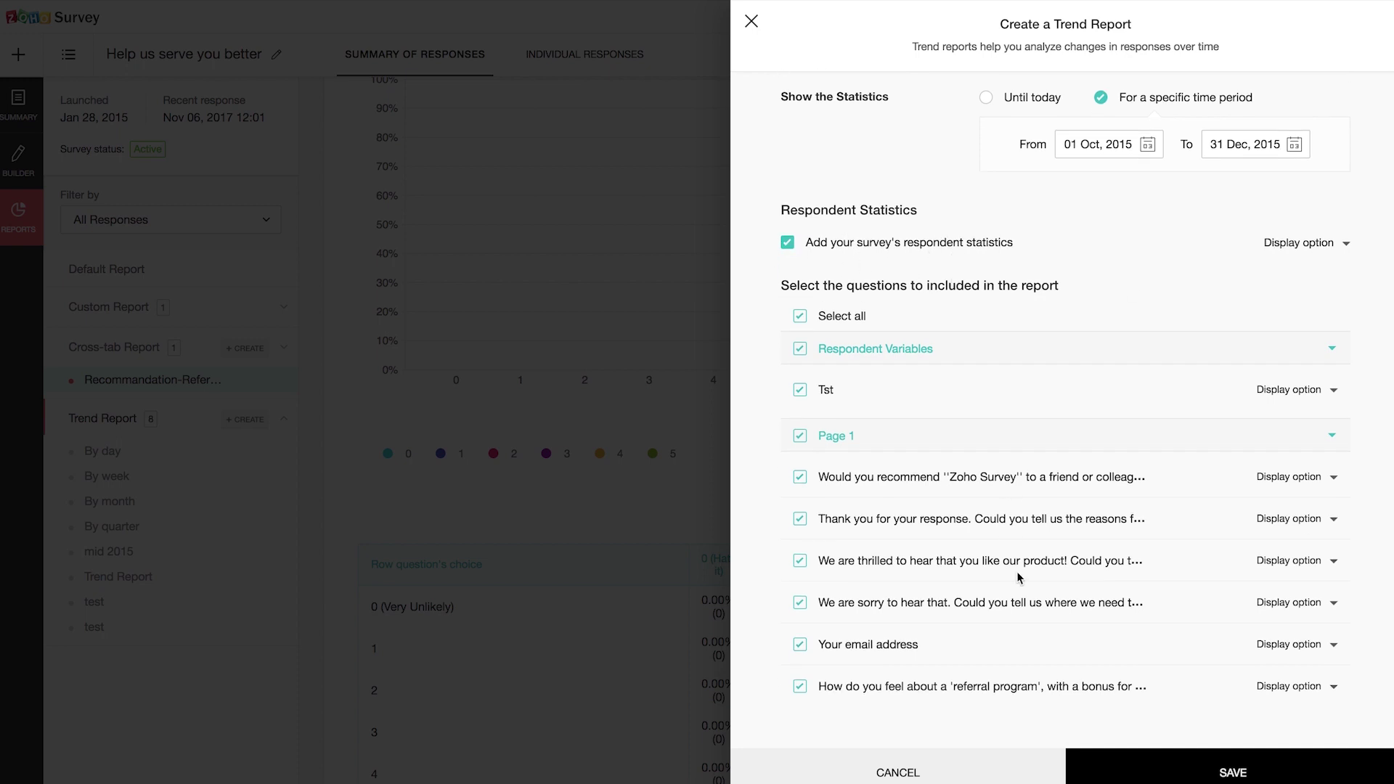
{"action": "left_click", "coordinate": [799, 316]}
{"action": "left_click", "coordinate": [799, 477]}
{"action": "left_click", "coordinate": [1173, 763]}
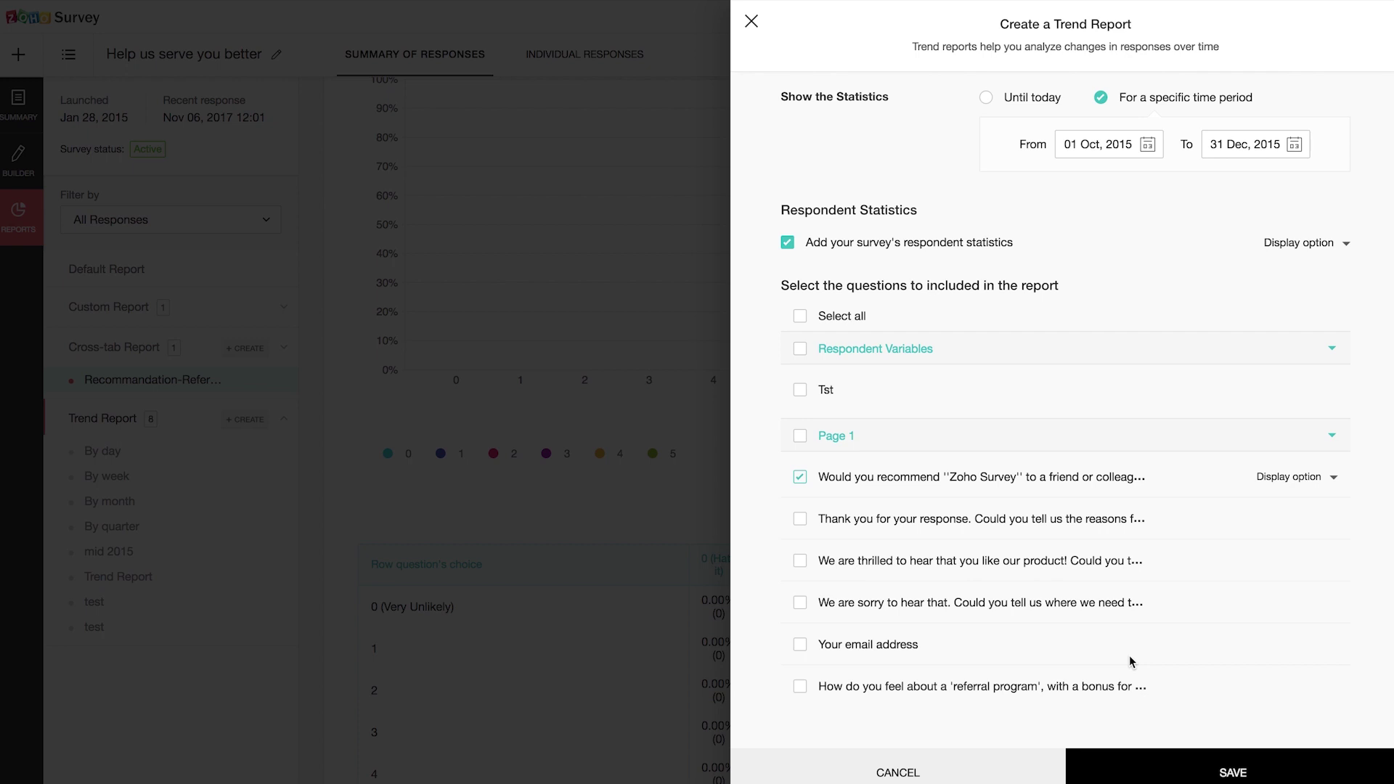
{"action": "left_click", "coordinate": [1218, 772]}
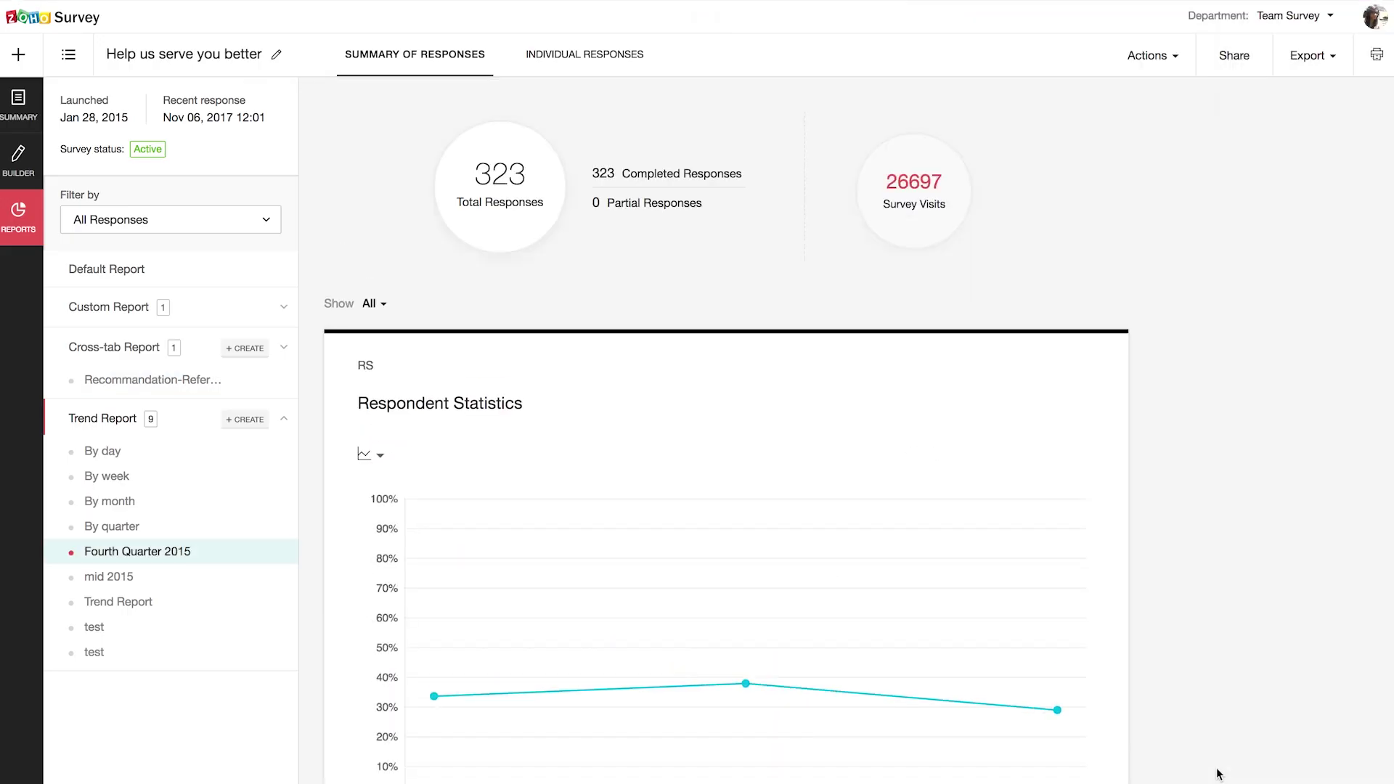
Step: Review the Oct 108, Nov 122, Dec 93 monthly breakdown, then collapse the trend report list
{"action": "scroll", "coordinate": [834, 659], "scroll_direction": "down", "scroll_amount": 3}
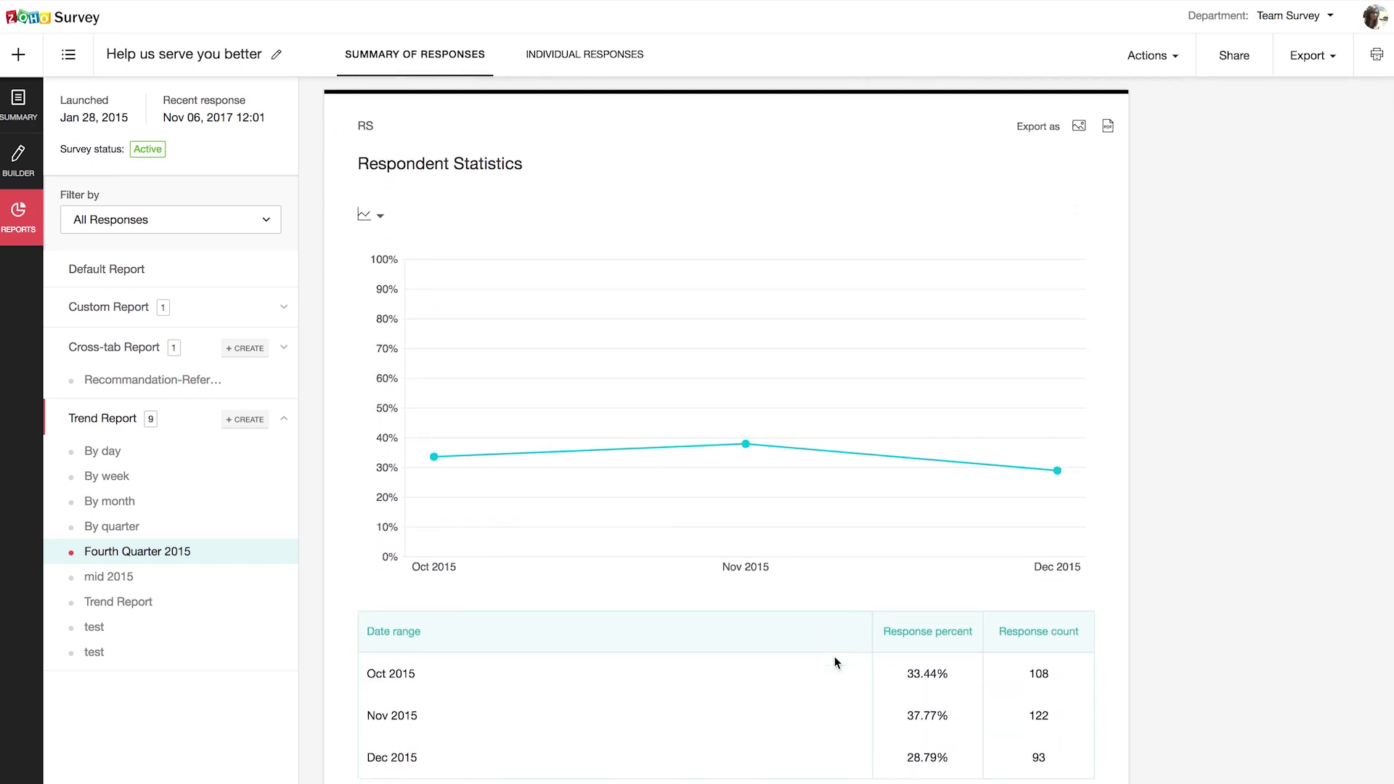
{"action": "mouse_move", "coordinate": [720, 449]}
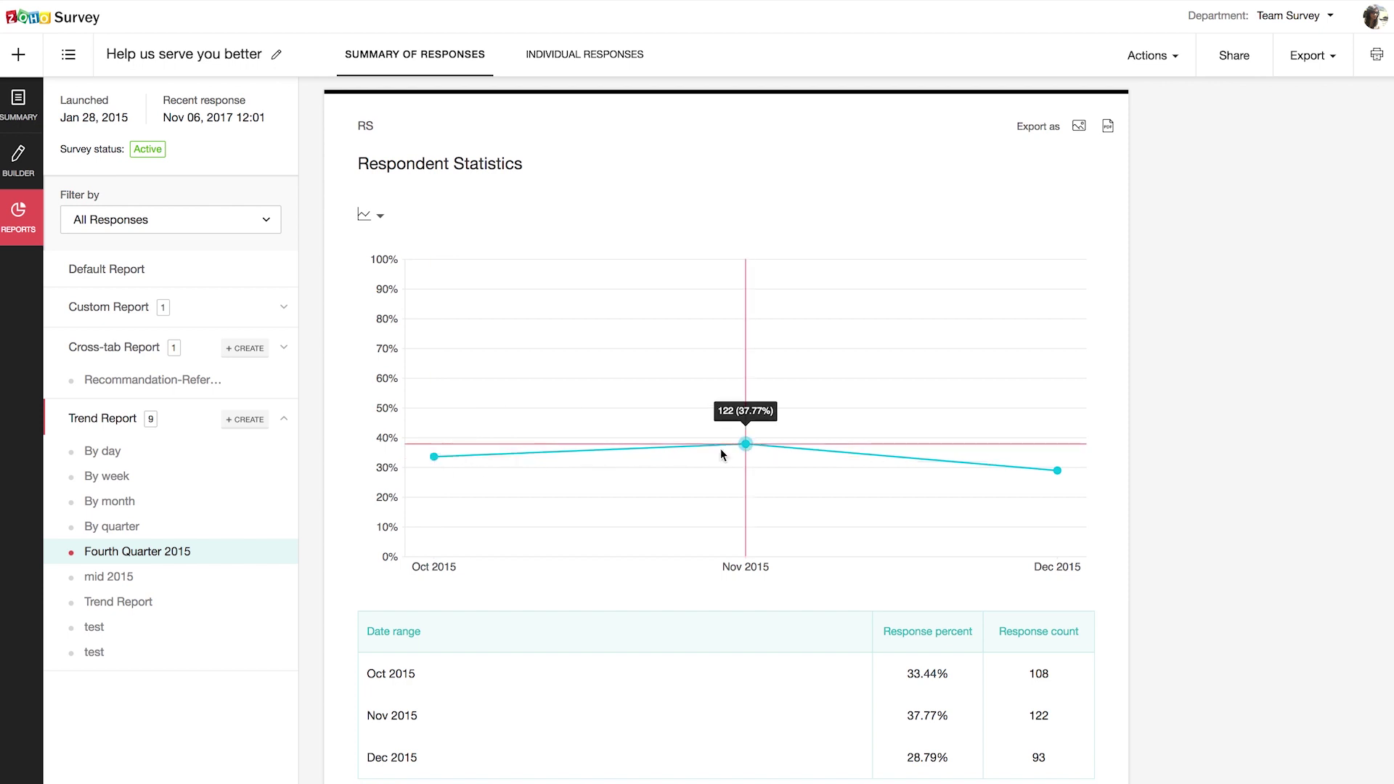
{"action": "mouse_move", "coordinate": [1032, 506]}
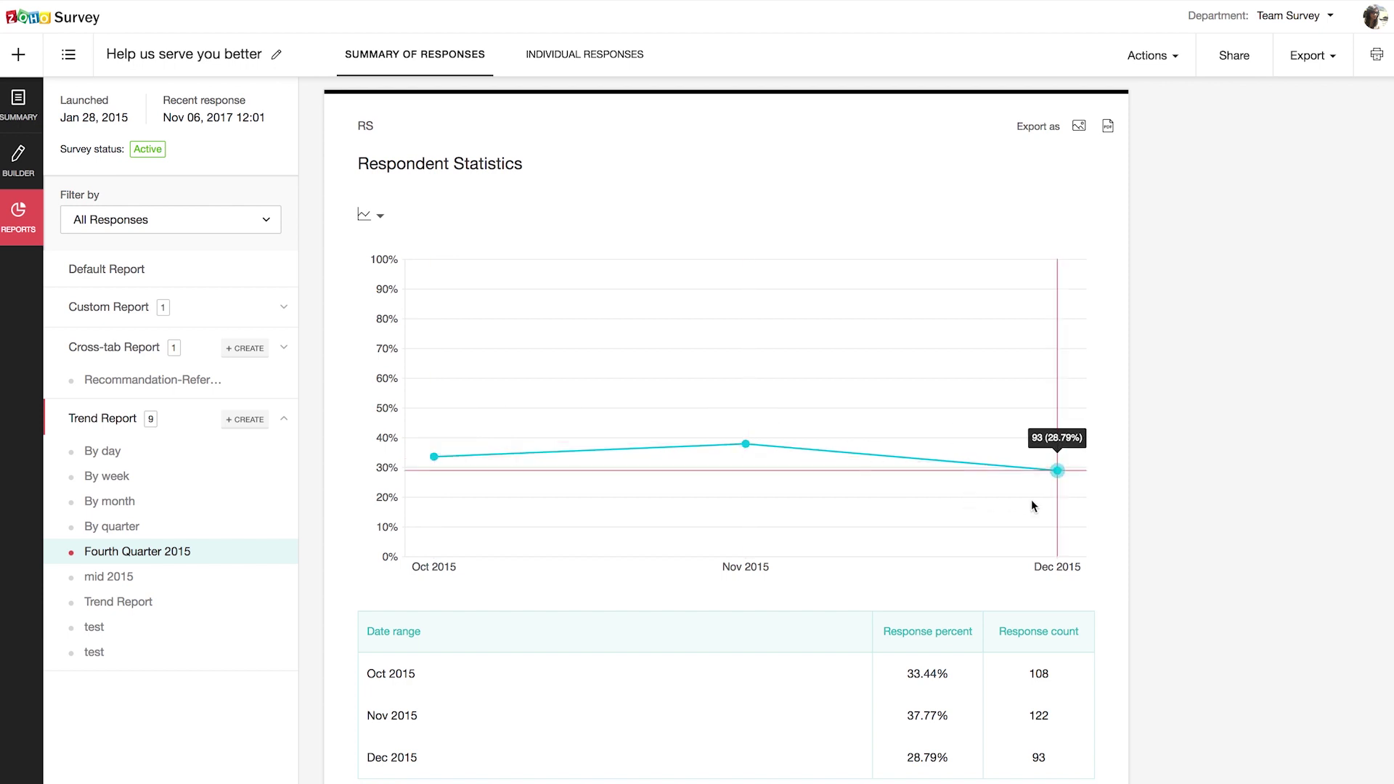
{"action": "scroll", "coordinate": [1033, 506], "scroll_direction": "down", "scroll_amount": 2}
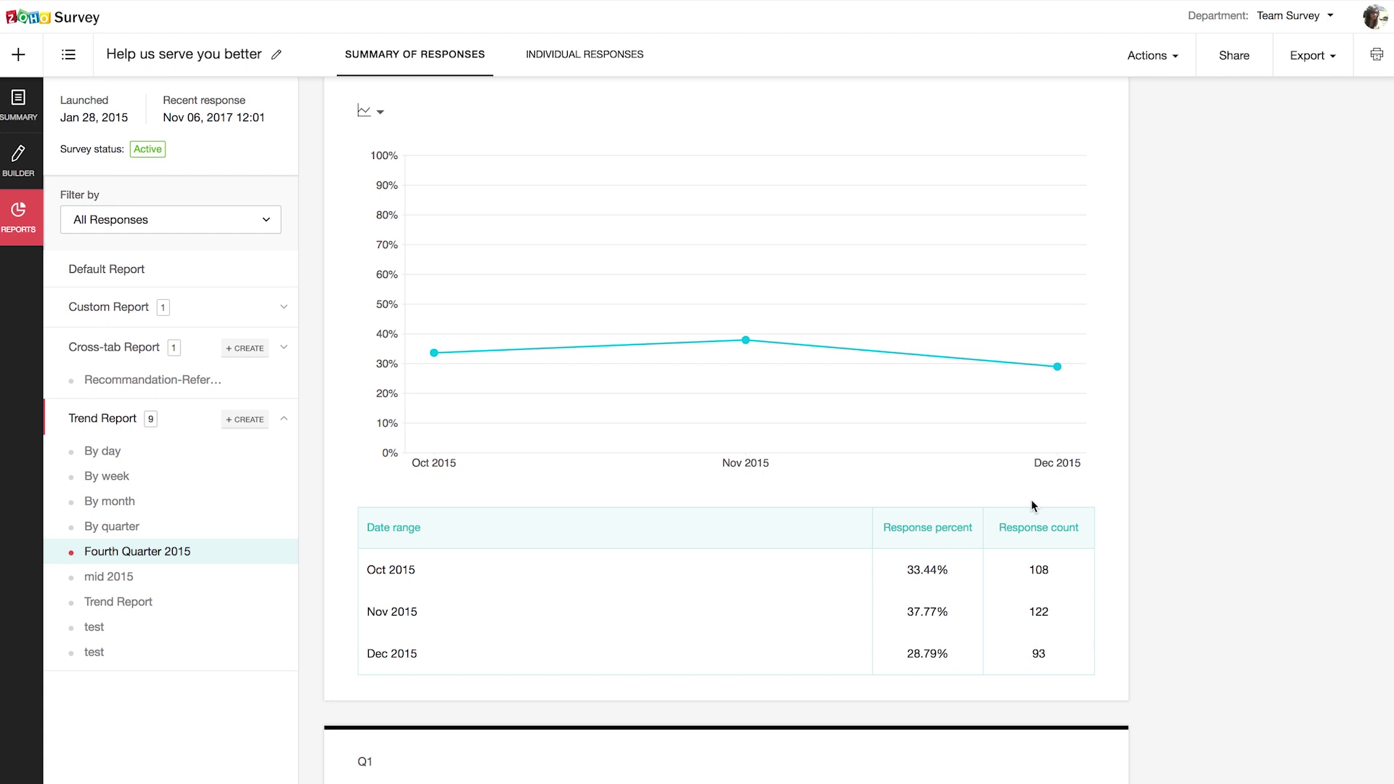
{"action": "scroll", "coordinate": [1032, 506], "scroll_direction": "down", "scroll_amount": 2}
{"action": "scroll", "coordinate": [1030, 500], "scroll_direction": "up", "scroll_amount": 7}
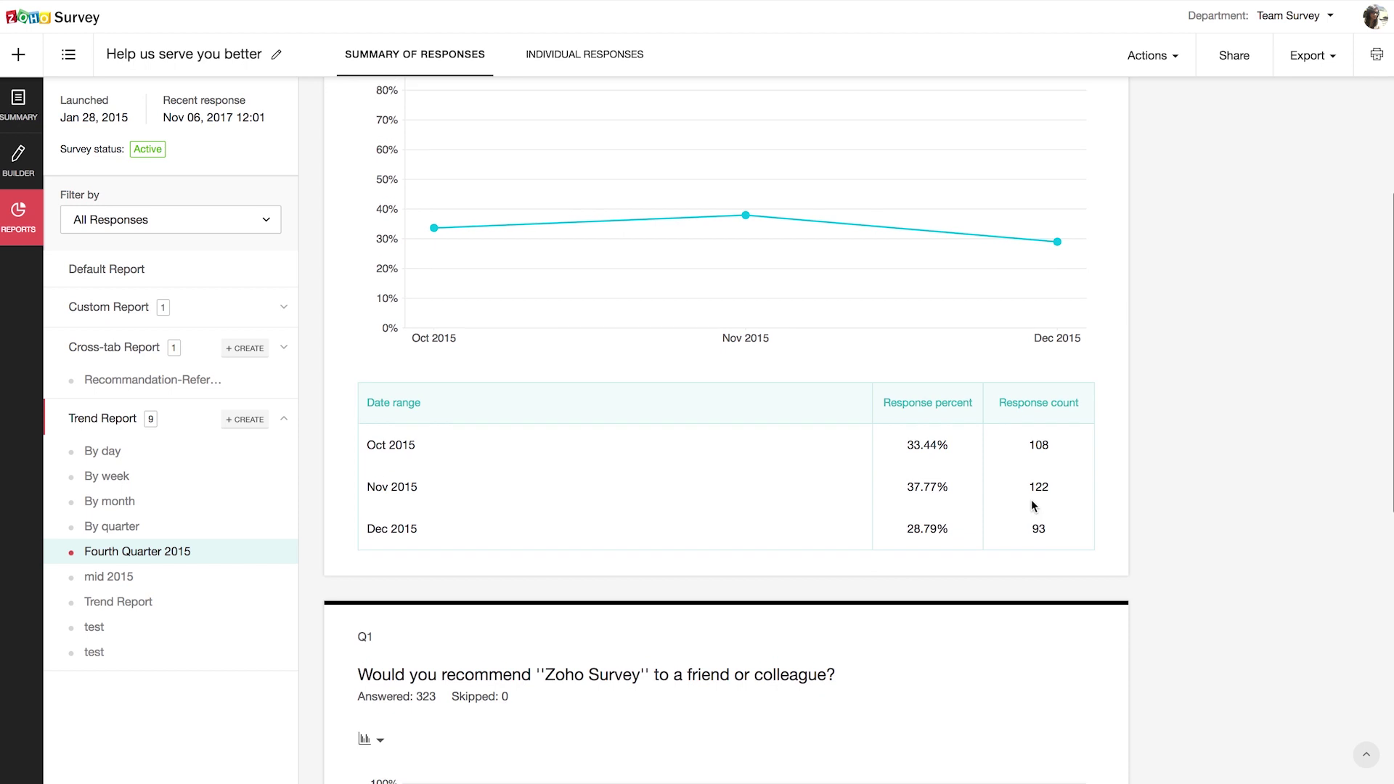
{"action": "left_click", "coordinate": [284, 419]}
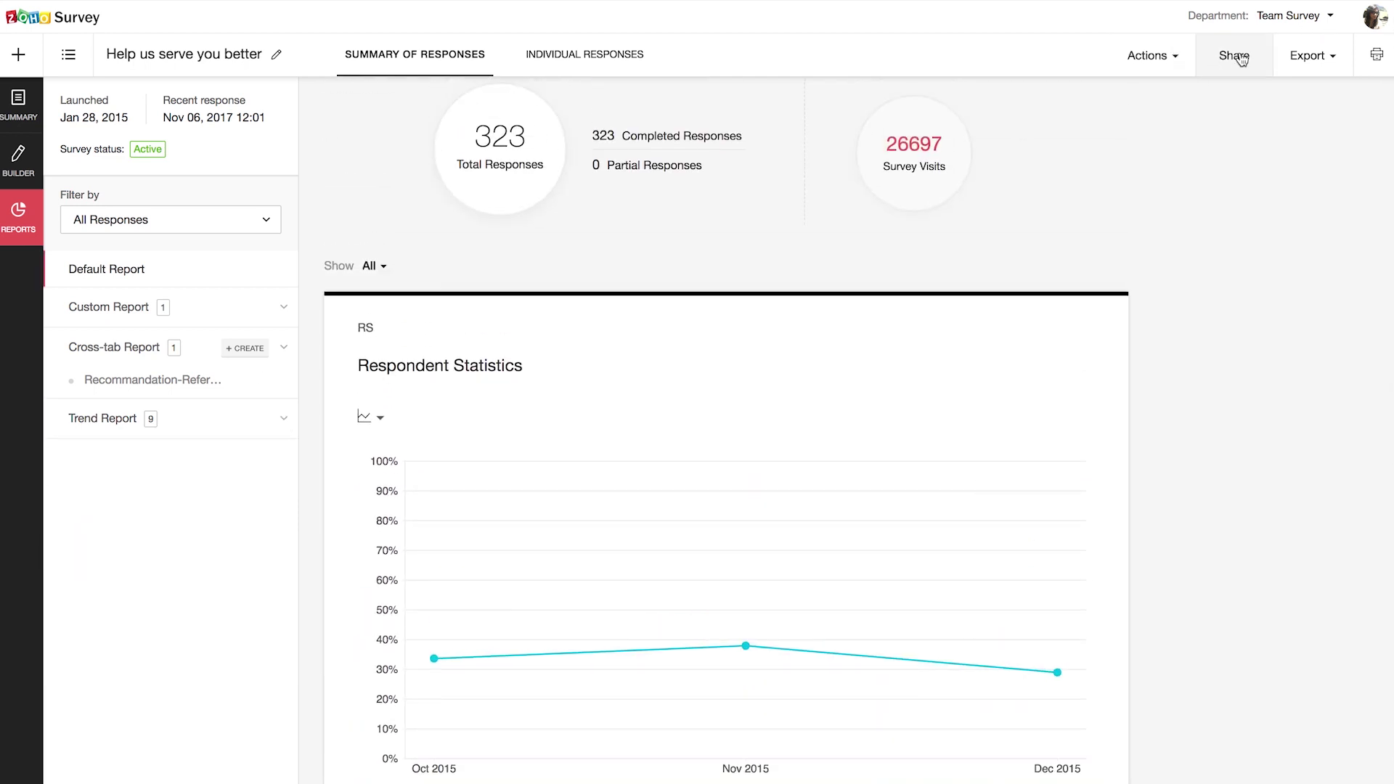
Step: Start a new report share and name it 'NPS Question-Perfect 10'
{"action": "left_click", "coordinate": [1164, 63]}
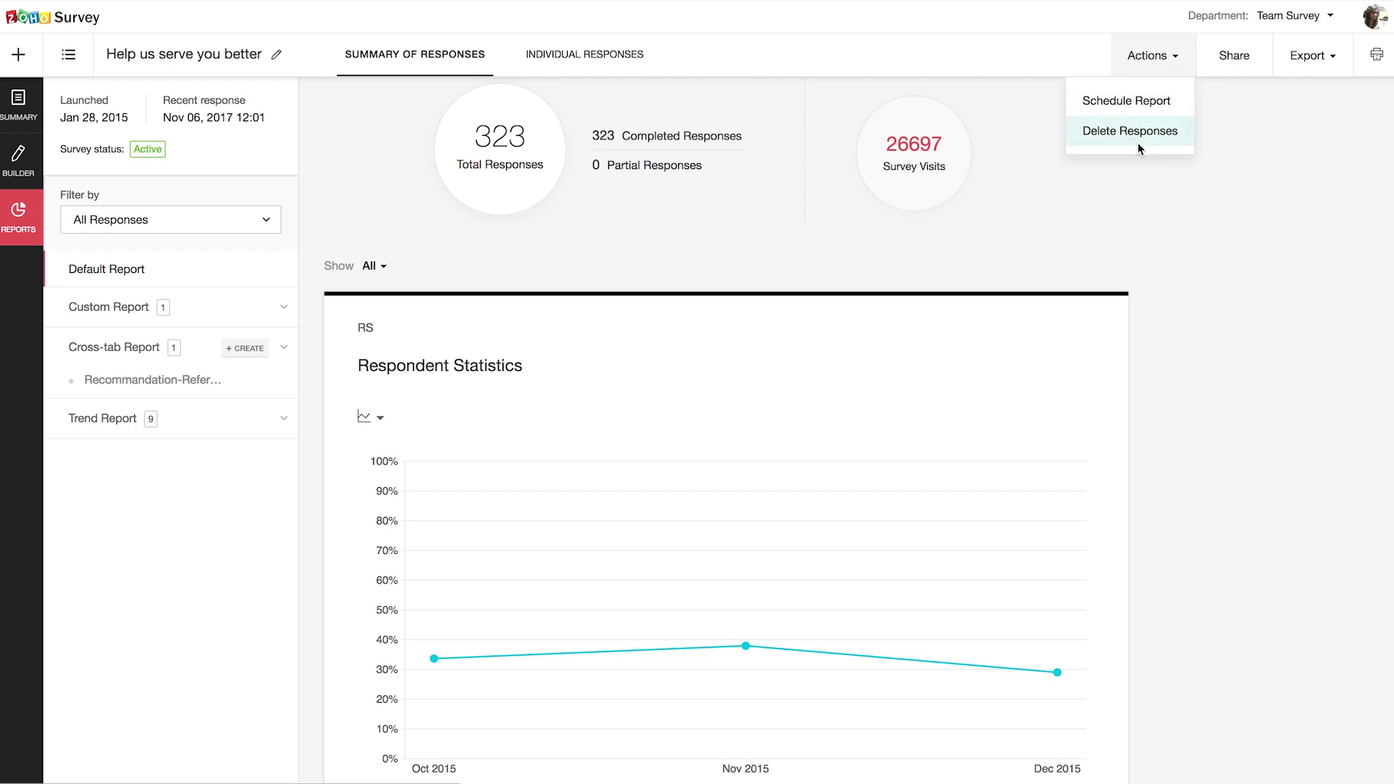
{"action": "left_click", "coordinate": [1229, 64]}
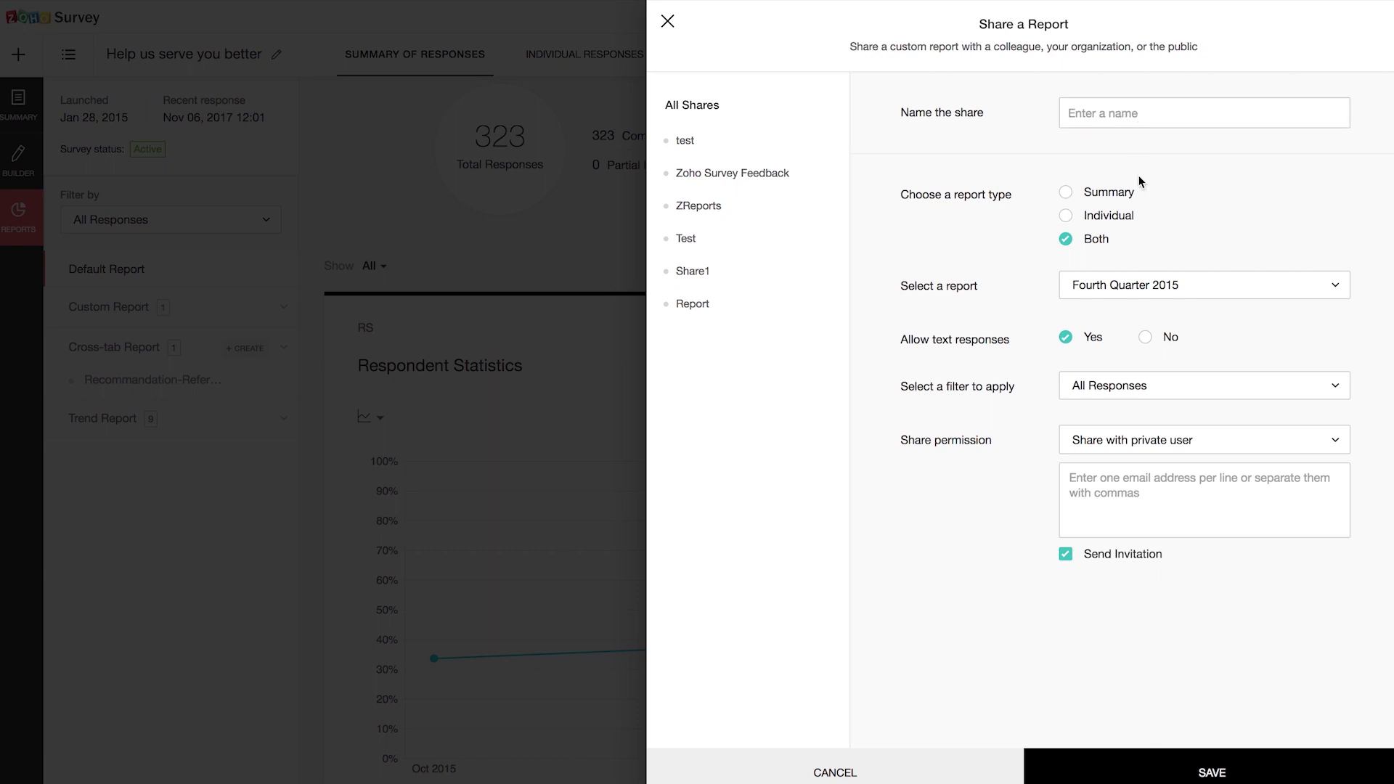
{"action": "left_click", "coordinate": [1204, 382]}
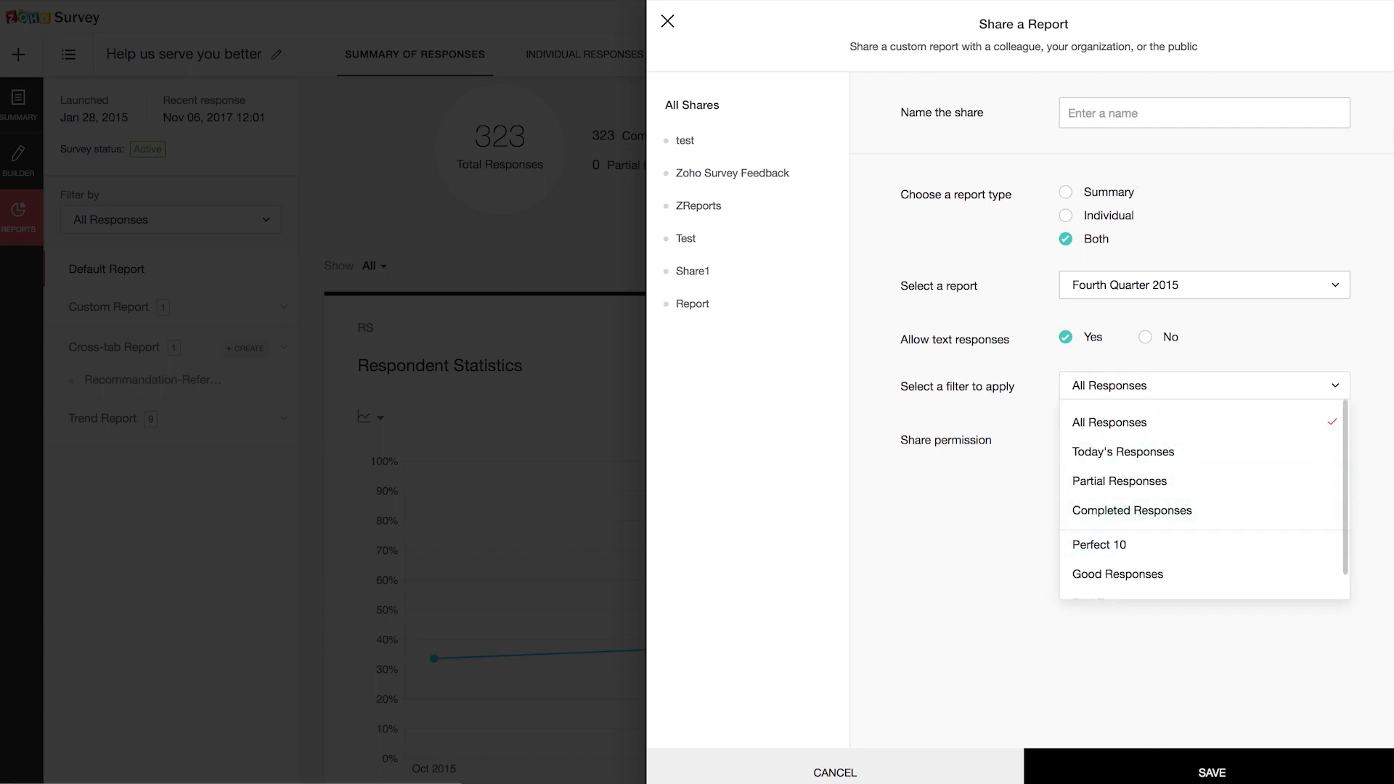
{"action": "left_click", "coordinate": [1339, 163]}
{"action": "left_click", "coordinate": [1208, 114]}
{"action": "type", "text": "NPS"}
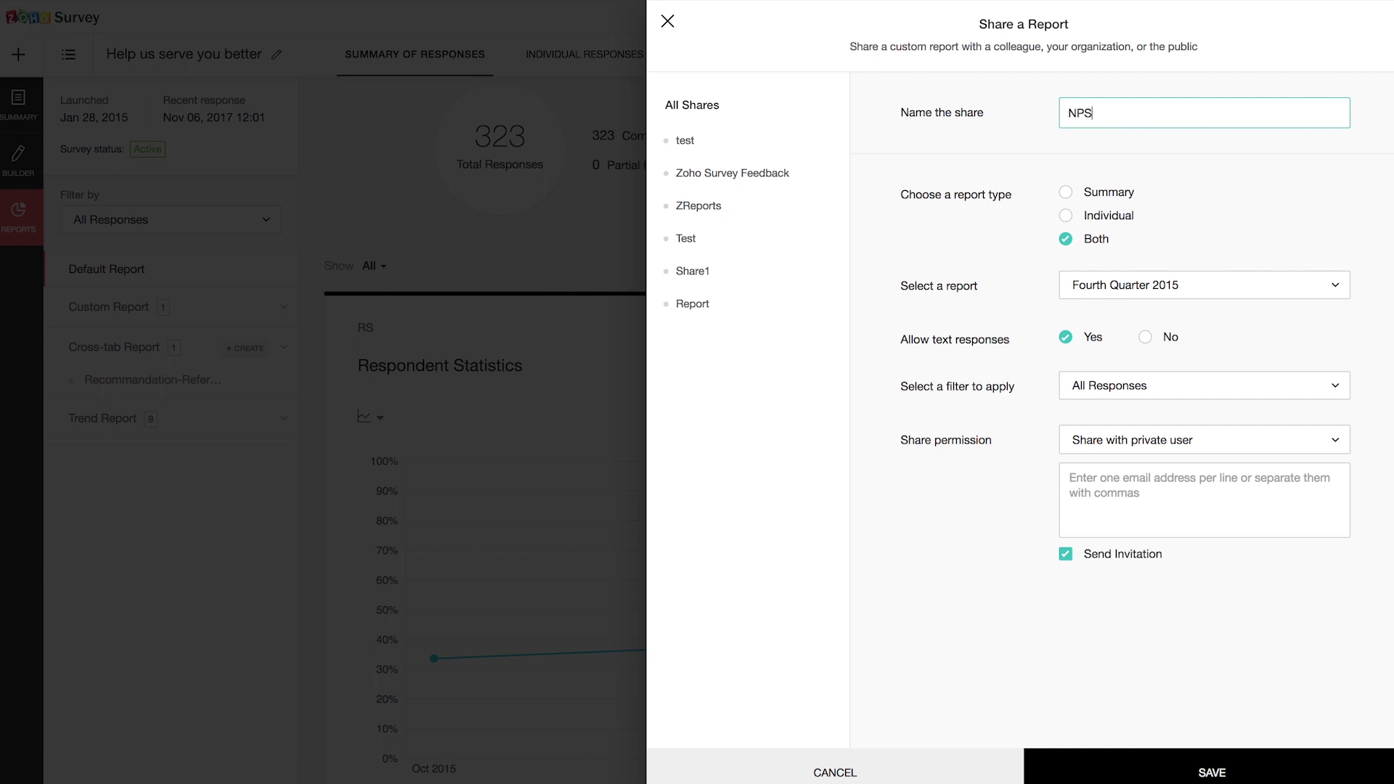
{"action": "type", "text": " Question-Perfect 10"}
Step: Share the NPS question report, filtered to Perfect 10, with the public and save it
{"action": "left_click", "coordinate": [1170, 283]}
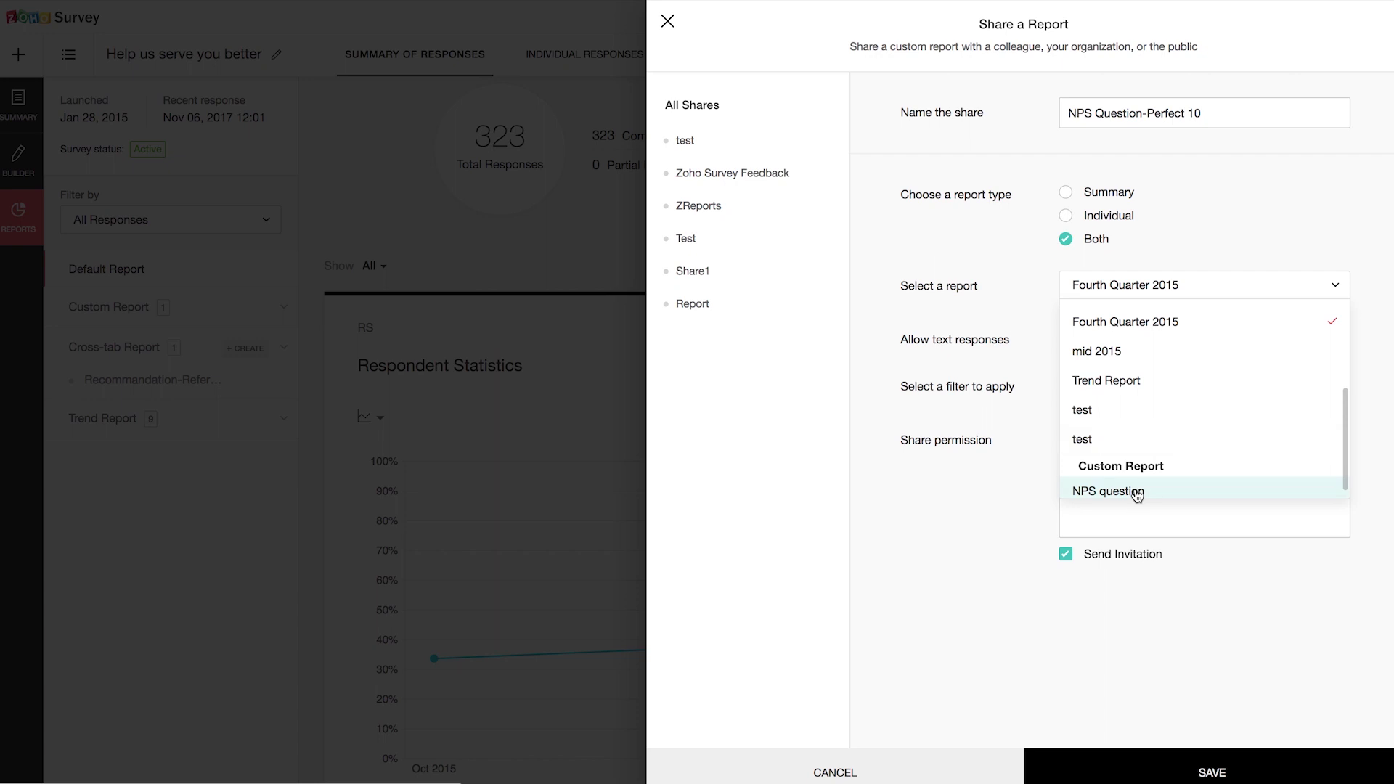
{"action": "left_click", "coordinate": [1137, 494]}
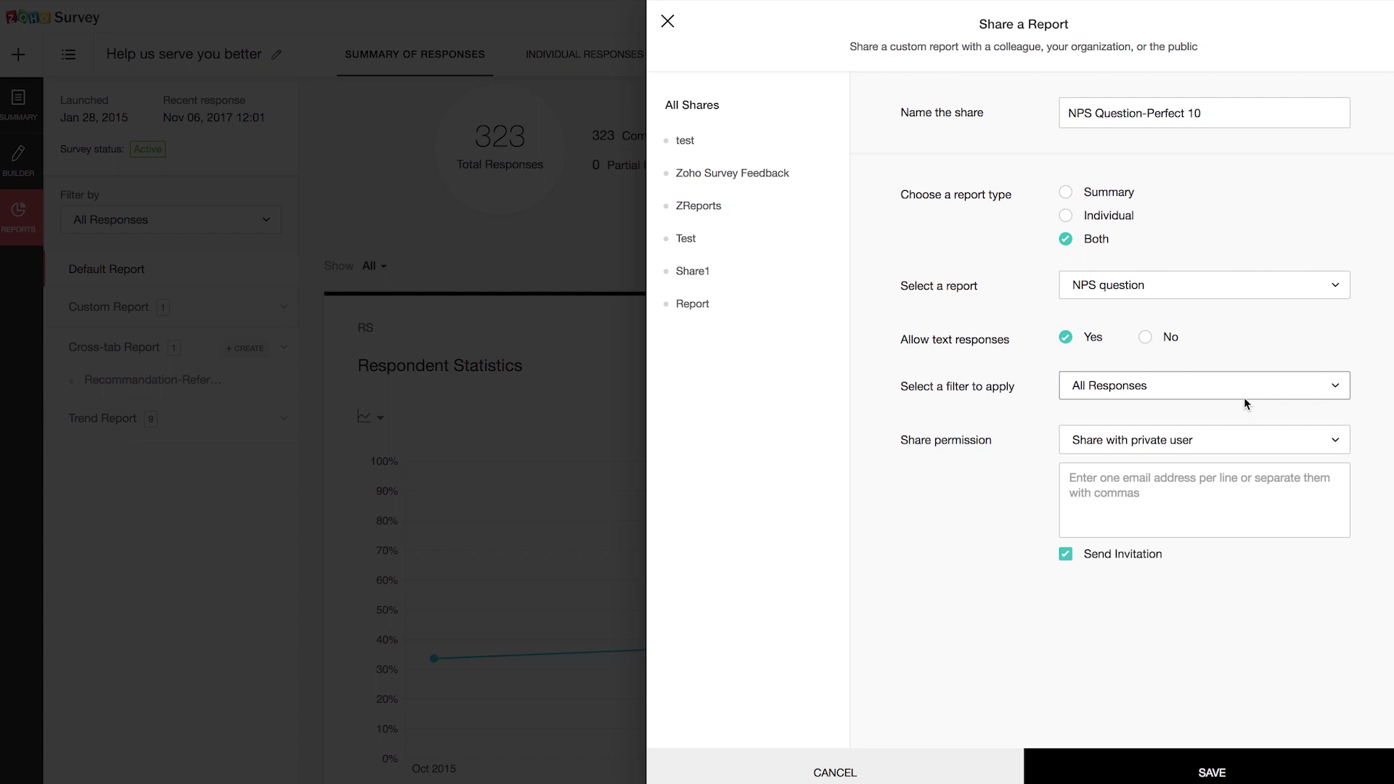
{"action": "left_click", "coordinate": [1270, 392]}
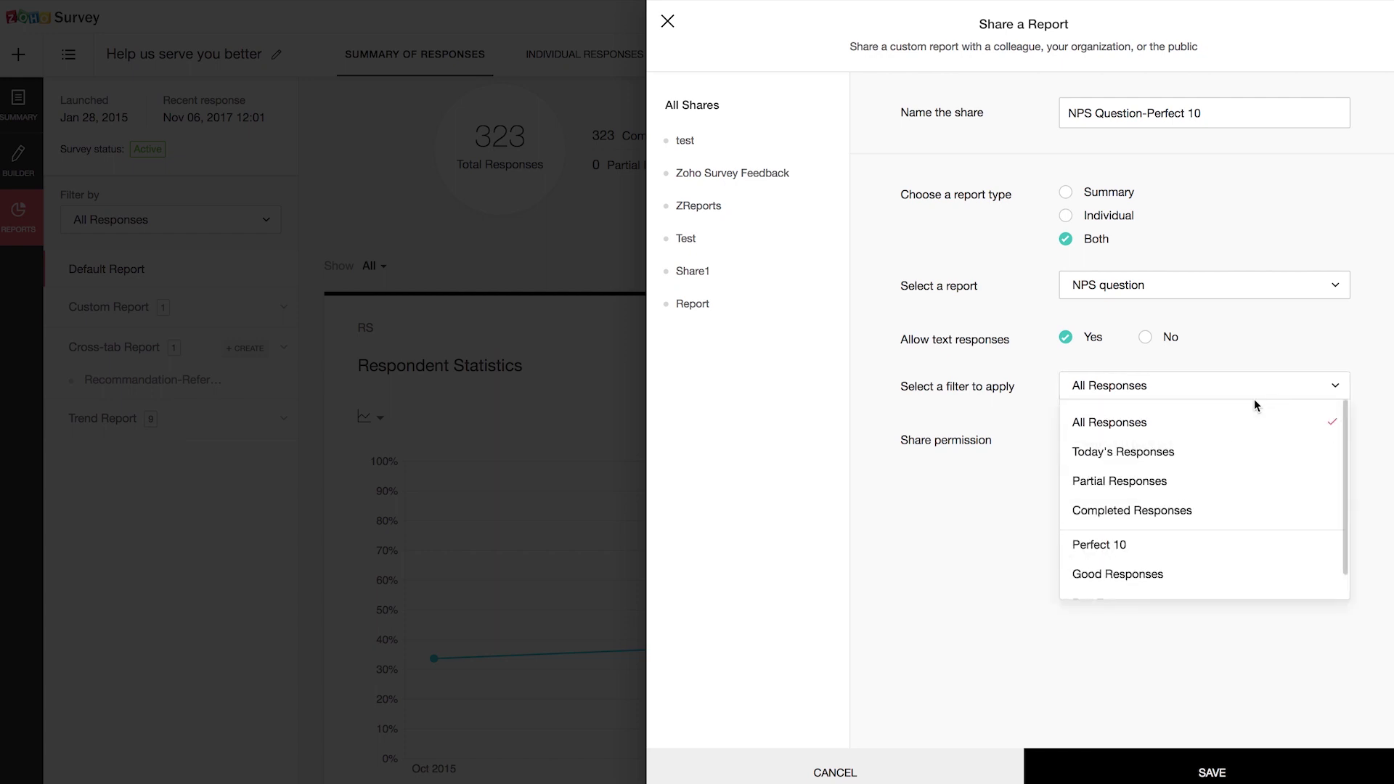
{"action": "left_click", "coordinate": [1127, 545]}
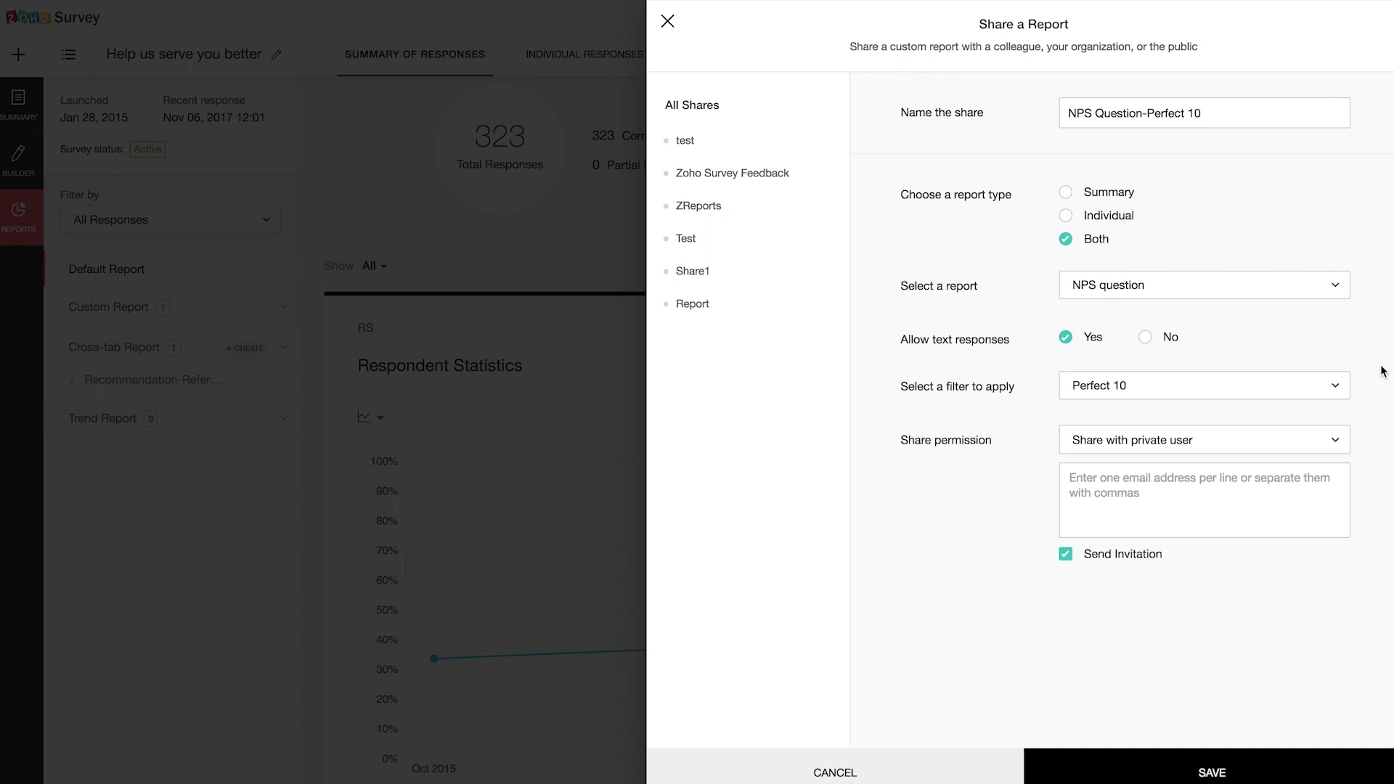
{"action": "left_click", "coordinate": [1278, 441]}
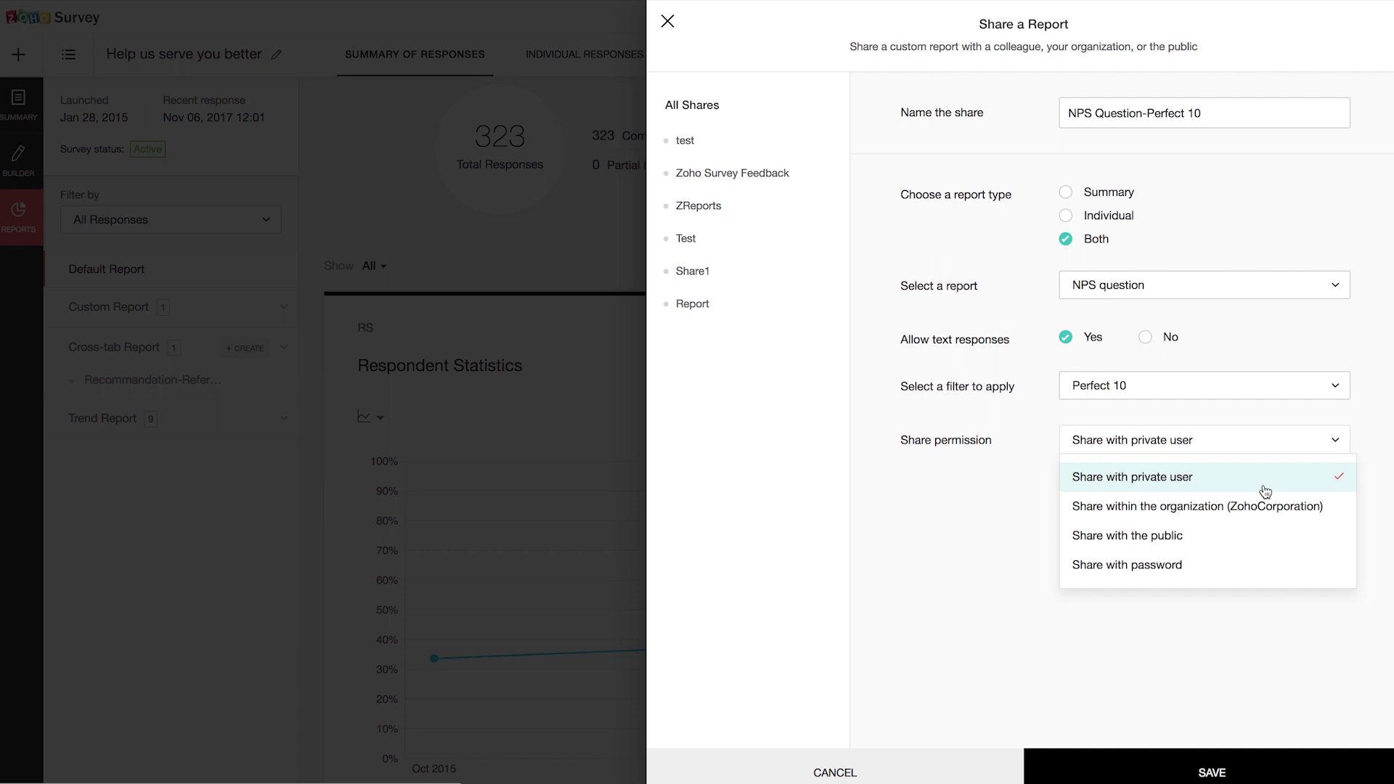
{"action": "left_click", "coordinate": [1213, 545]}
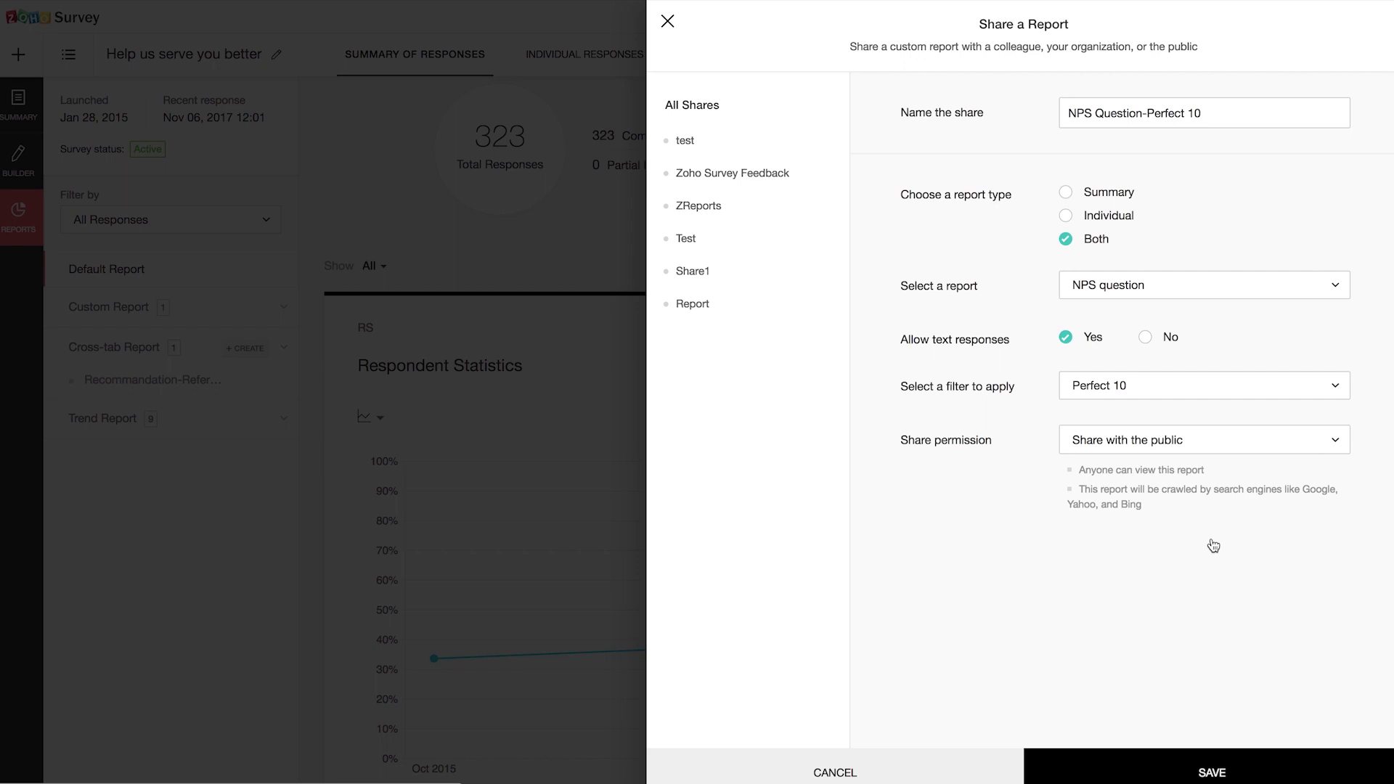
{"action": "left_click", "coordinate": [1172, 774]}
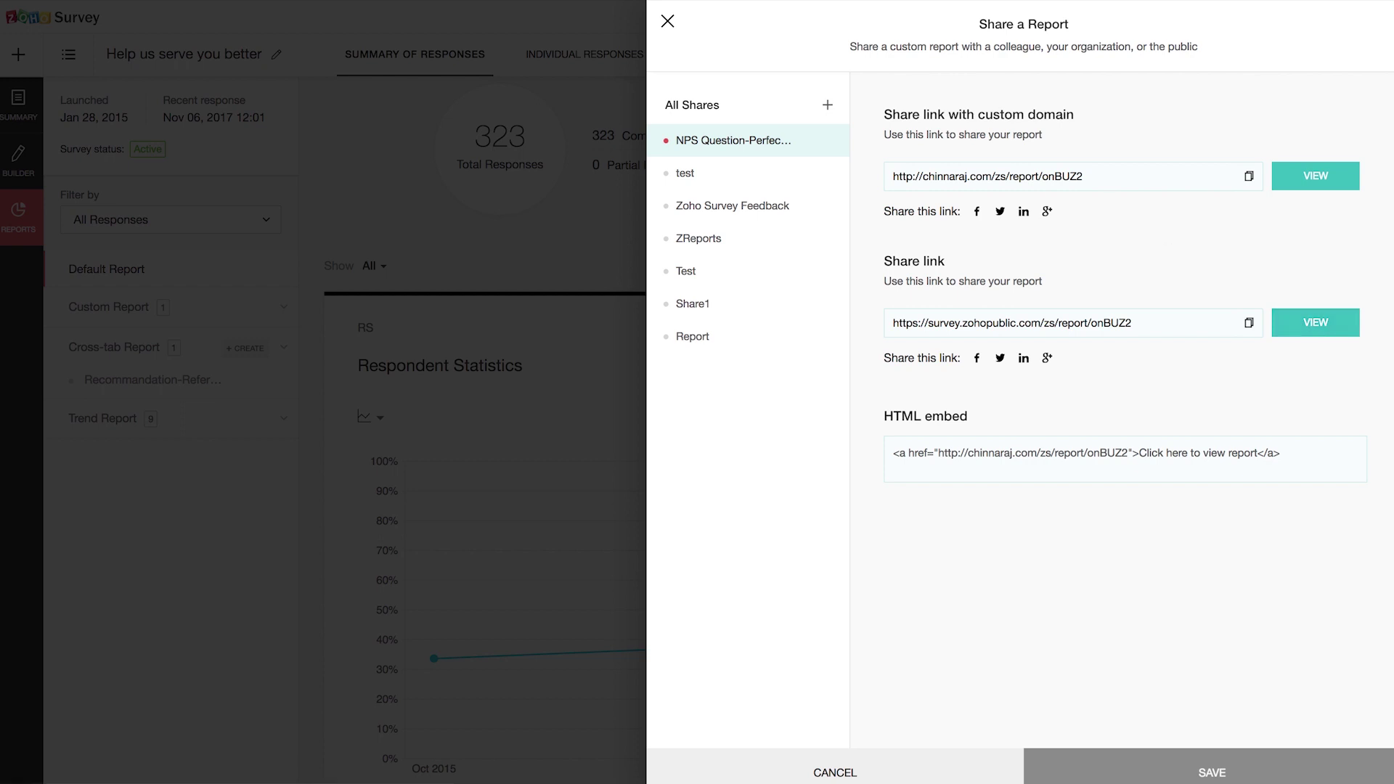
{"action": "left_click", "coordinate": [668, 24]}
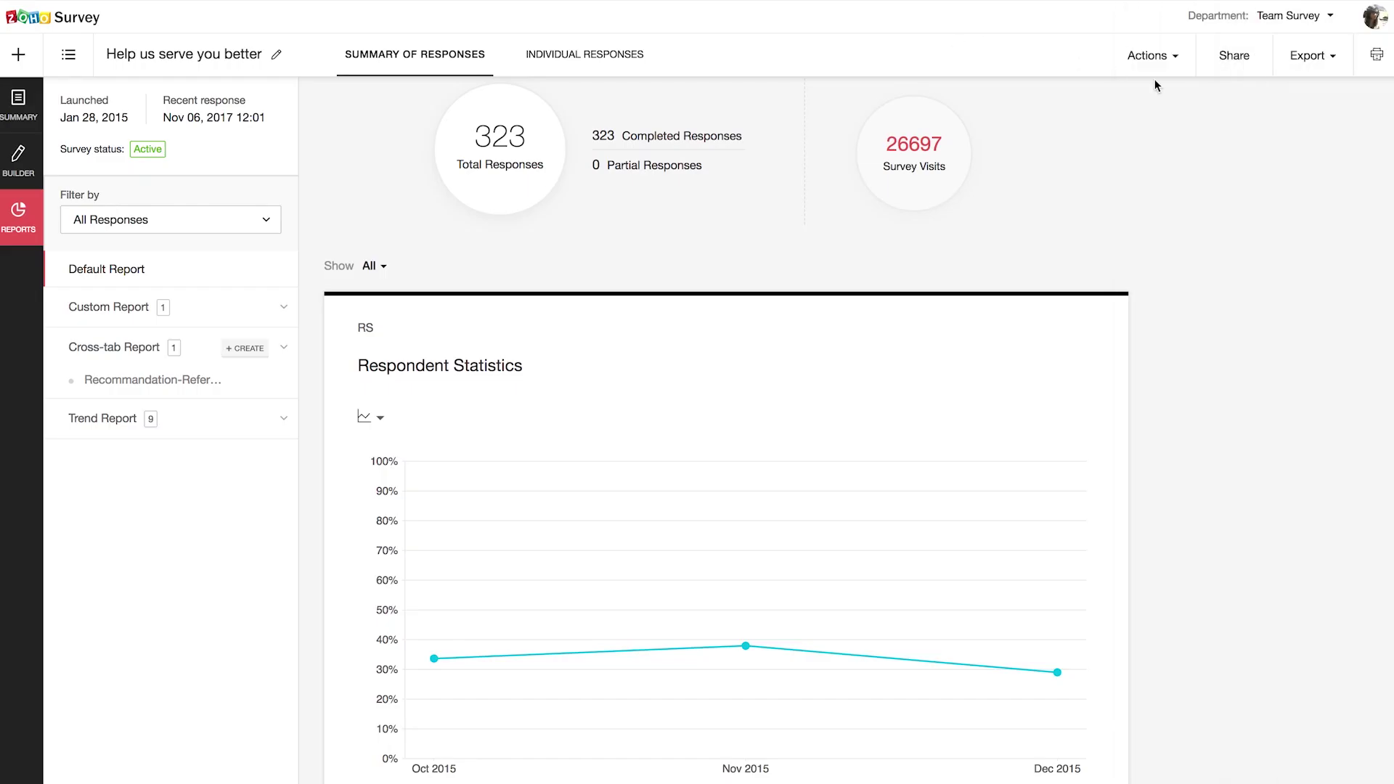
Step: Show the report Actions menu with Schedule Report and Delete Responses
{"action": "left_click", "coordinate": [1156, 58]}
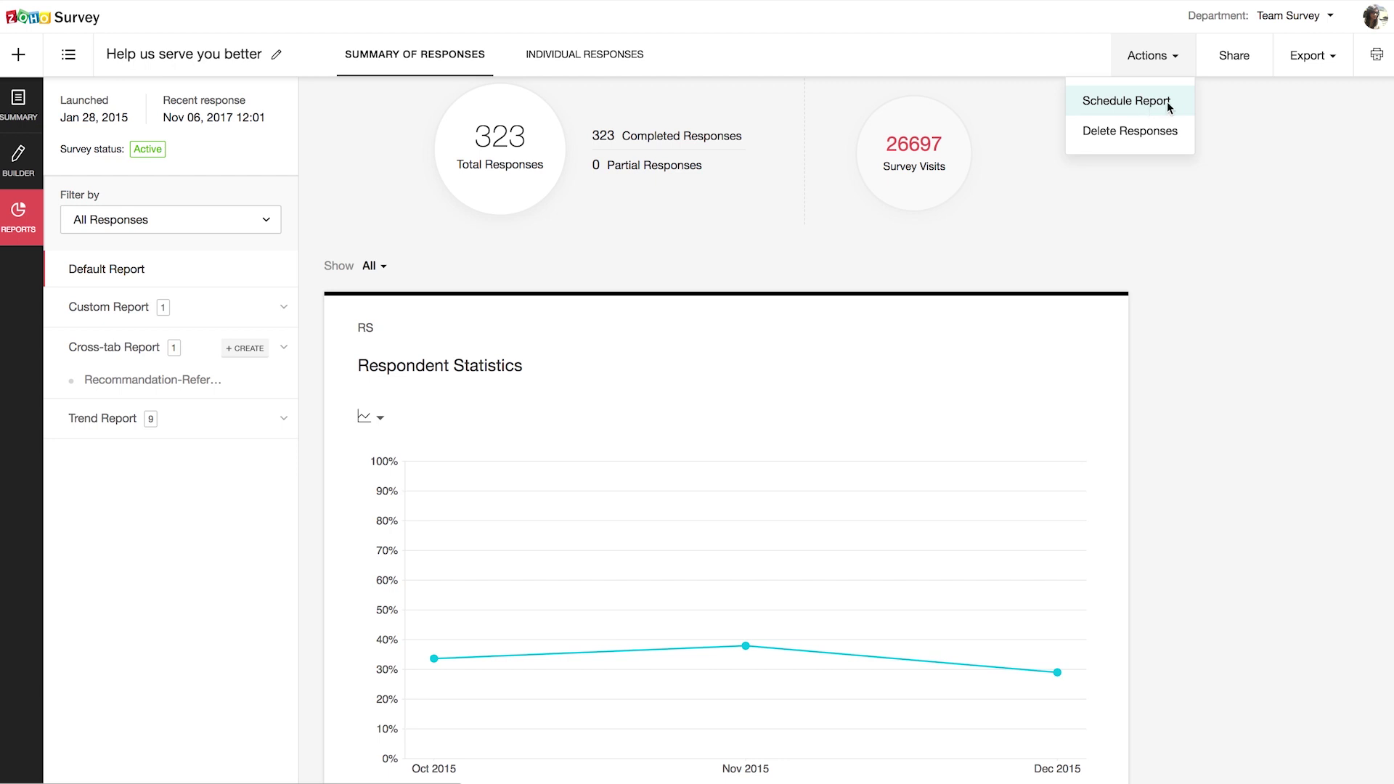
Step: Save a weekly schedule 'Scheduled satisfaction weekly report', with interval-only data, sent to the support e-mail address
{"action": "left_click", "coordinate": [1152, 100]}
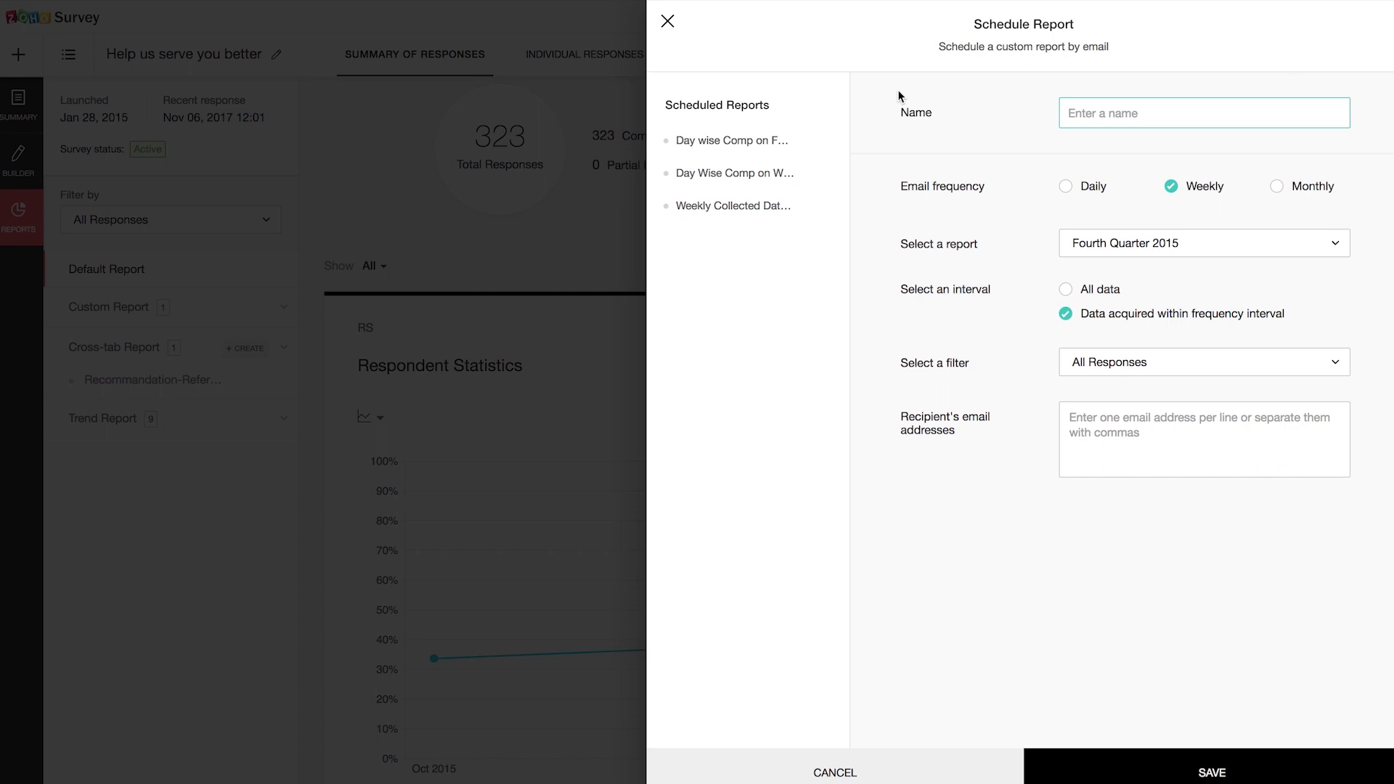
{"action": "type", "text": "Scheduled satisfaction weekly report"}
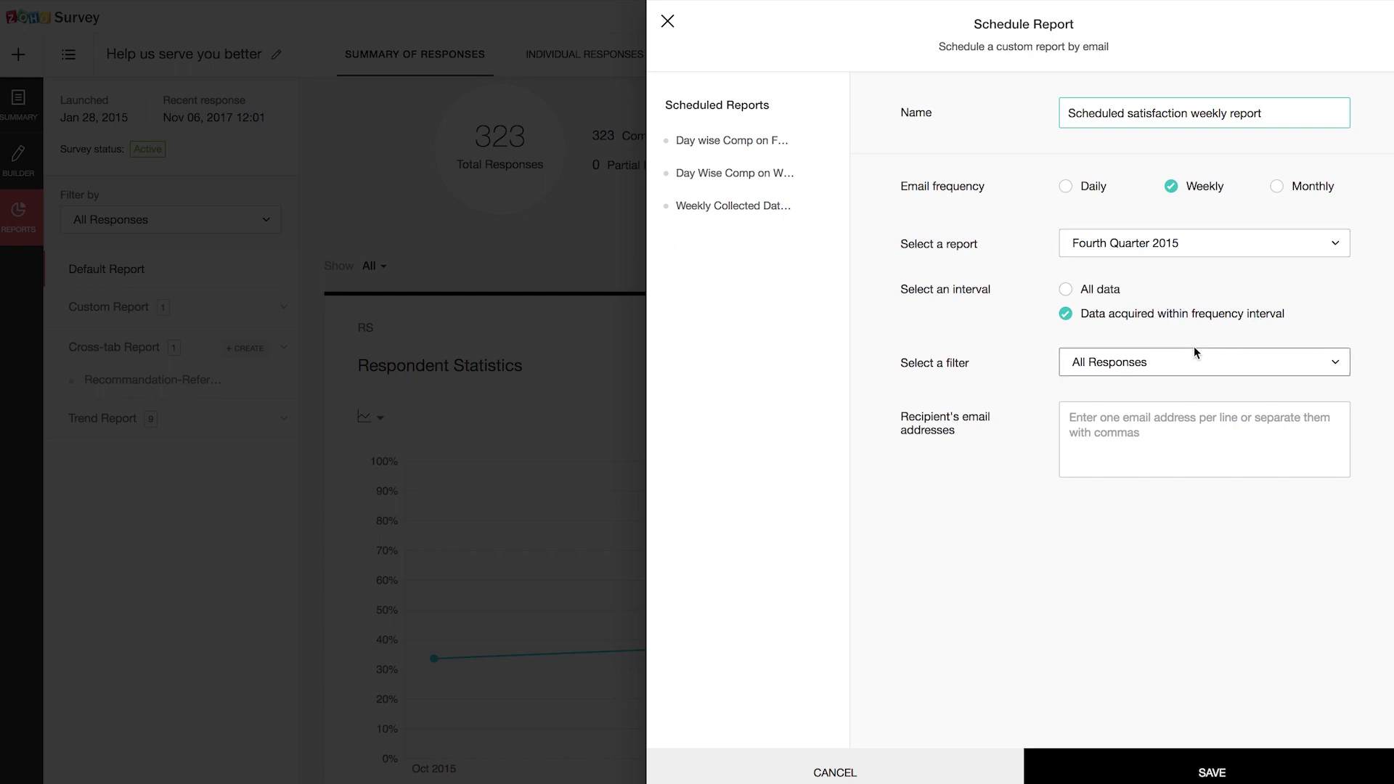
{"action": "left_click", "coordinate": [1172, 317]}
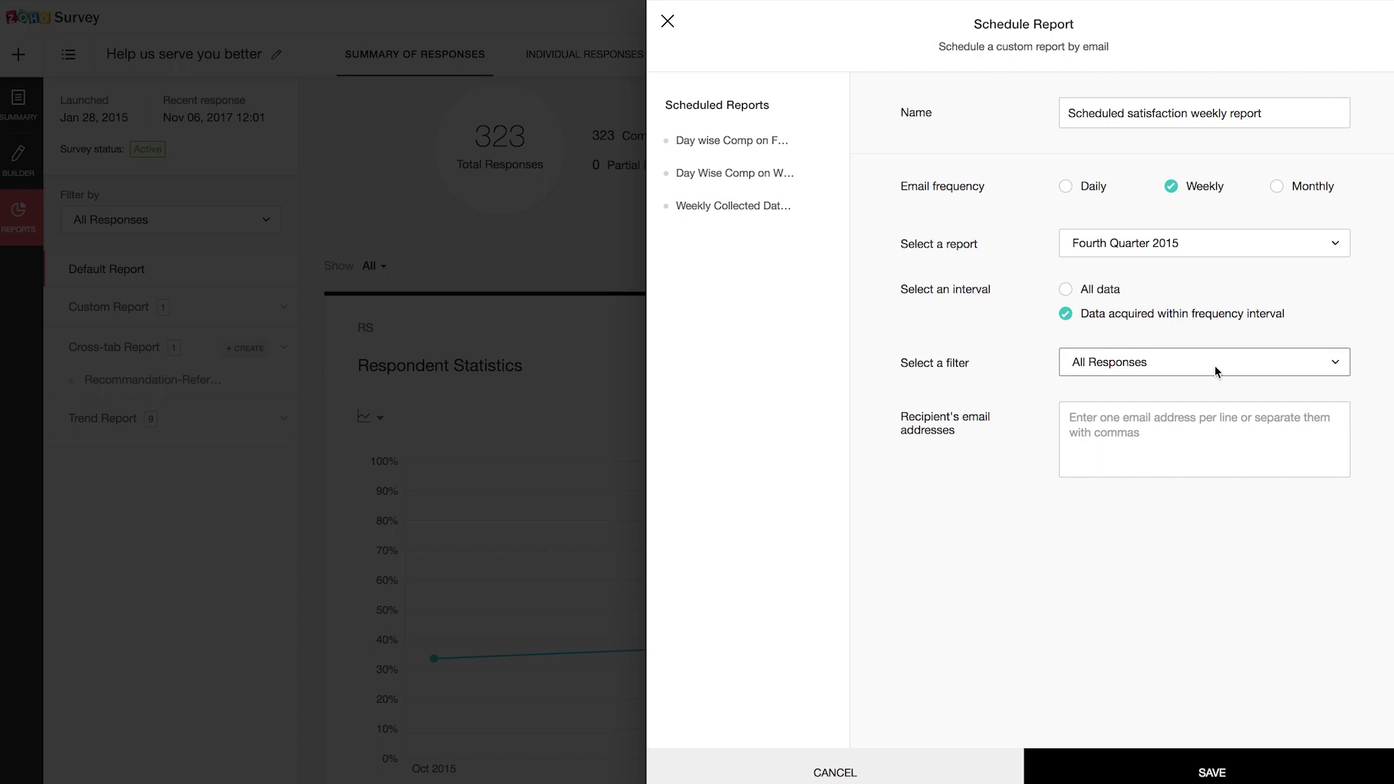
{"action": "left_click", "coordinate": [1085, 419]}
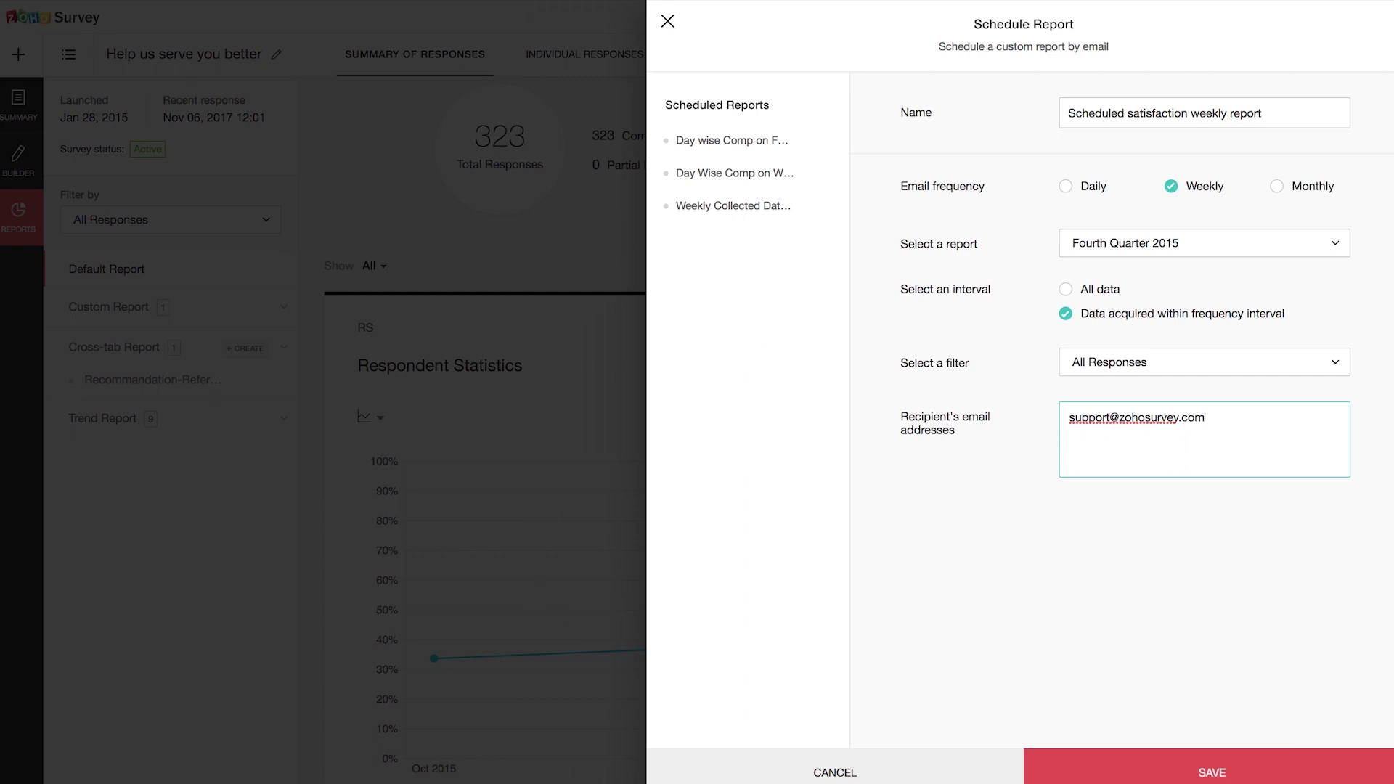
{"action": "left_click", "coordinate": [1212, 772]}
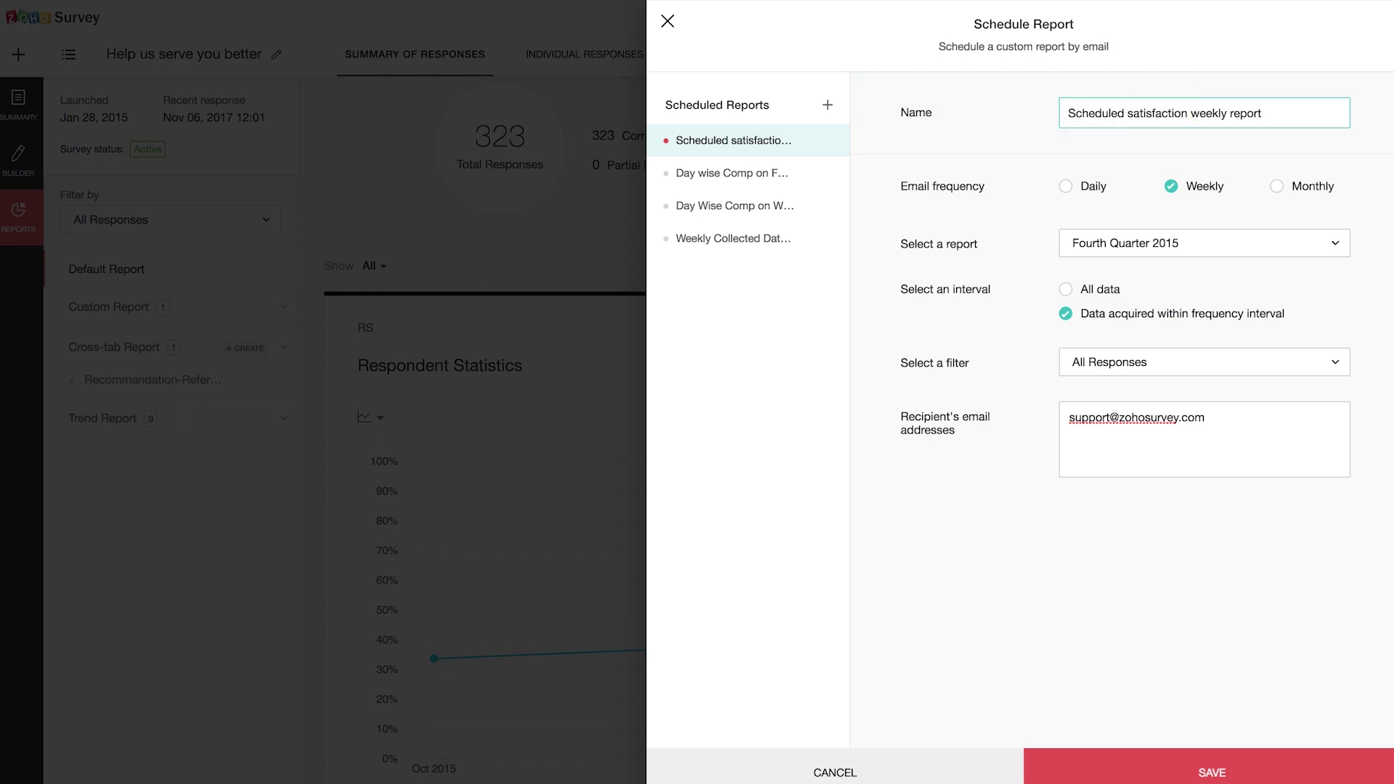
{"action": "left_click", "coordinate": [668, 22]}
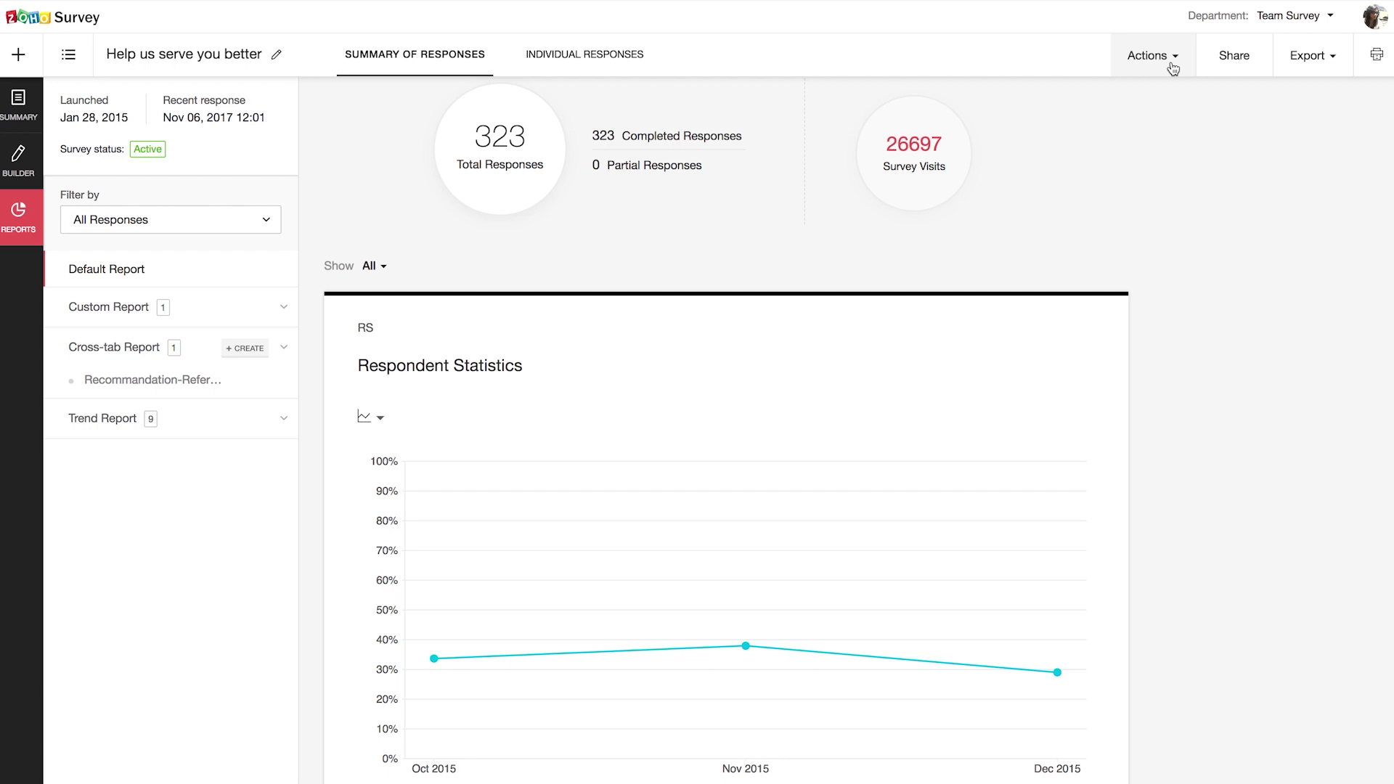
{"action": "left_click", "coordinate": [1172, 68]}
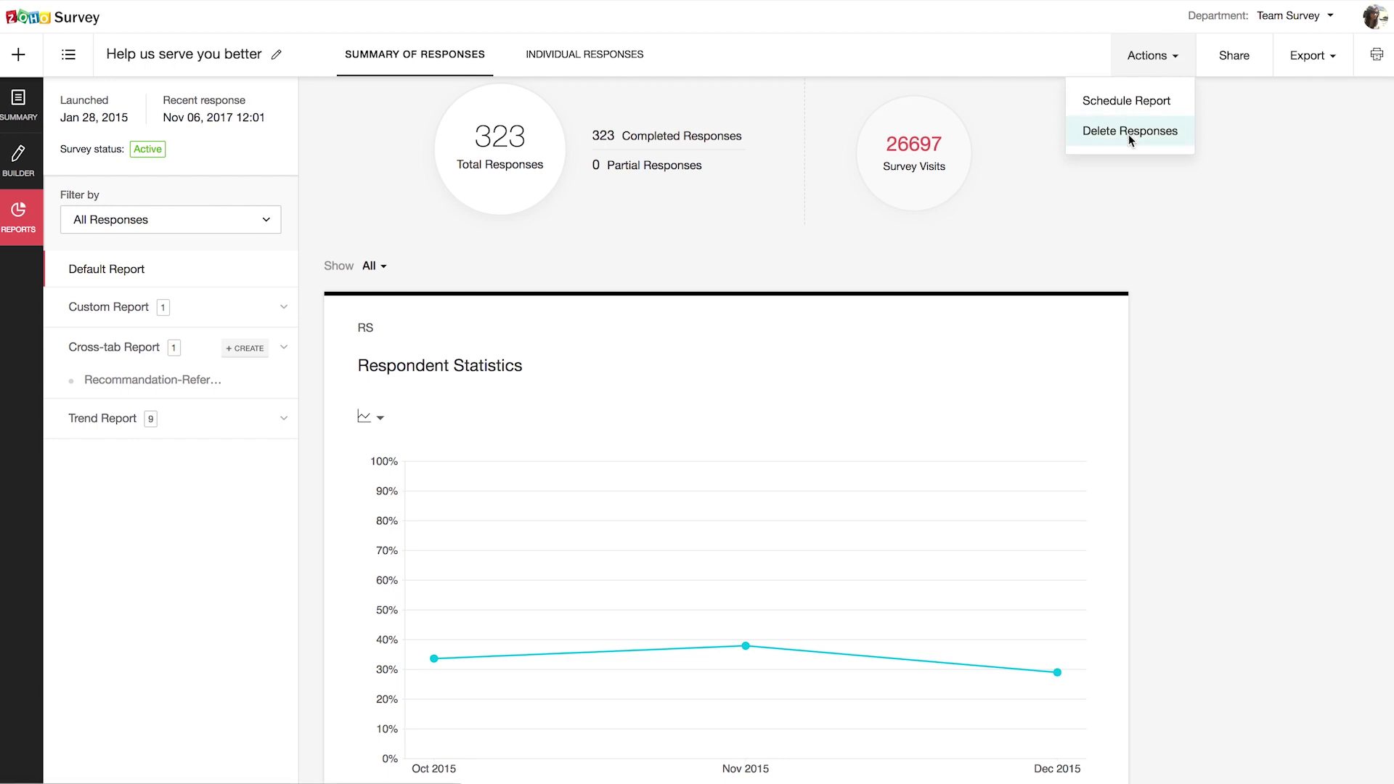
{"action": "left_click", "coordinate": [1128, 134]}
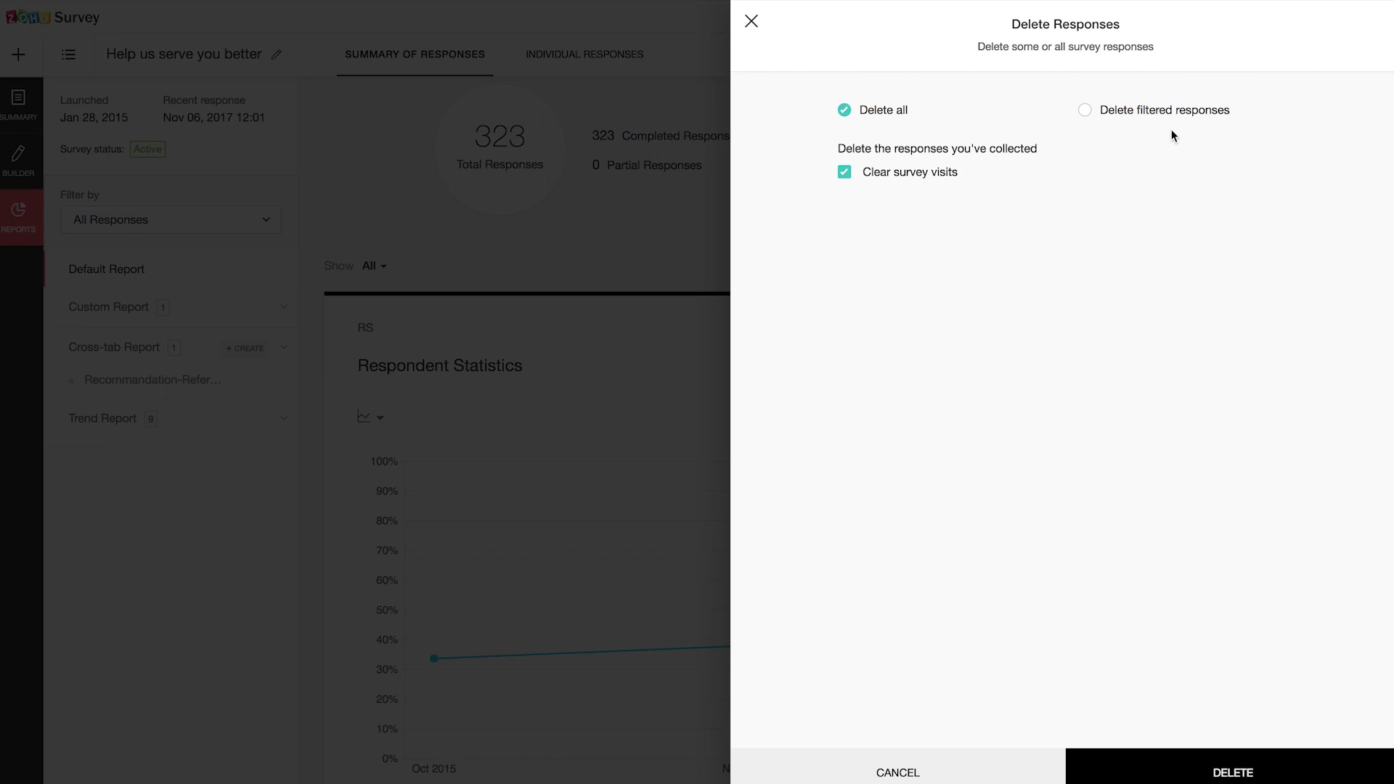
{"action": "left_click", "coordinate": [1134, 766]}
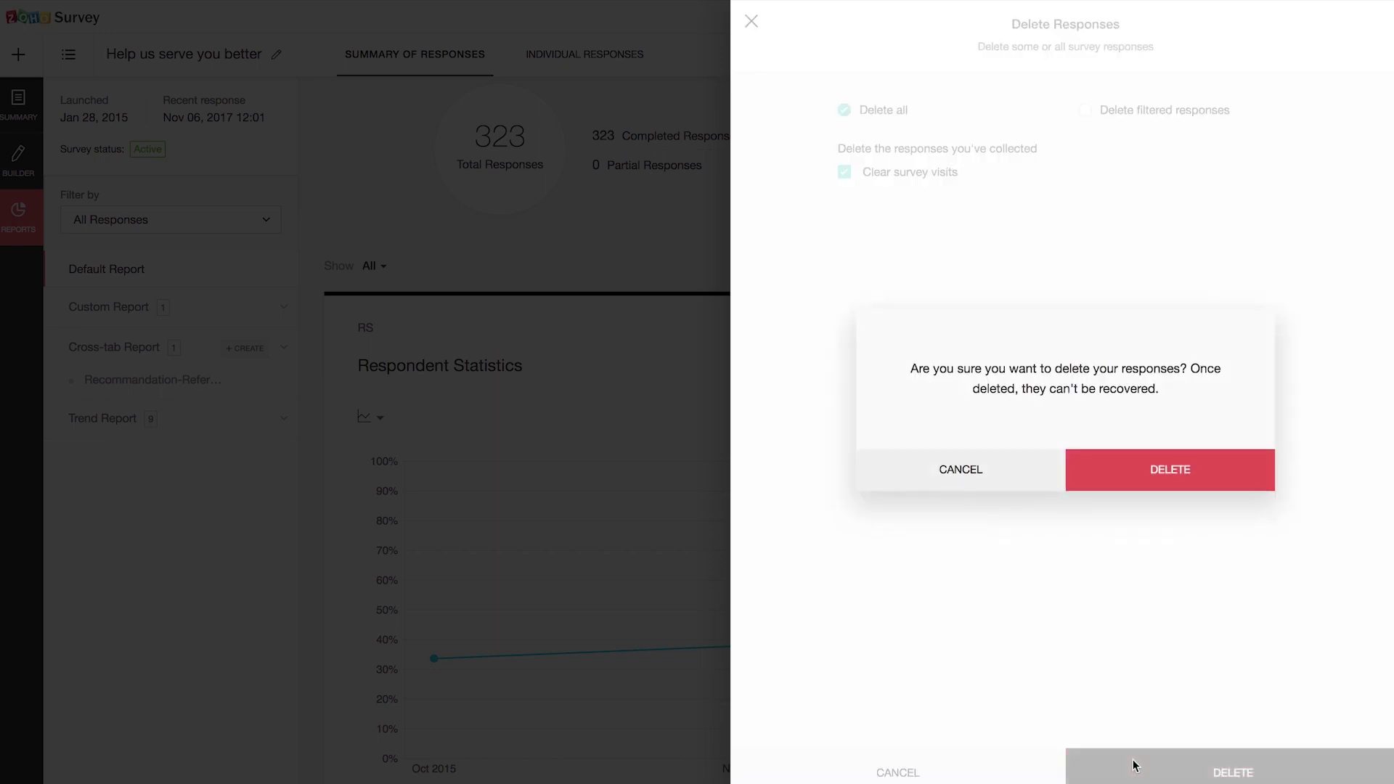
{"action": "left_click", "coordinate": [951, 477]}
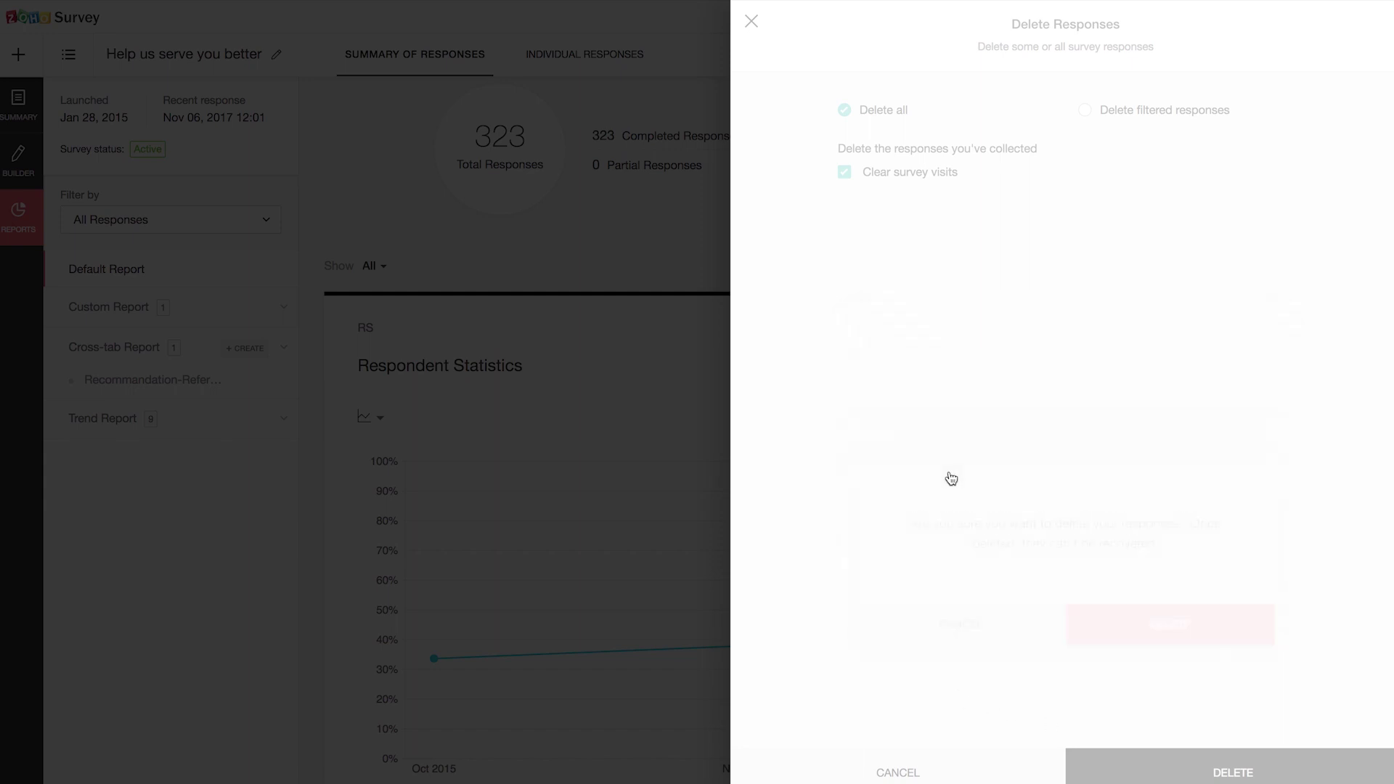
{"action": "left_click", "coordinate": [752, 23]}
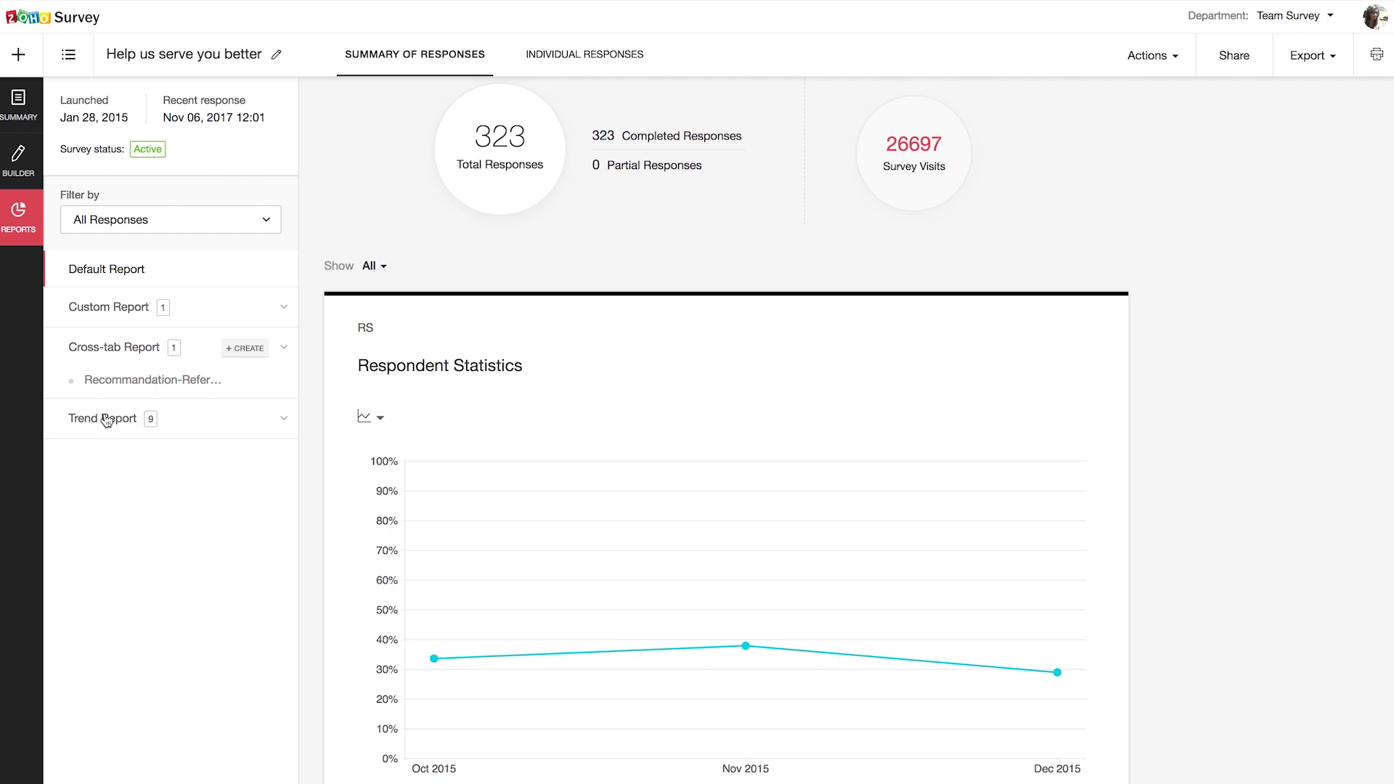
Step: Switch to the Advanced survey tab, open Setup and begin creating a new department
{"action": "left_click", "coordinate": [312, 15]}
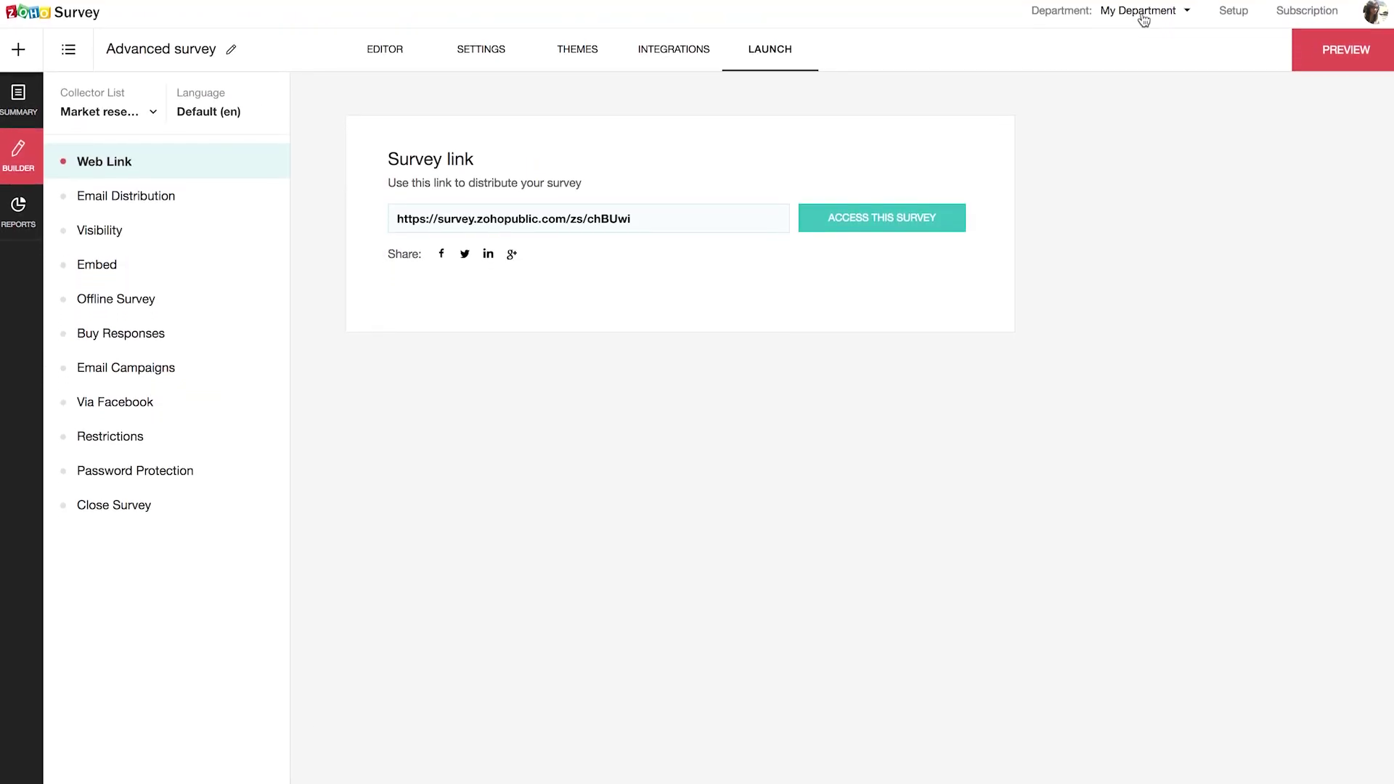
{"action": "left_click", "coordinate": [1234, 22]}
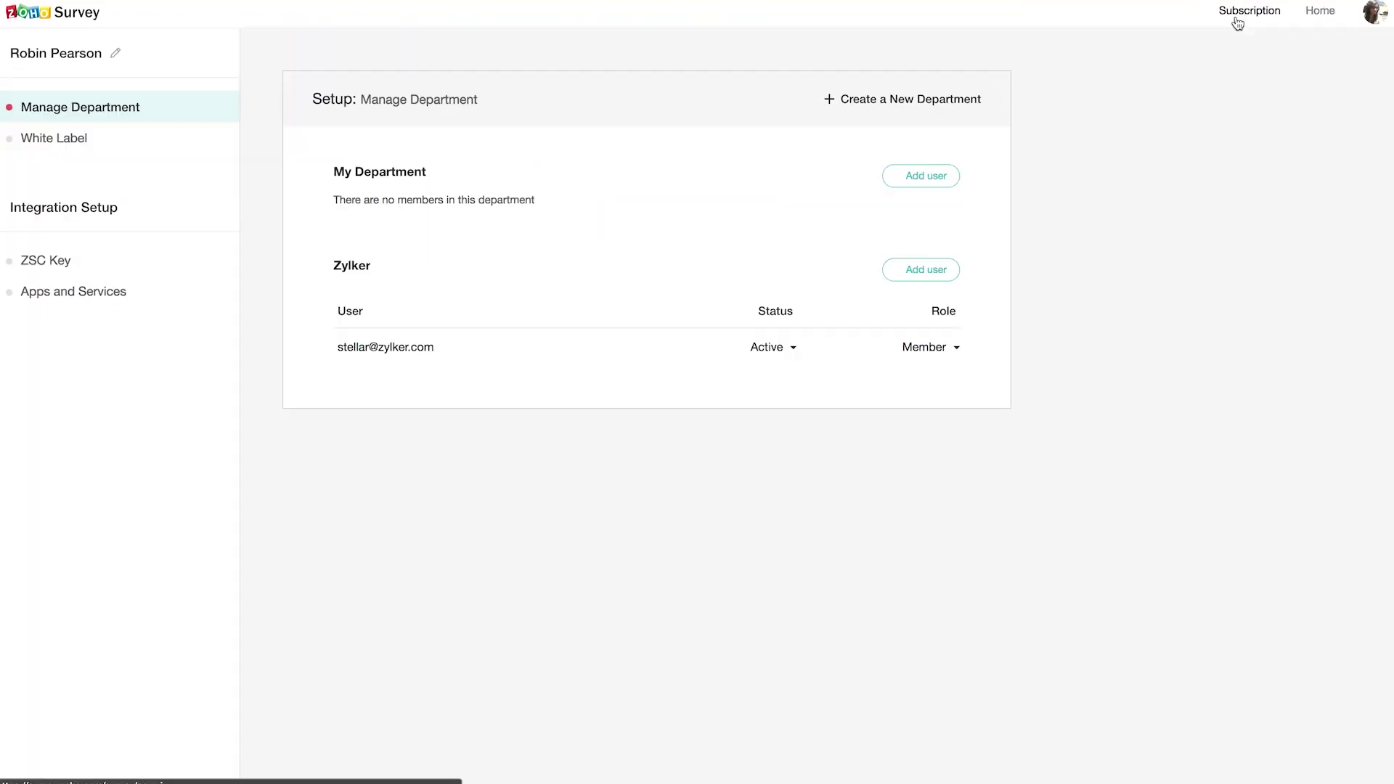
{"action": "left_click", "coordinate": [918, 101]}
Step: Name the department Support, add two suggested colleagues' e-mail addresses, create it and dismiss the invite summary
{"action": "type", "text": "Support"}
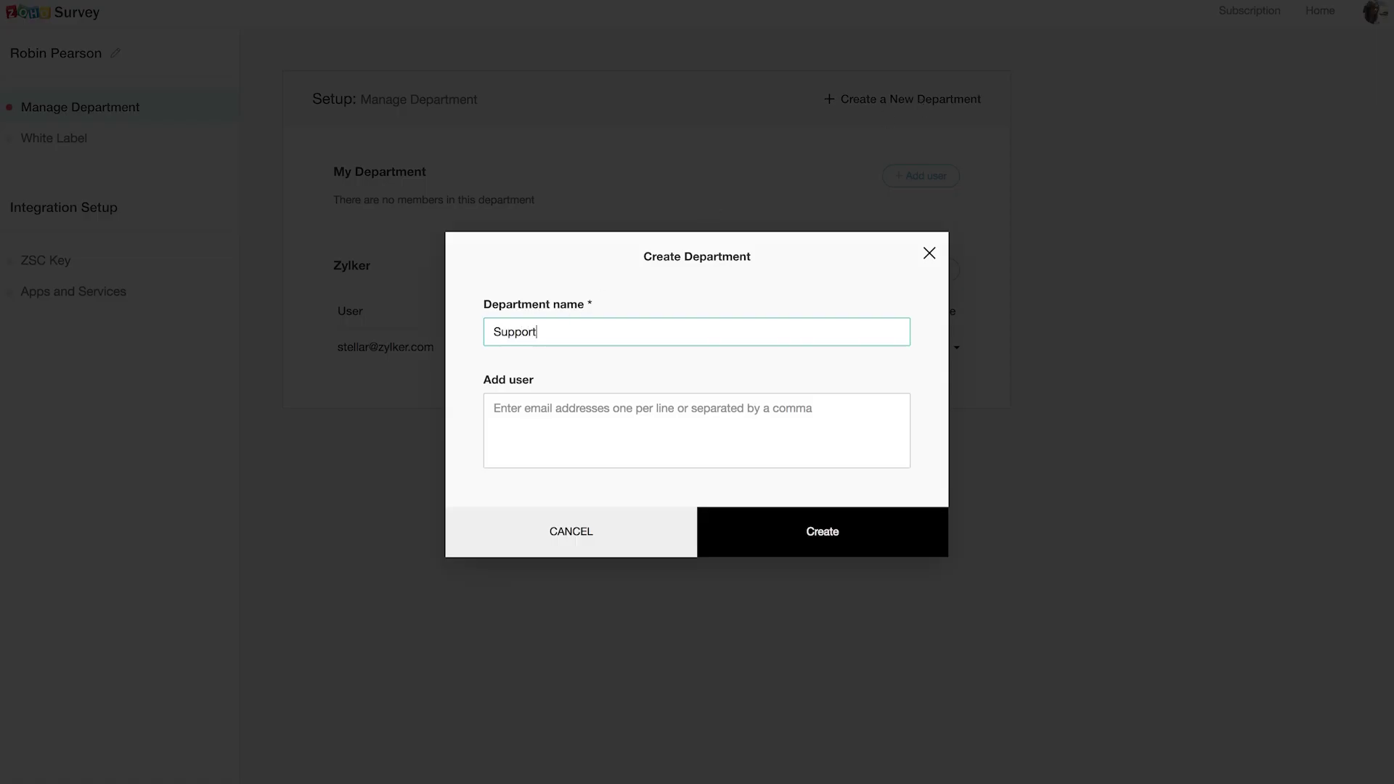
{"action": "key", "text": "Tab"}
{"action": "type", "text": "ro"}
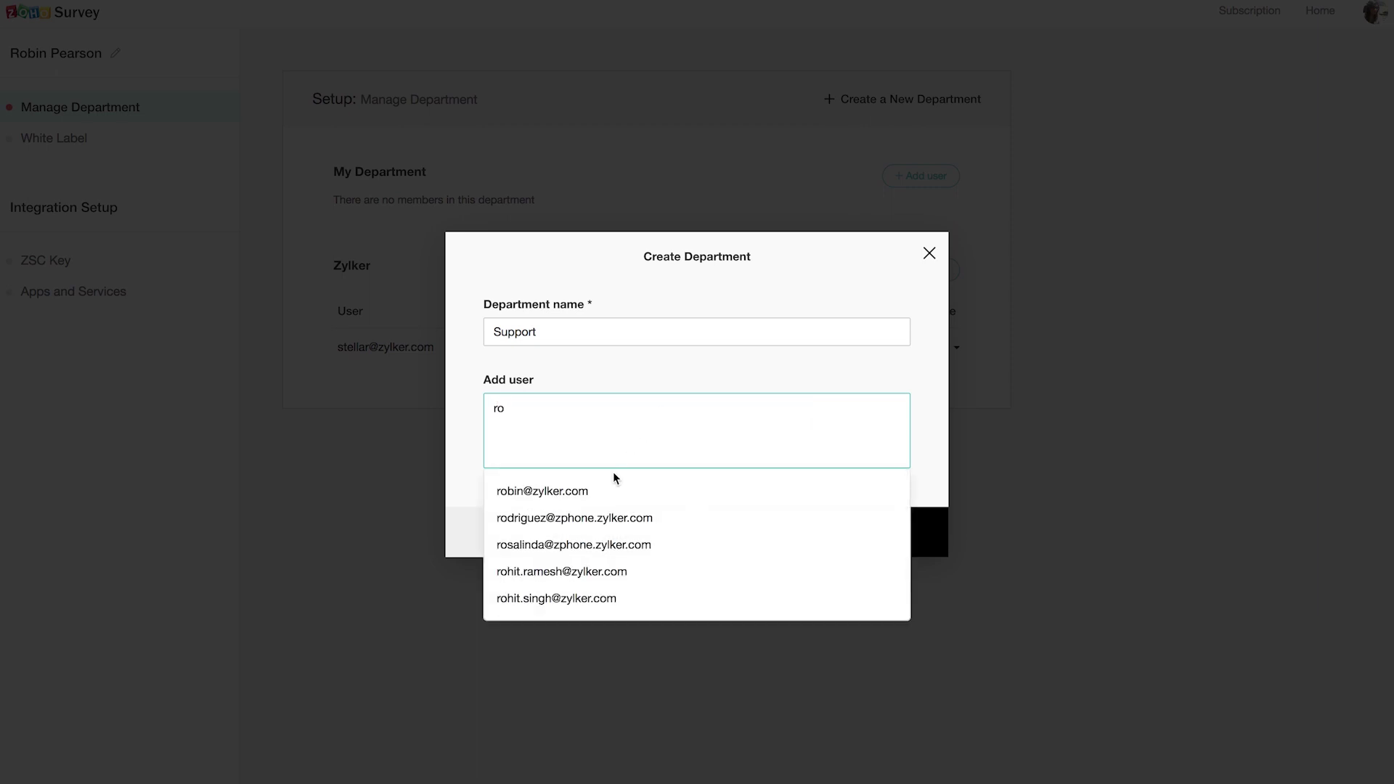
{"action": "left_click", "coordinate": [578, 491]}
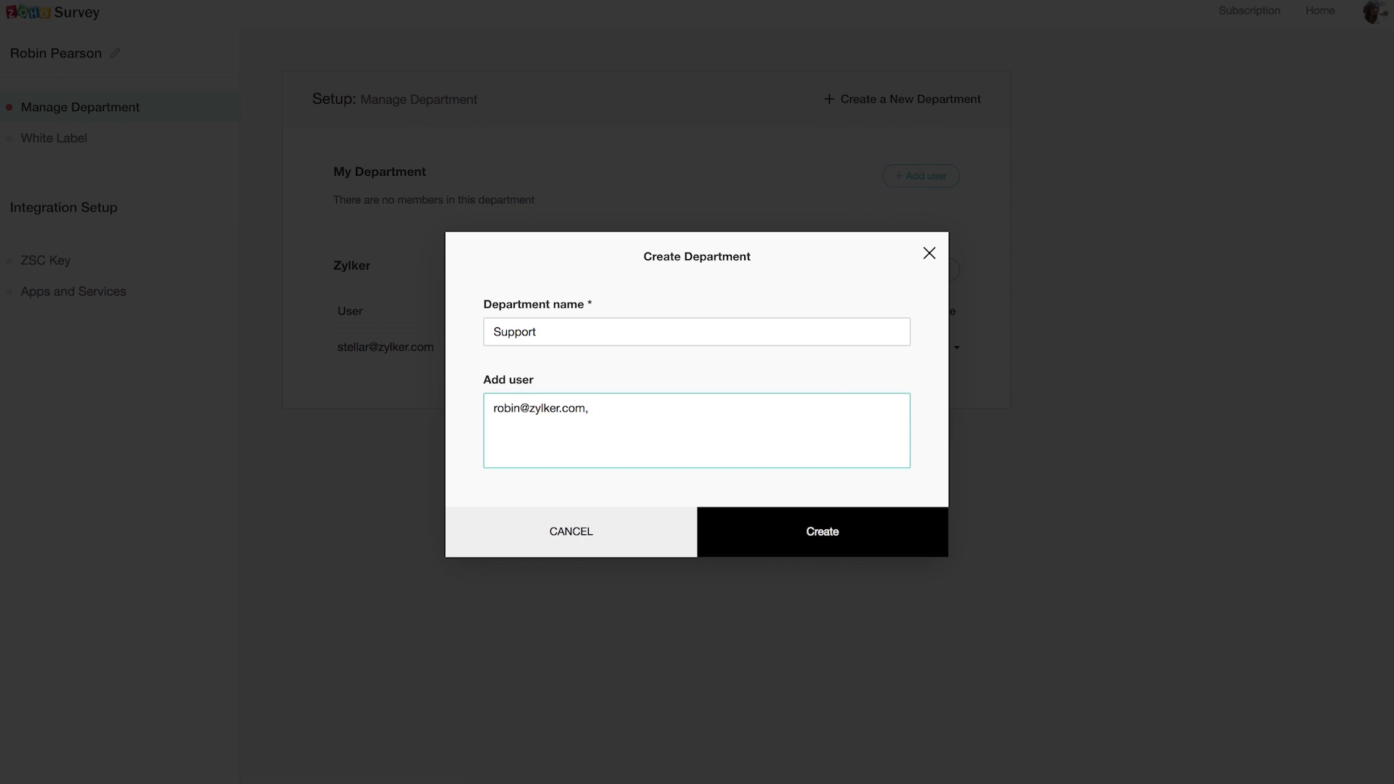
{"action": "type", "text": "r"}
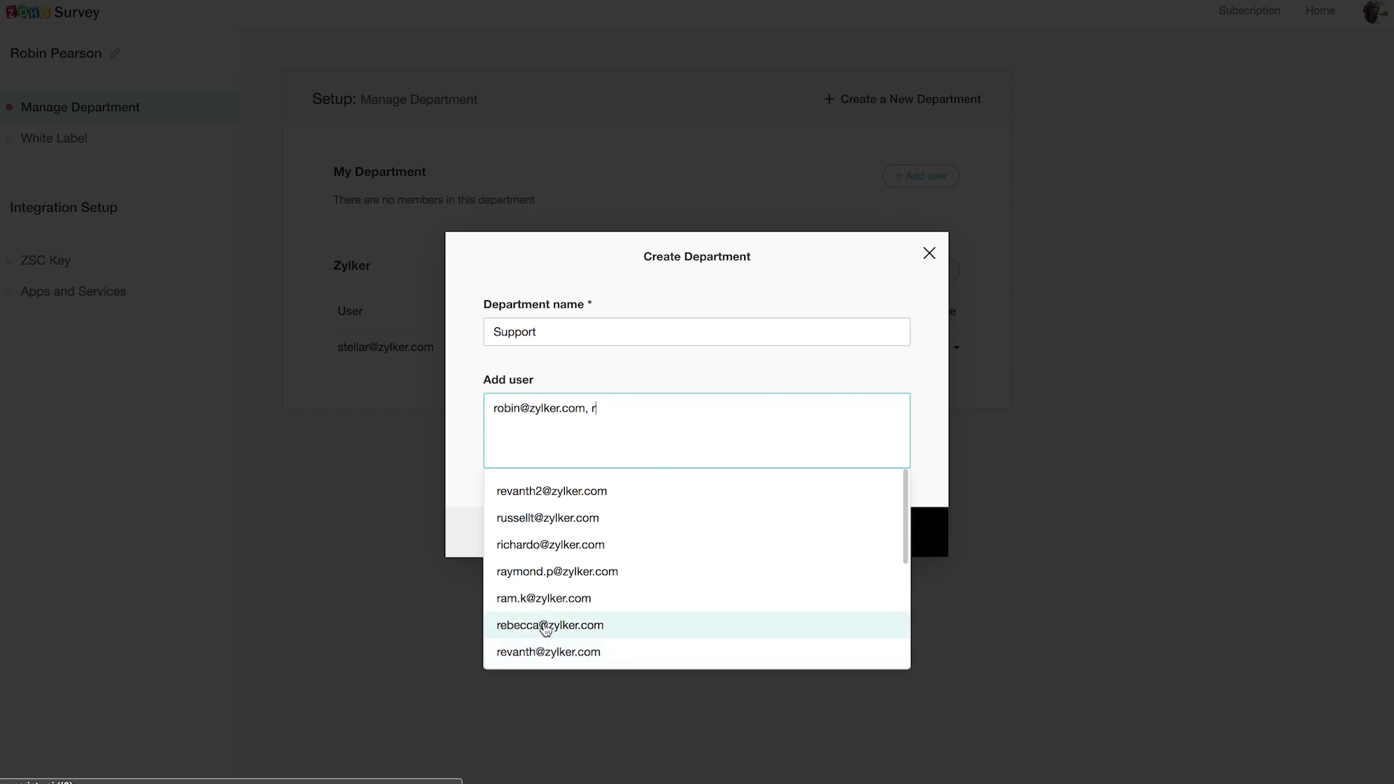
{"action": "left_click", "coordinate": [546, 626]}
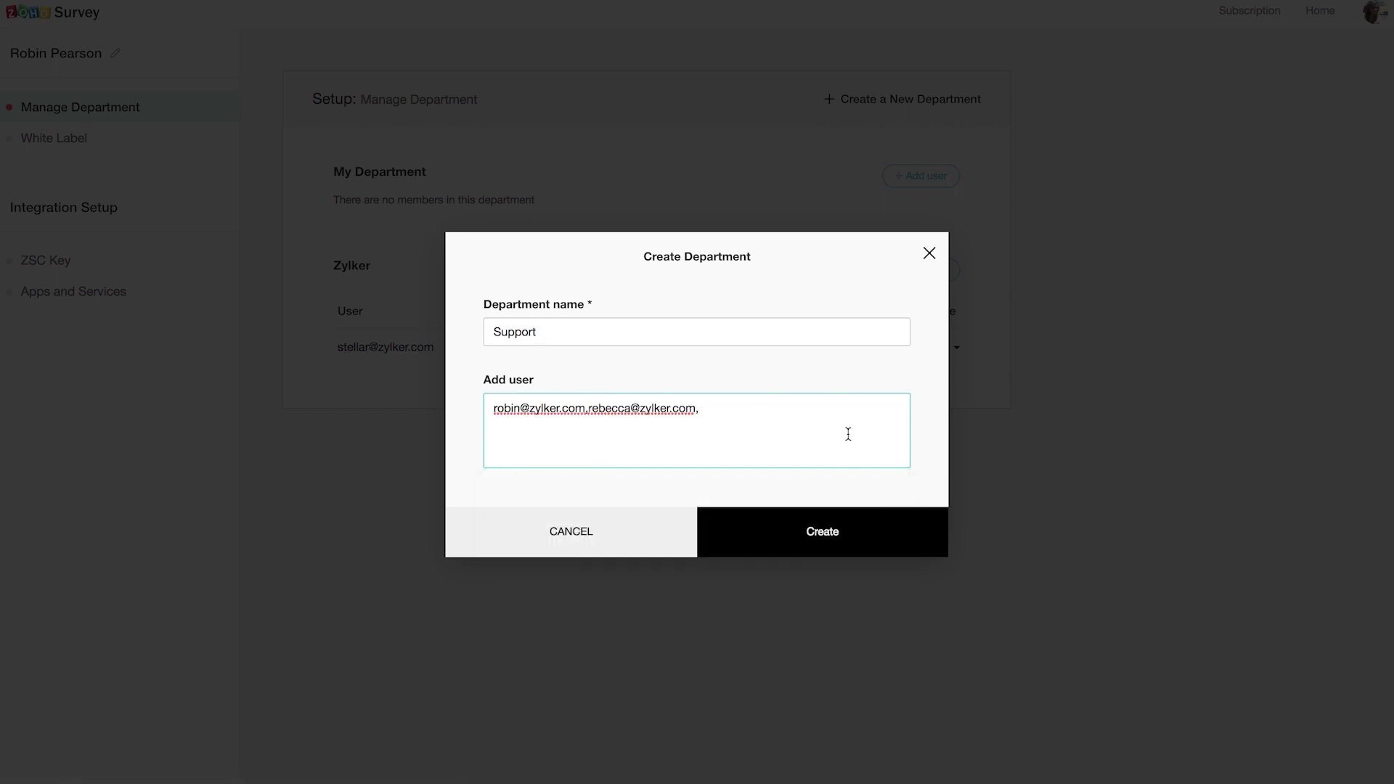
{"action": "left_click", "coordinate": [814, 535]}
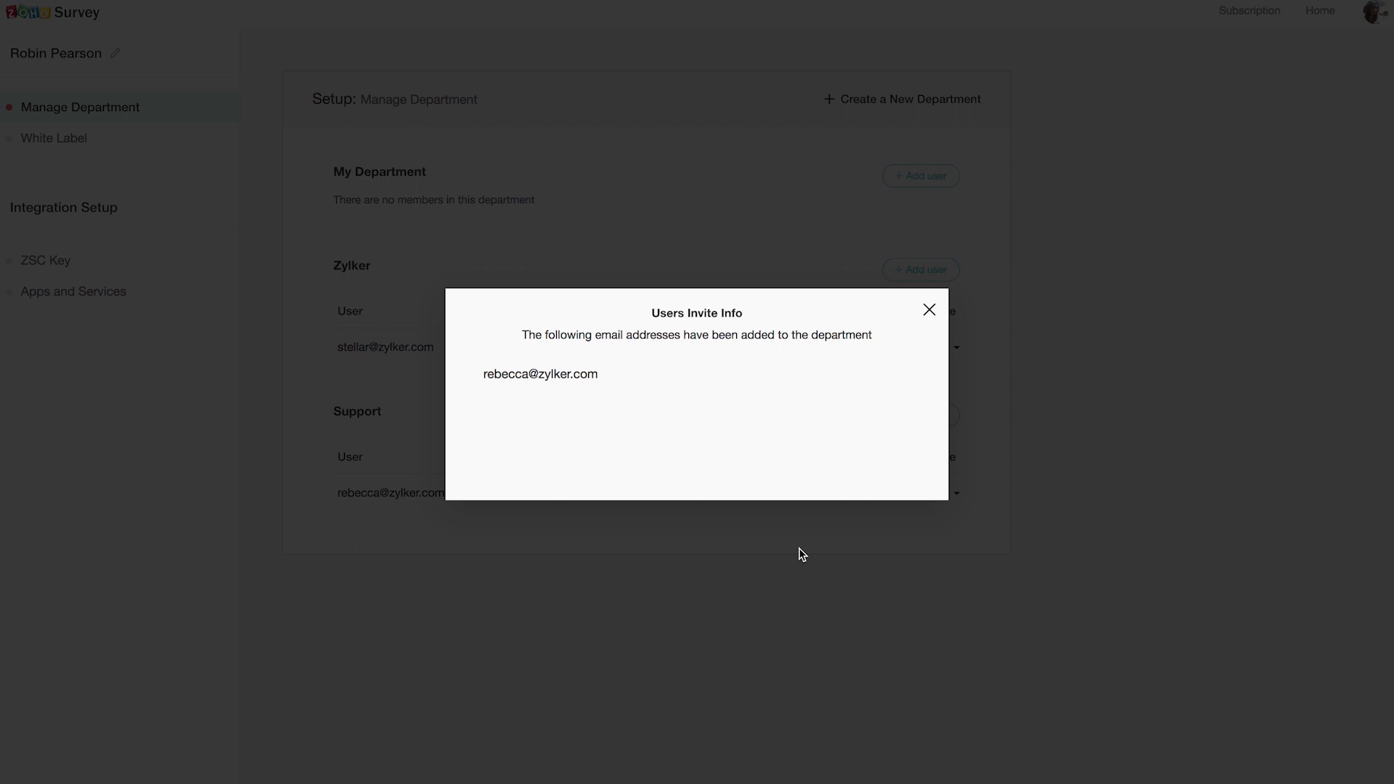
{"action": "left_click", "coordinate": [928, 310]}
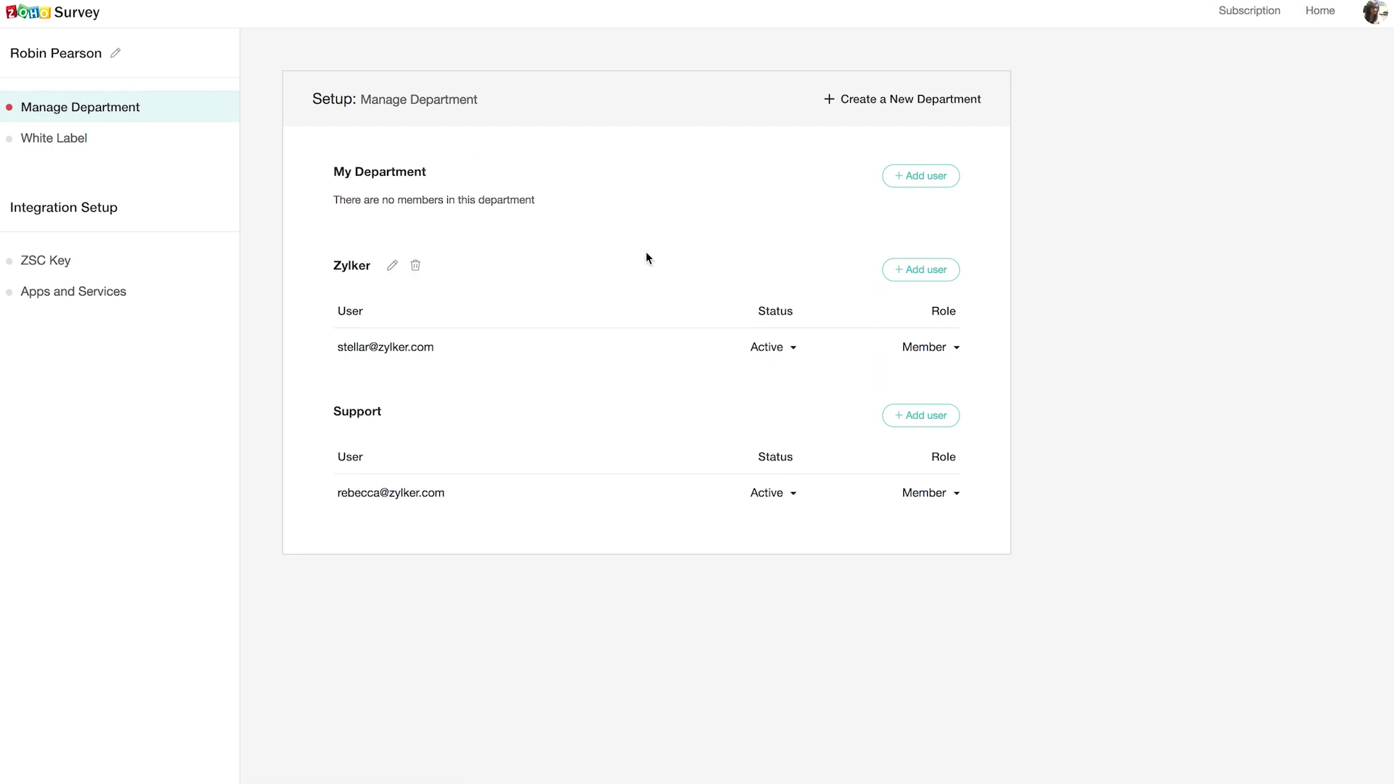
Step: Keep the Support user's role as Member, set their status to Inactive, then open White Label
{"action": "left_click", "coordinate": [937, 496]}
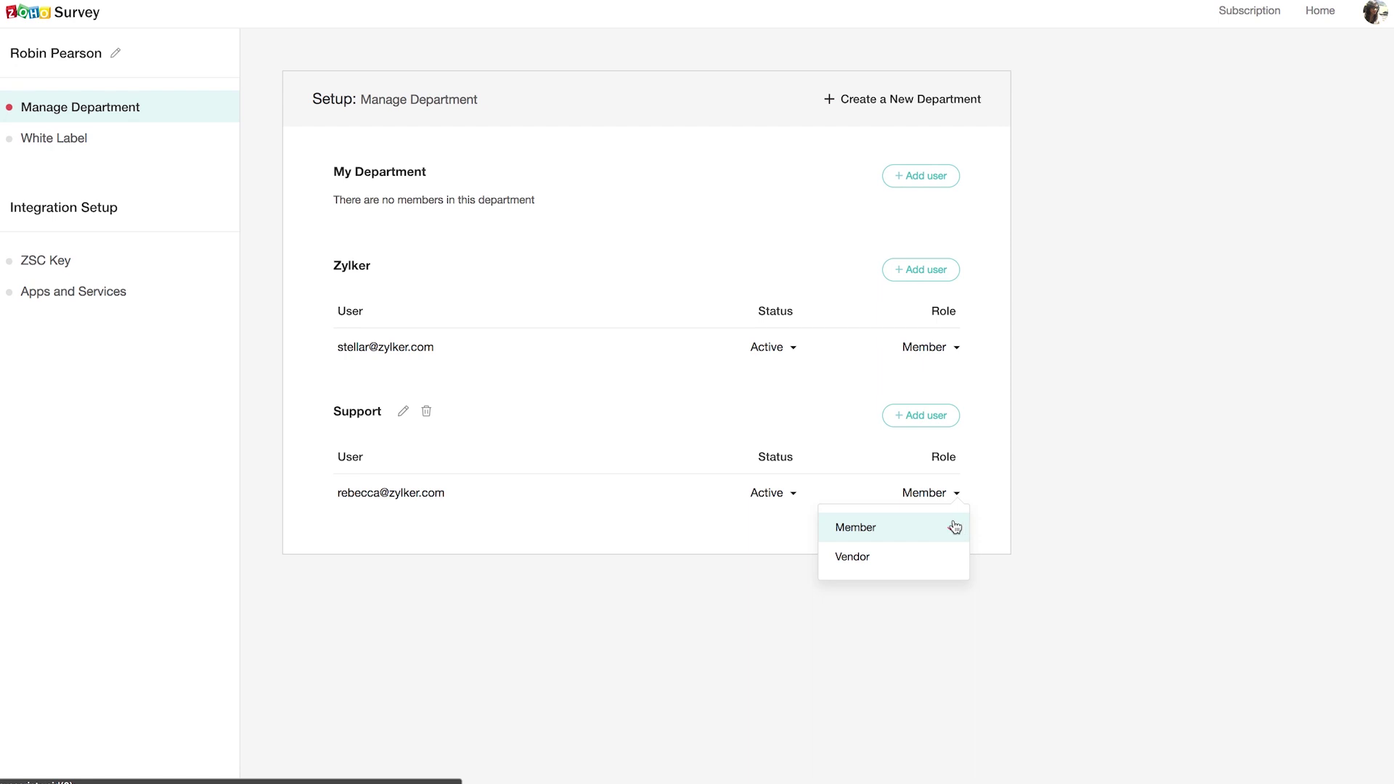
{"action": "left_click", "coordinate": [790, 493]}
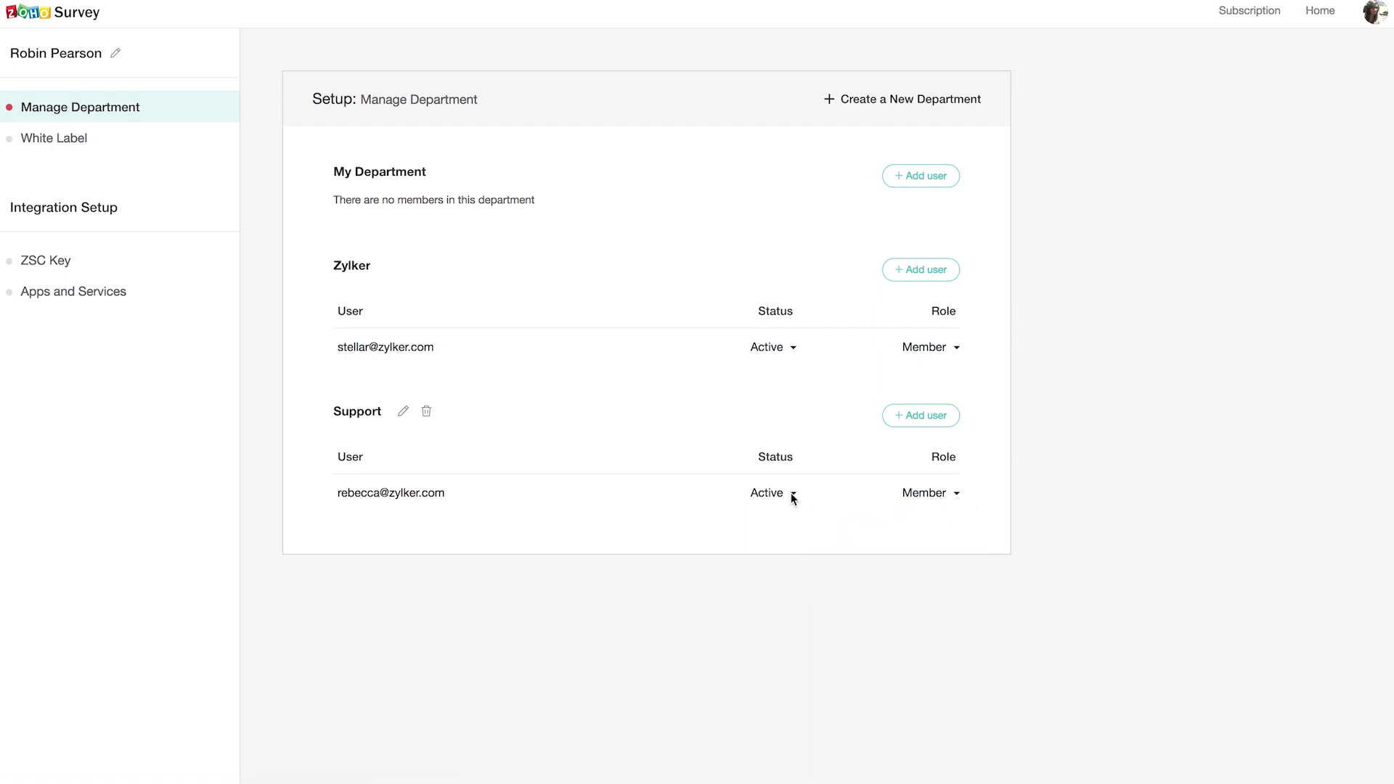
{"action": "left_click", "coordinate": [791, 494]}
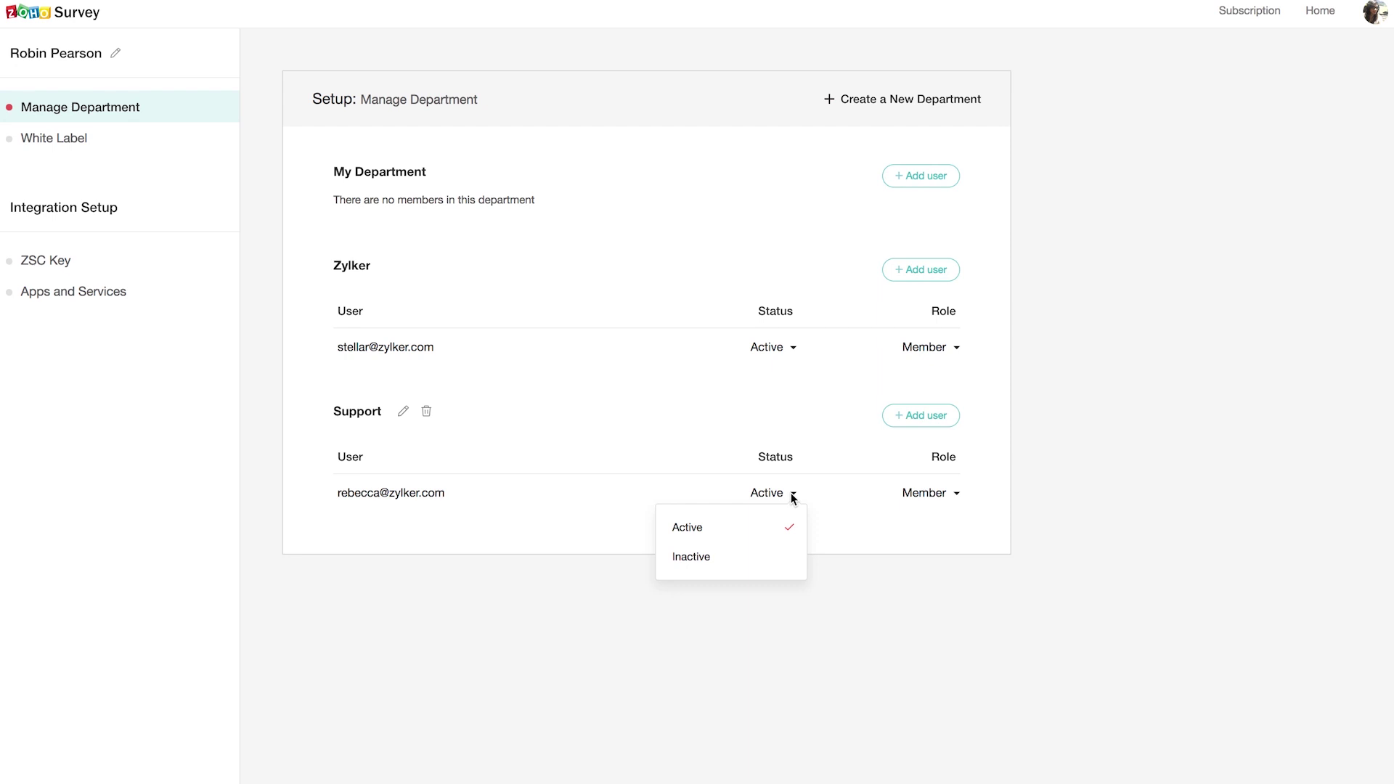
{"action": "left_click", "coordinate": [770, 557]}
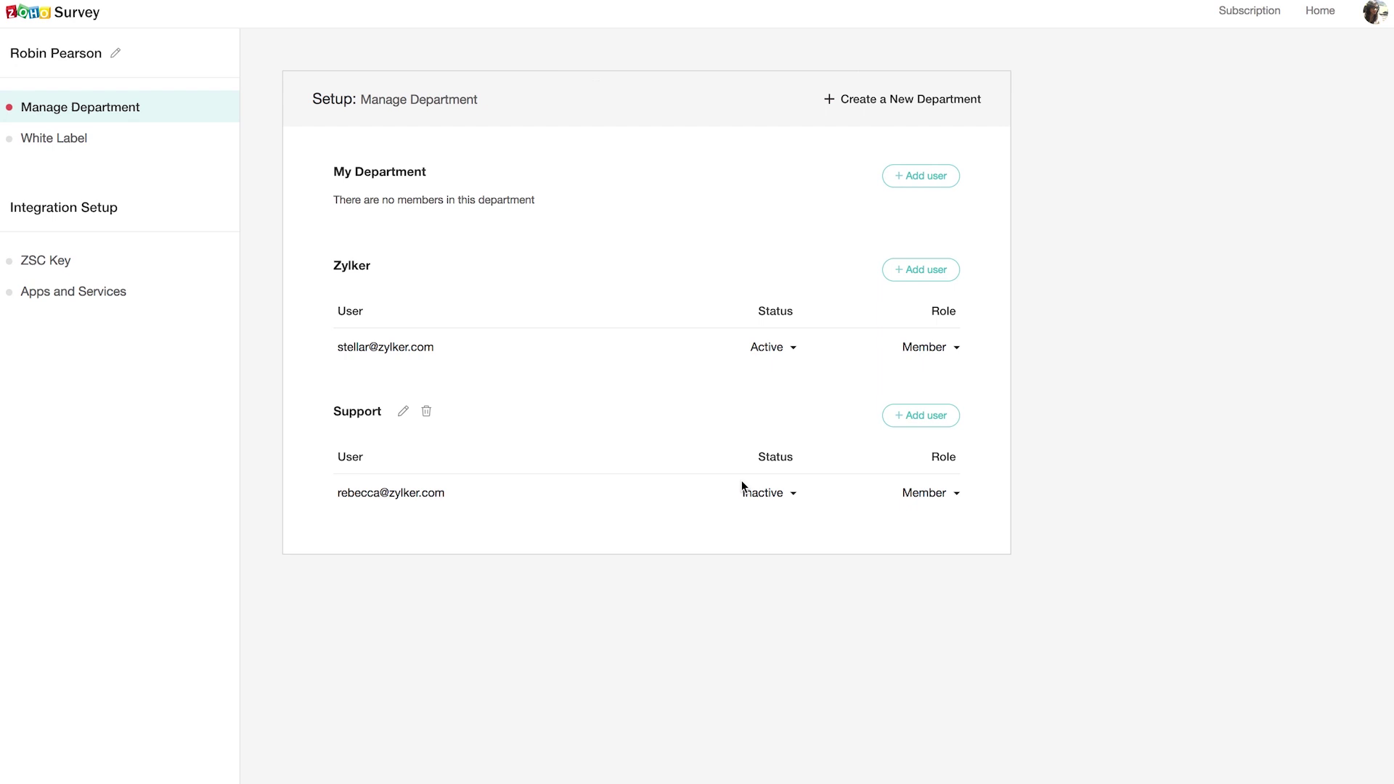
{"action": "left_click", "coordinate": [63, 143]}
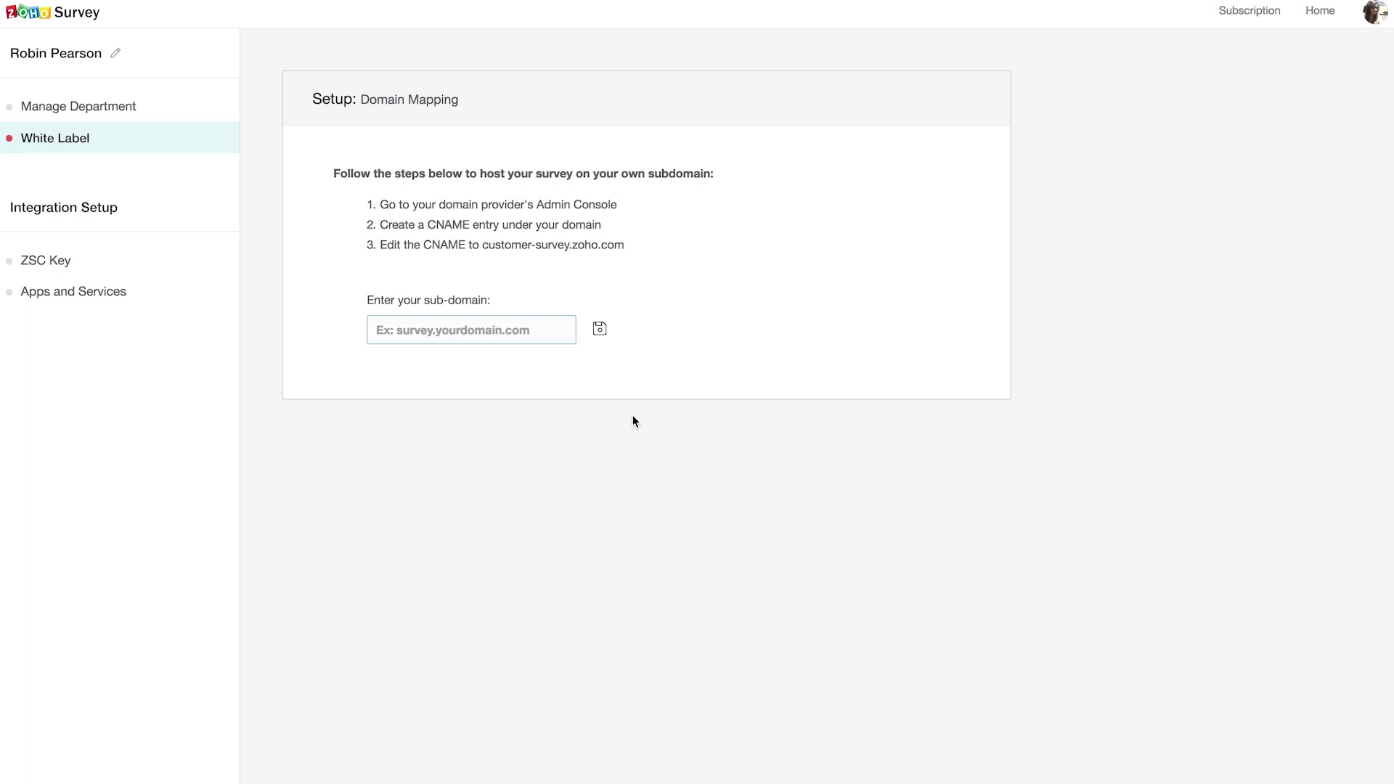
Step: Return to the departments home listing My Department, Zylker and Support
{"action": "left_click", "coordinate": [599, 328]}
{"action": "left_click", "coordinate": [89, 15]}
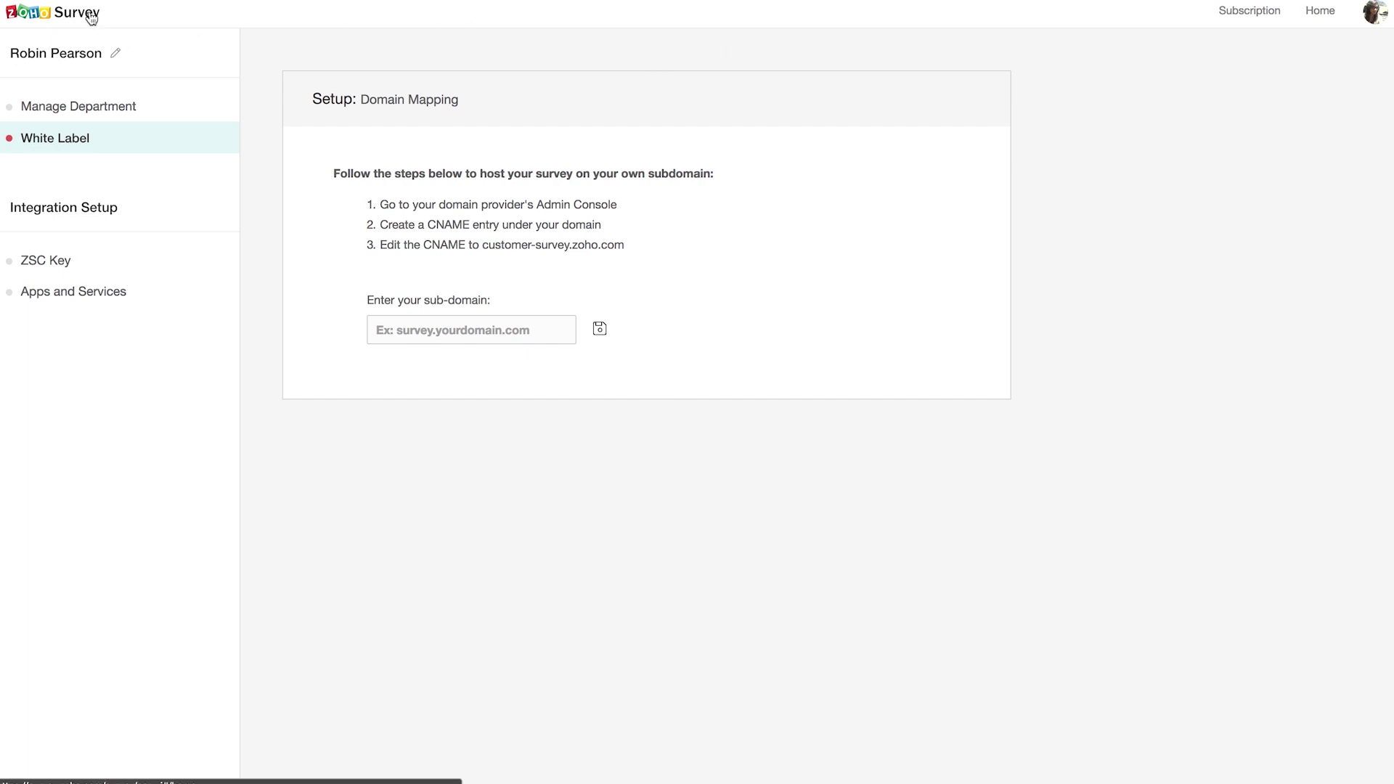
{"action": "scroll", "coordinate": [188, 392], "scroll_direction": "down", "scroll_amount": 3}
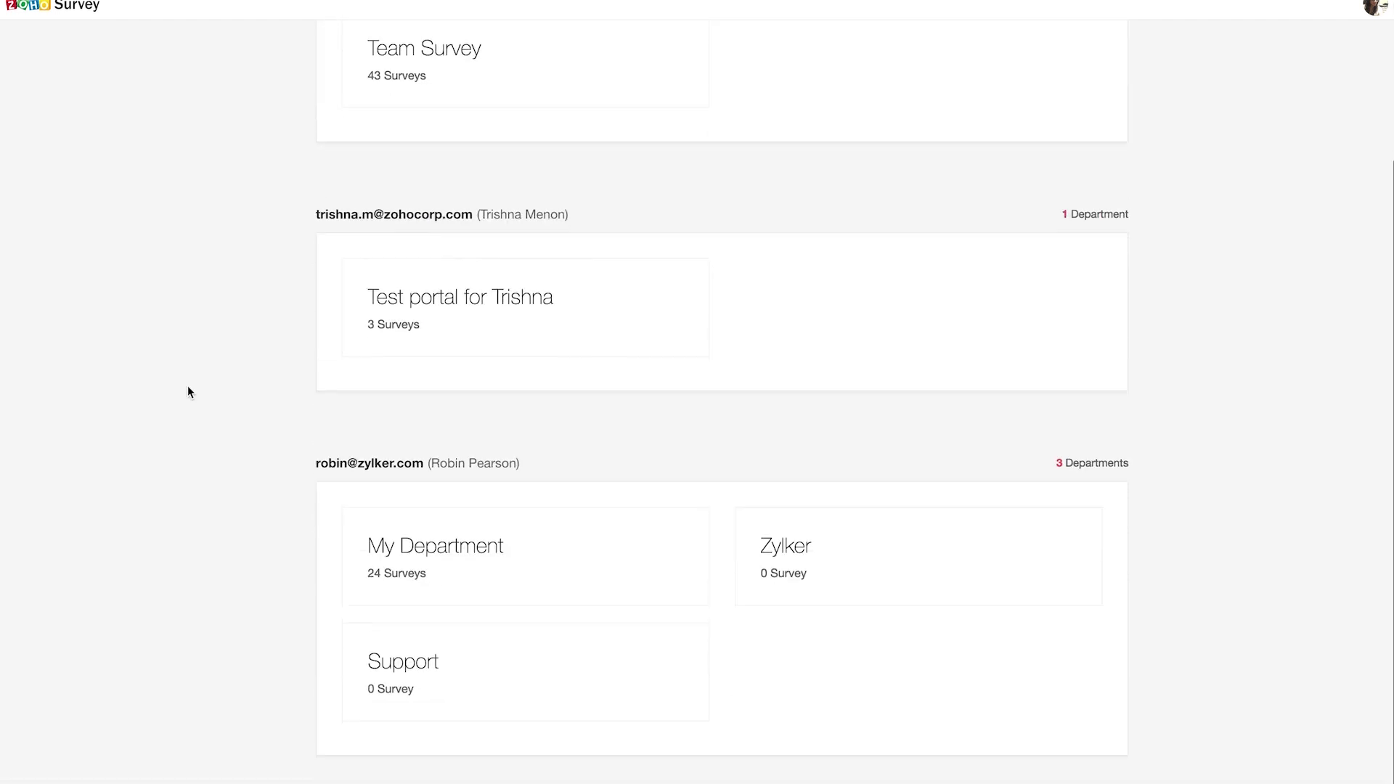
Step: Open Advanced Webinar - Satisfaction in My Department and show its Launch Web Link page
{"action": "left_click", "coordinate": [433, 559]}
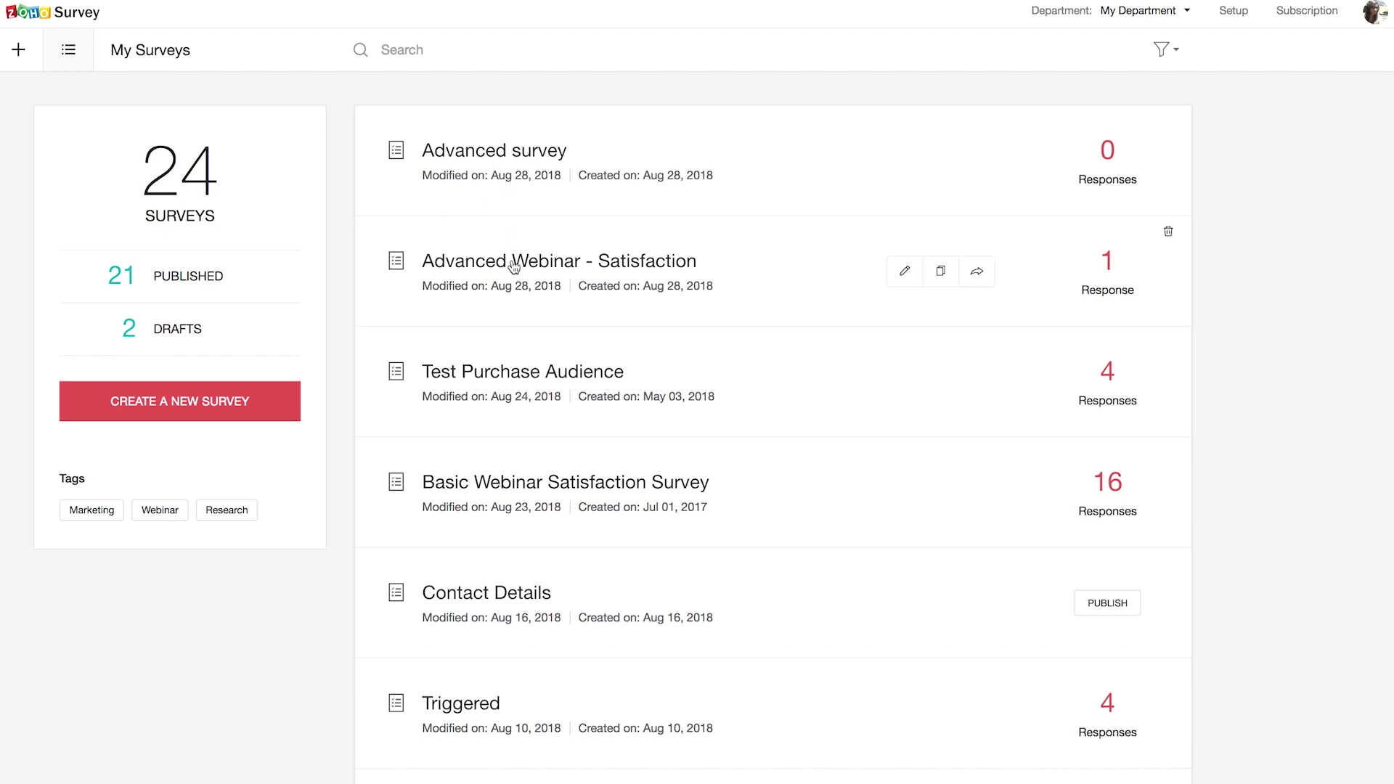
{"action": "left_click", "coordinate": [513, 267]}
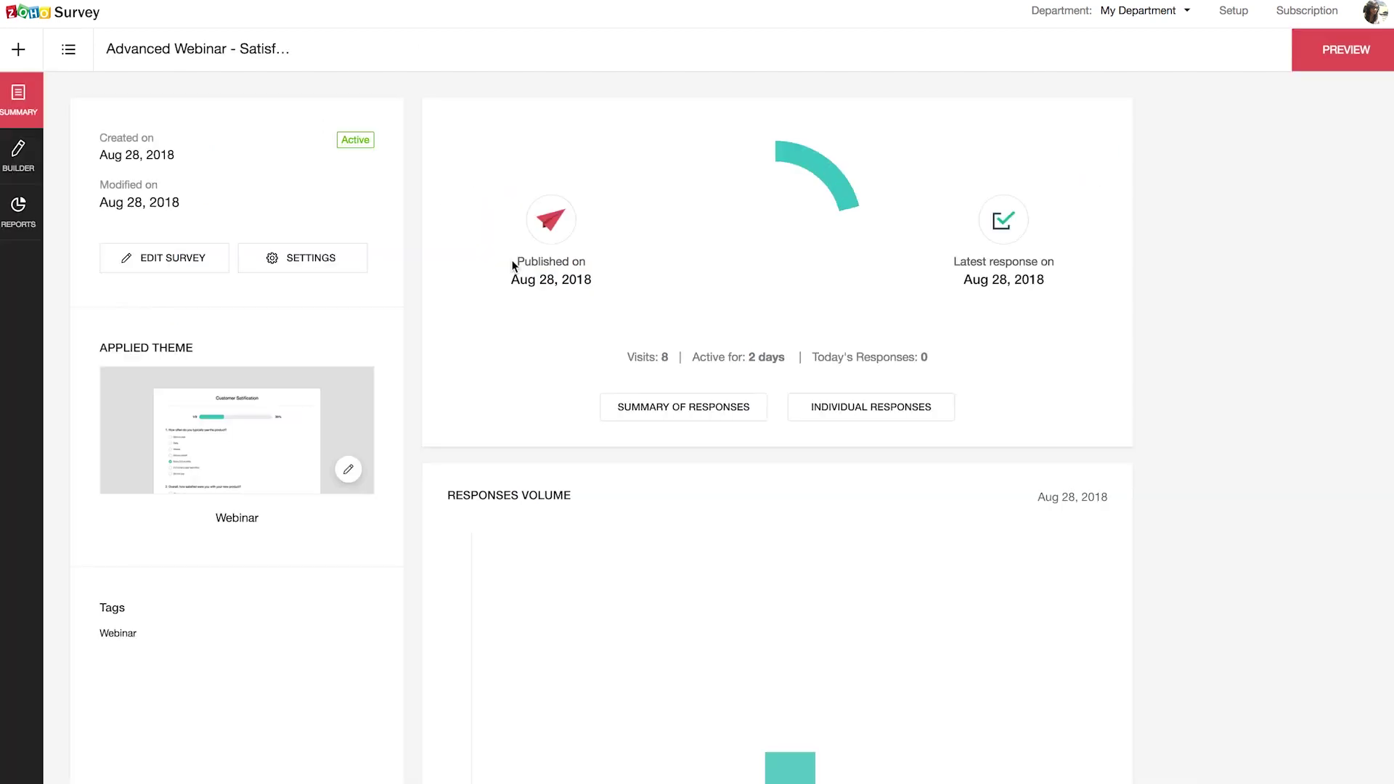
{"action": "left_click", "coordinate": [15, 150]}
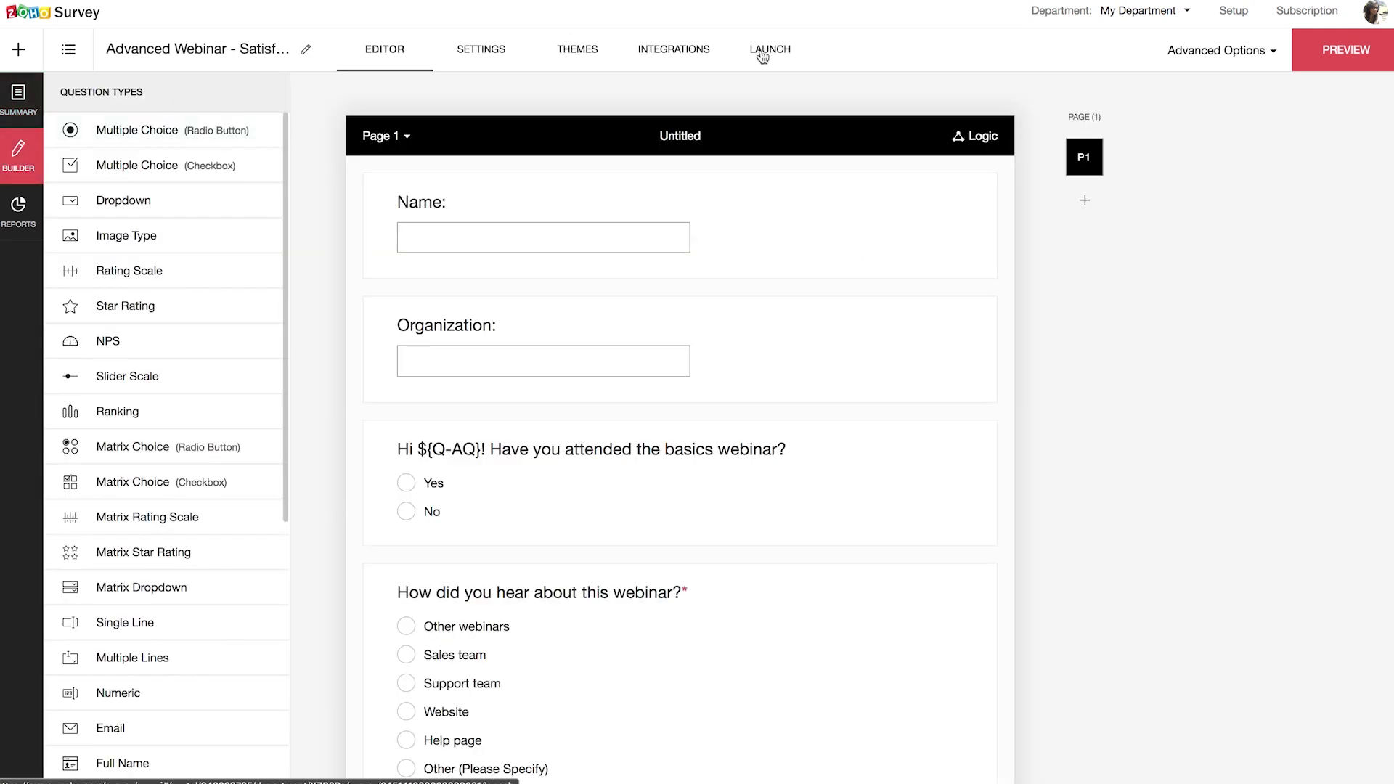
{"action": "left_click", "coordinate": [762, 52]}
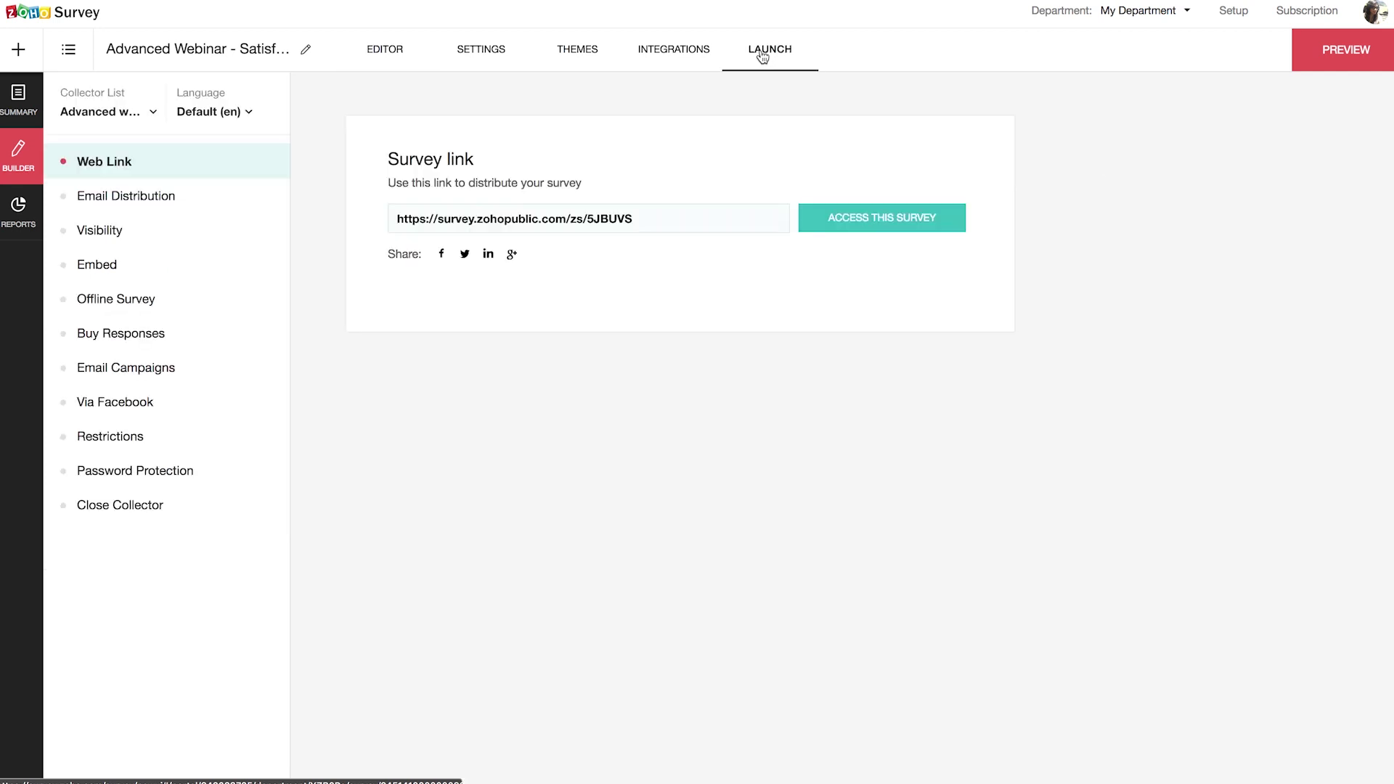